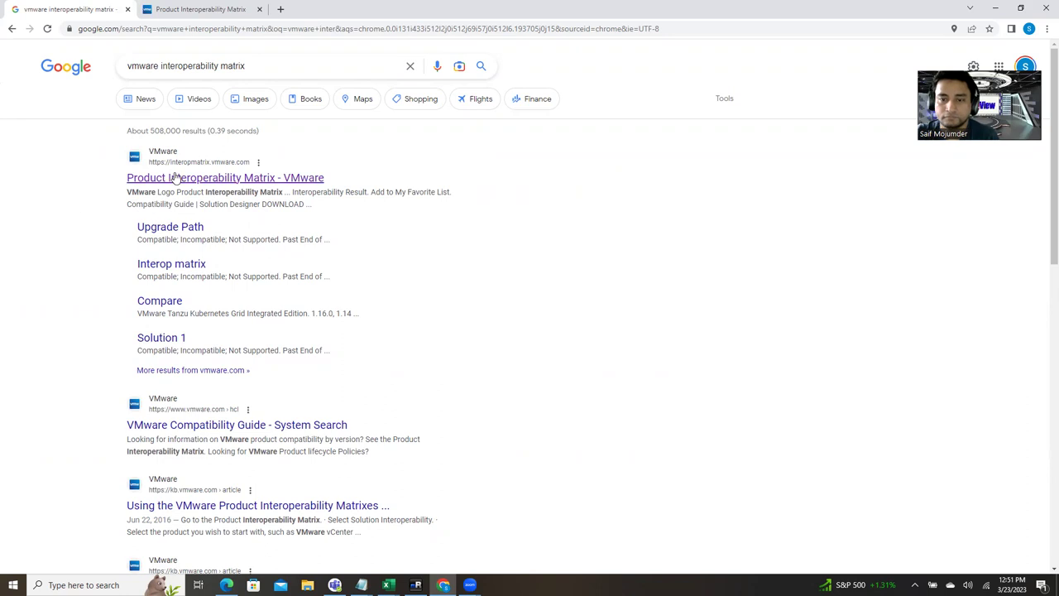
Step: Open the 'Product Interoperability Matrix - VMware' result from the Google search results
{"action": "left_click", "coordinate": [174, 177]}
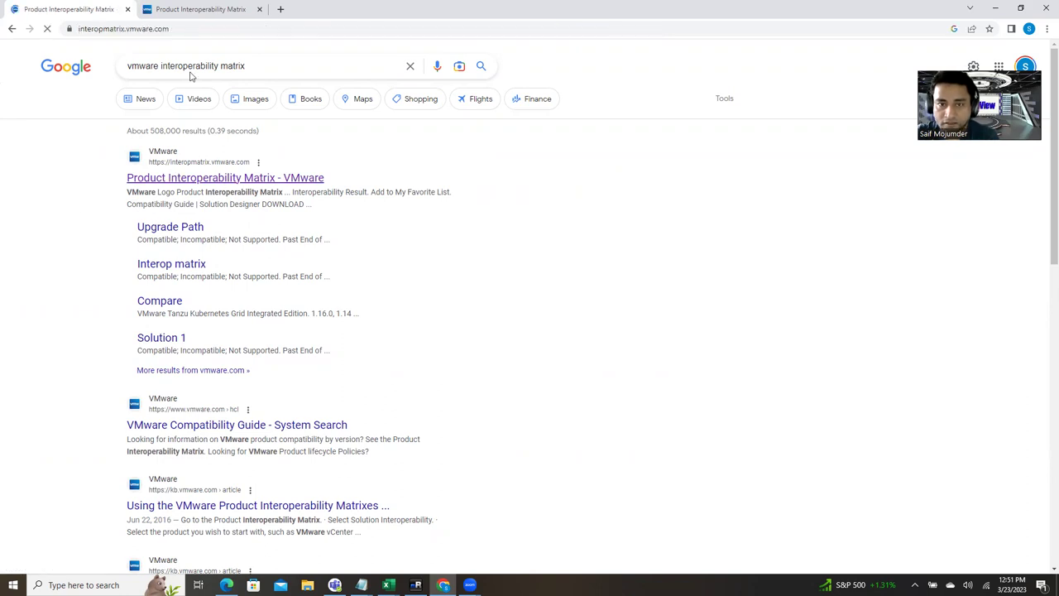
Step: Set Solution 1 to VMware vCenter Server (searched as 'vcen') with version 7.0U3
{"action": "left_click", "coordinate": [212, 9]}
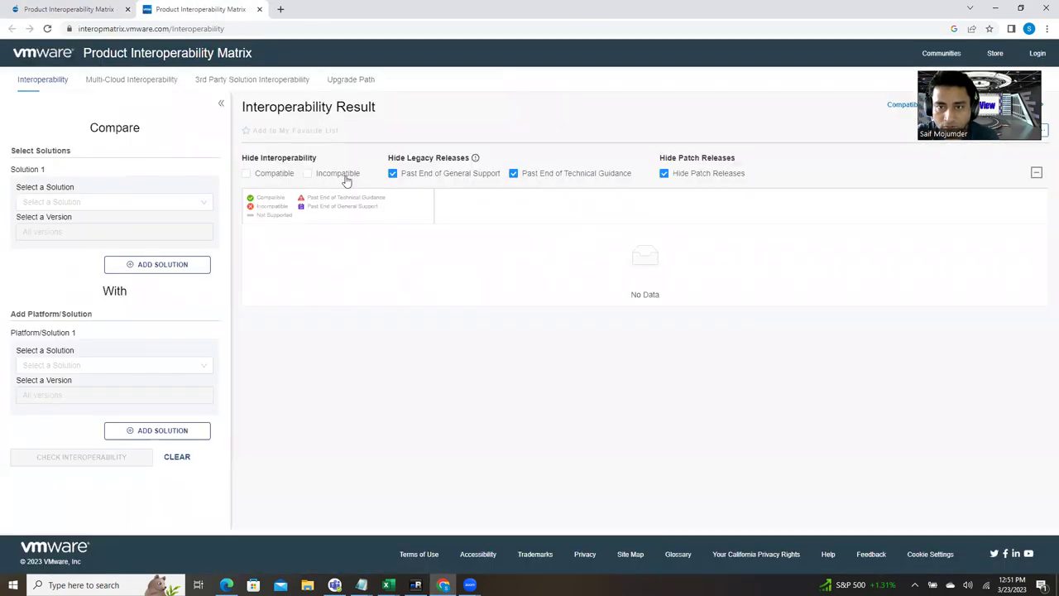
{"action": "left_click", "coordinate": [76, 203]}
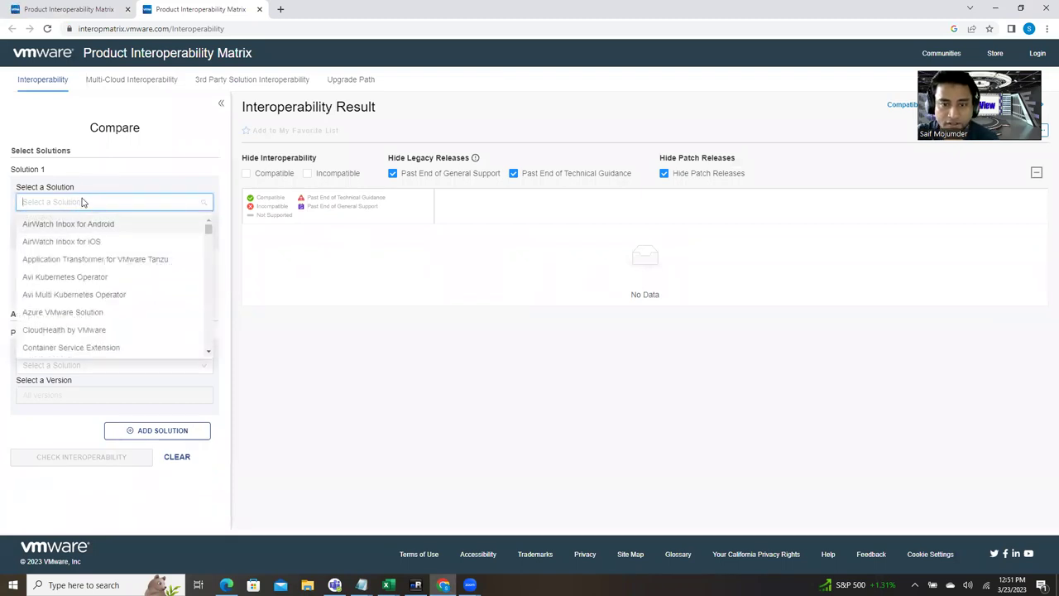
{"action": "left_click", "coordinate": [83, 202]}
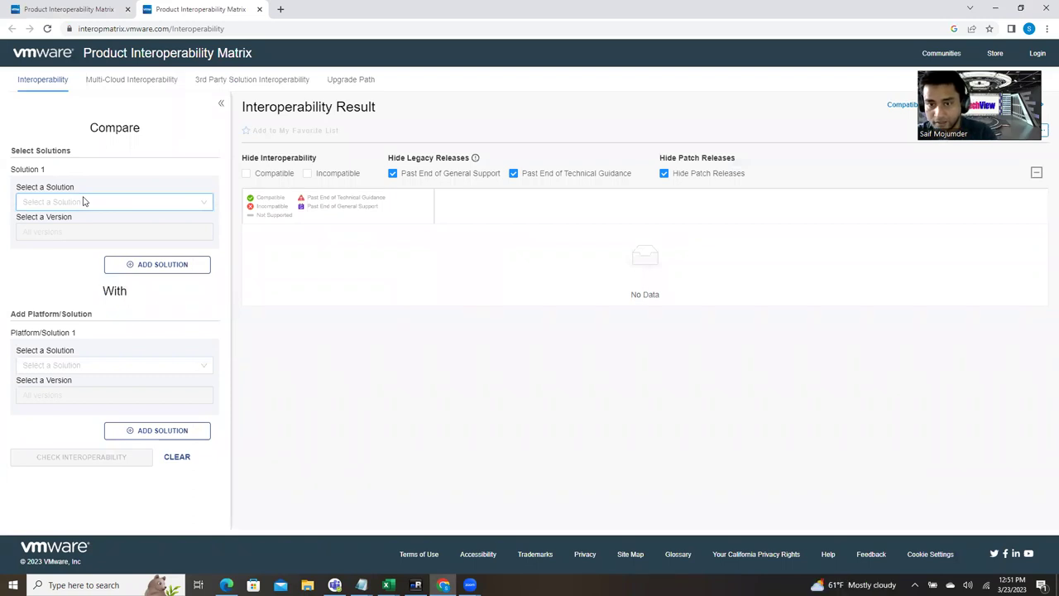
{"action": "left_click", "coordinate": [84, 202]}
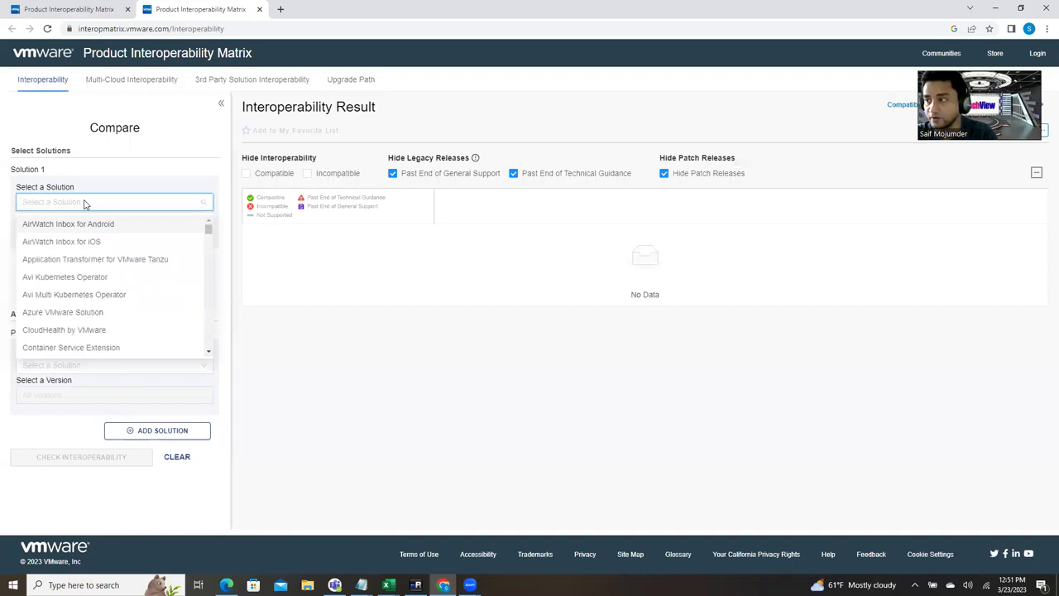
{"action": "type", "text": "vcenter"}
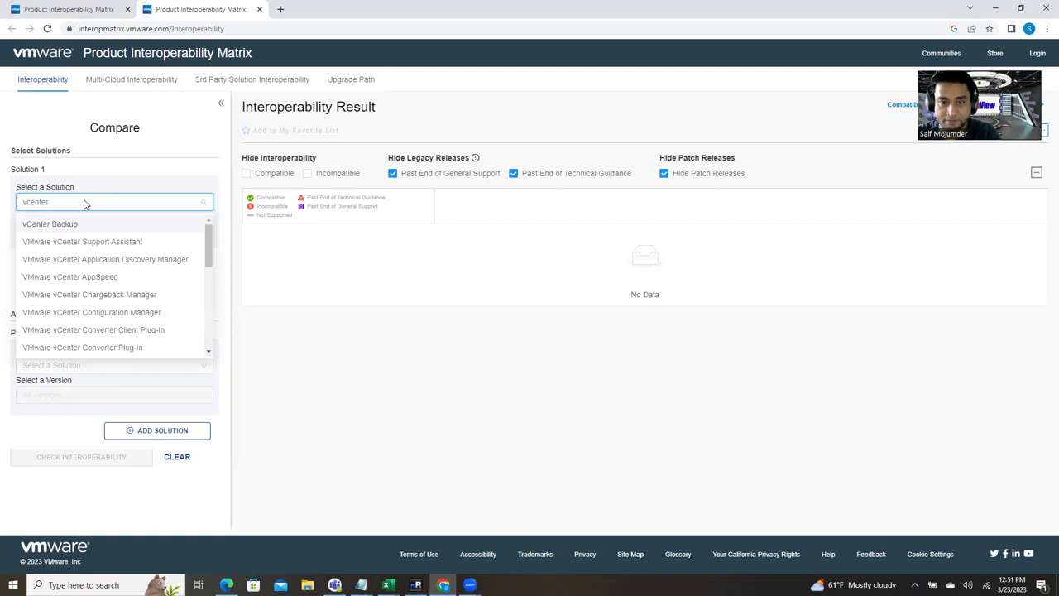
{"action": "scroll", "coordinate": [118, 290], "scroll_direction": "down", "scroll_amount": 5}
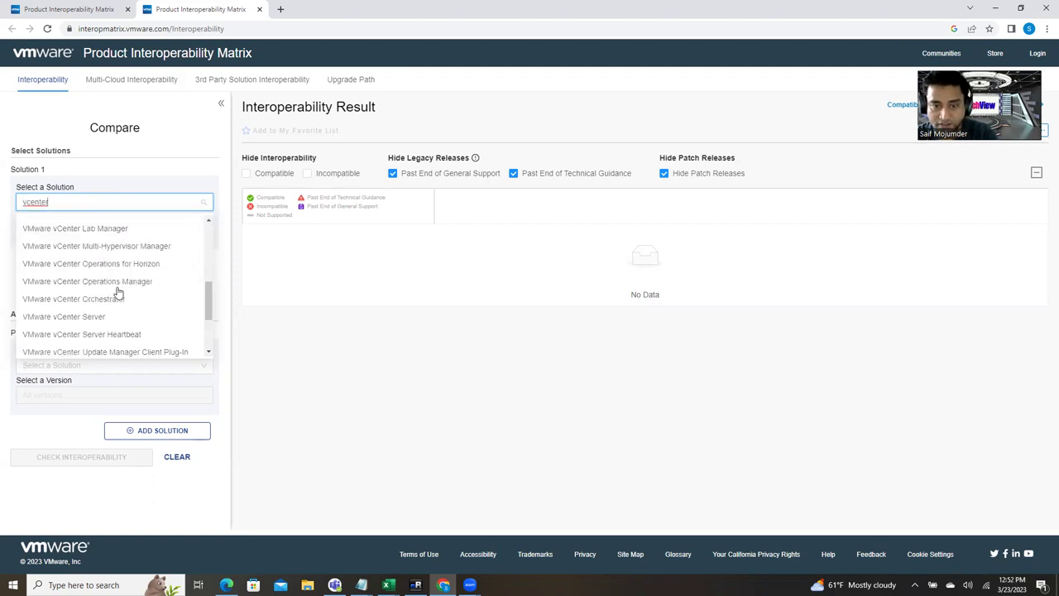
{"action": "left_click", "coordinate": [94, 303]}
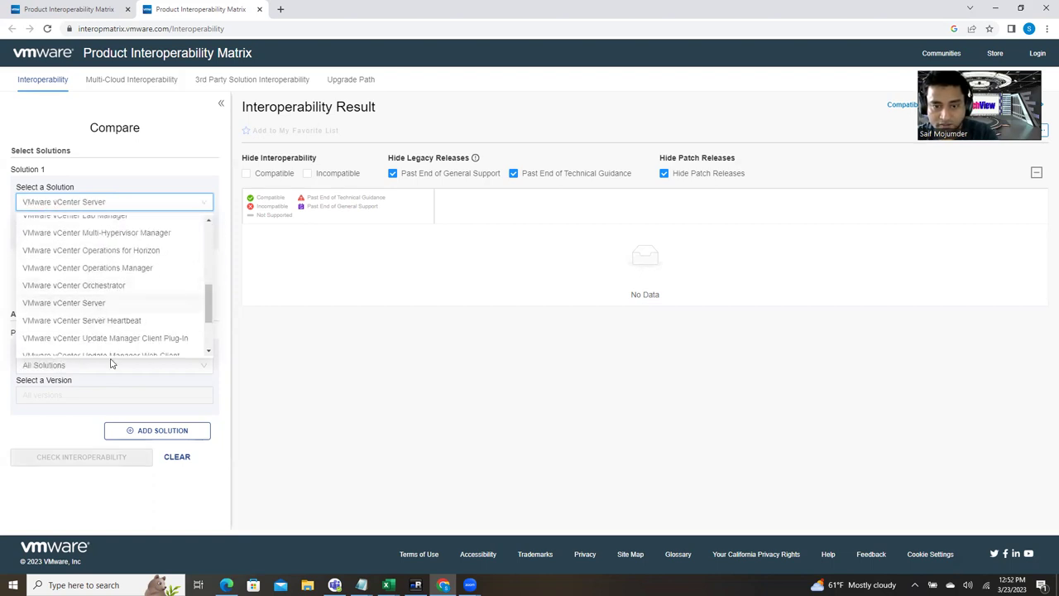
{"action": "left_click", "coordinate": [68, 235]}
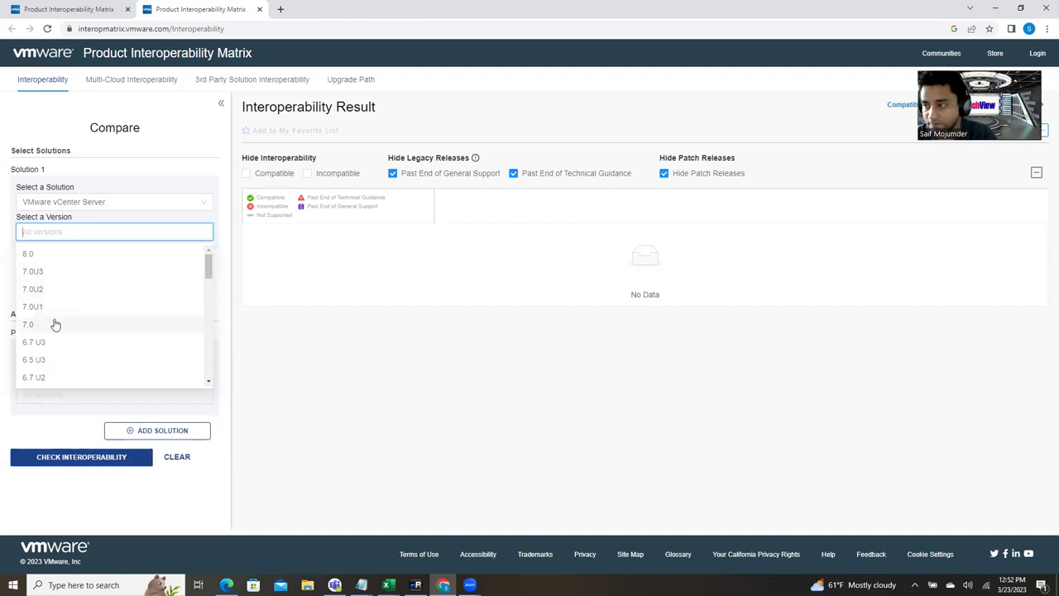
{"action": "left_click", "coordinate": [47, 277]}
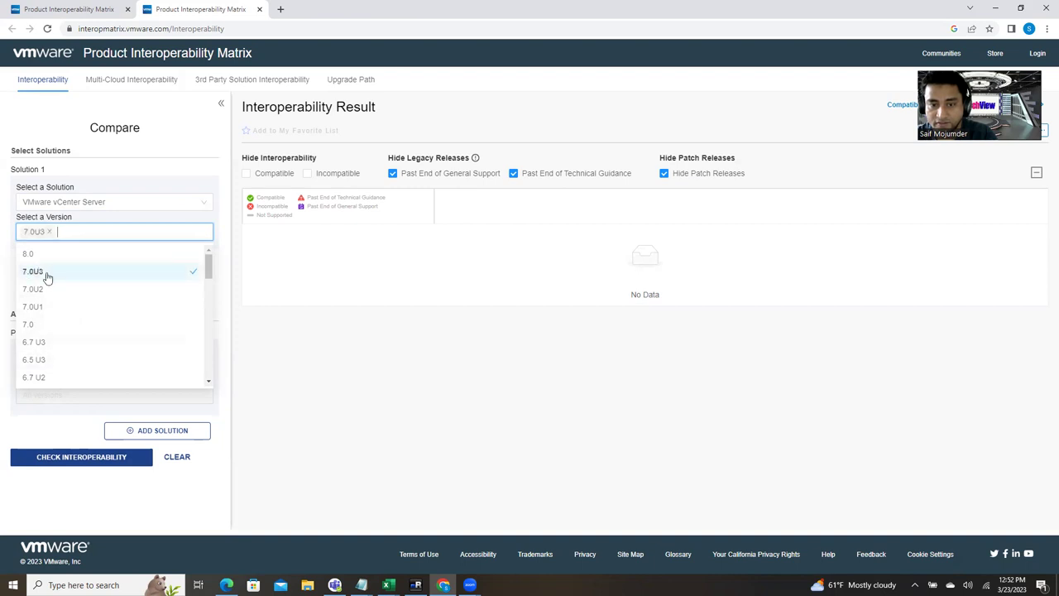
{"action": "left_click", "coordinate": [315, 299]}
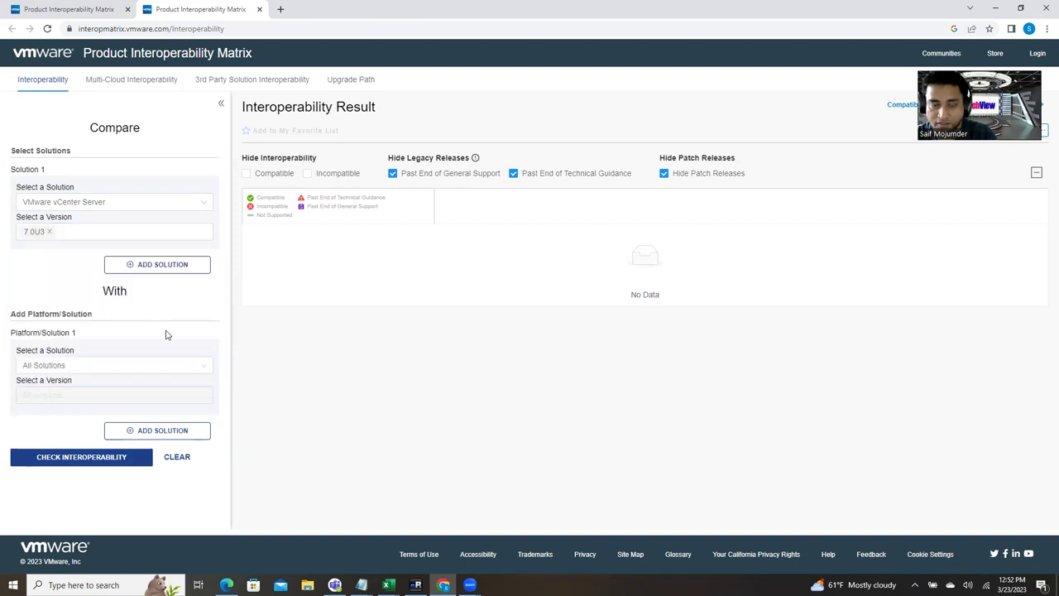
{"action": "left_click", "coordinate": [91, 370]}
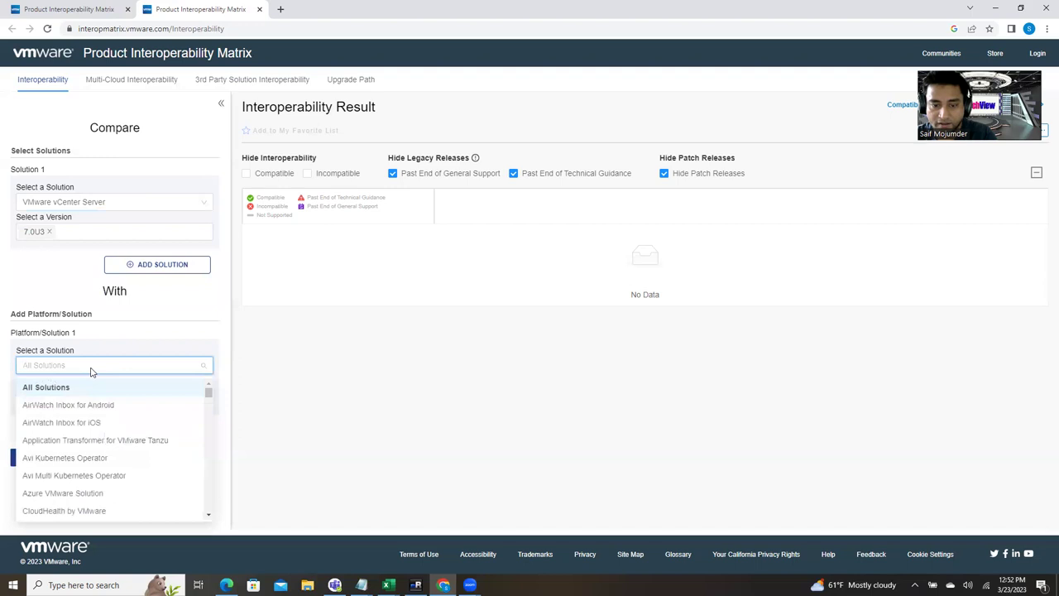
Step: Add VMware vSphere Hypervisor (ESXi) as the platform, searching 'esx'
{"action": "left_click", "coordinate": [92, 372]}
{"action": "left_click", "coordinate": [92, 371]}
{"action": "type", "text": "esxi"}
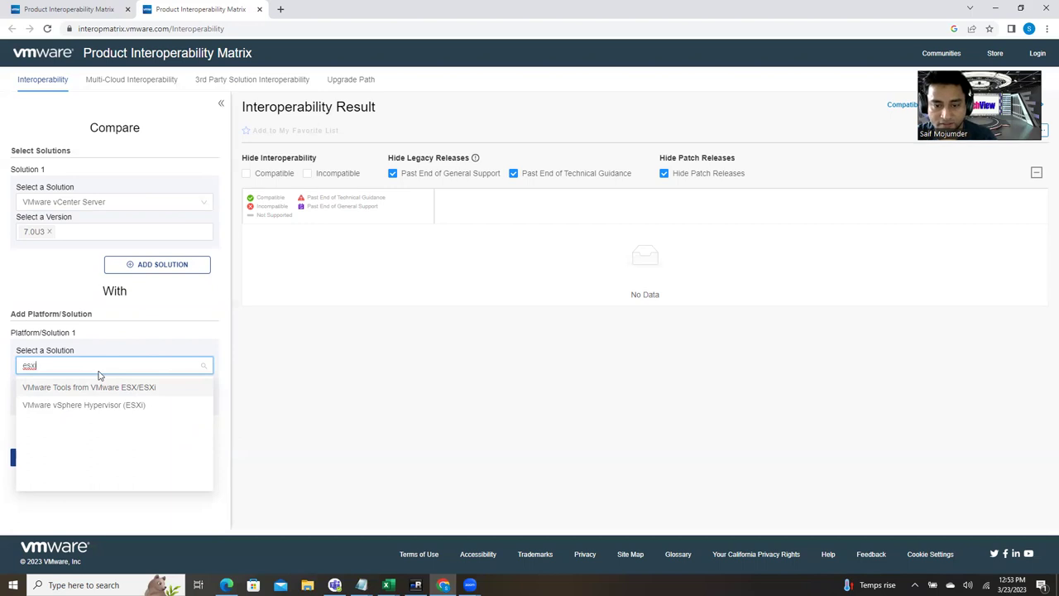
{"action": "left_click", "coordinate": [123, 405]}
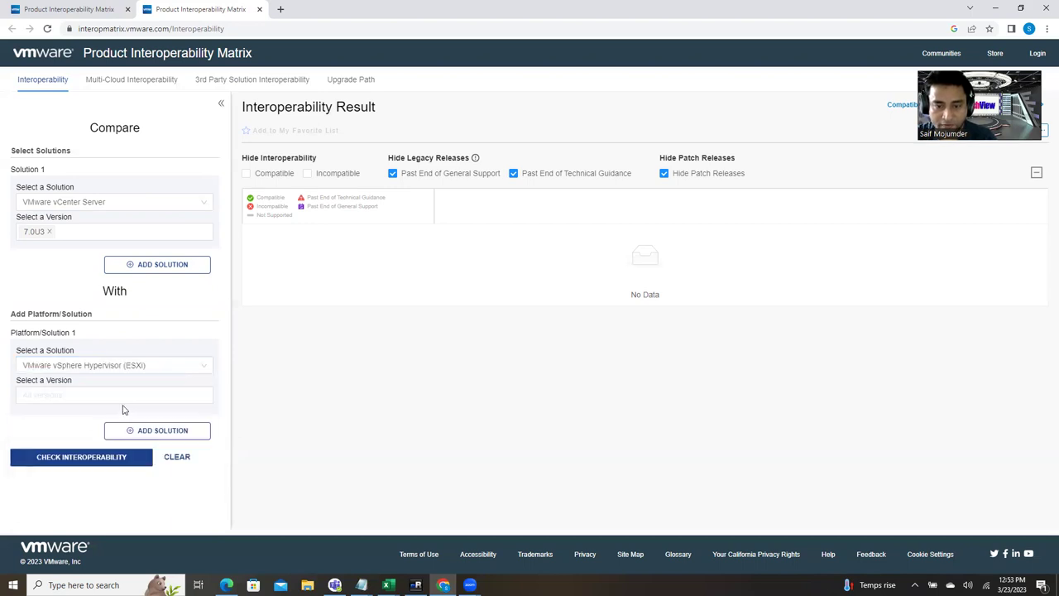
Step: Select ESXi versions 6.0 U3, 6.5 U3 and 6.7 U3 and run the interoperability check
{"action": "left_click", "coordinate": [67, 391]}
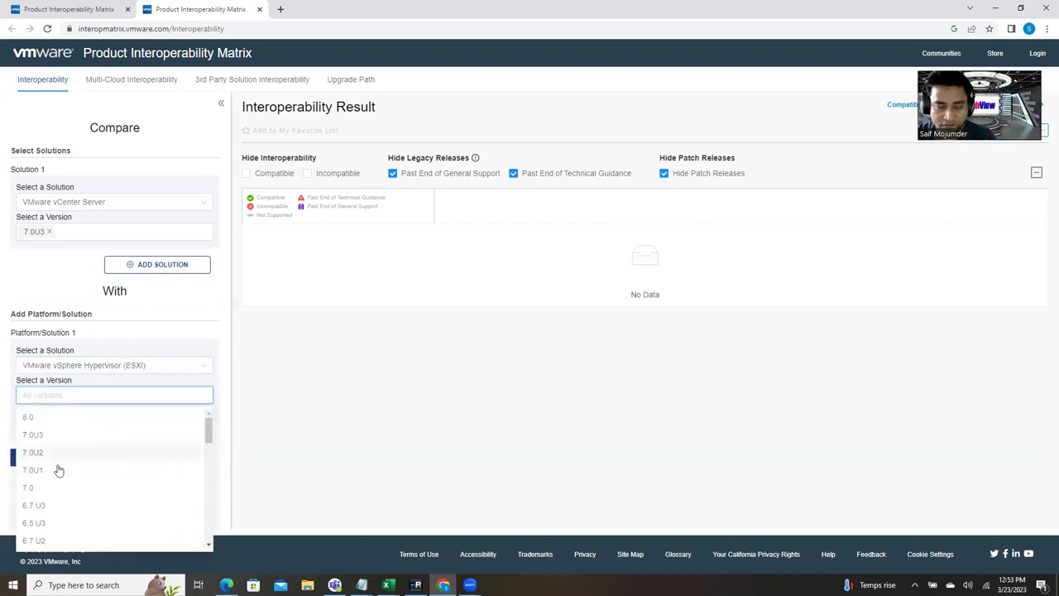
{"action": "scroll", "coordinate": [48, 519], "scroll_direction": "down", "scroll_amount": 2}
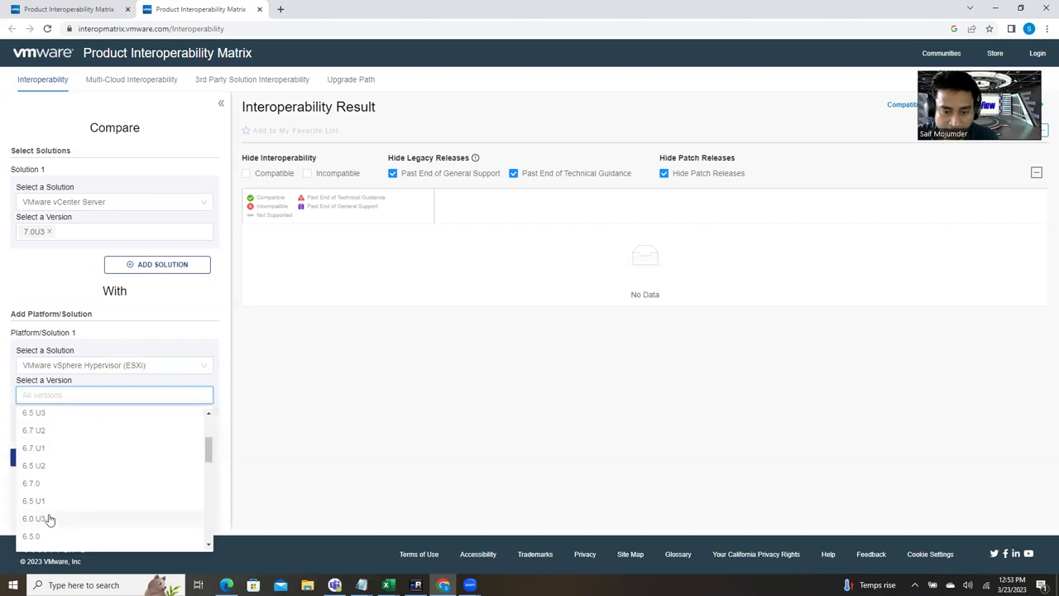
{"action": "left_click", "coordinate": [43, 522]}
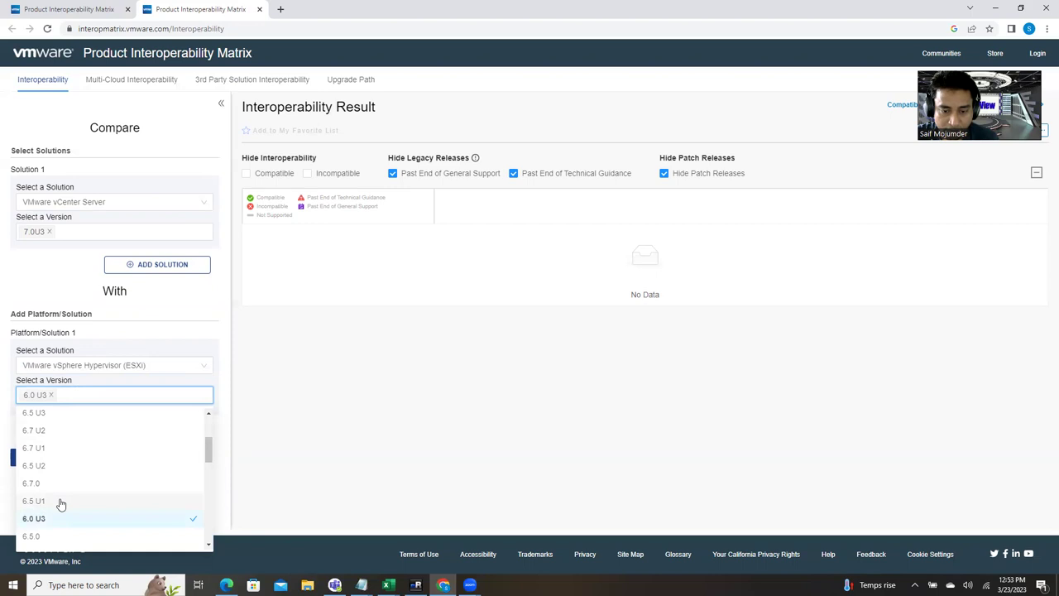
{"action": "left_click", "coordinate": [61, 502]}
{"action": "left_click", "coordinate": [61, 417]}
{"action": "left_click", "coordinate": [51, 502]}
{"action": "left_click", "coordinate": [51, 466]}
{"action": "scroll", "coordinate": [56, 465], "scroll_direction": "up", "scroll_amount": 1}
{"action": "left_click", "coordinate": [56, 450]}
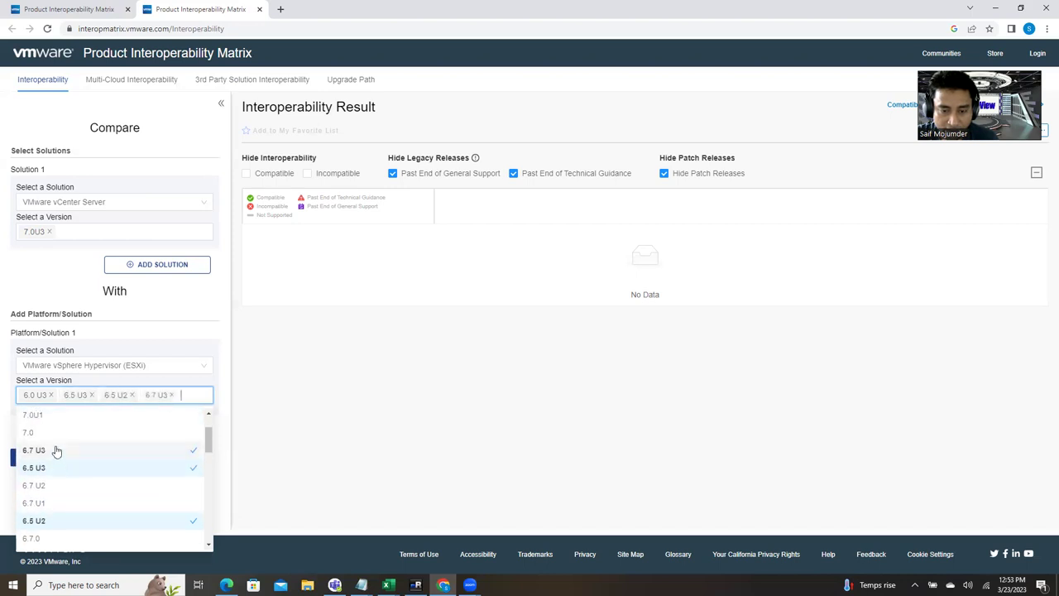
{"action": "left_click", "coordinate": [317, 461]}
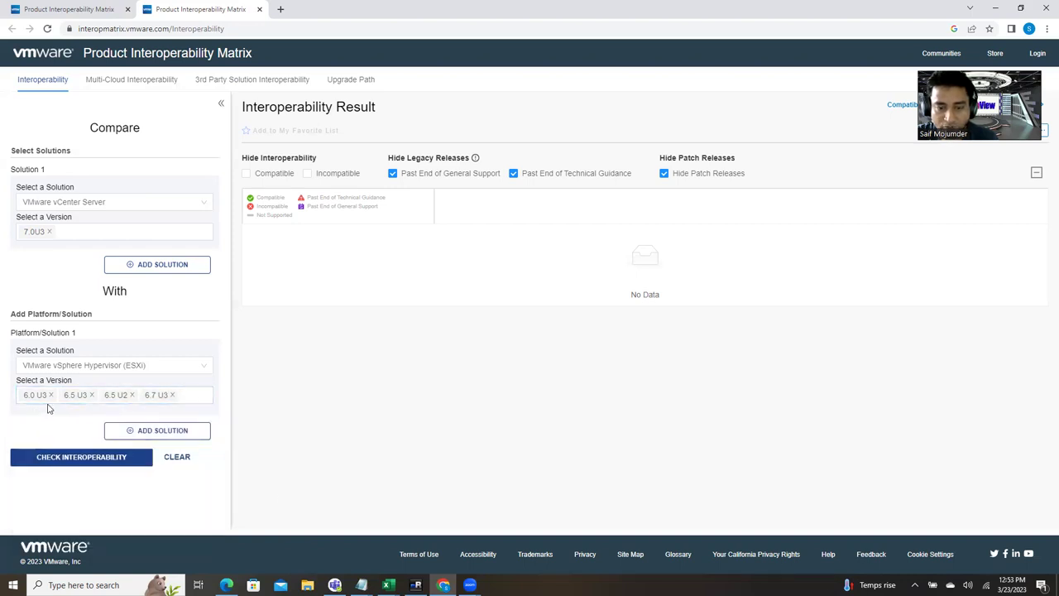
{"action": "left_click", "coordinate": [132, 395]}
{"action": "left_click", "coordinate": [73, 461]}
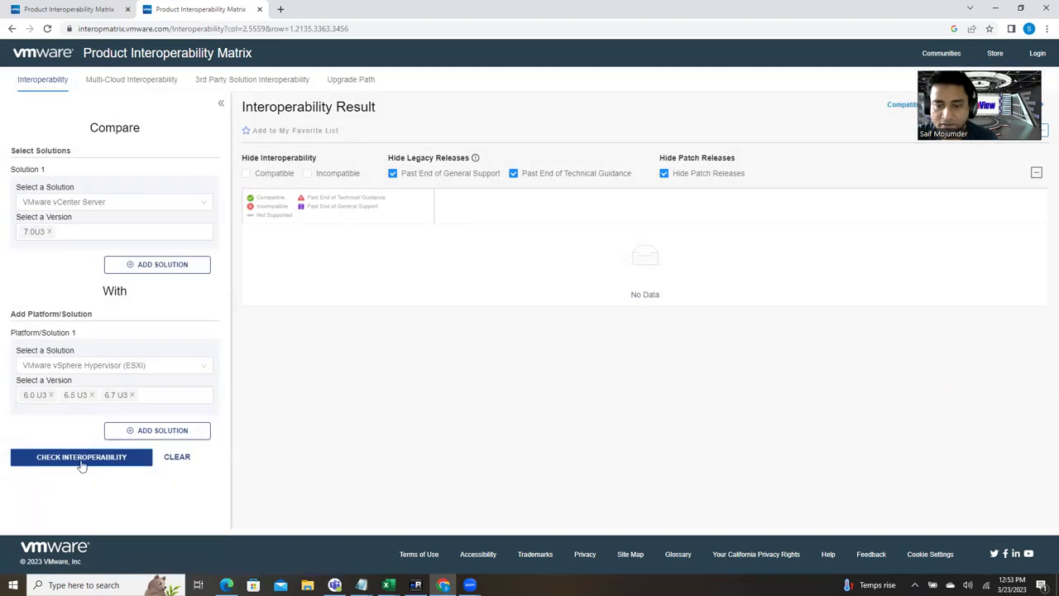
Step: Remove ESXi 6.0 U3 from the comparison and rerun the interoperability check
{"action": "left_click", "coordinate": [81, 462]}
{"action": "left_click", "coordinate": [81, 462]}
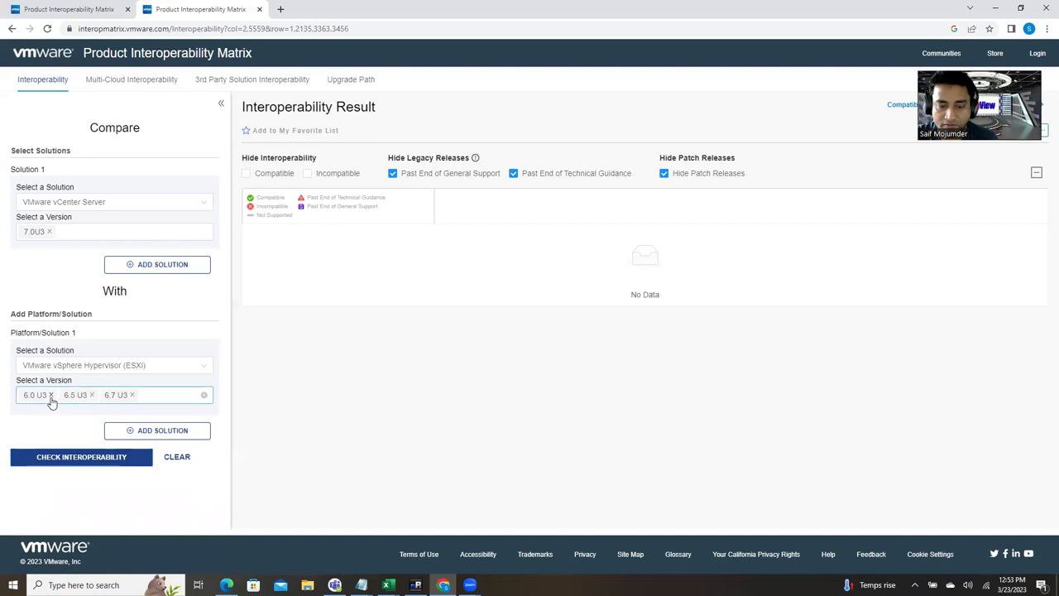
{"action": "left_click", "coordinate": [51, 396]}
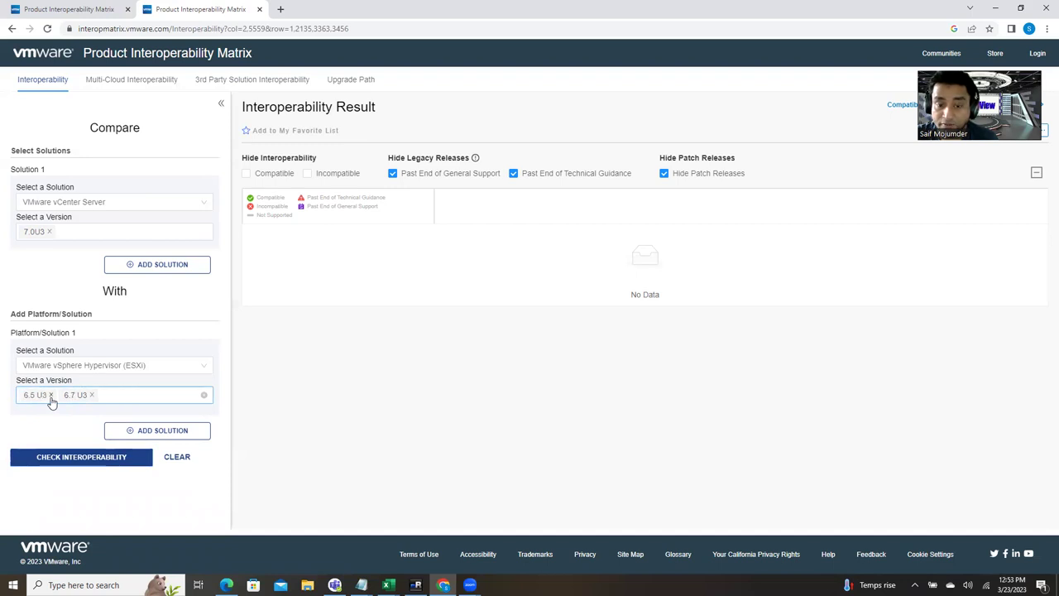
{"action": "left_click", "coordinate": [78, 460]}
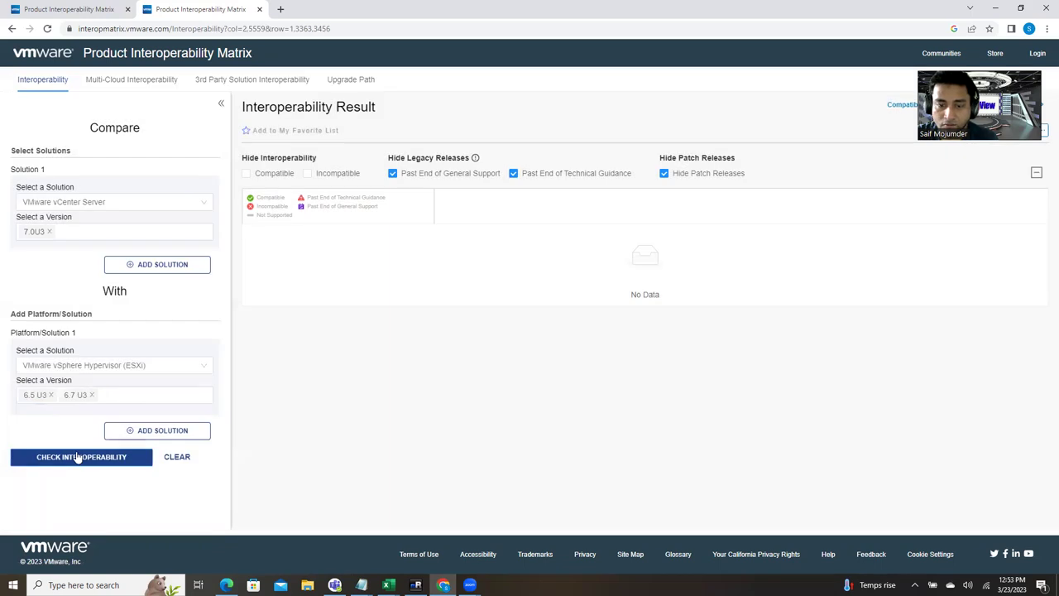
{"action": "left_click", "coordinate": [77, 458]}
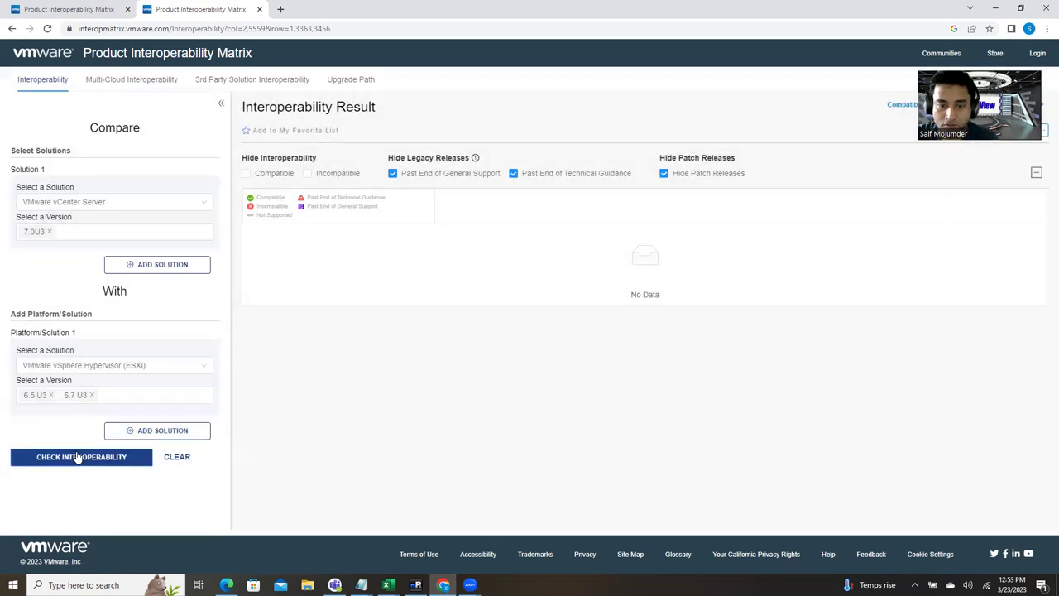
Step: Reselect vCenter 7.0U3, drop ESXi 6.5 U3, and check against ESXi 6.7 U3 only
{"action": "left_click", "coordinate": [48, 232]}
{"action": "left_click", "coordinate": [67, 236]}
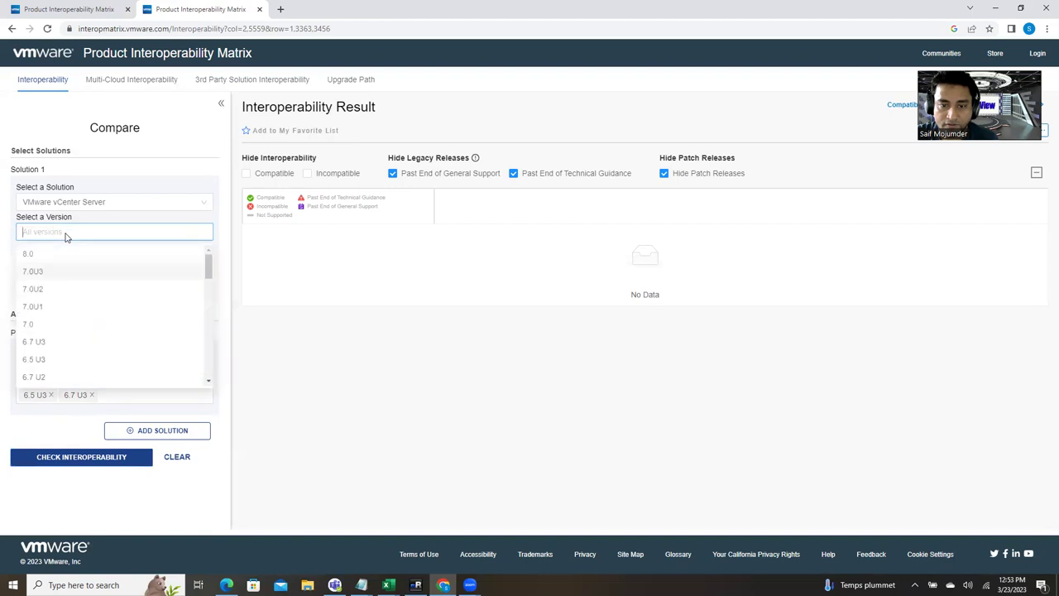
{"action": "left_click", "coordinate": [35, 325]}
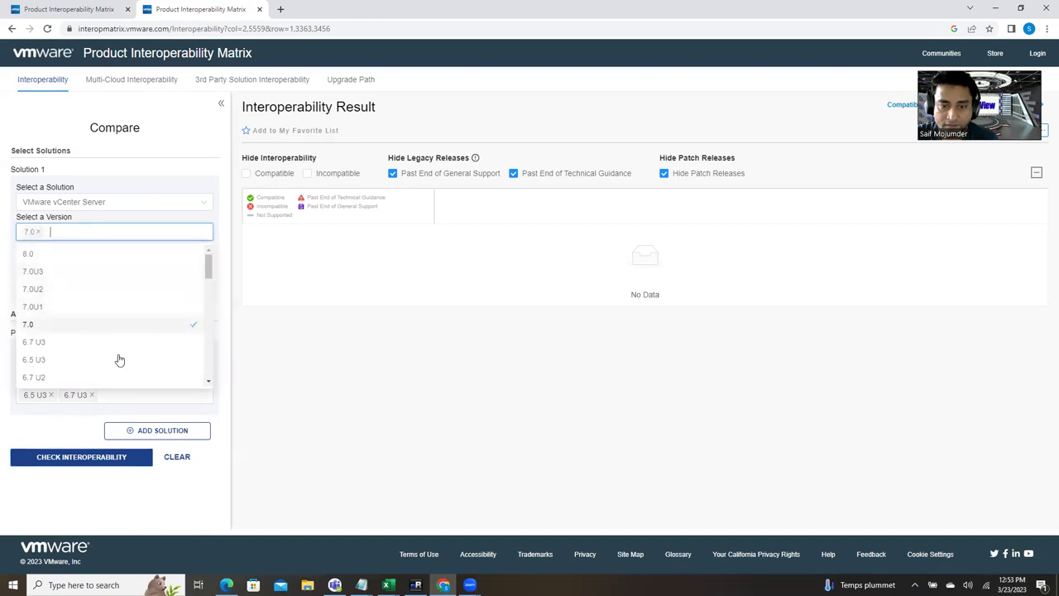
{"action": "left_click", "coordinate": [27, 326]}
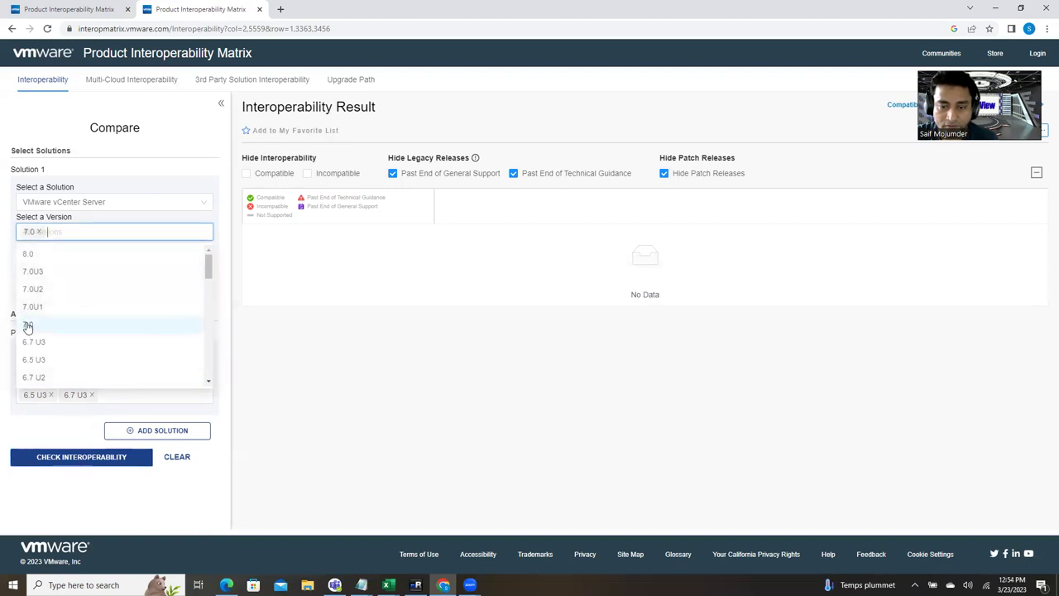
{"action": "left_click", "coordinate": [42, 275]}
{"action": "left_click", "coordinate": [54, 459]}
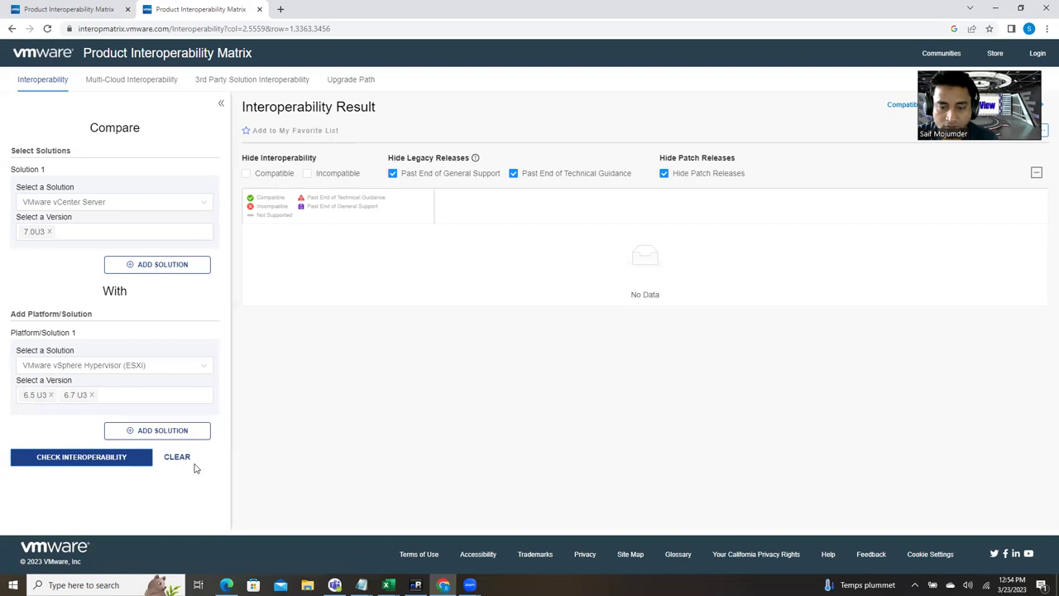
{"action": "left_click", "coordinate": [52, 394]}
{"action": "left_click", "coordinate": [60, 456]}
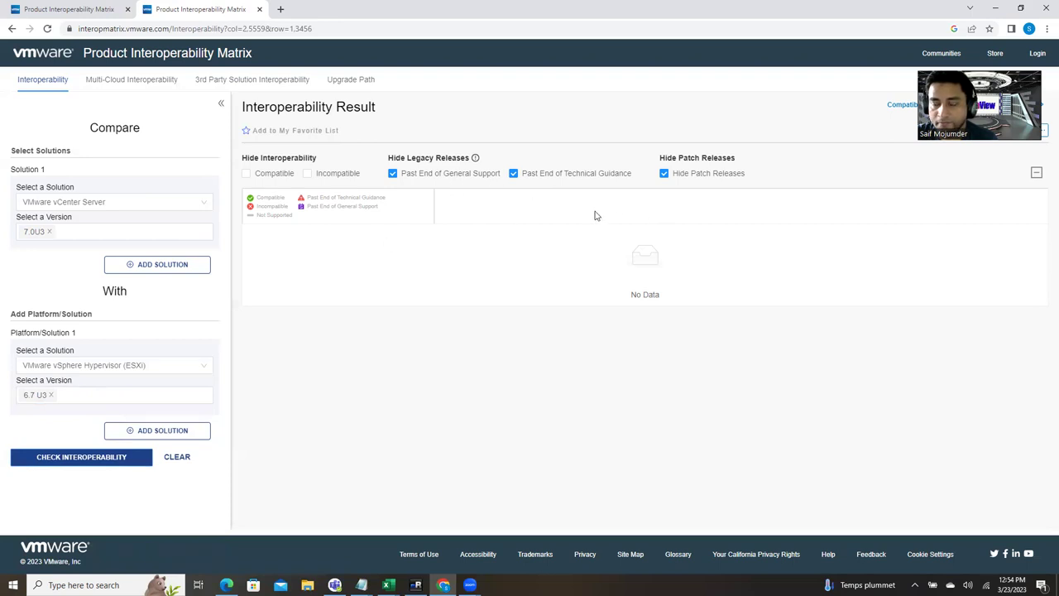
Step: Adjust the Hide Legacy Releases filters so releases past end of general support are shown
{"action": "left_click", "coordinate": [664, 173]}
{"action": "left_click", "coordinate": [137, 458]}
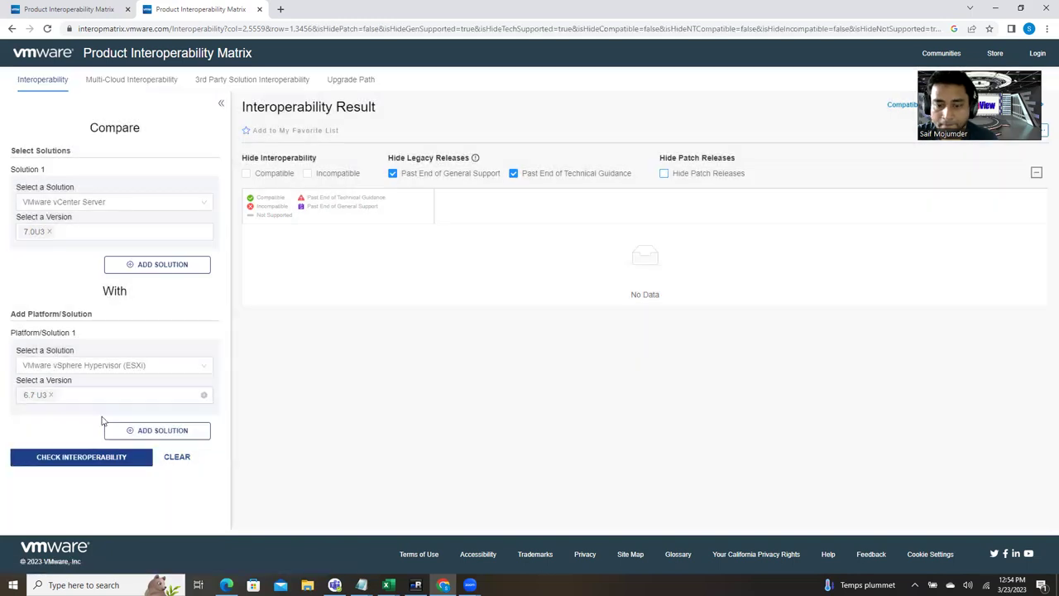
{"action": "left_click", "coordinate": [107, 460]}
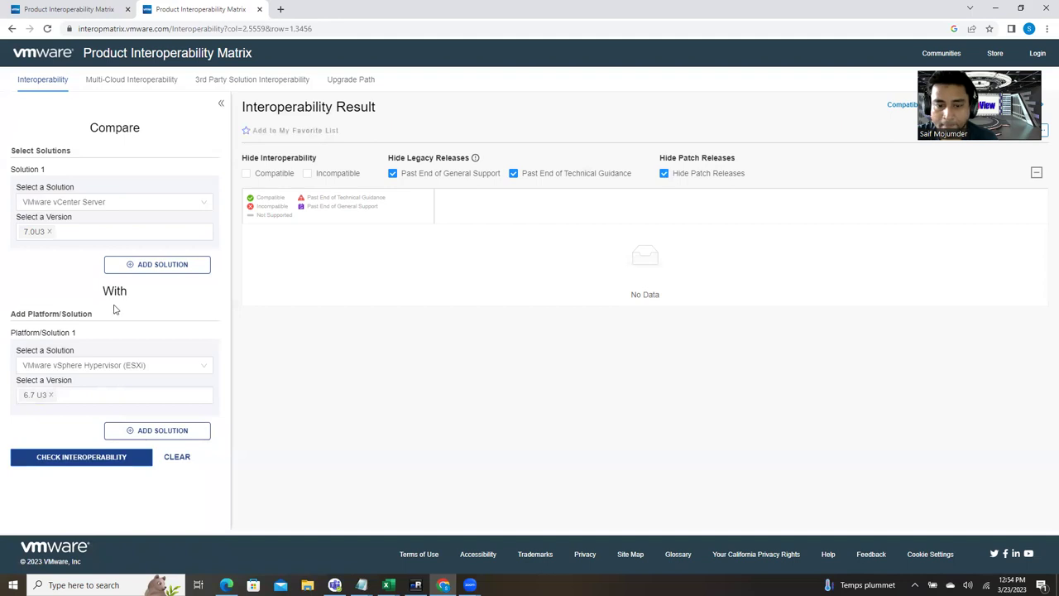
{"action": "left_click", "coordinate": [58, 462]}
{"action": "left_click", "coordinate": [664, 173]}
{"action": "left_click", "coordinate": [63, 460]}
{"action": "left_click", "coordinate": [514, 173]}
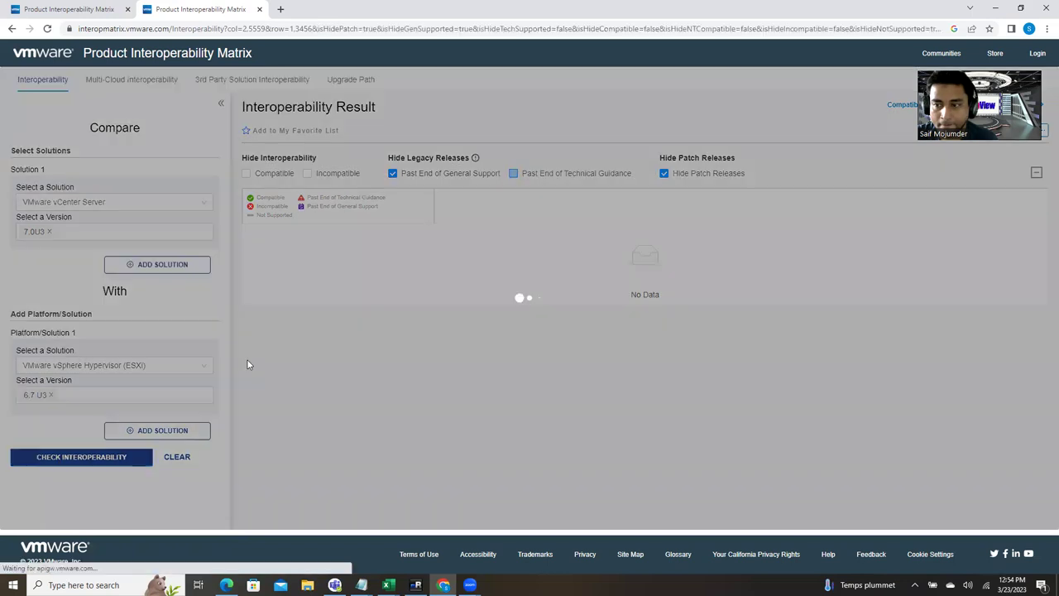
{"action": "left_click", "coordinate": [71, 462]}
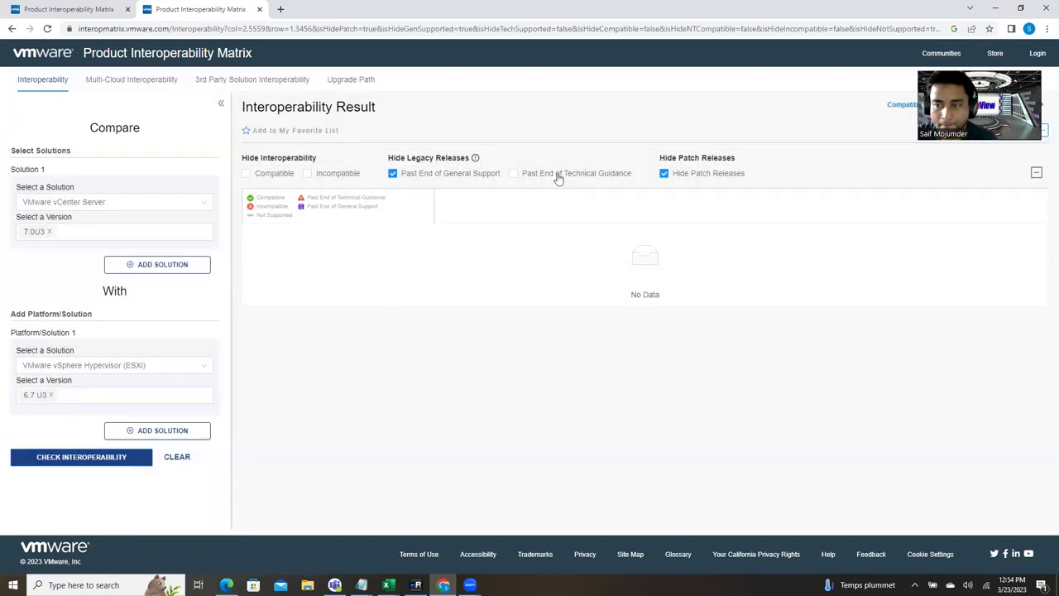
{"action": "left_click", "coordinate": [514, 173]}
{"action": "left_click", "coordinate": [399, 174]}
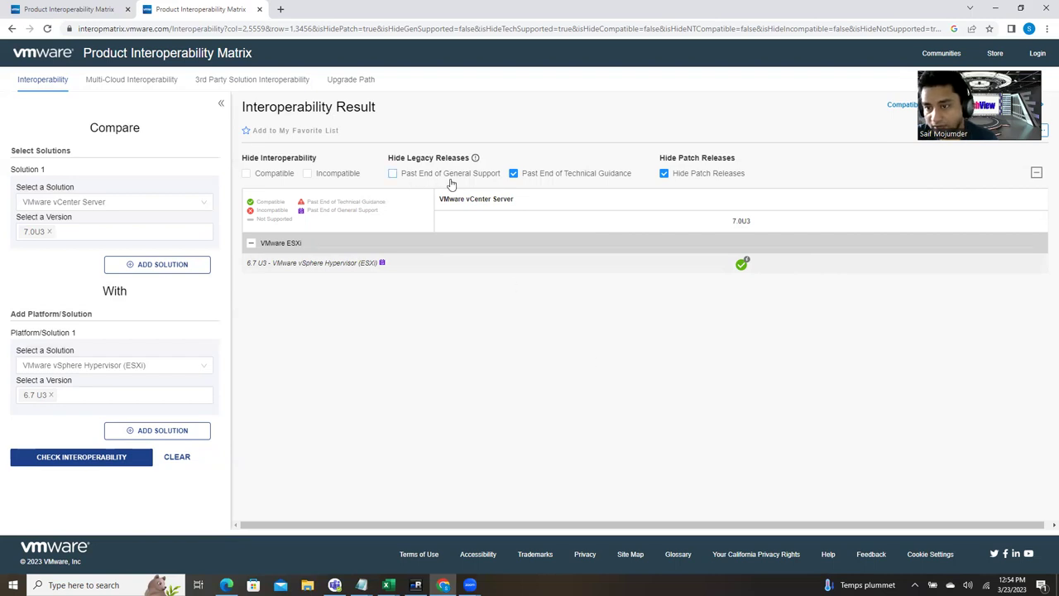
{"action": "mouse_move", "coordinate": [480, 180]}
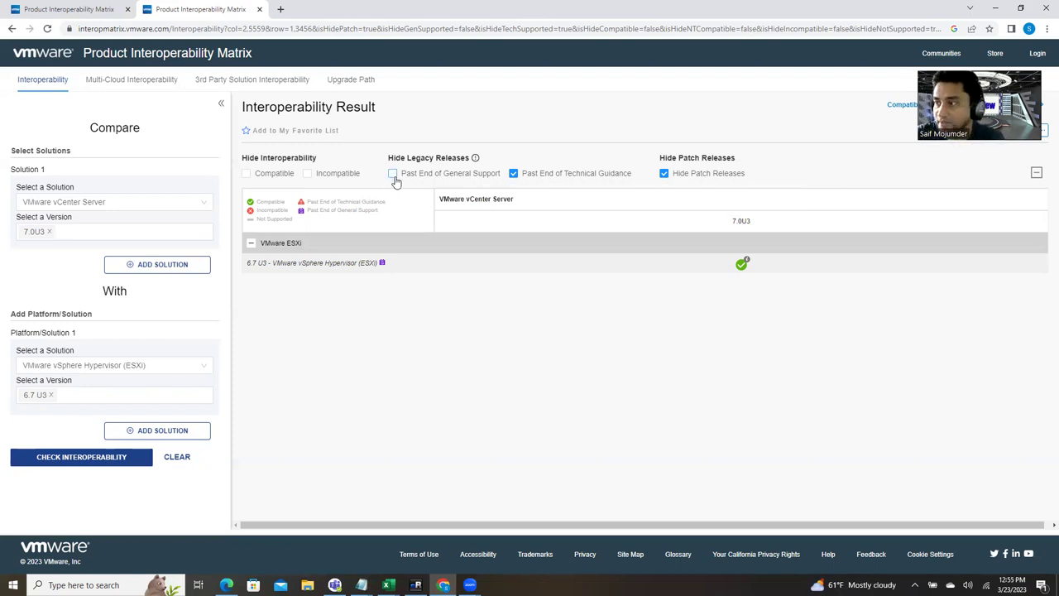
{"action": "mouse_move", "coordinate": [395, 182]}
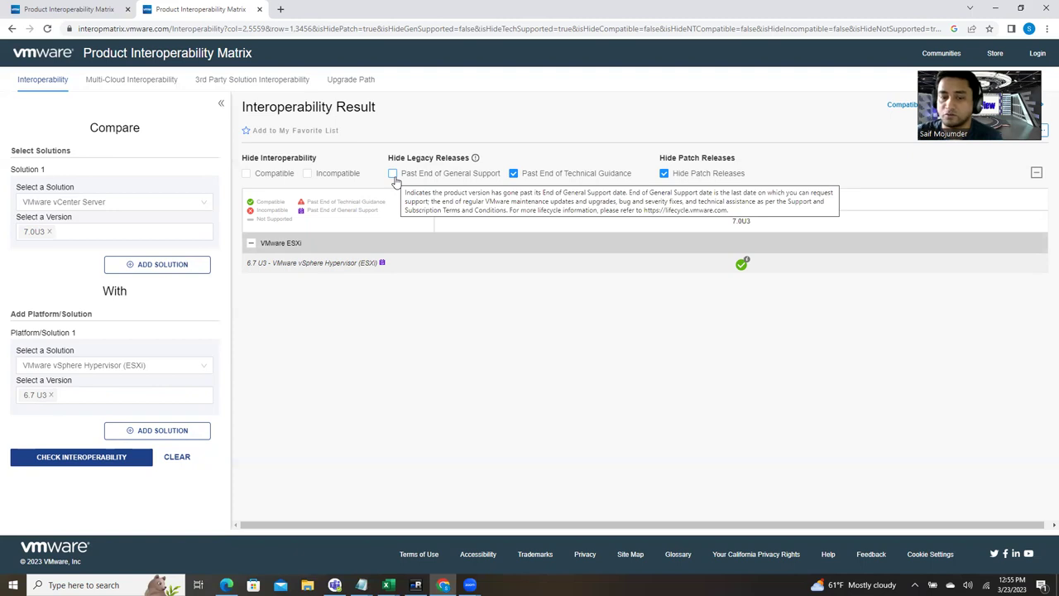
Step: Add ESXi 6.5 U3 to the platform versions and rerun the compatibility check
{"action": "left_click", "coordinate": [106, 397]}
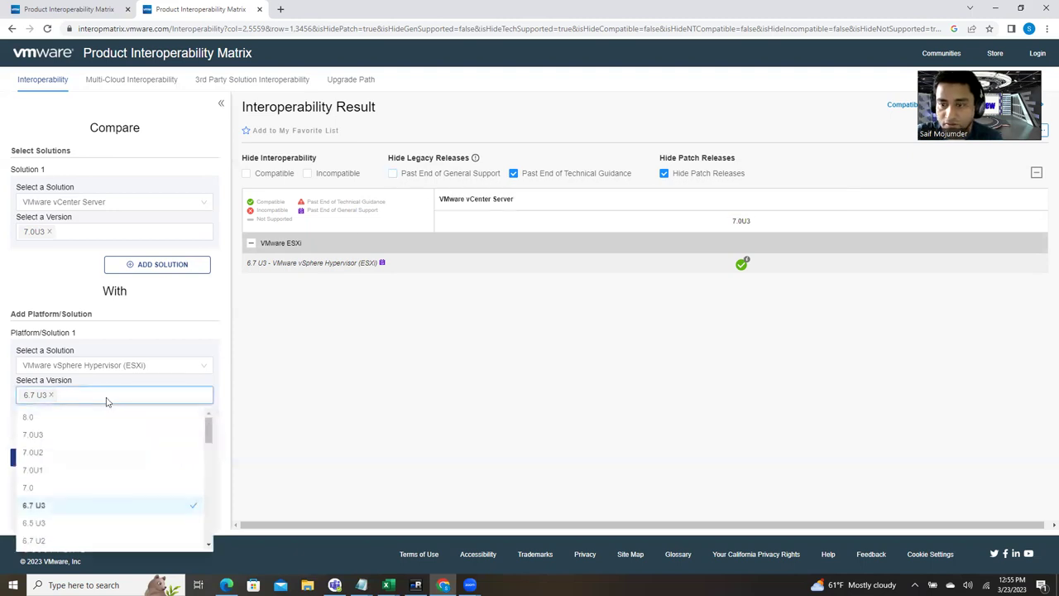
{"action": "left_click", "coordinate": [424, 350]}
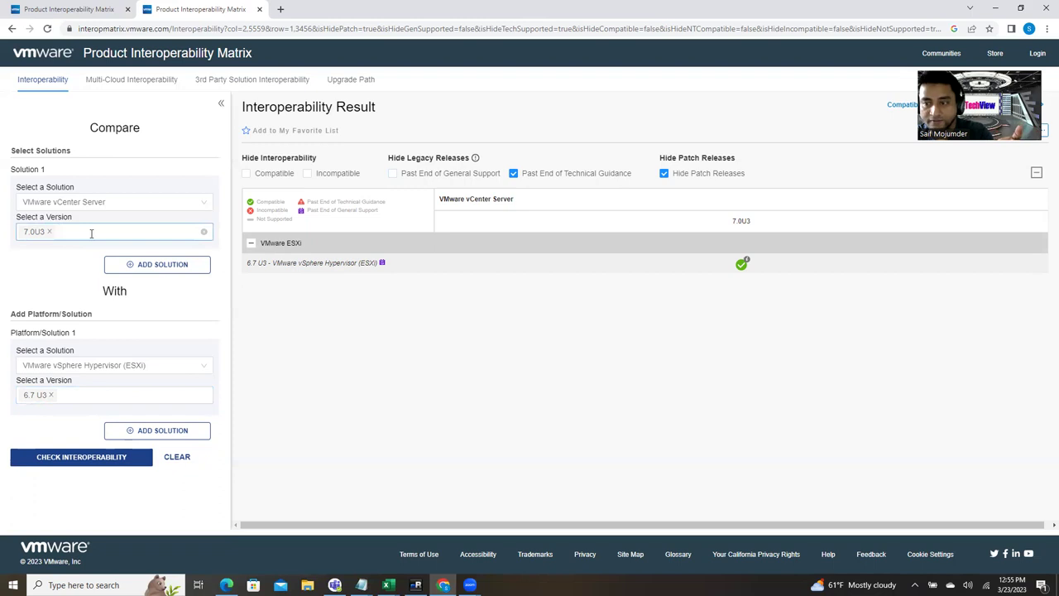
{"action": "mouse_move", "coordinate": [743, 266]}
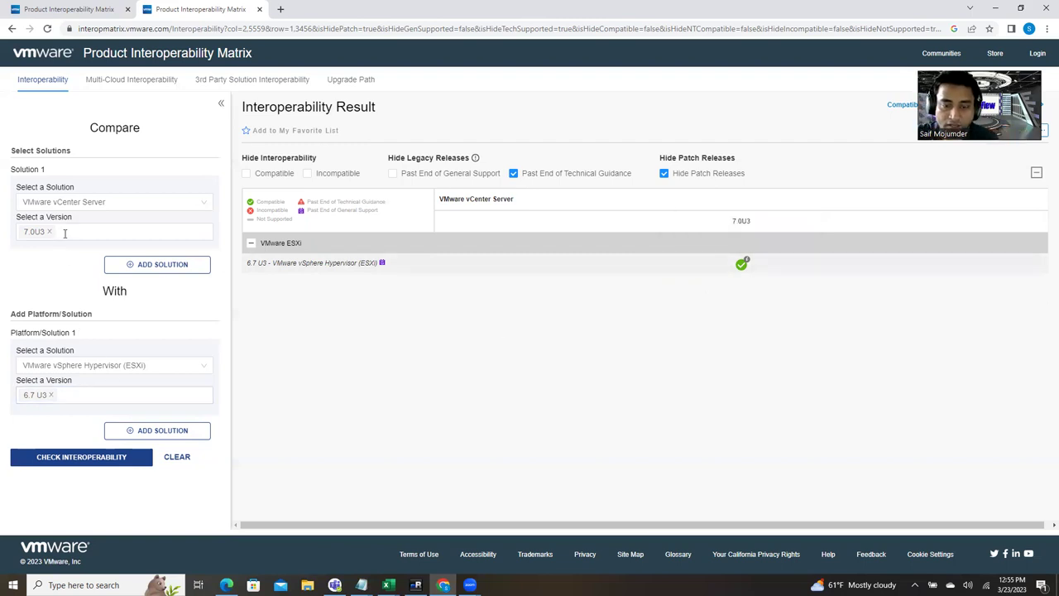
{"action": "left_click", "coordinate": [67, 393]}
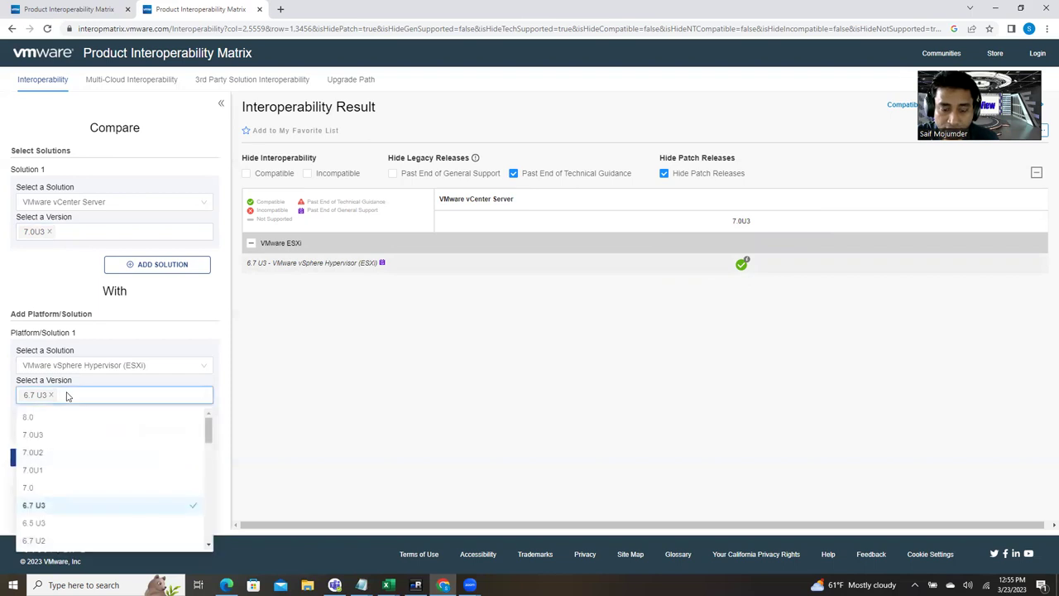
{"action": "left_click", "coordinate": [49, 523]}
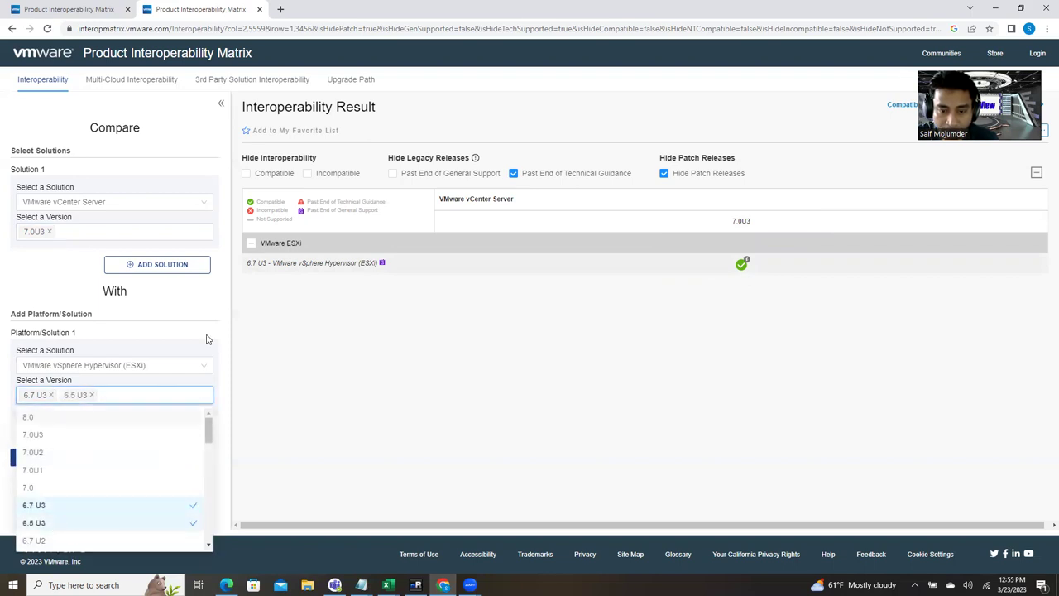
{"action": "left_click", "coordinate": [293, 411]}
{"action": "left_click", "coordinate": [107, 458]}
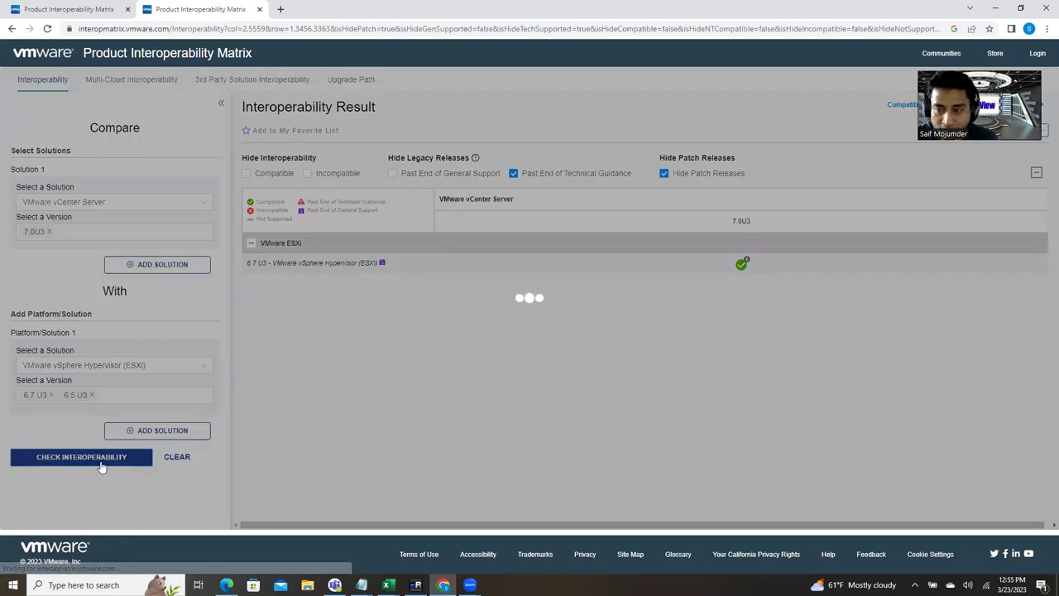
Step: Add ESXi 6.5 U2 and 6.5.0, rerunning the compatibility check after each
{"action": "left_click", "coordinate": [130, 396]}
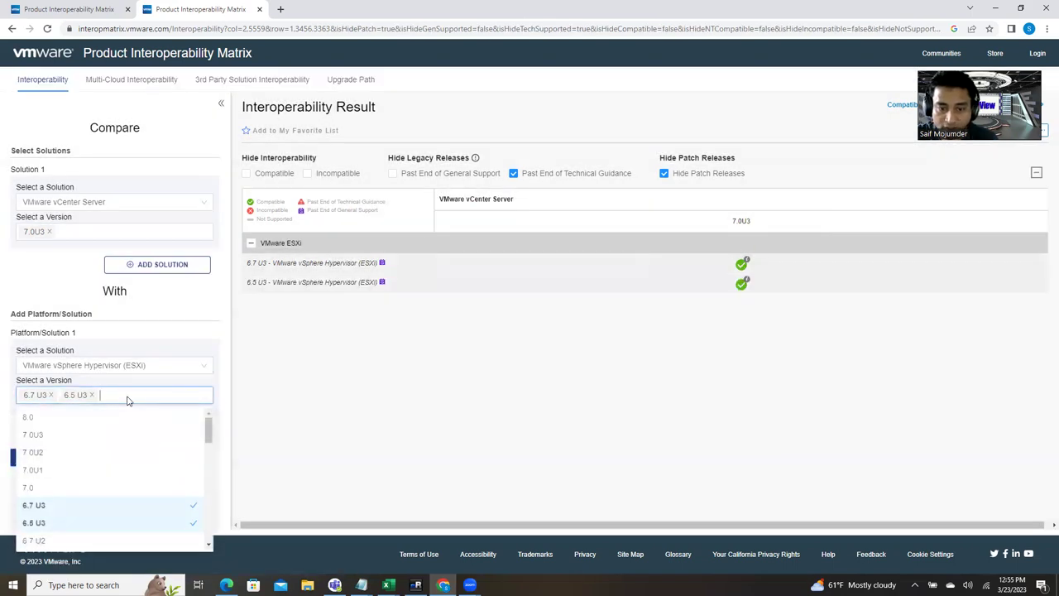
{"action": "scroll", "coordinate": [72, 537], "scroll_direction": "down", "scroll_amount": 1}
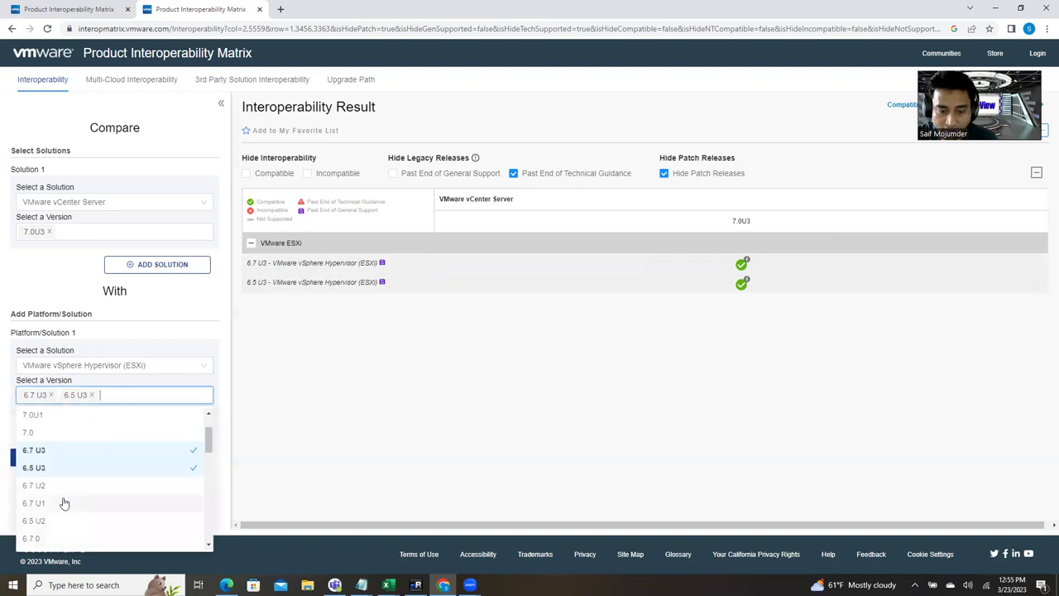
{"action": "left_click", "coordinate": [58, 520]}
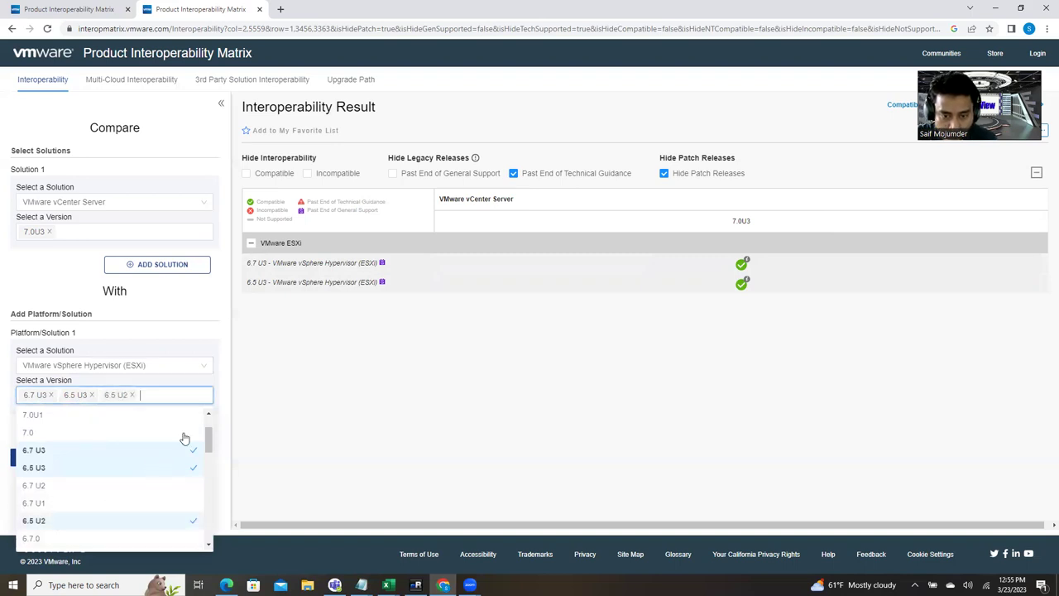
{"action": "left_click", "coordinate": [331, 419]}
{"action": "left_click", "coordinate": [86, 462]}
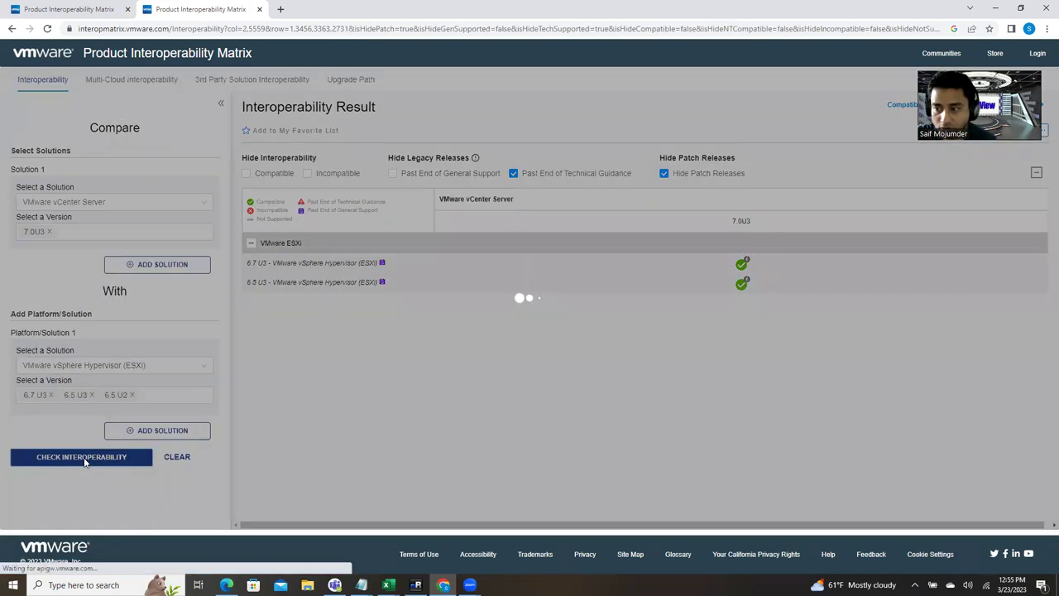
{"action": "left_click", "coordinate": [159, 396]}
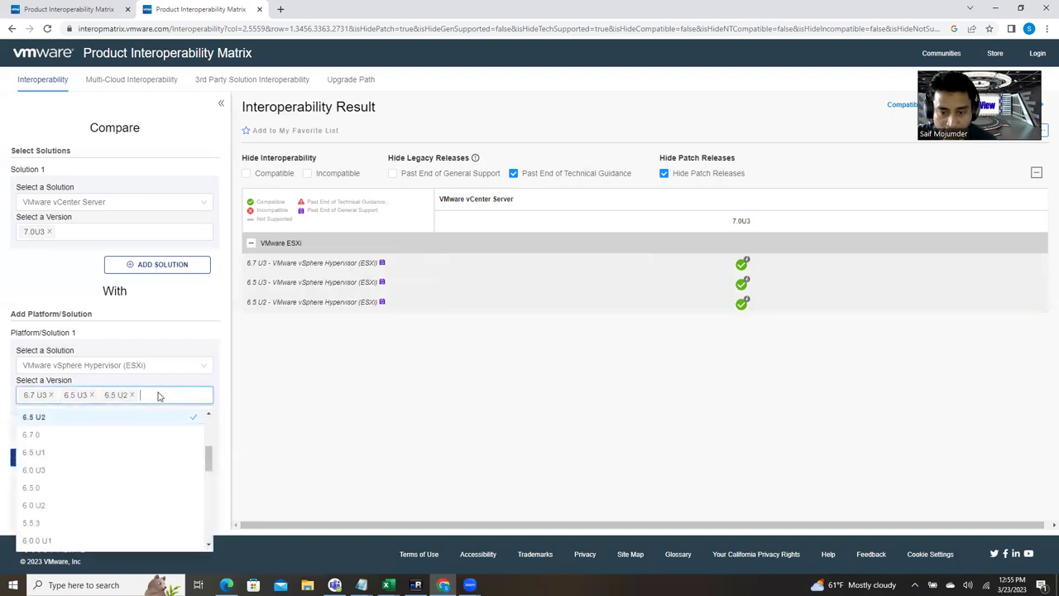
{"action": "left_click", "coordinate": [84, 490]}
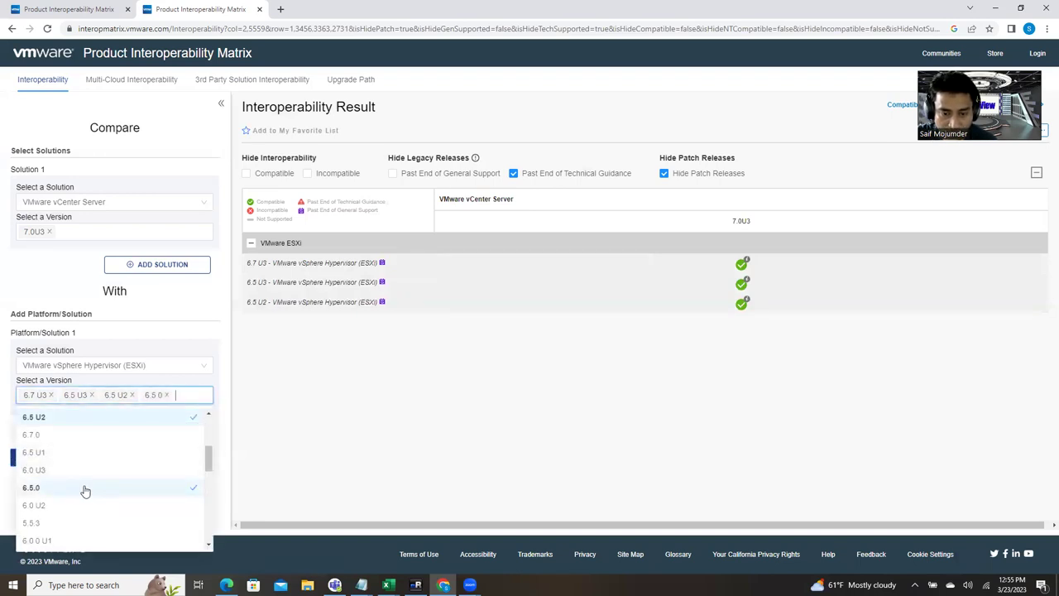
{"action": "left_click", "coordinate": [268, 464]}
{"action": "left_click", "coordinate": [114, 461]}
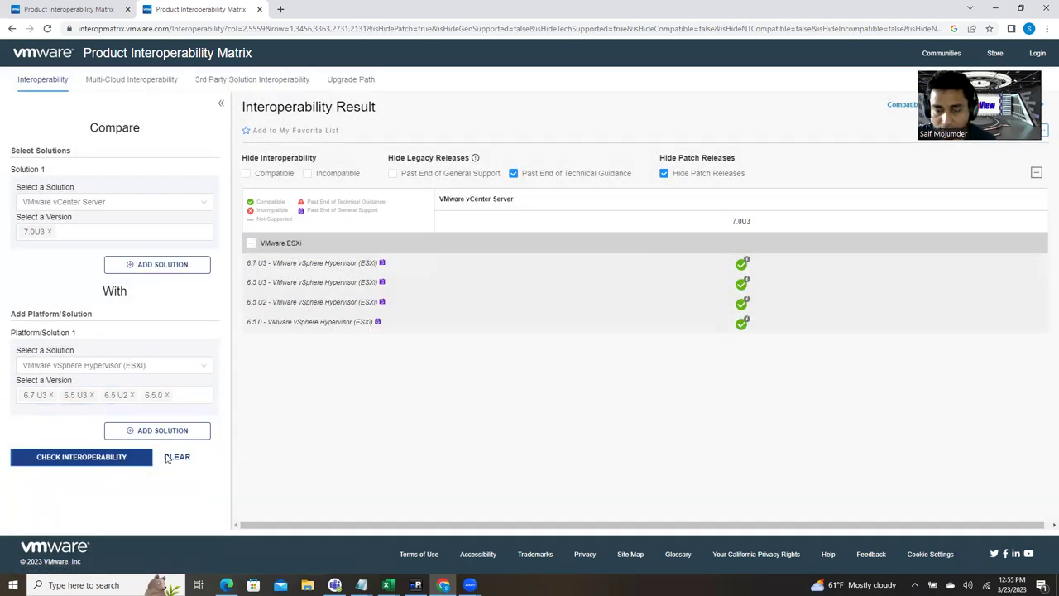
Step: Try ESXi 6.0 U2 in the comparison, then remove it again
{"action": "left_click", "coordinate": [193, 394]}
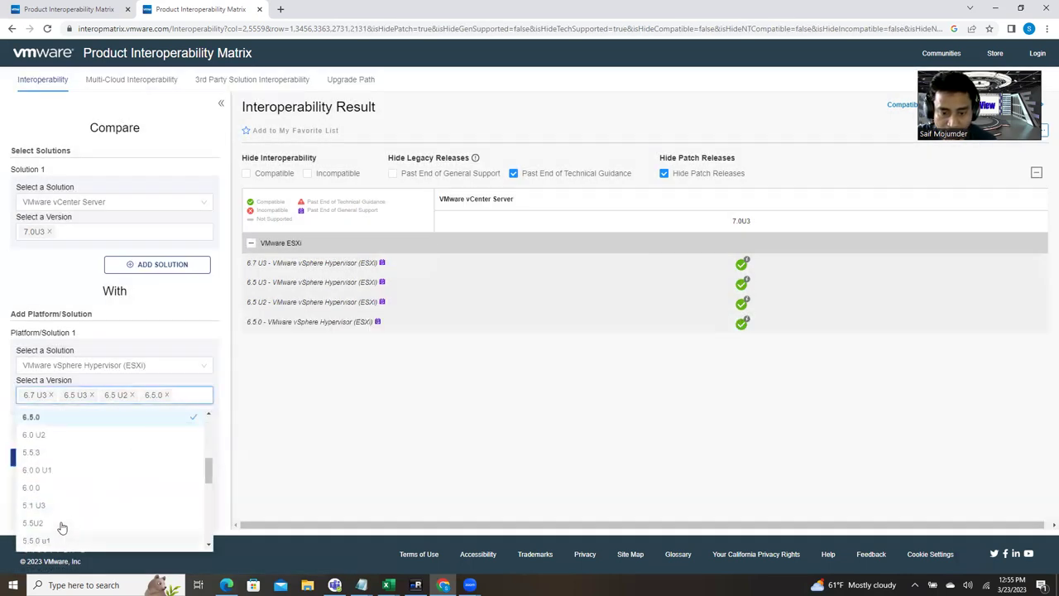
{"action": "left_click", "coordinate": [44, 436]}
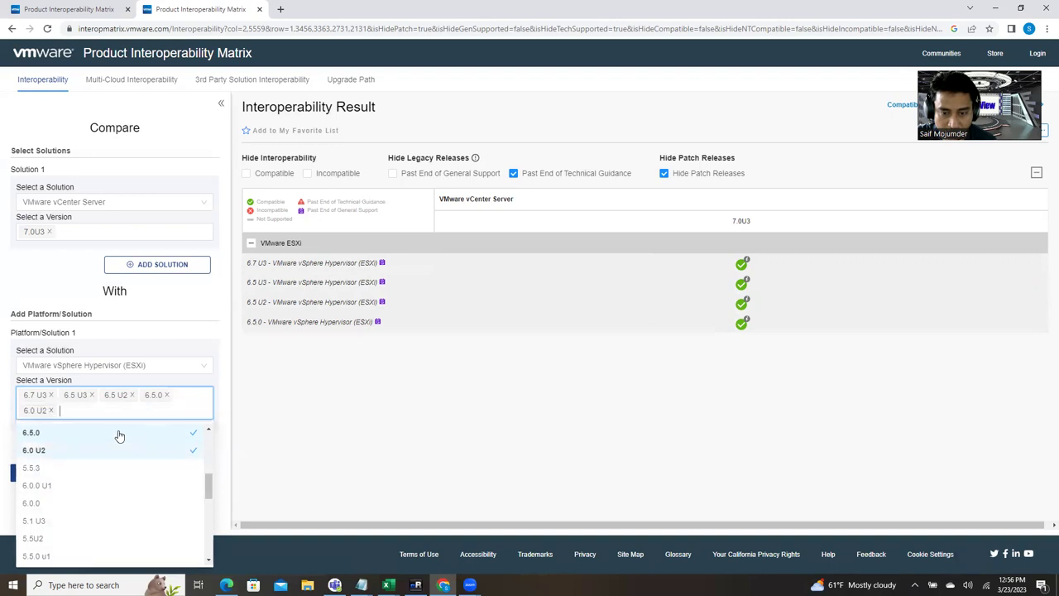
{"action": "left_click", "coordinate": [221, 468]}
{"action": "left_click", "coordinate": [85, 470]}
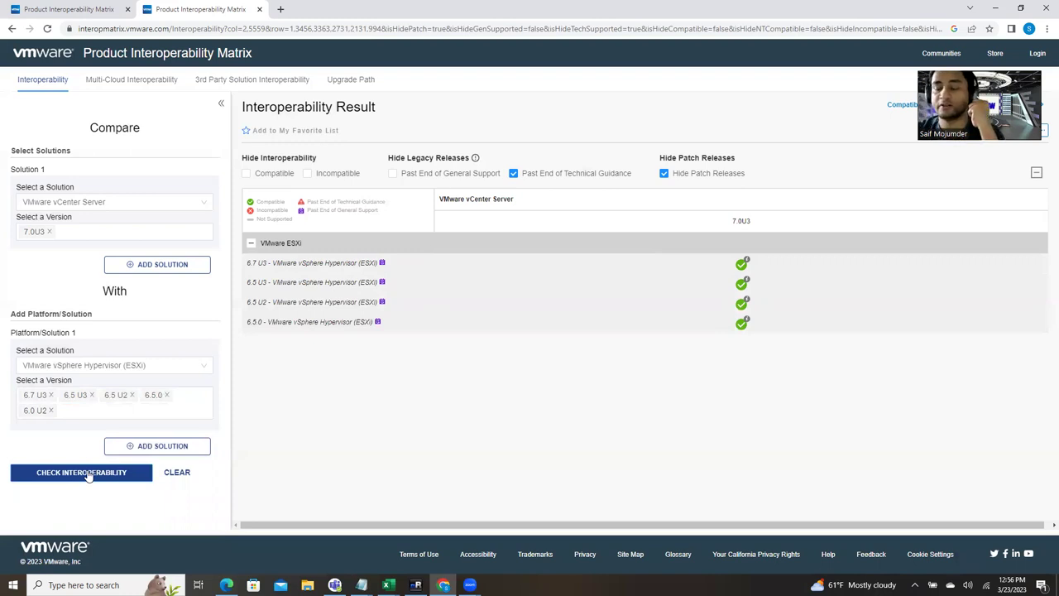
{"action": "left_click", "coordinate": [51, 411]}
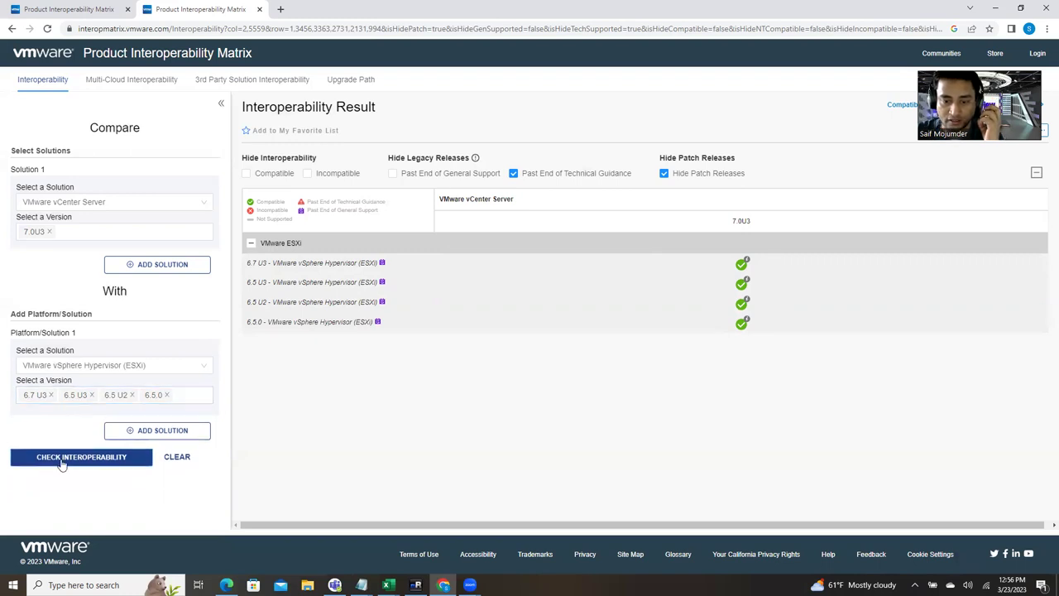
Step: Add ESXi 6.0 U3 to the platform versions and rerun the compatibility check
{"action": "left_click", "coordinate": [197, 395]}
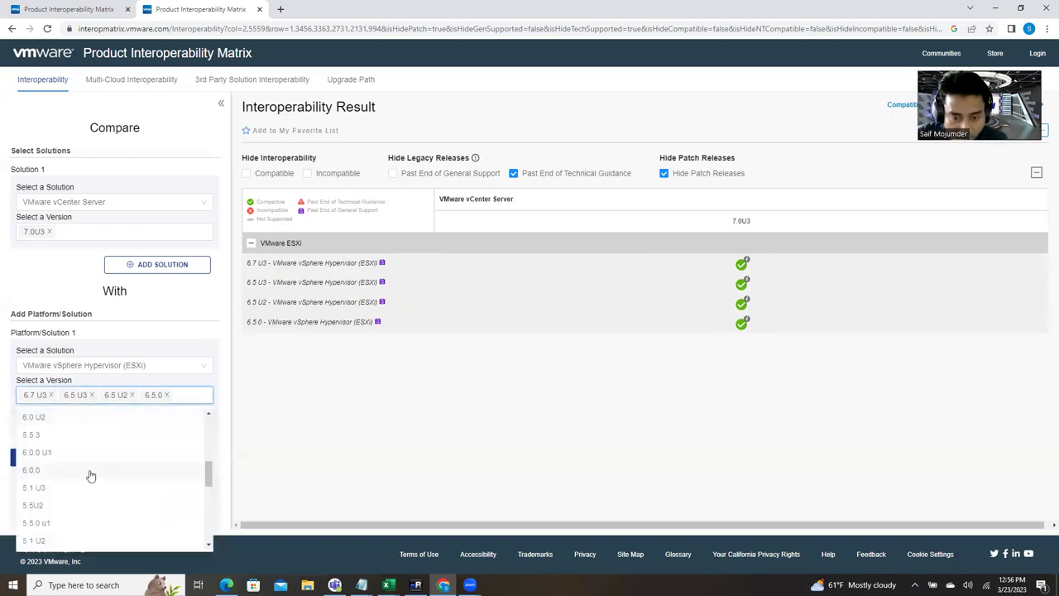
{"action": "scroll", "coordinate": [70, 456], "scroll_direction": "up", "scroll_amount": 1}
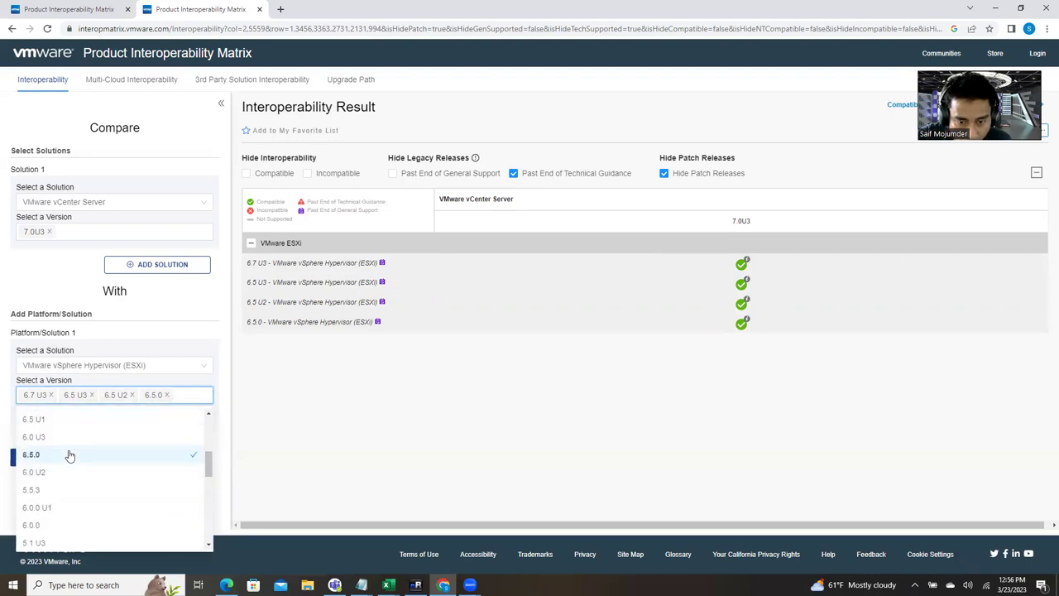
{"action": "left_click", "coordinate": [64, 437]}
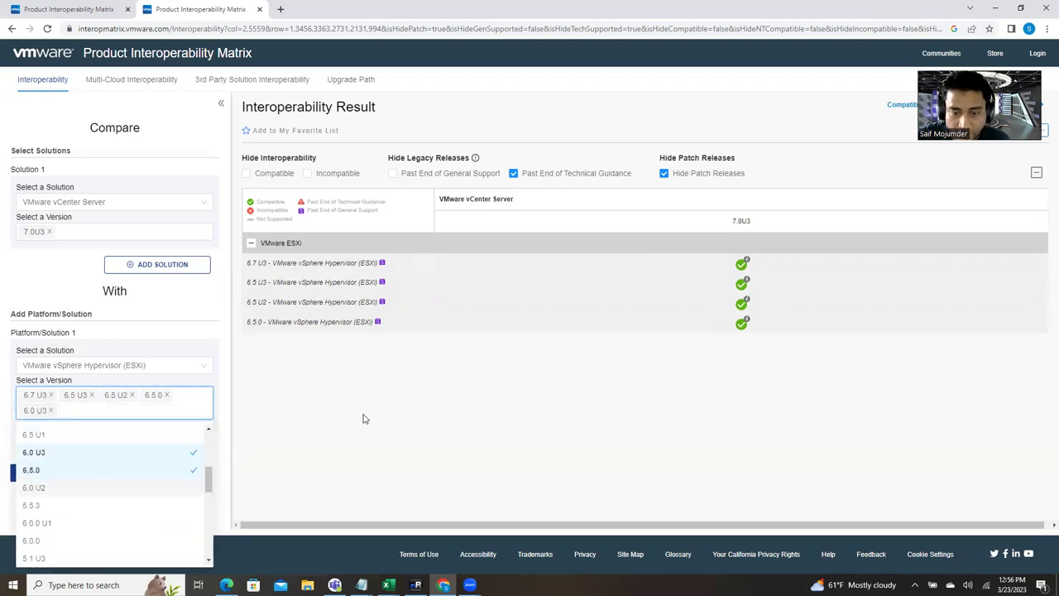
{"action": "left_click", "coordinate": [363, 418]}
{"action": "left_click", "coordinate": [86, 476]}
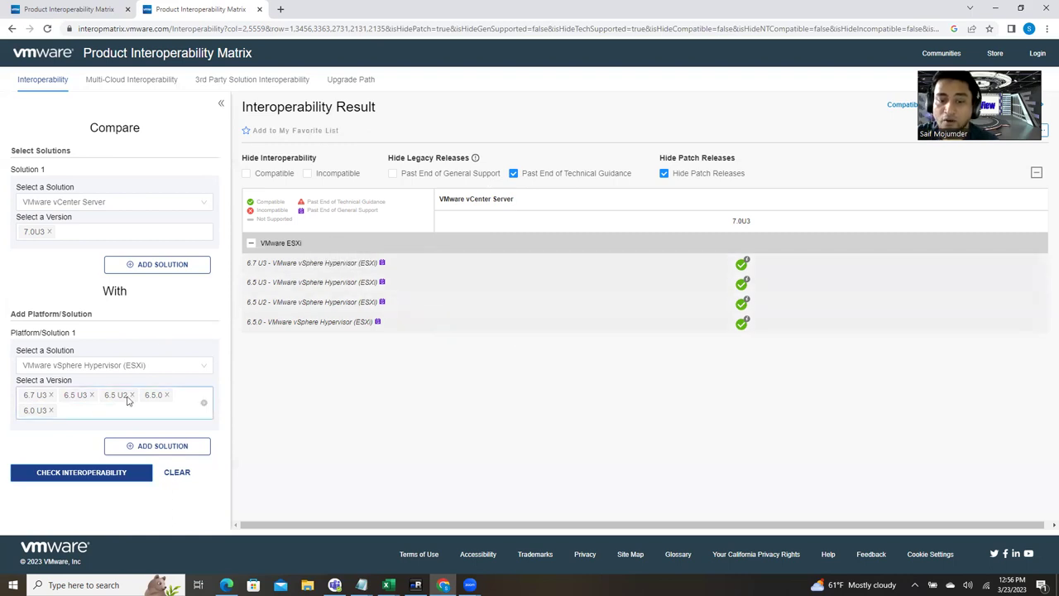
Step: Switch the vCenter version to 8.0, remove ESXi 6.0 U3, and rerun the check
{"action": "left_click", "coordinate": [48, 231]}
{"action": "left_click", "coordinate": [73, 237]}
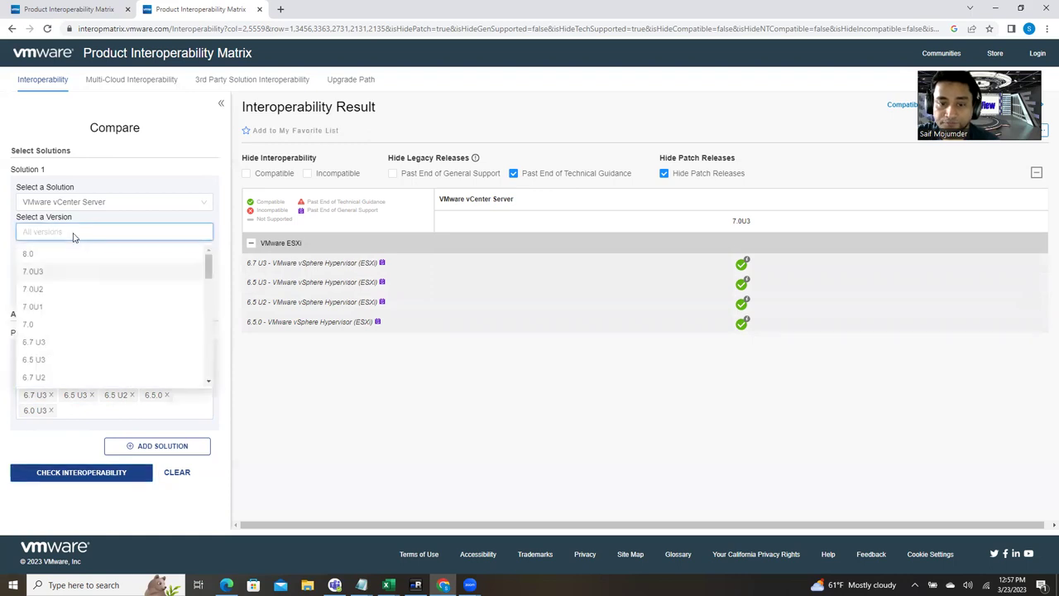
{"action": "left_click", "coordinate": [71, 257]}
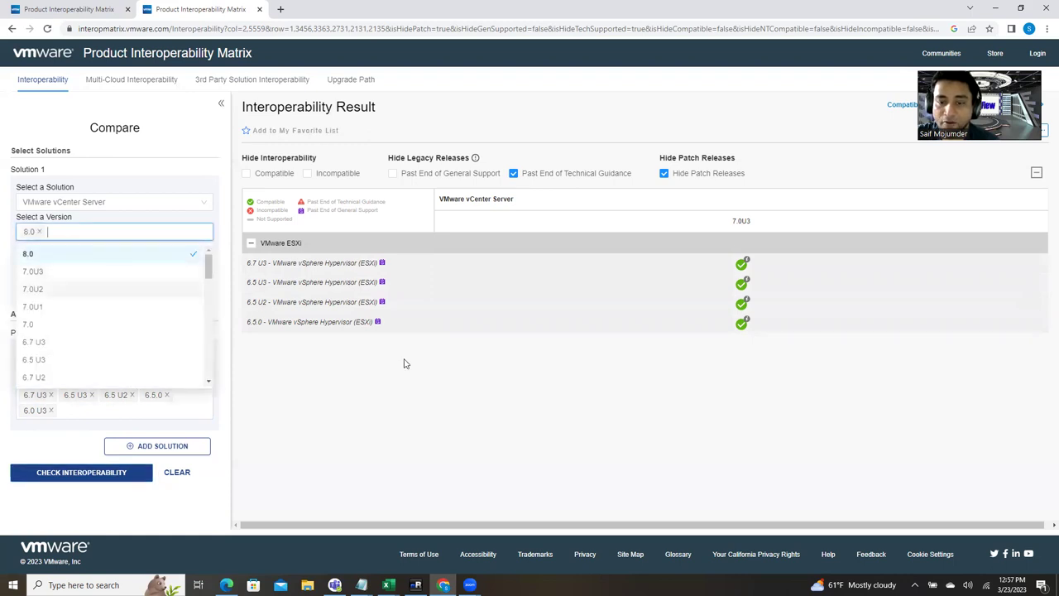
{"action": "left_click", "coordinate": [379, 430]}
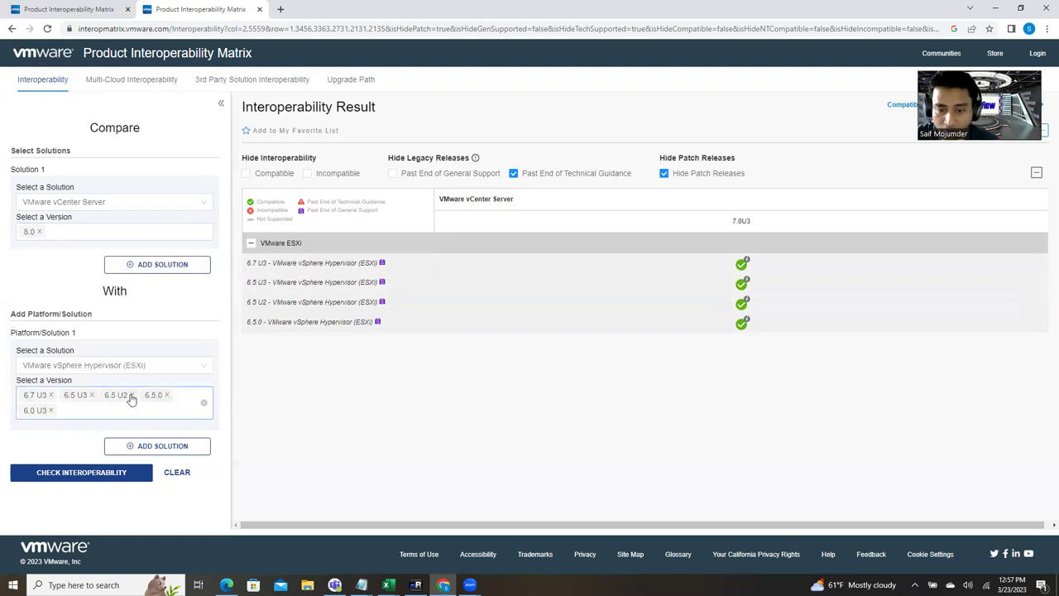
{"action": "left_click", "coordinate": [50, 411]}
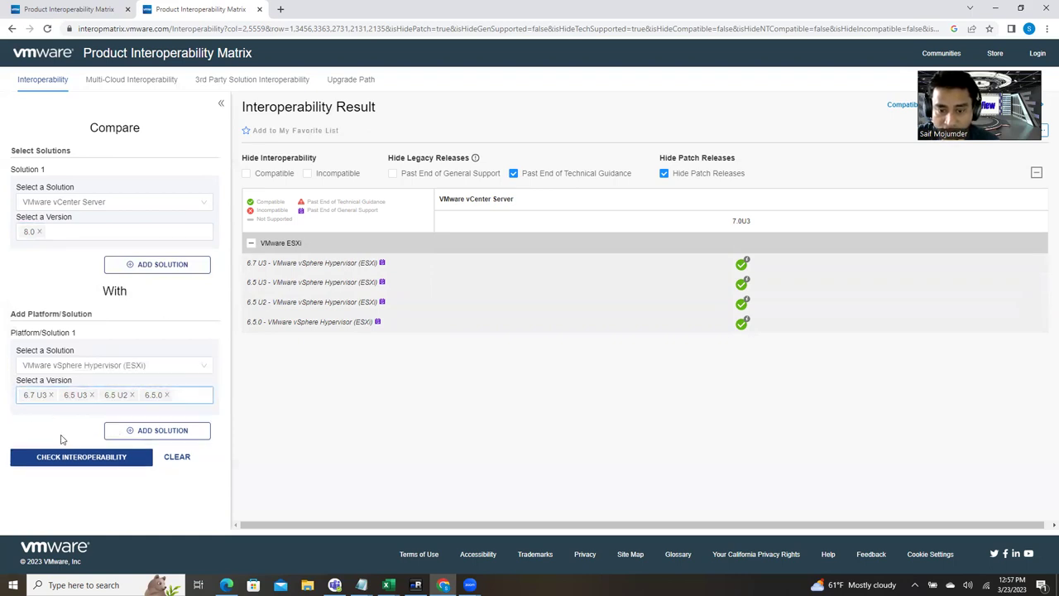
{"action": "left_click", "coordinate": [81, 460]}
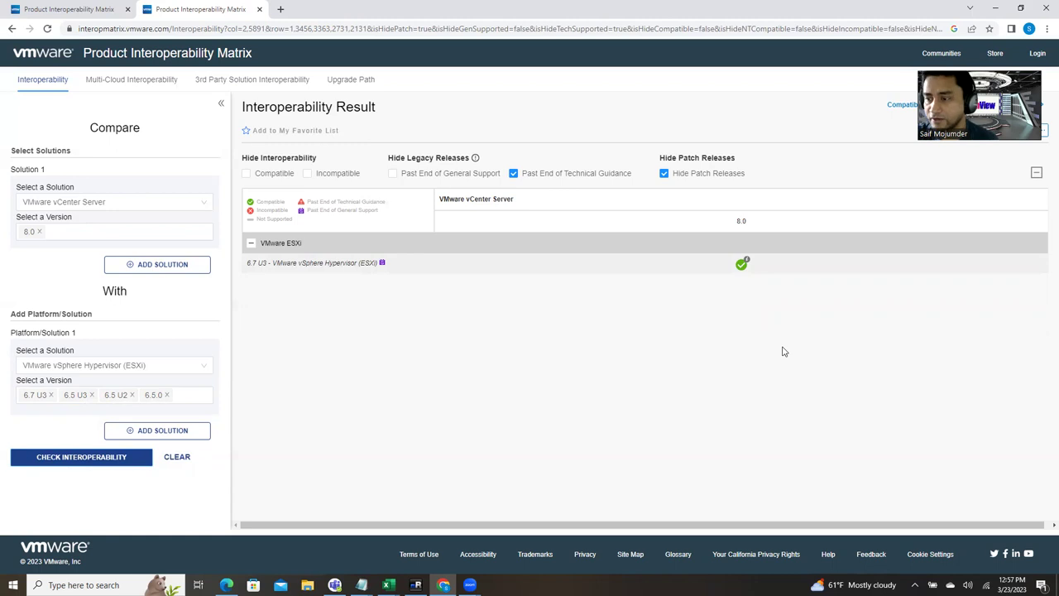
Step: Remove ESXi 6.5 U3, 6.5 U2 and 6.5.0 from the selected versions
{"action": "mouse_move", "coordinate": [746, 260]}
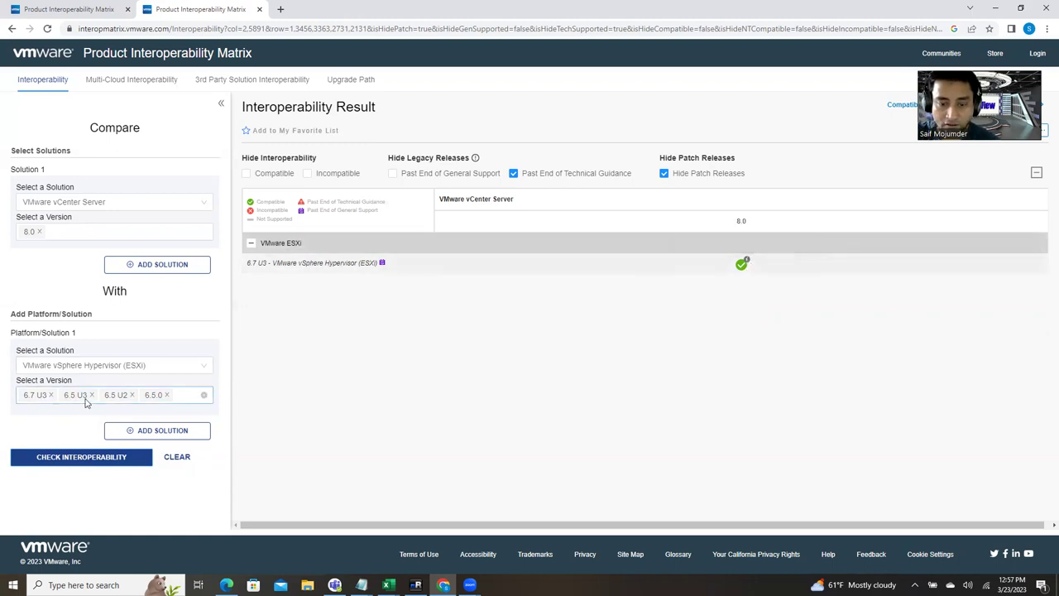
{"action": "left_click", "coordinate": [91, 395]}
{"action": "left_click", "coordinate": [91, 395]}
{"action": "left_click", "coordinate": [91, 394]}
{"action": "left_click", "coordinate": [80, 396]}
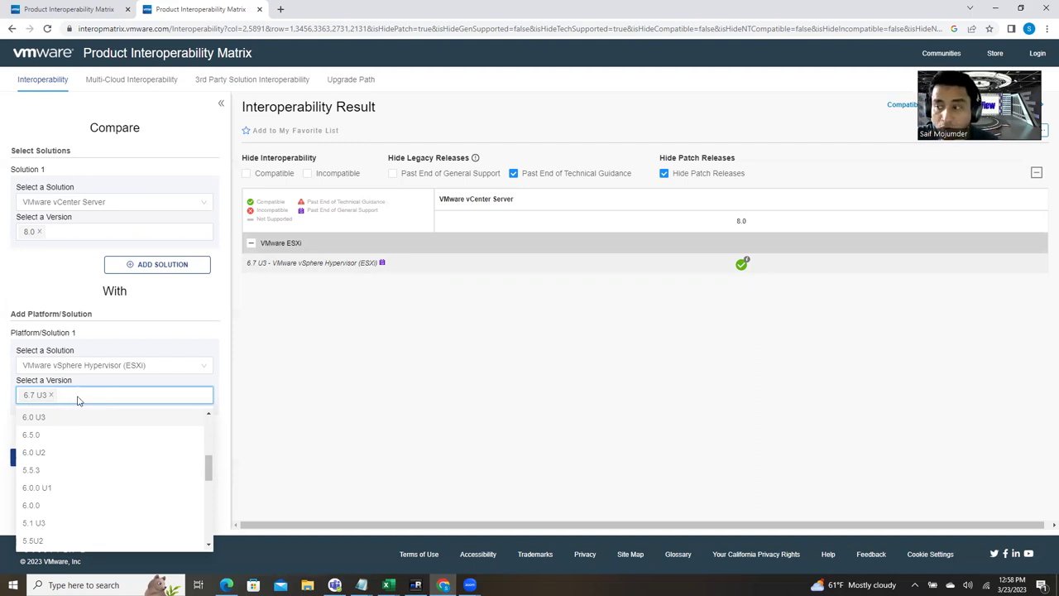
Step: Add ESXi versions 6.7.0, 6.7 U1 and 6.7 U2 to the platform selection
{"action": "left_click", "coordinate": [79, 396]}
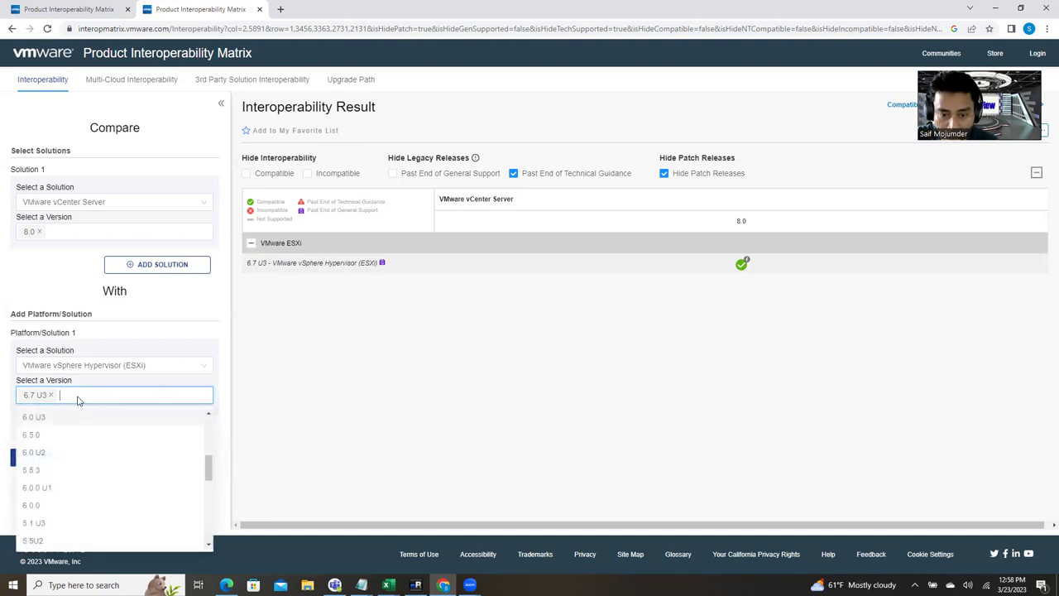
{"action": "scroll", "coordinate": [52, 506], "scroll_direction": "down", "scroll_amount": 5}
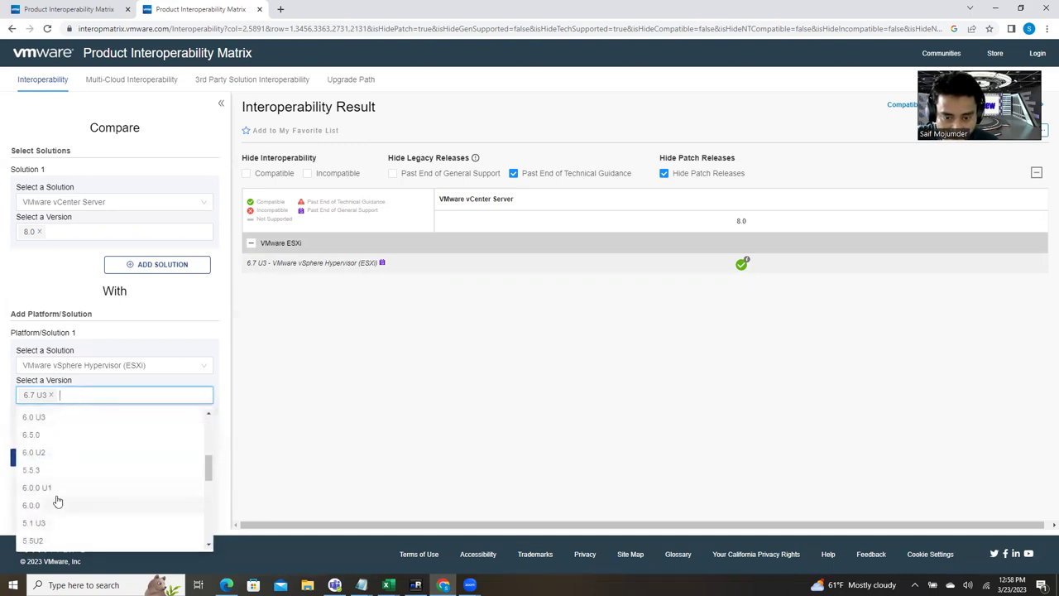
{"action": "scroll", "coordinate": [62, 501], "scroll_direction": "up", "scroll_amount": 4}
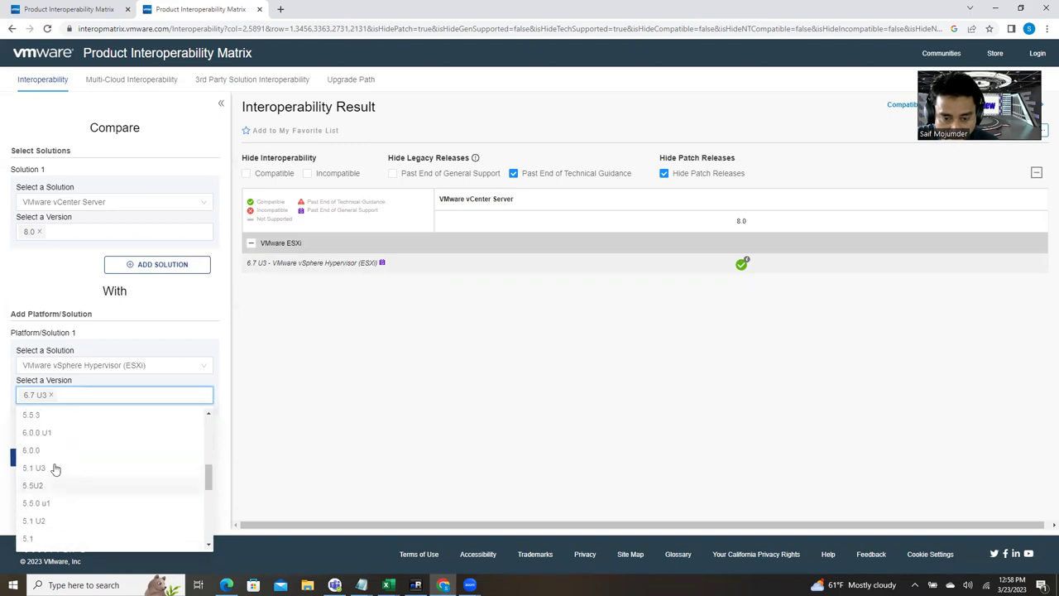
{"action": "scroll", "coordinate": [60, 503], "scroll_direction": "up", "scroll_amount": 3}
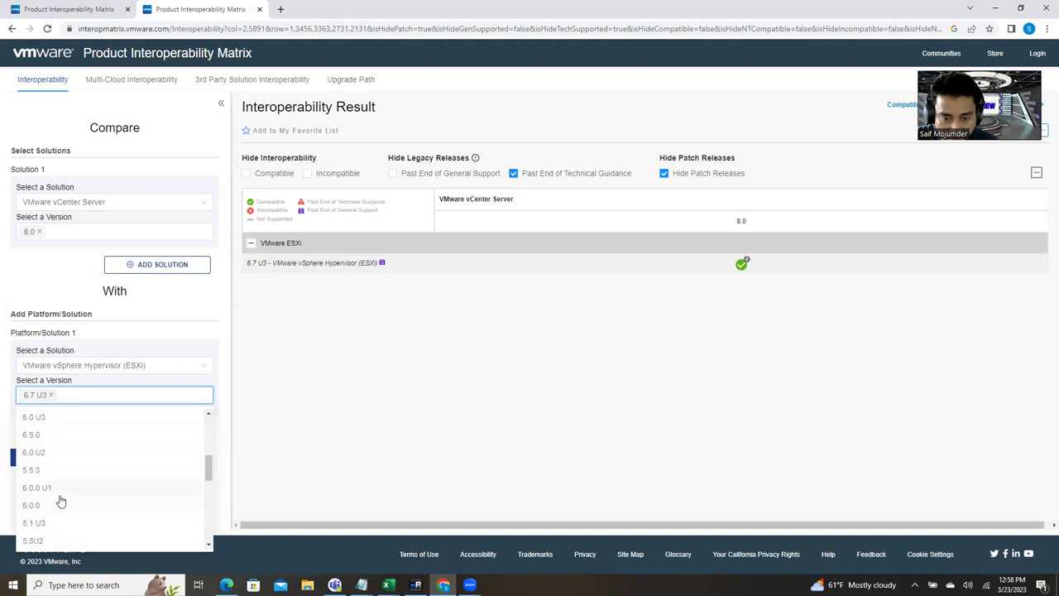
{"action": "left_click", "coordinate": [32, 437]}
{"action": "scroll", "coordinate": [87, 461], "scroll_direction": "up", "scroll_amount": 1}
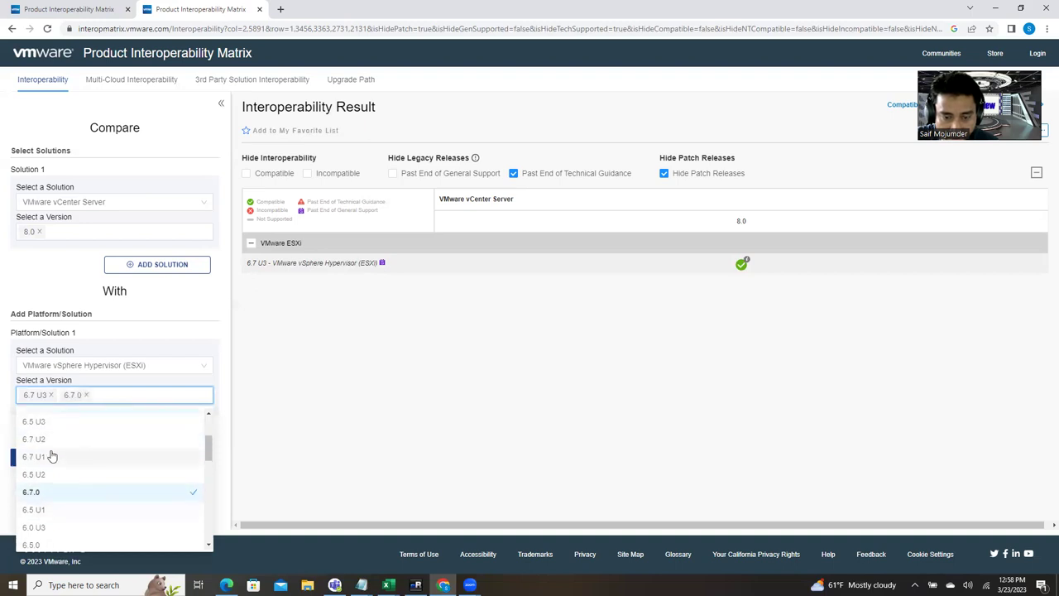
{"action": "left_click", "coordinate": [50, 460]}
{"action": "left_click", "coordinate": [46, 439]}
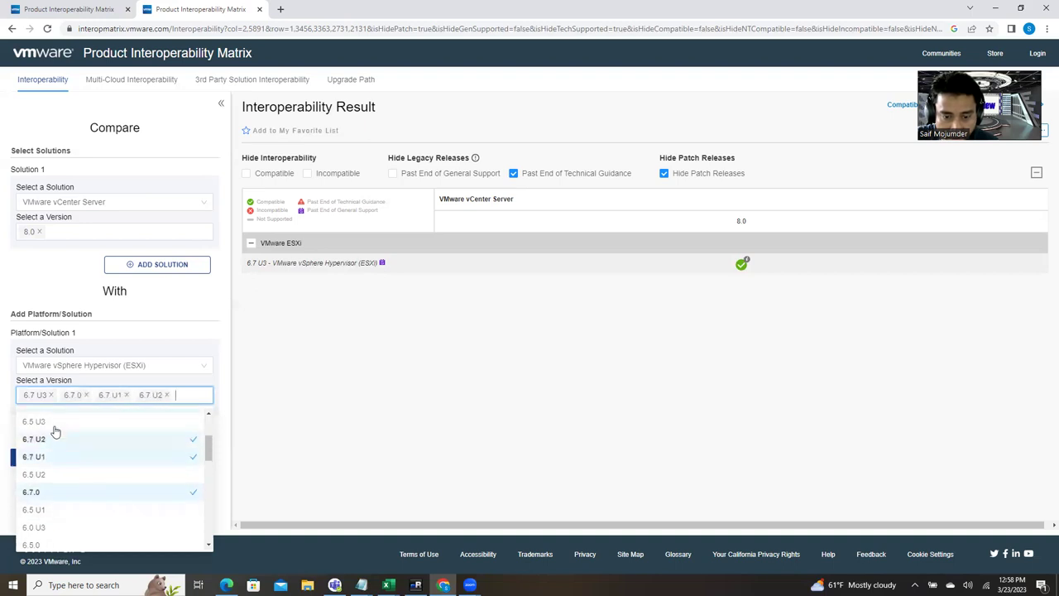
{"action": "left_click", "coordinate": [54, 424]}
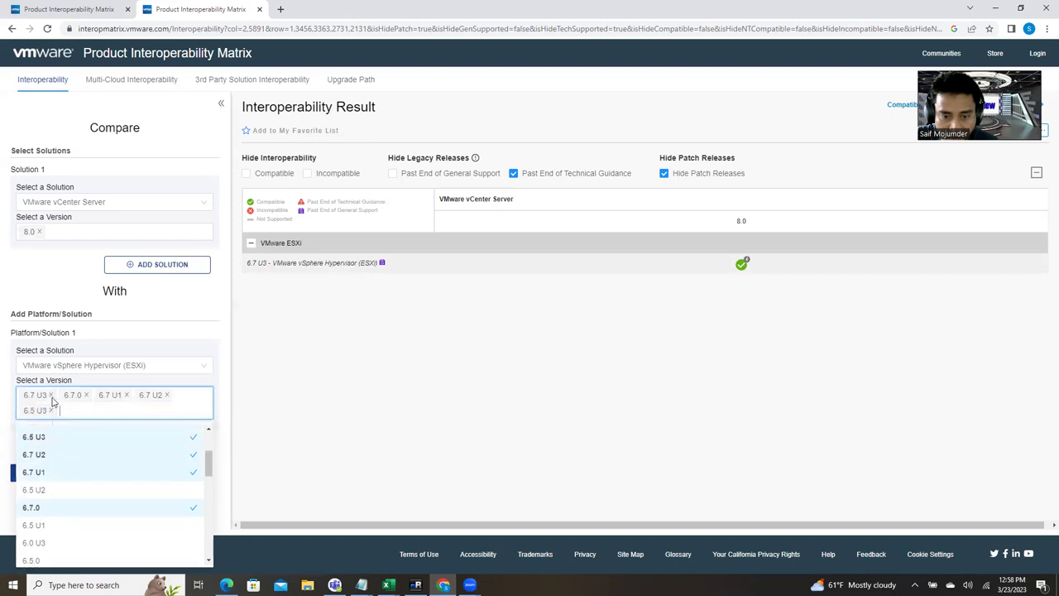
{"action": "left_click", "coordinate": [51, 402]}
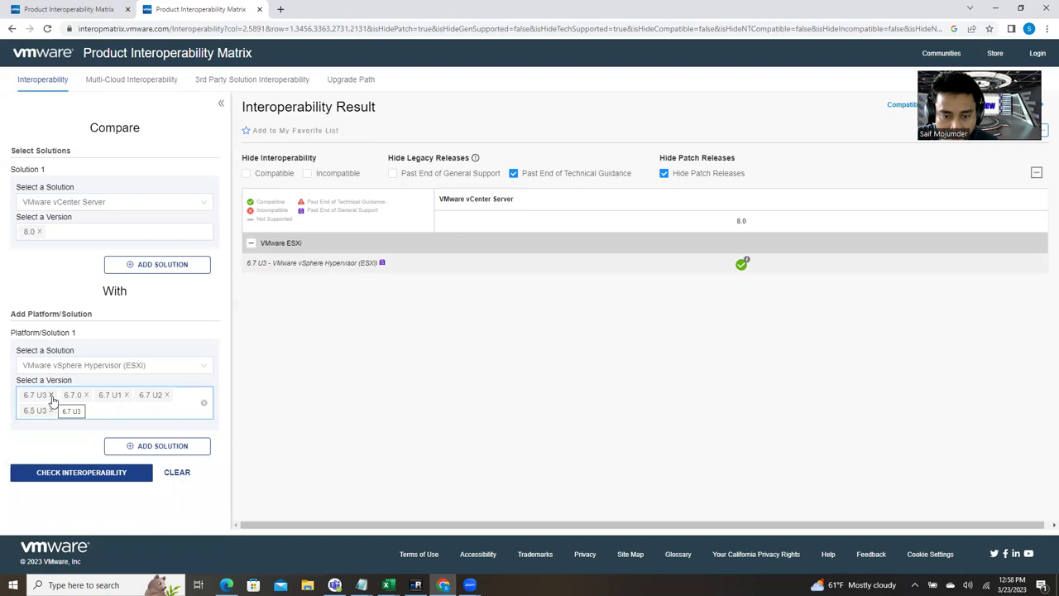
Step: Trim the ESXi tags to 6.7.0 through 6.7 U3 and check against vCenter 8.0
{"action": "left_click", "coordinate": [50, 397]}
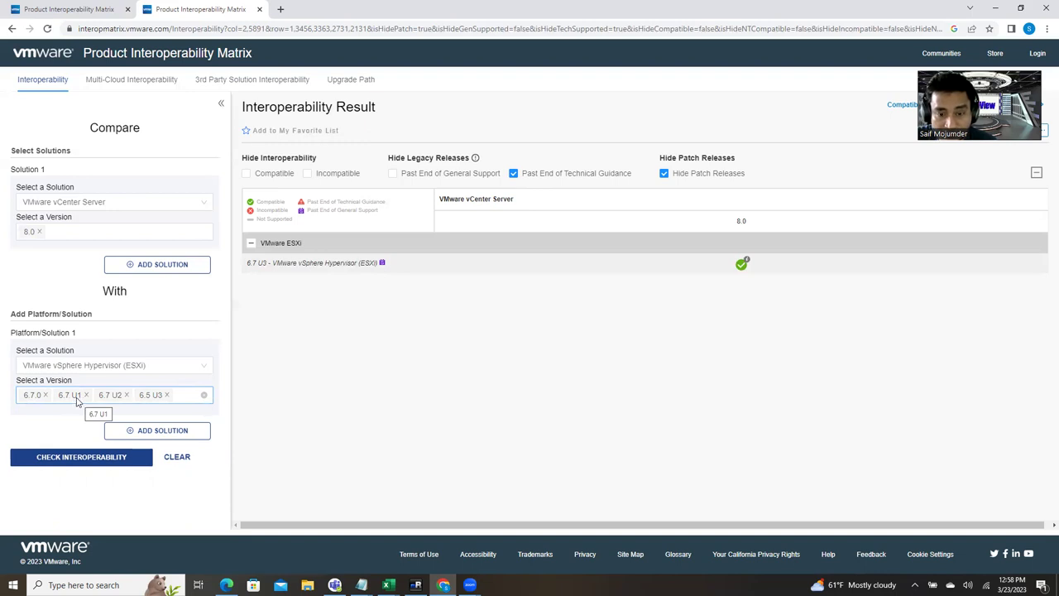
{"action": "left_click", "coordinate": [167, 396]}
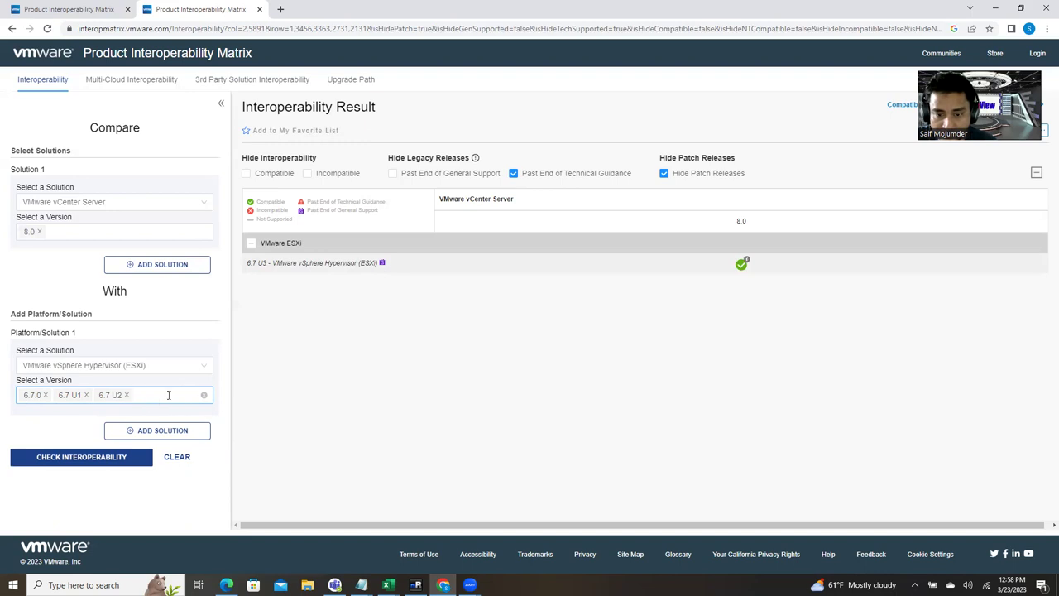
{"action": "left_click", "coordinate": [172, 395]}
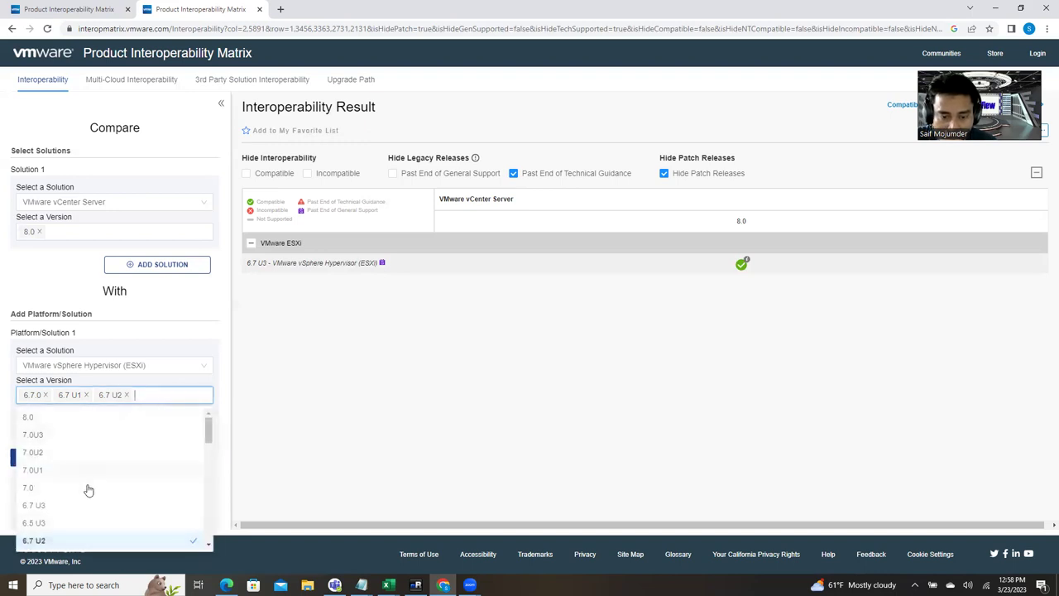
{"action": "left_click", "coordinate": [58, 506]}
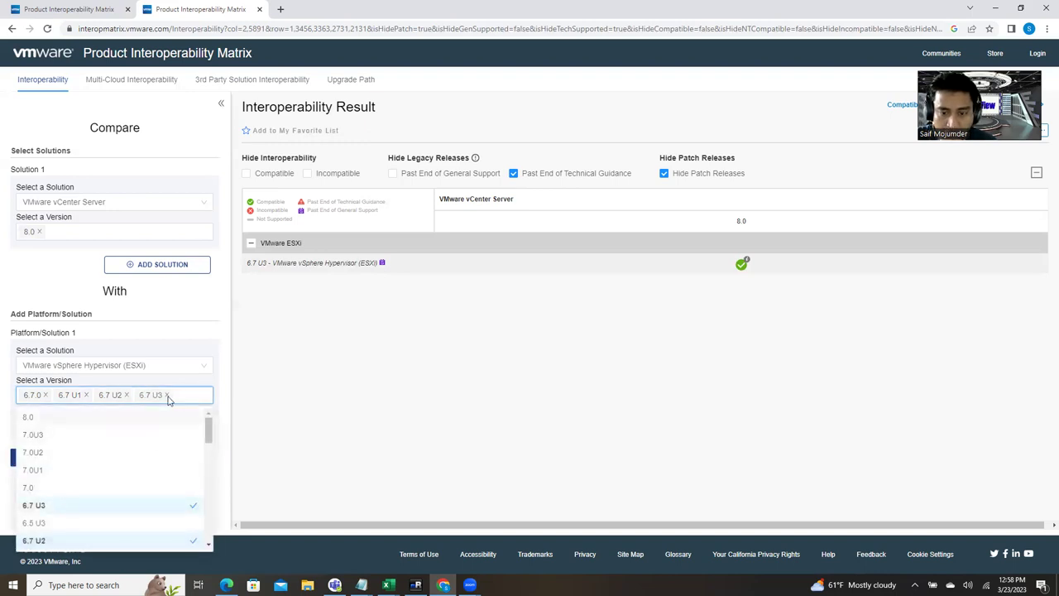
{"action": "left_click", "coordinate": [340, 397]}
{"action": "left_click", "coordinate": [89, 462]}
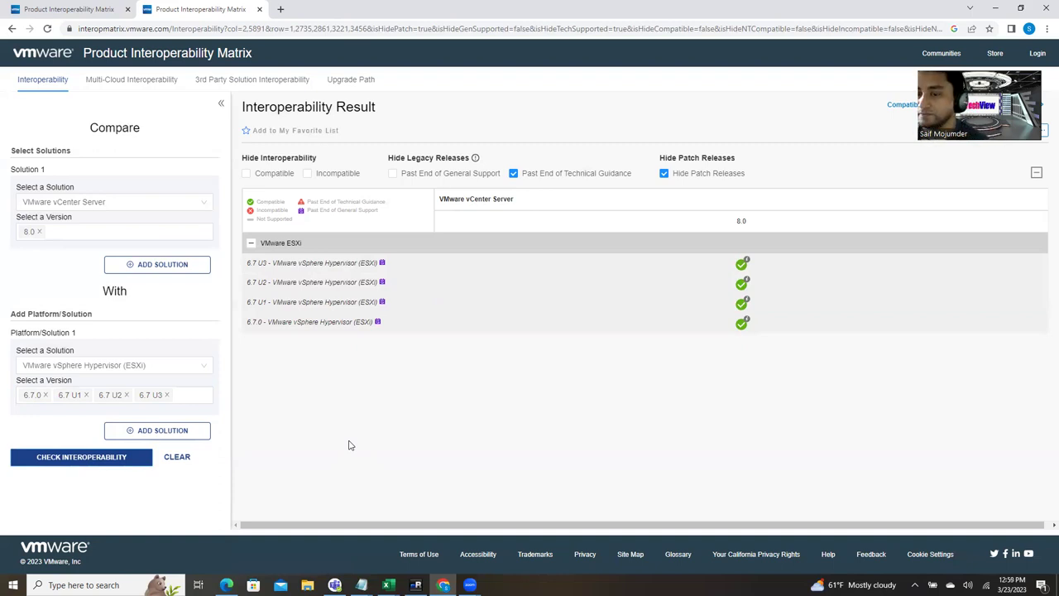
Step: Switch to the mRemoteNG remote session showing DNS Manager
{"action": "mouse_move", "coordinate": [743, 326]}
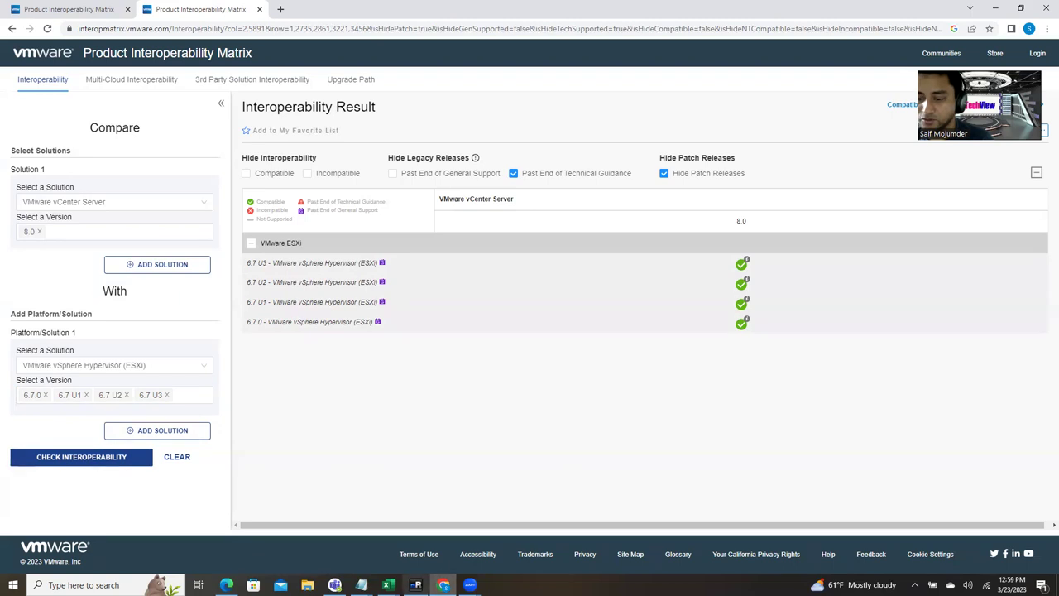
{"action": "left_click", "coordinate": [415, 585]}
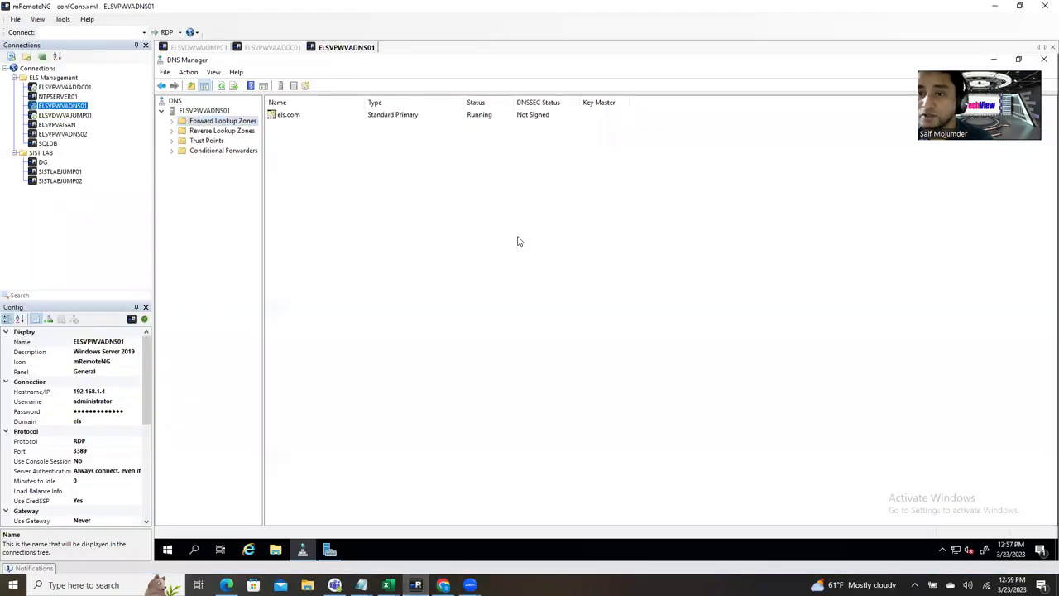
Step: Open a new host record in DNS Manager's els.com forward lookup zone
{"action": "left_click", "coordinate": [172, 120]}
{"action": "left_click", "coordinate": [184, 131]}
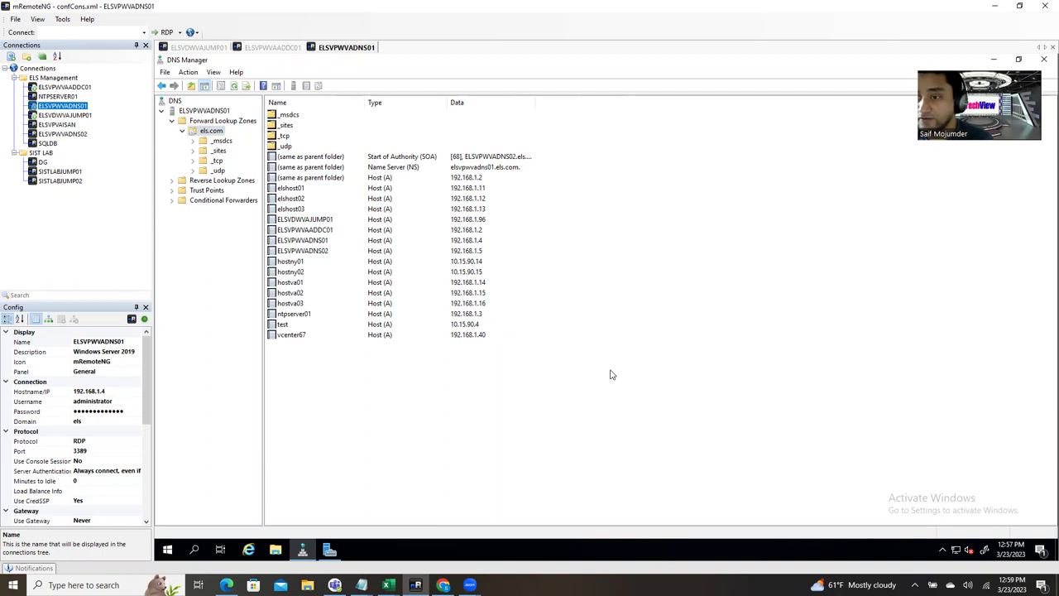
{"action": "right_click", "coordinate": [579, 387]}
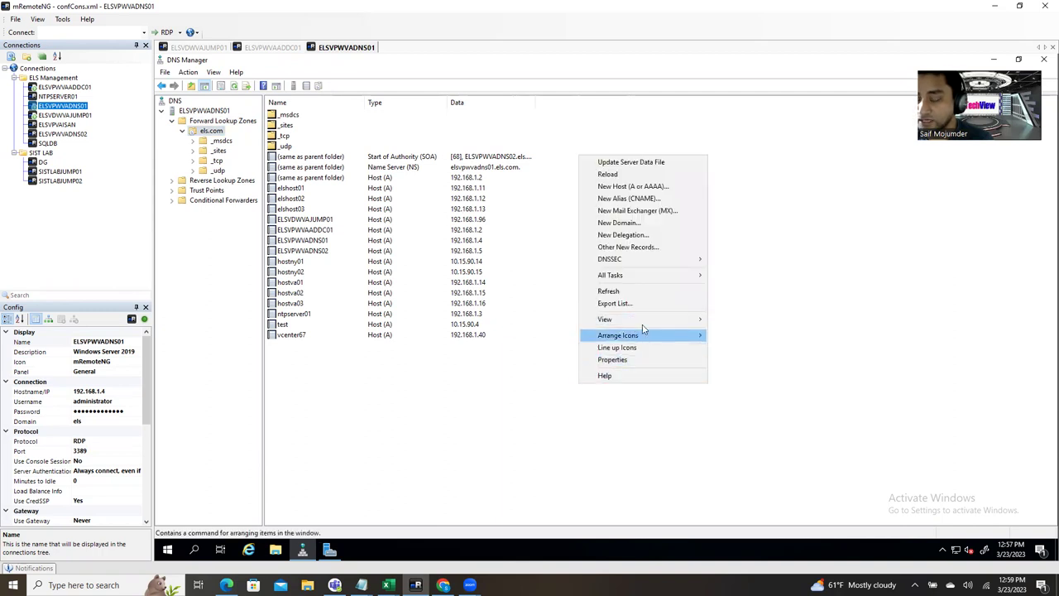
{"action": "left_click", "coordinate": [635, 190]}
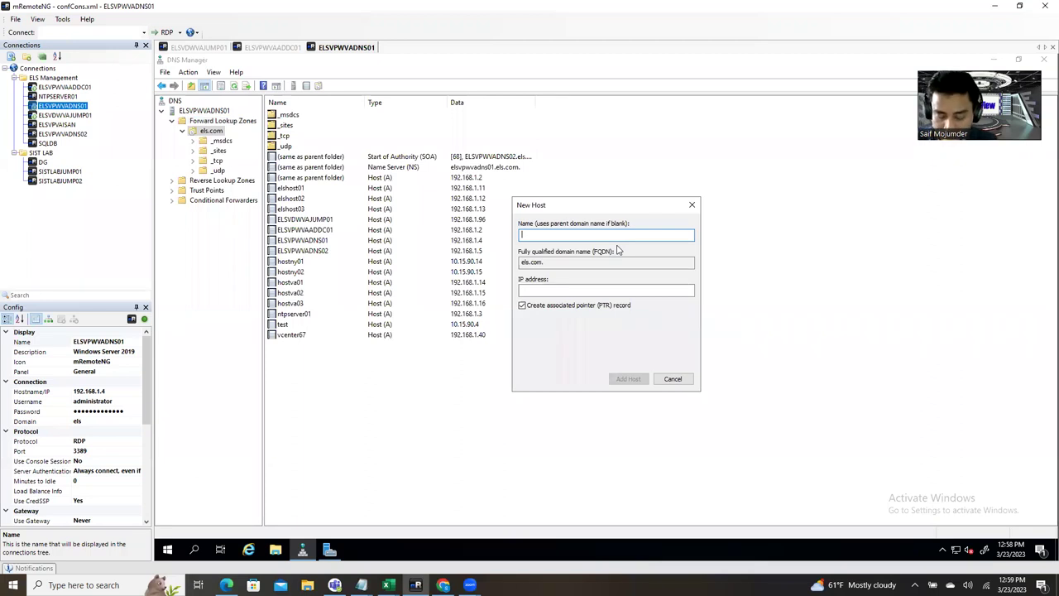
Step: Add host vcenter8 at 192.168.1.12, keeping the associated PTR record ticked
{"action": "type", "text": "vcen"}
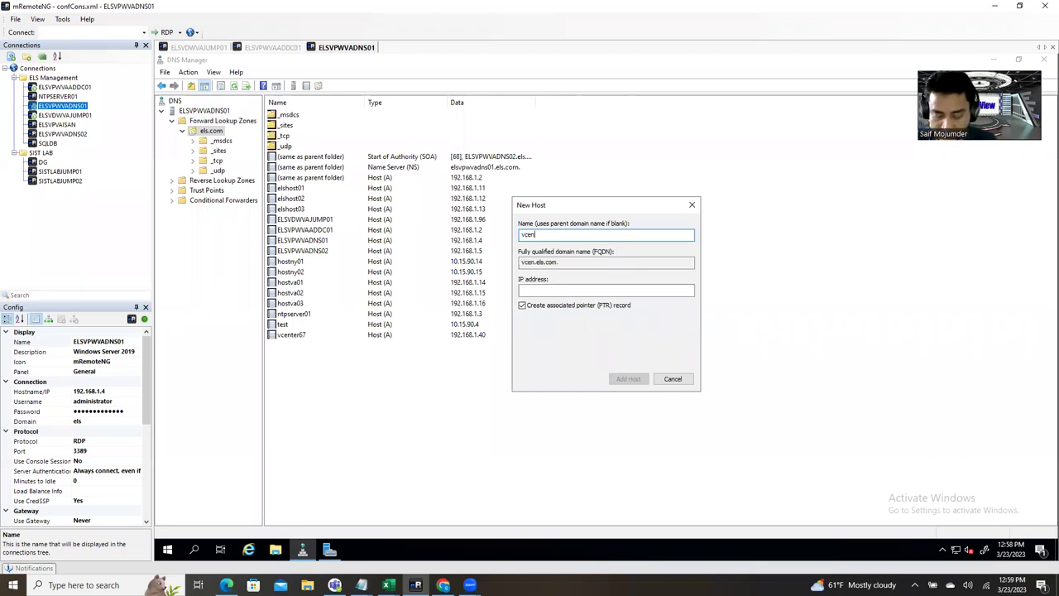
{"action": "type", "text": "ter8."}
{"action": "key", "text": "BackSpace"}
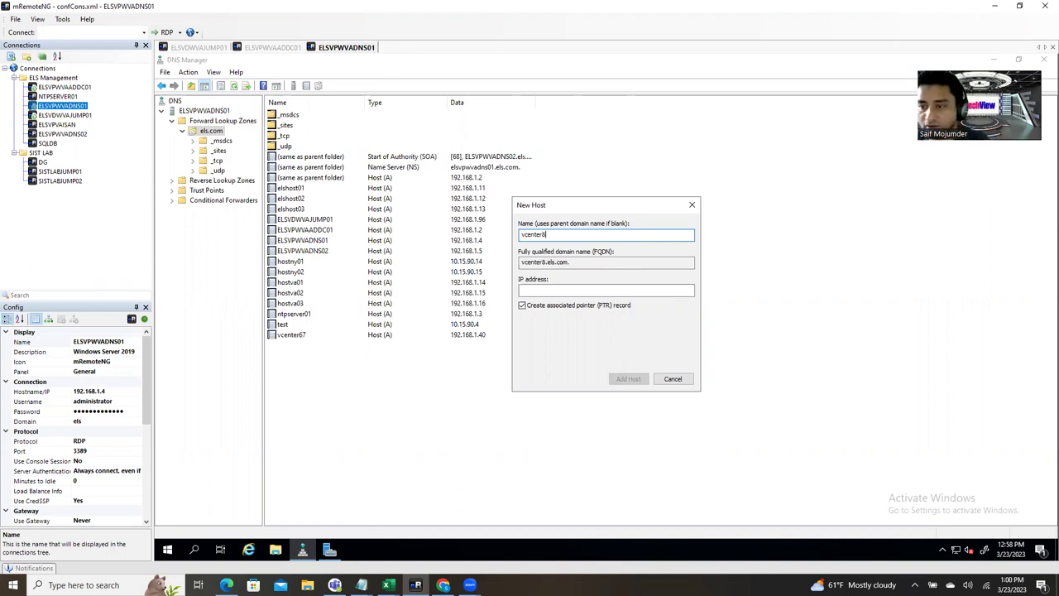
{"action": "left_click", "coordinate": [522, 236]}
{"action": "type", "text": "els"}
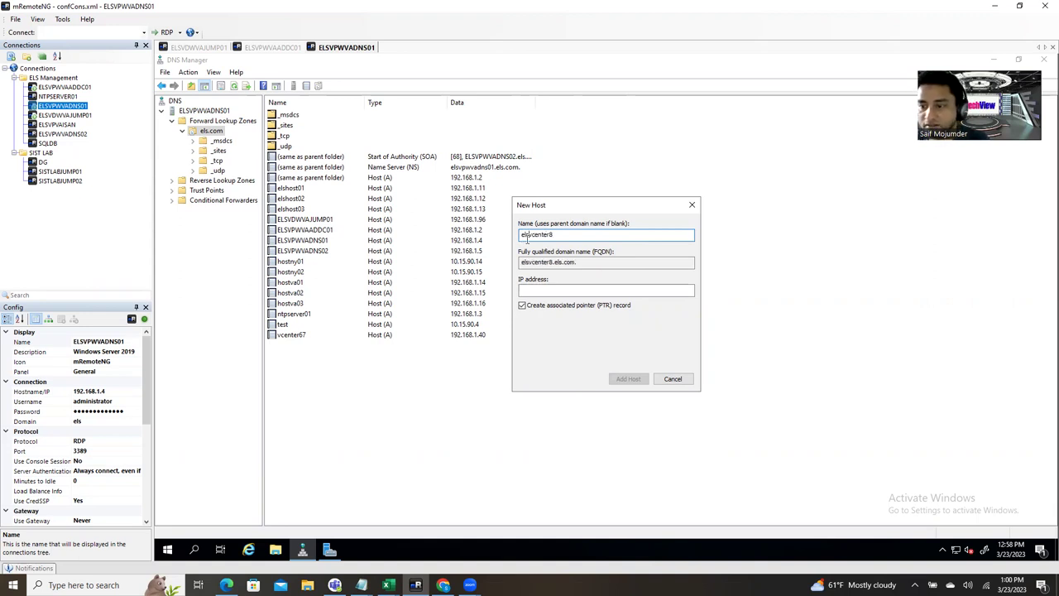
{"action": "key", "text": "BackSpace"}
{"action": "key", "text": "BackSpace"}
{"action": "key", "text": "BackSpace"}
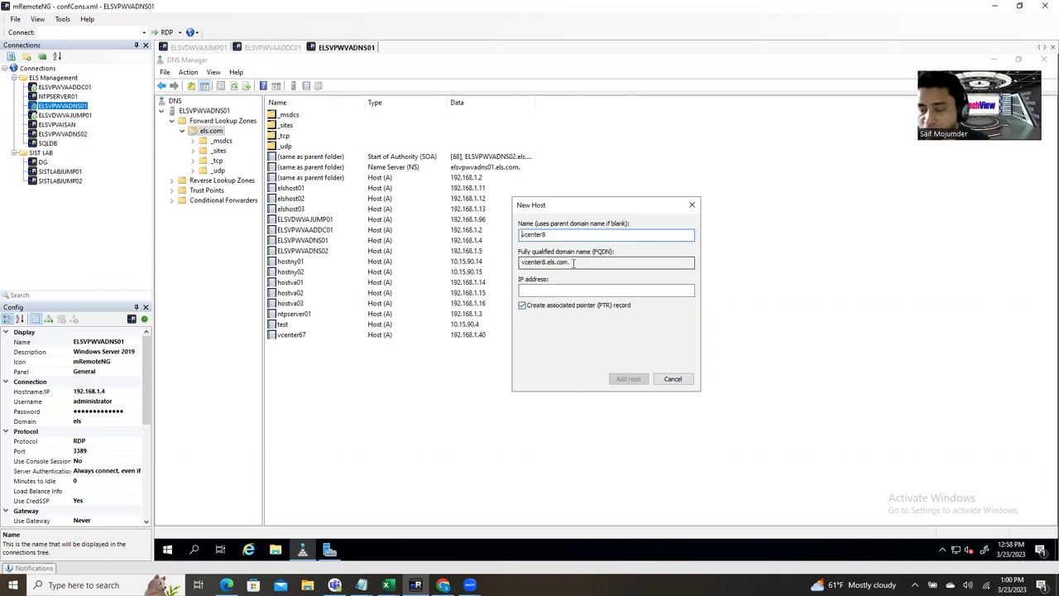
{"action": "left_click", "coordinate": [555, 289]}
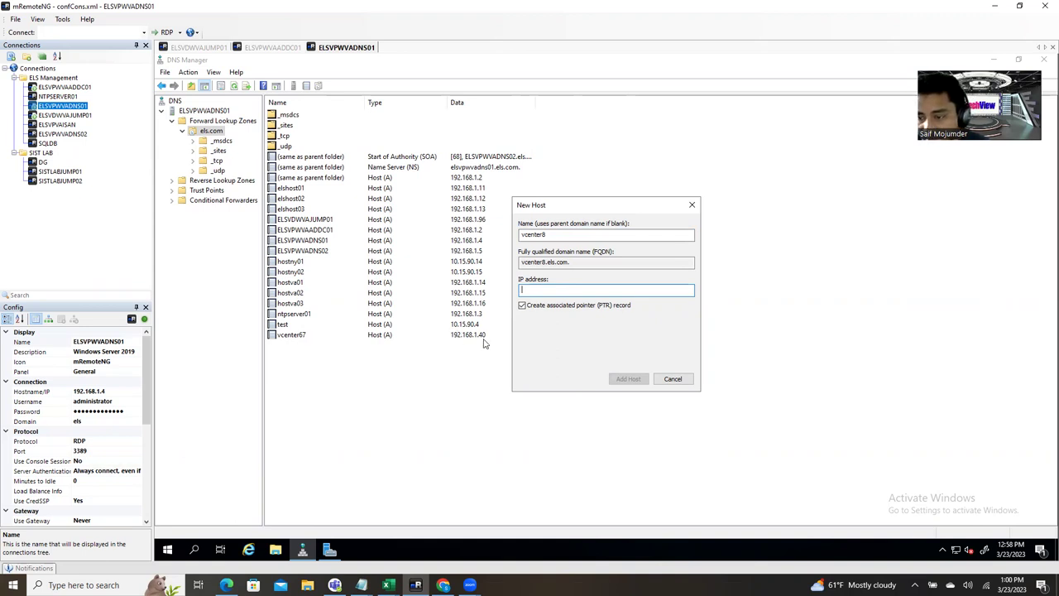
{"action": "type", "text": "1"}
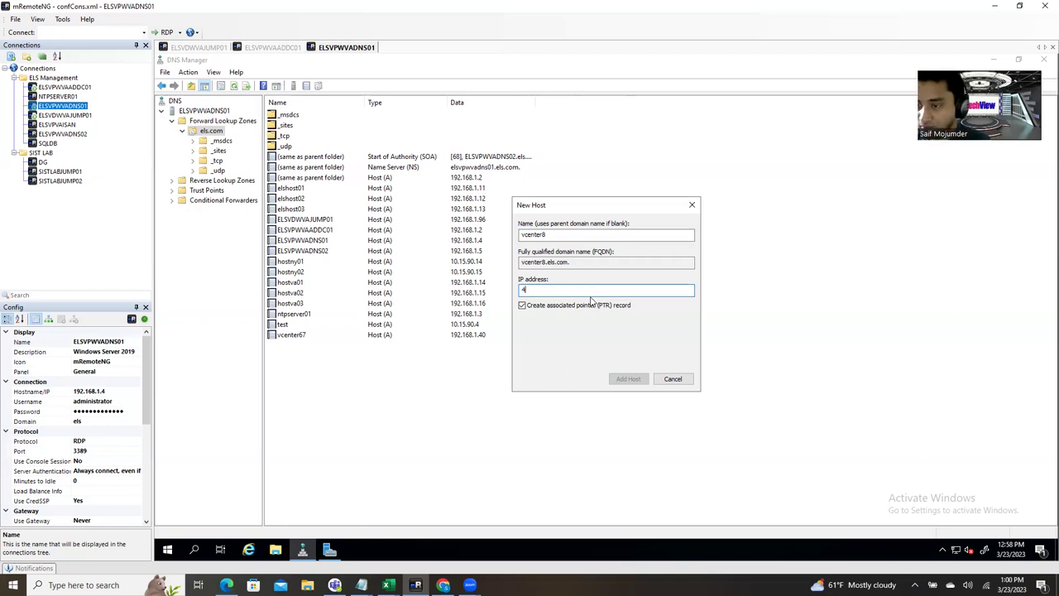
{"action": "type", "text": "168.1"}
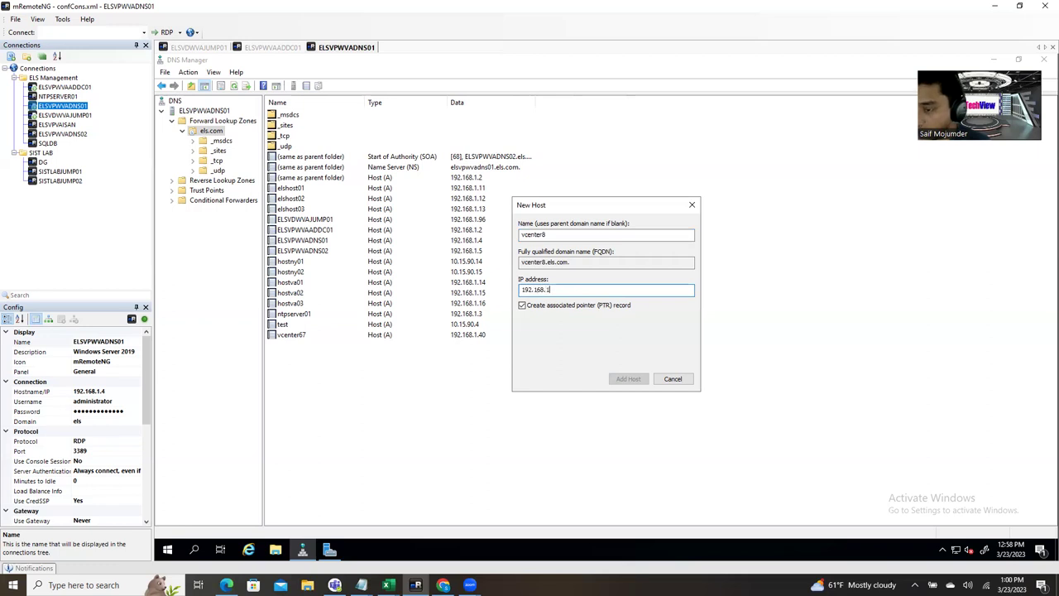
{"action": "type", "text": "92.168.1.12"}
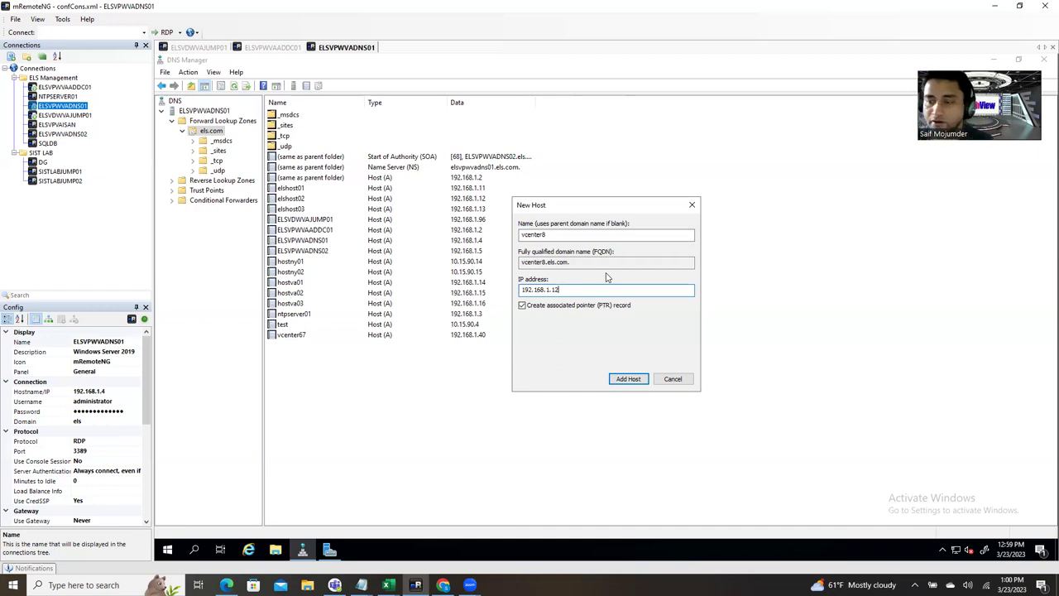
{"action": "left_click", "coordinate": [632, 380]}
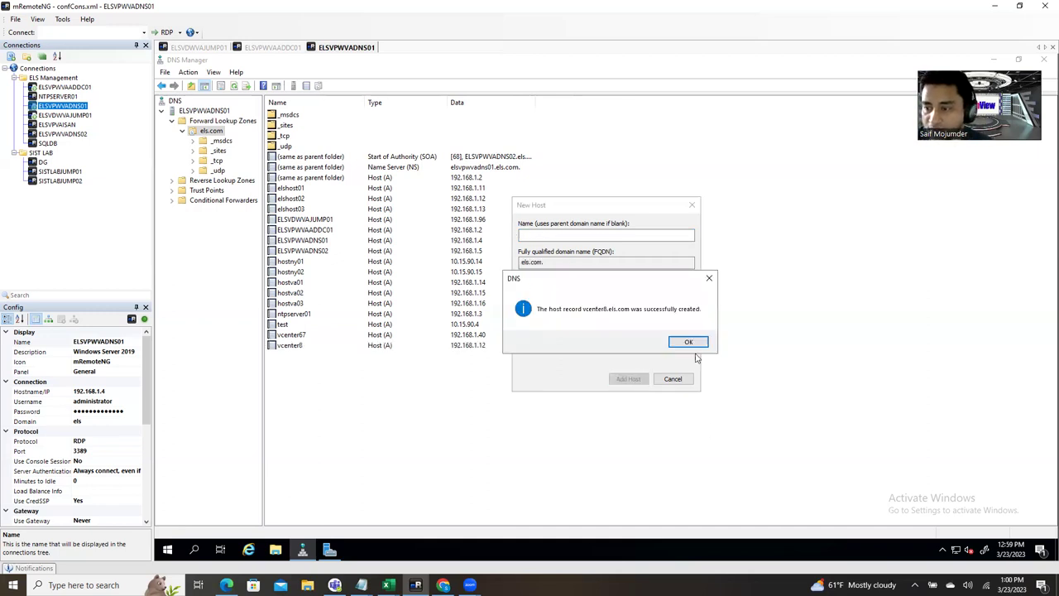
Step: Close the new host dialog, refresh, and view the 1.168.192.in-addr.arpa reverse zone
{"action": "left_click", "coordinate": [689, 341]}
{"action": "left_click", "coordinate": [673, 378]}
{"action": "left_click", "coordinate": [235, 87]}
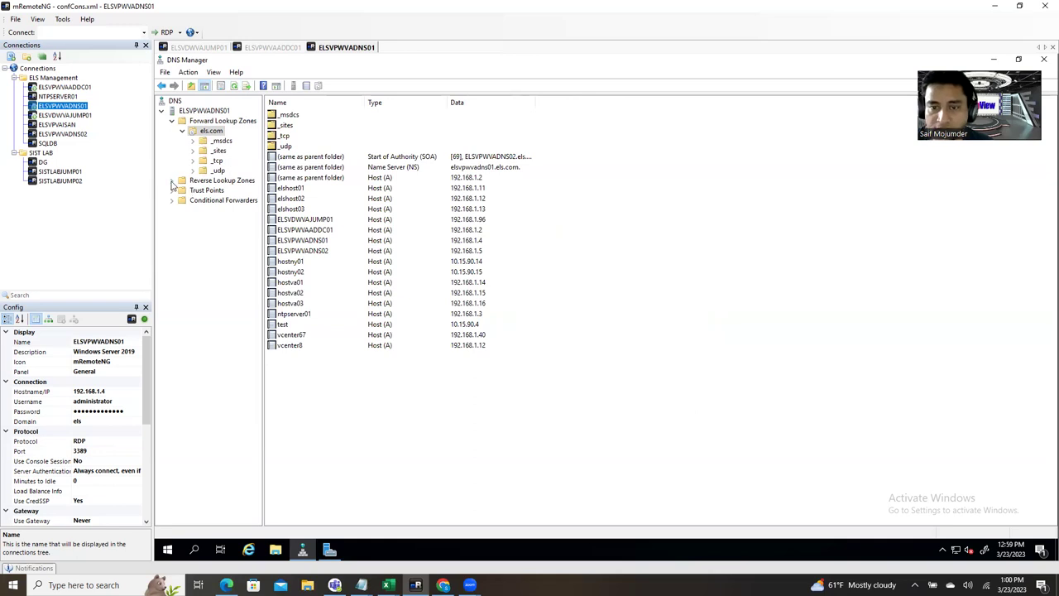
{"action": "double_click", "coordinate": [199, 181]}
{"action": "left_click", "coordinate": [199, 192]}
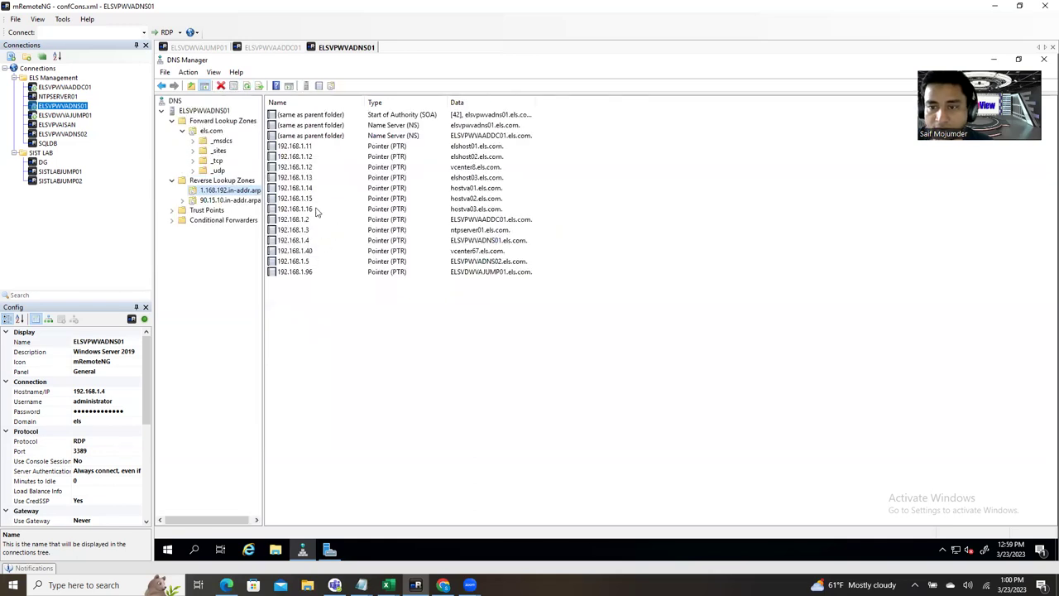
{"action": "left_click", "coordinate": [313, 149]}
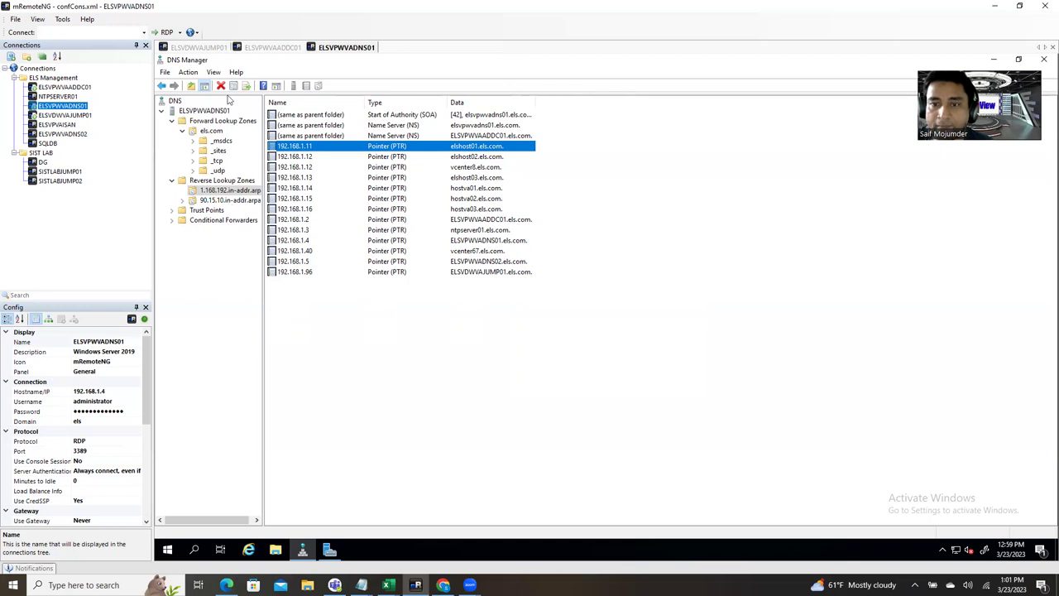
Step: Reload the reverse zone records, then select vcenter8 in the els.com forward zone
{"action": "left_click", "coordinate": [214, 192]}
{"action": "left_click", "coordinate": [421, 319]}
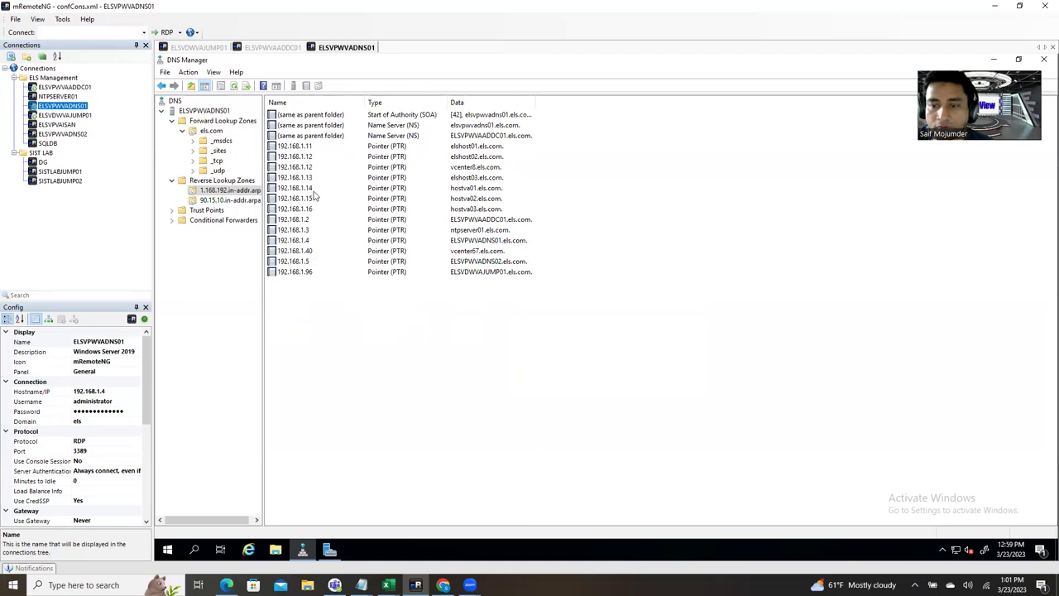
{"action": "left_click", "coordinate": [235, 87]}
{"action": "key", "text": "Up"}
{"action": "key", "text": "Up"}
{"action": "key", "text": "Up"}
{"action": "key", "text": "Up"}
{"action": "key", "text": "Up"}
{"action": "key", "text": "Up"}
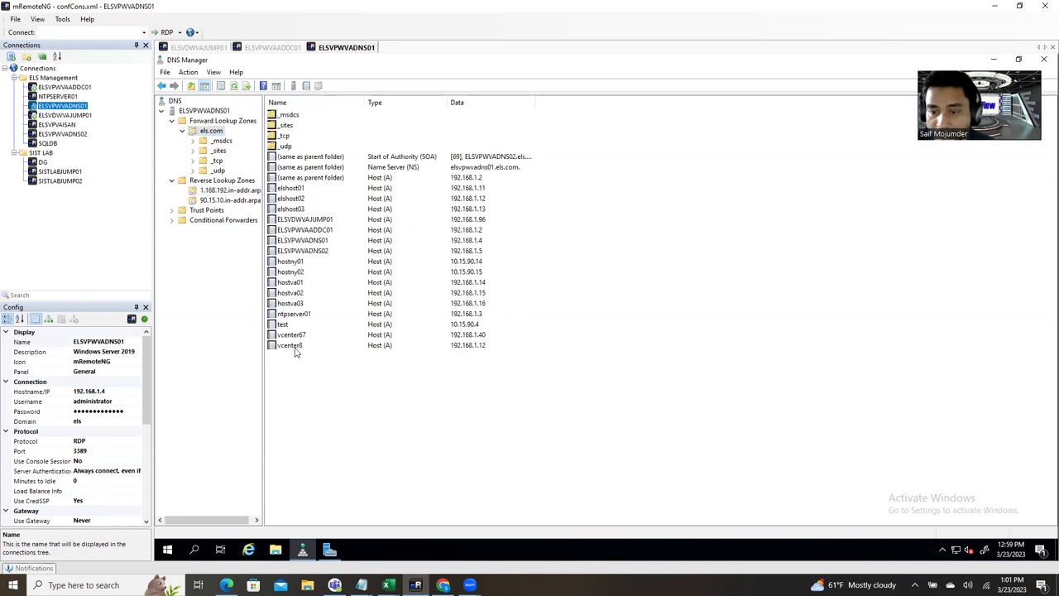
{"action": "left_click", "coordinate": [292, 346]}
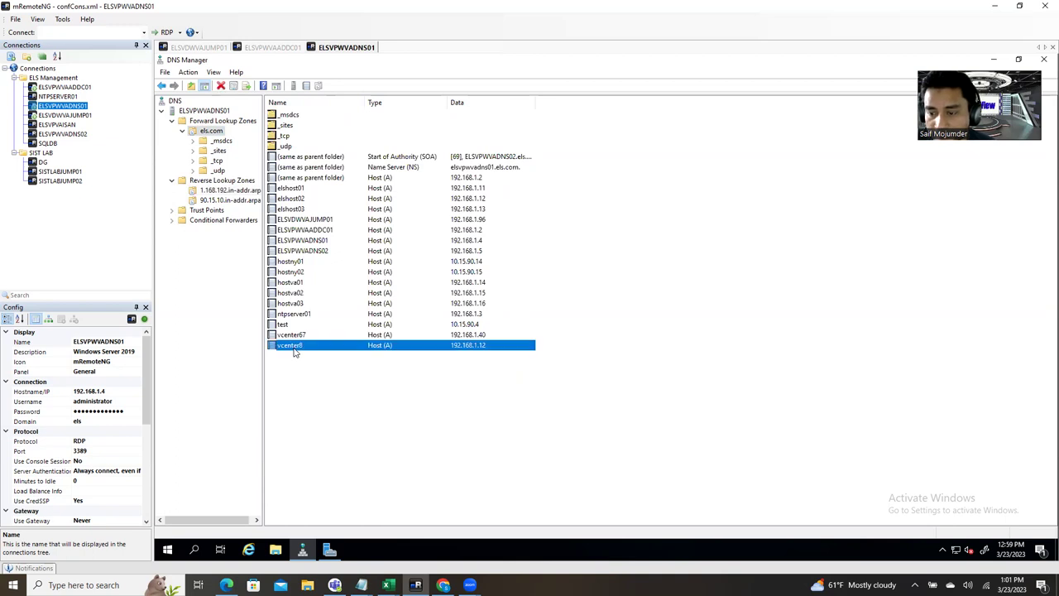
Step: Change vcenter8's IP address from 192.168.1.12 to 192.168.1.42
{"action": "double_click", "coordinate": [494, 347]}
{"action": "left_click", "coordinate": [568, 279]}
{"action": "key", "text": "BackSpace"}
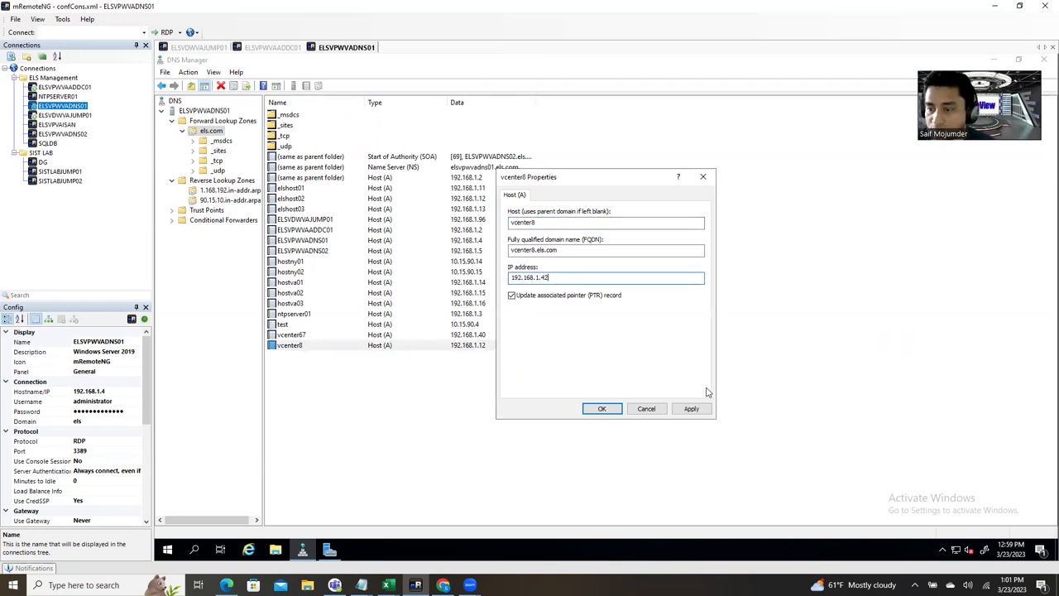
{"action": "left_click", "coordinate": [602, 409]}
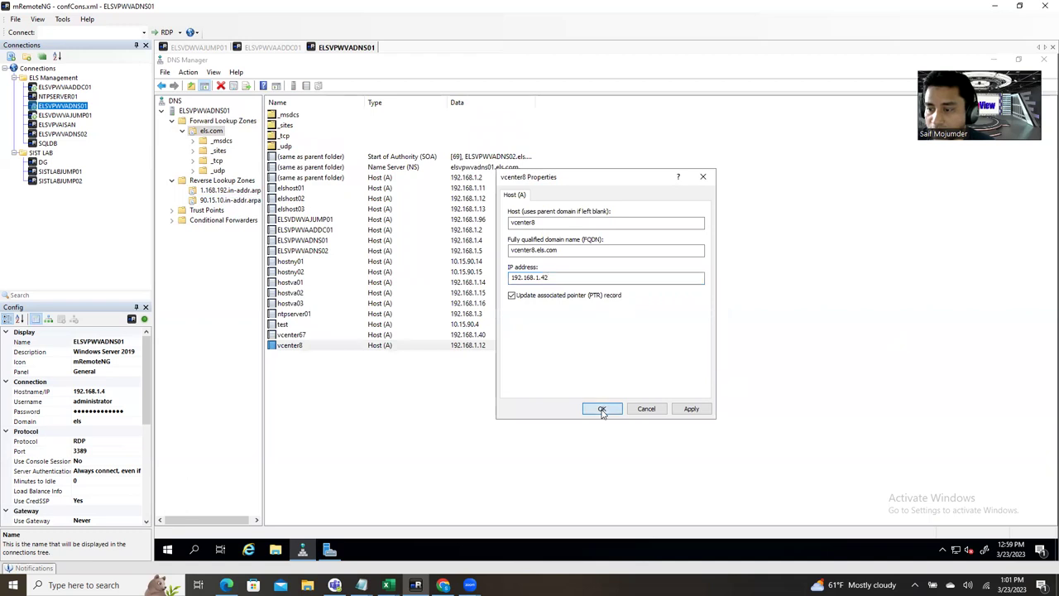
Step: Enable Update associated PTR record in vcenter8's properties and apply it
{"action": "right_click", "coordinate": [439, 345]}
{"action": "left_click", "coordinate": [473, 369]}
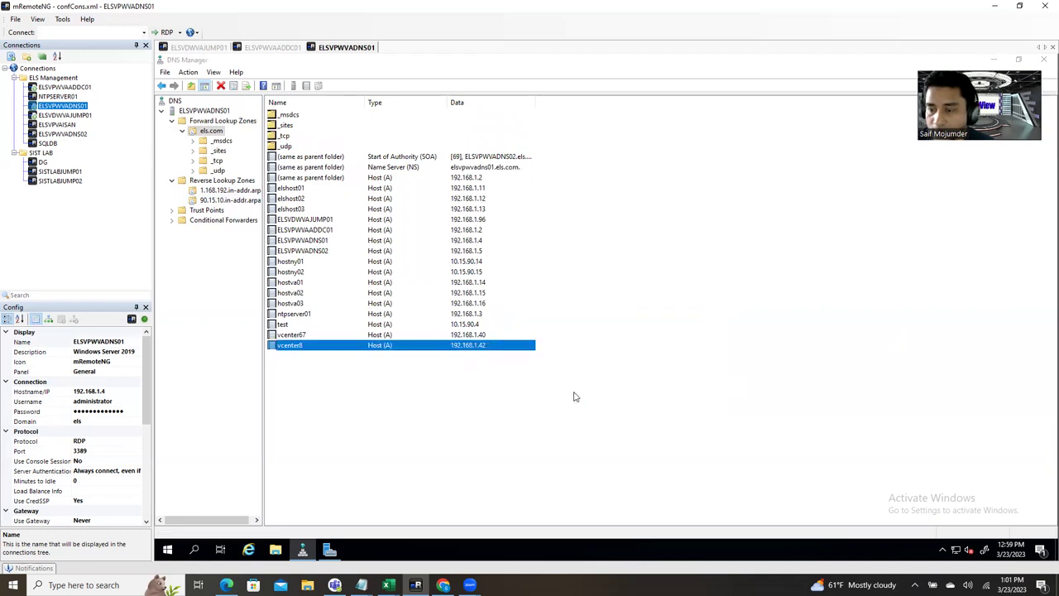
{"action": "left_click", "coordinate": [540, 296]}
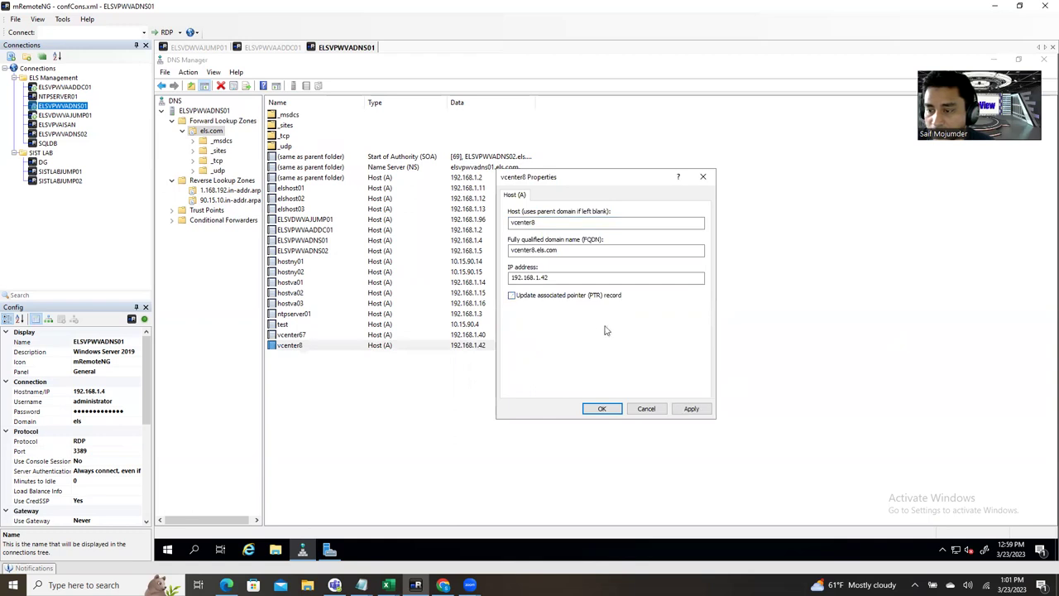
{"action": "left_click", "coordinate": [693, 409]}
{"action": "left_click", "coordinate": [513, 296]}
{"action": "left_click", "coordinate": [691, 409]}
{"action": "left_click", "coordinate": [599, 409]}
{"action": "left_click", "coordinate": [436, 466]}
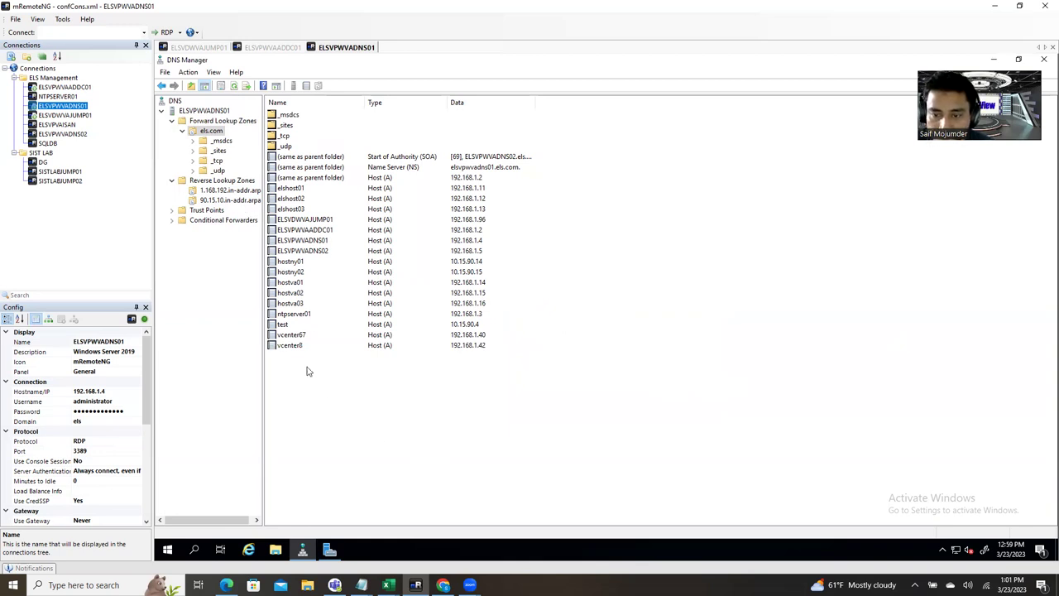
Step: Confirm the 192.168.1.42 pointer record in the reverse zone, then review vcenter8's properties
{"action": "left_click", "coordinate": [229, 191]}
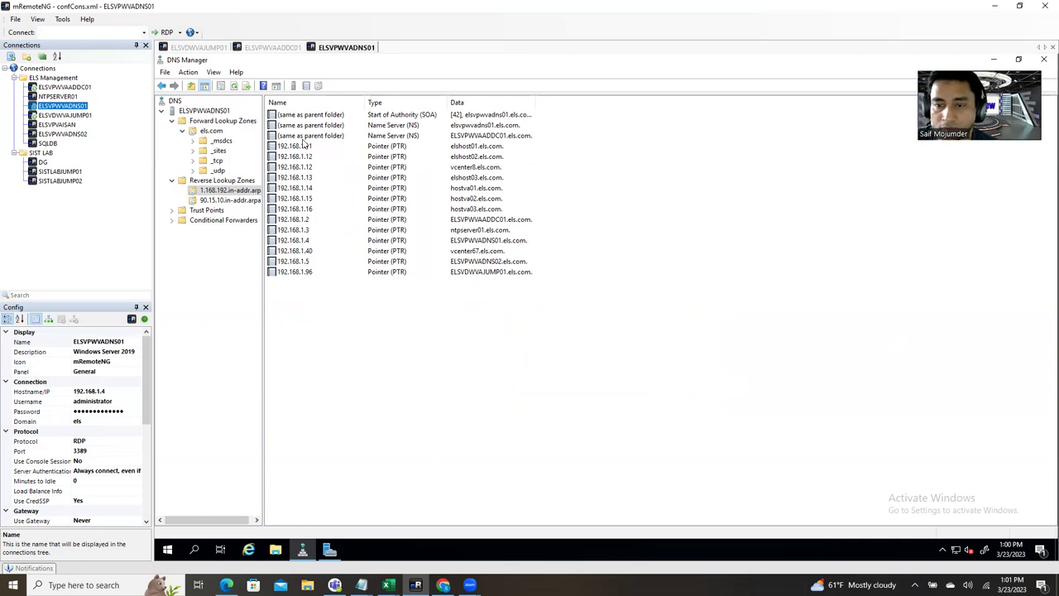
{"action": "left_click", "coordinate": [235, 86]}
{"action": "left_click", "coordinate": [302, 253]}
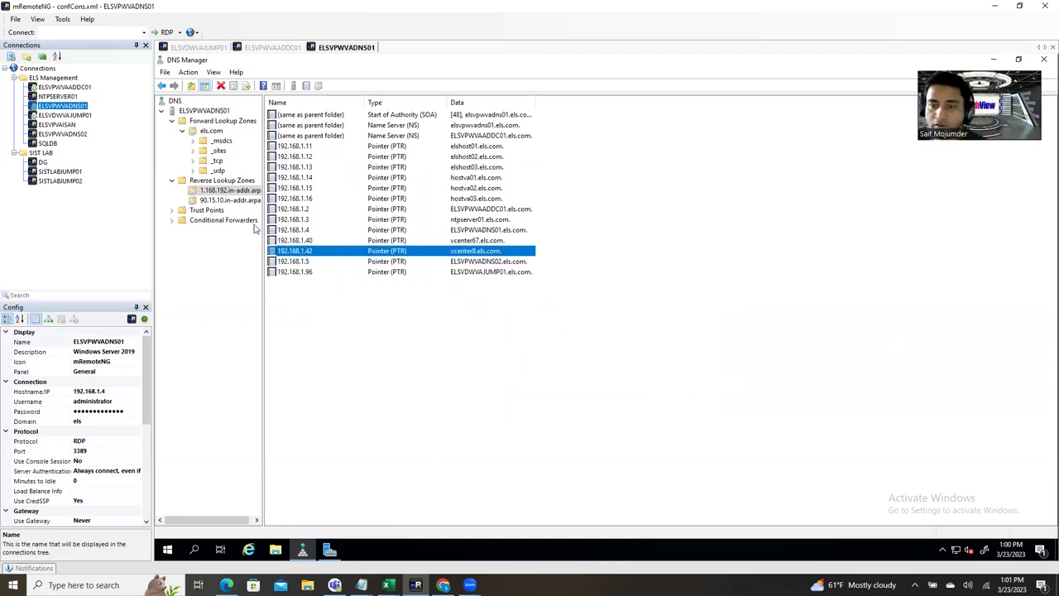
{"action": "left_click", "coordinate": [210, 133]}
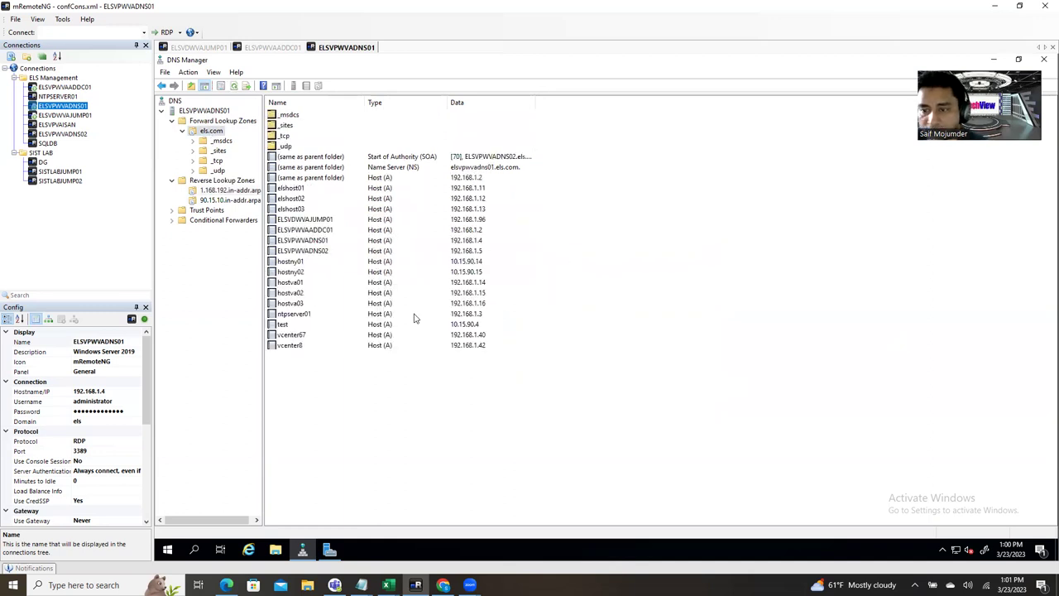
{"action": "double_click", "coordinate": [291, 346]}
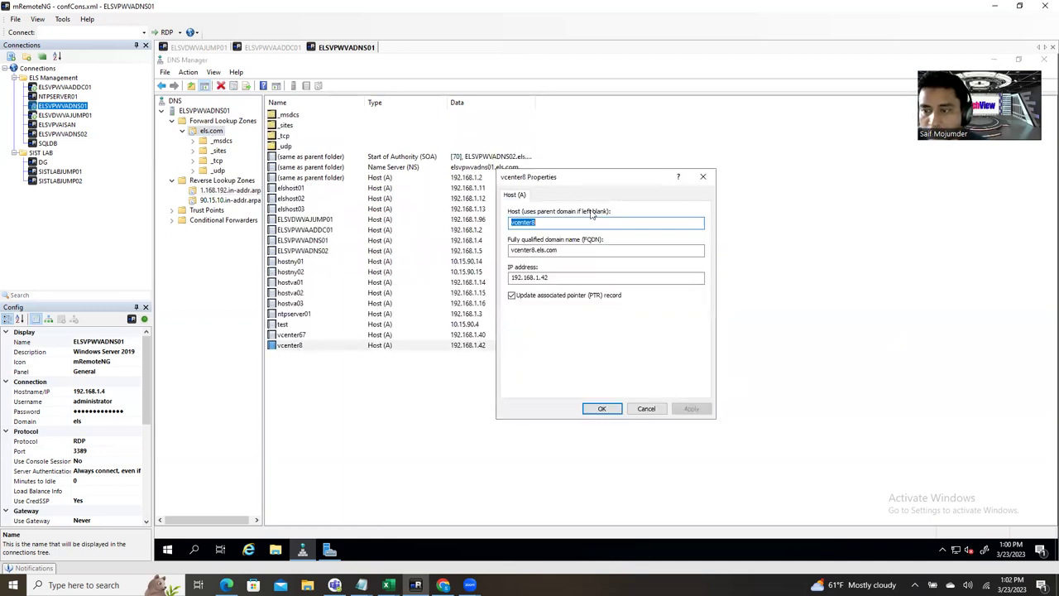
{"action": "key", "text": "Tab"}
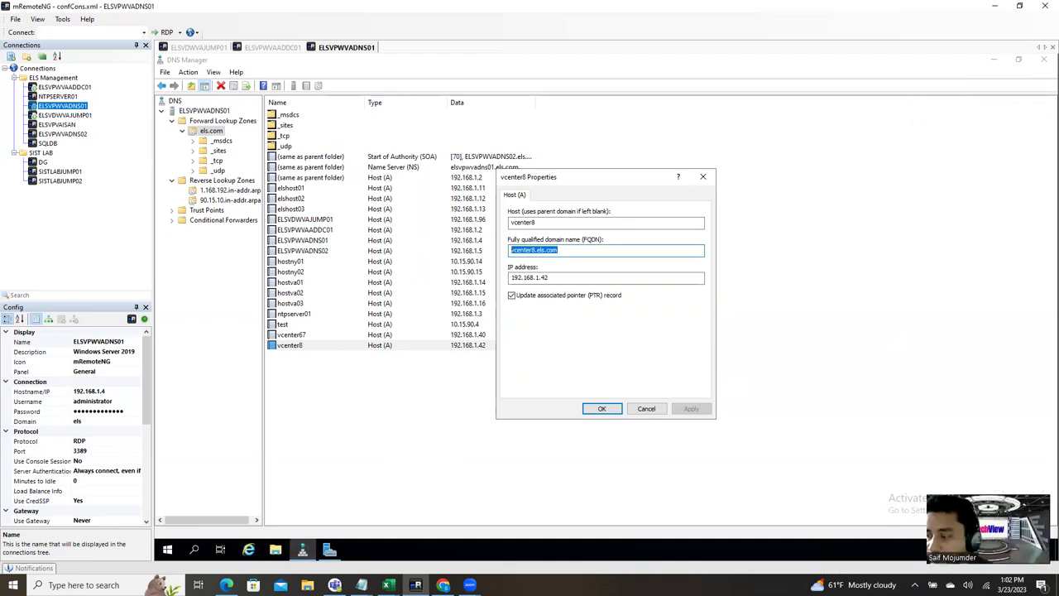
{"action": "left_click", "coordinate": [703, 176]}
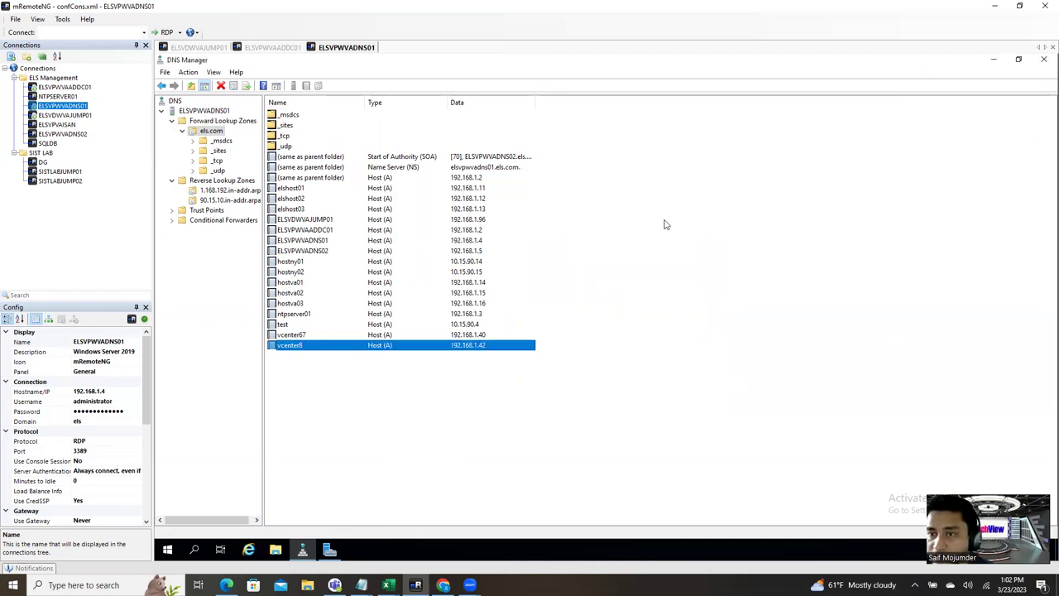
Step: Deselect the vcenter8 record in the els.com record list
{"action": "left_click", "coordinate": [419, 461]}
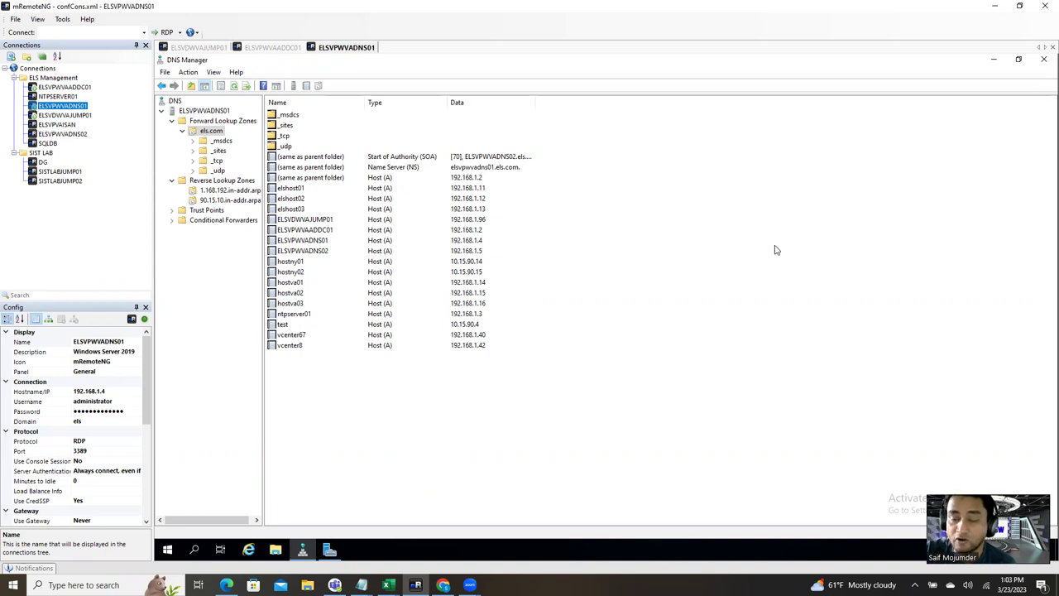
Step: Minimize DNS Manager, Server Manager and mRemoteNG to reveal the Excel Book2 workbook
{"action": "left_click", "coordinate": [998, 61]}
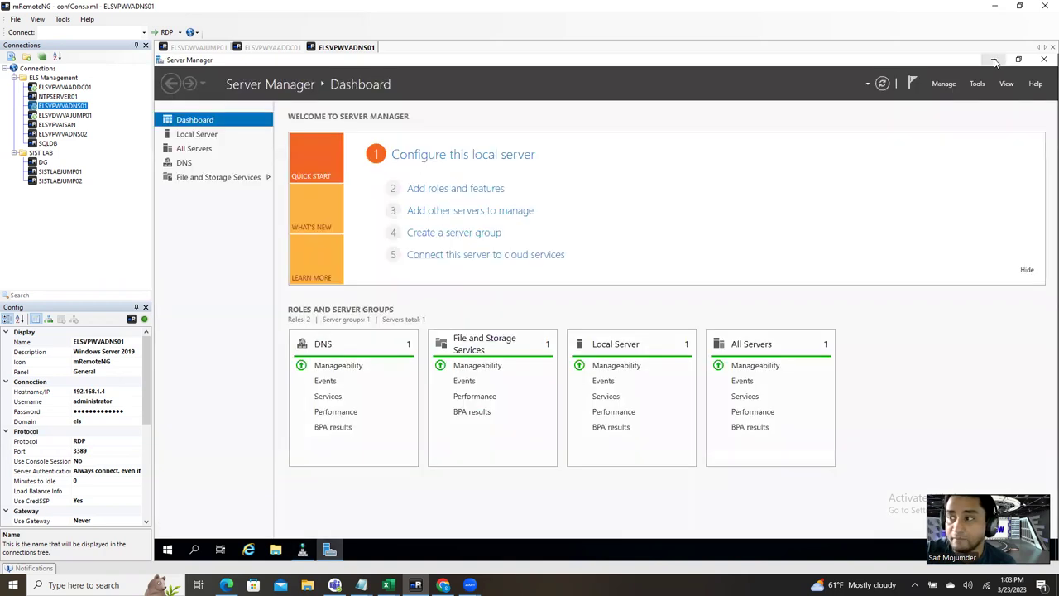
{"action": "left_click", "coordinate": [998, 60]}
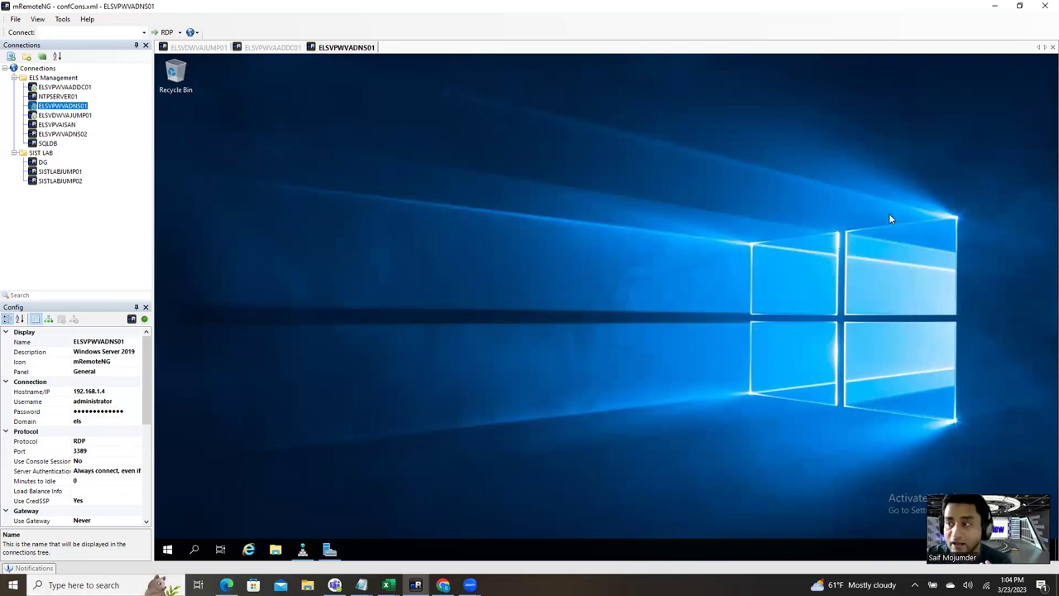
{"action": "left_click", "coordinate": [996, 6]}
Step: Minimize the browser and Excel, then restore the ELSVPWVADNS01 session from the taskbar
{"action": "left_click", "coordinate": [998, 9]}
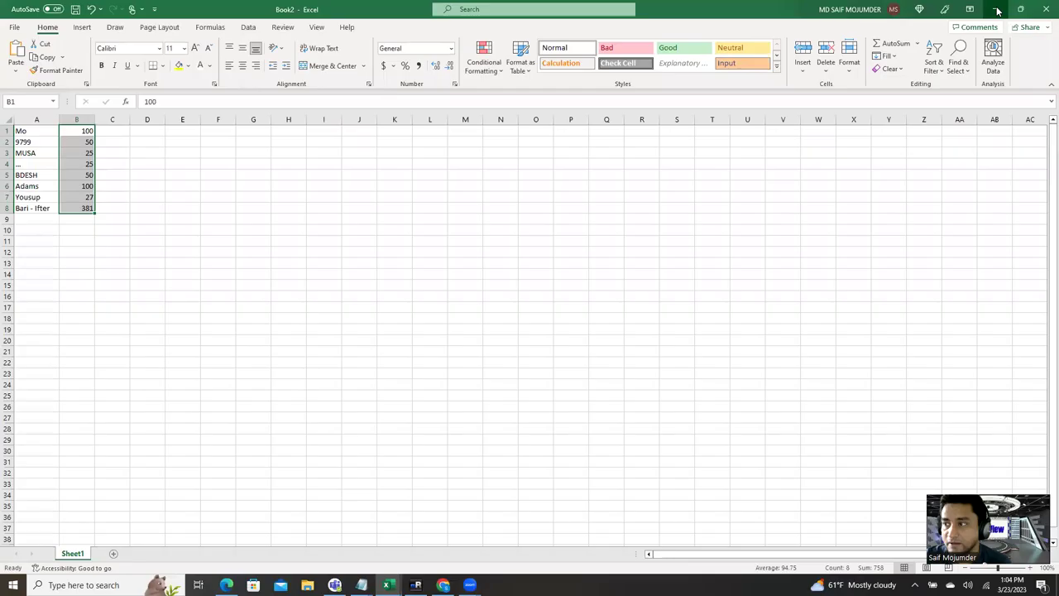
{"action": "left_click", "coordinate": [998, 8]}
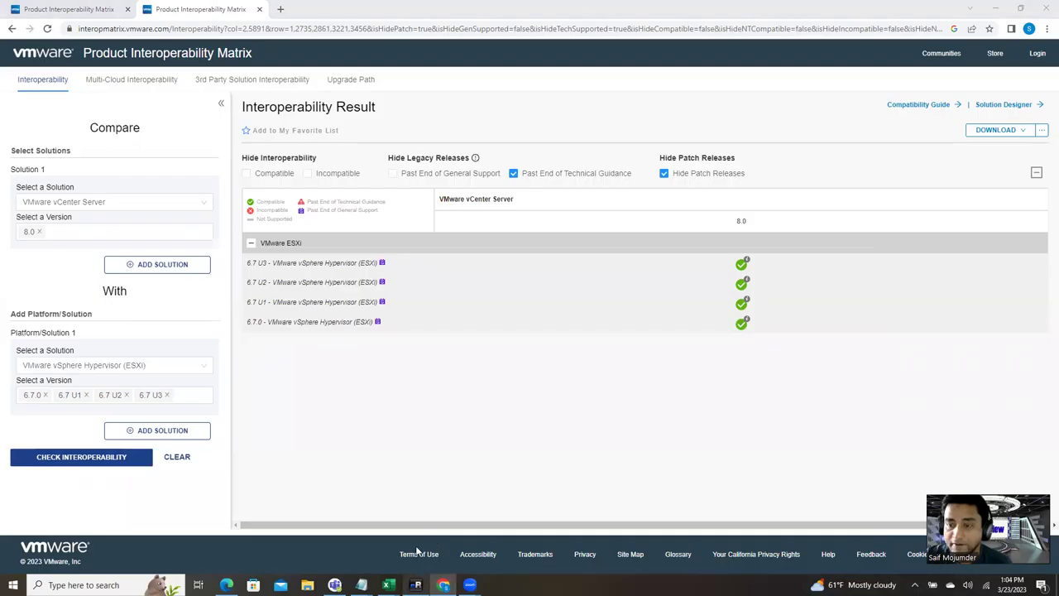
{"action": "left_click", "coordinate": [415, 585]}
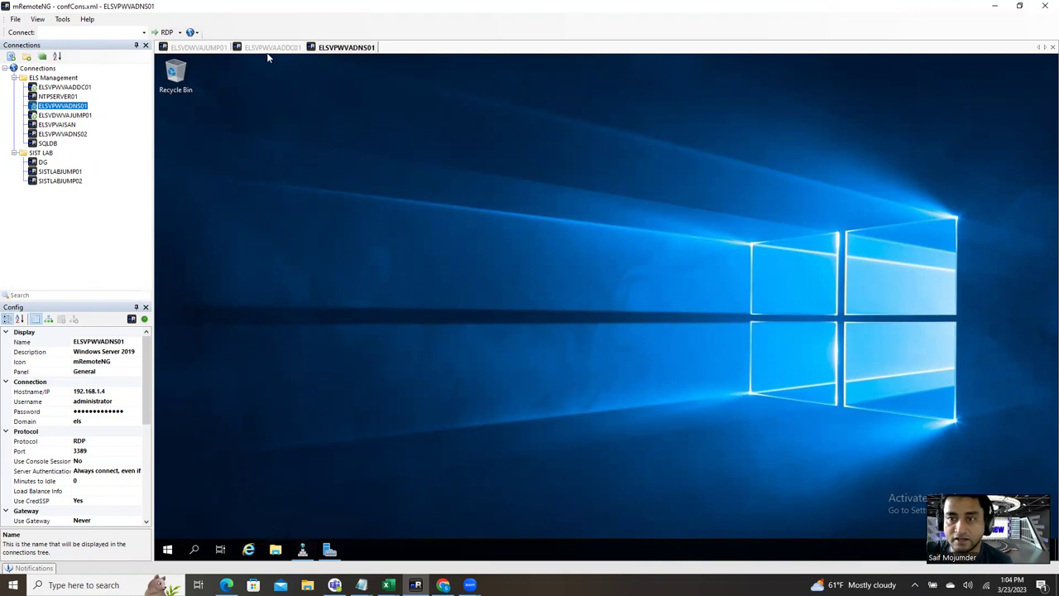
Step: Switch to the ELSVDWVAJUMP01 session and clear away Server Manager, Chrome and Explorer windows
{"action": "left_click", "coordinate": [200, 47]}
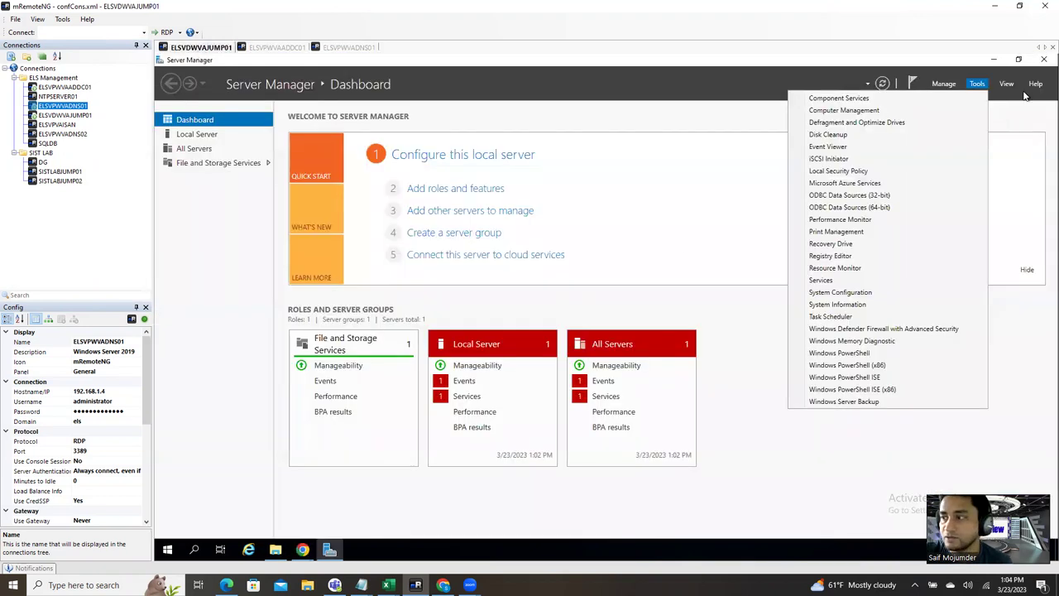
{"action": "left_click", "coordinate": [997, 63]}
{"action": "left_click", "coordinate": [997, 63]}
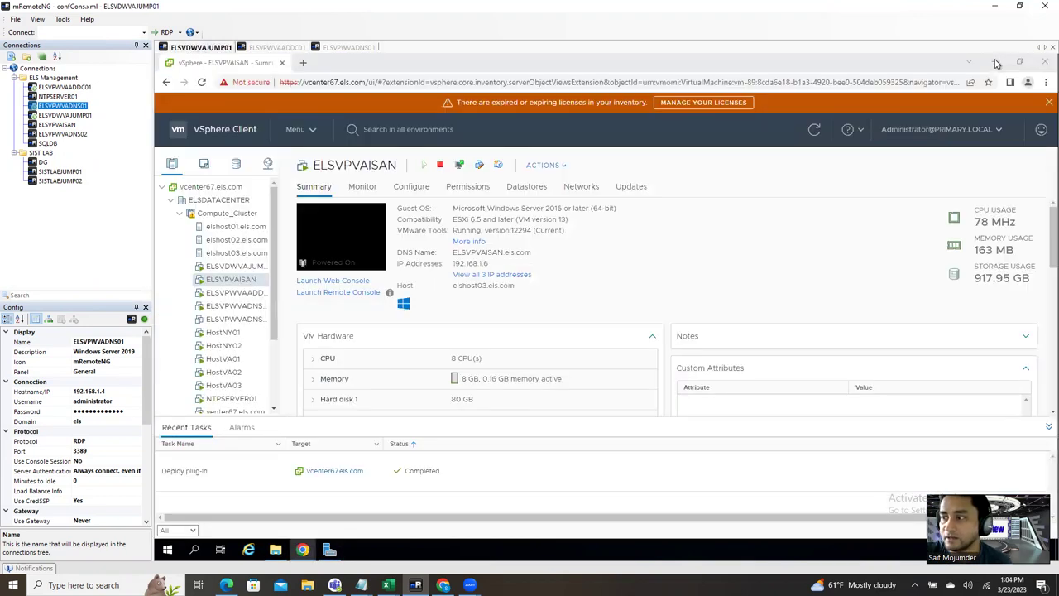
{"action": "left_click", "coordinate": [996, 63]}
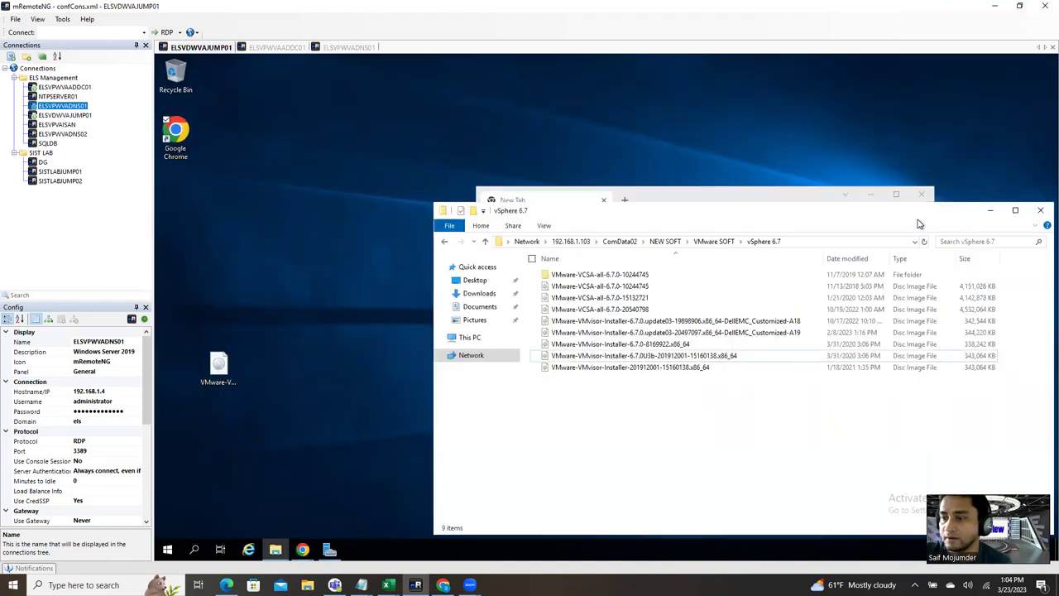
{"action": "left_click", "coordinate": [991, 210]}
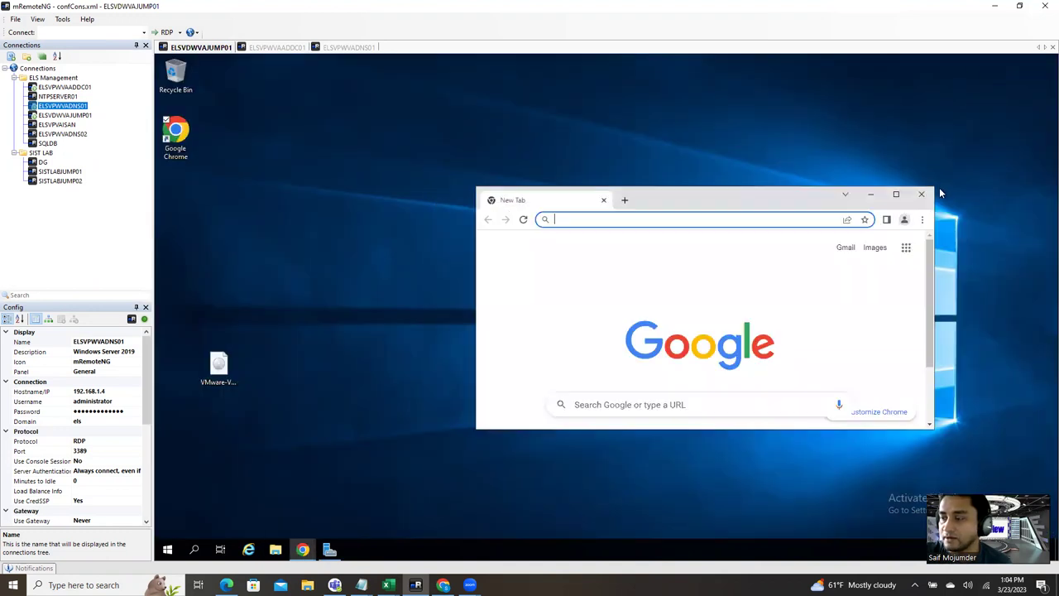
{"action": "left_click", "coordinate": [921, 194]}
Step: Select the VMware-VCSA-all-8.0.0-21216066 disc image on the jump server desktop
{"action": "left_click", "coordinate": [215, 372]}
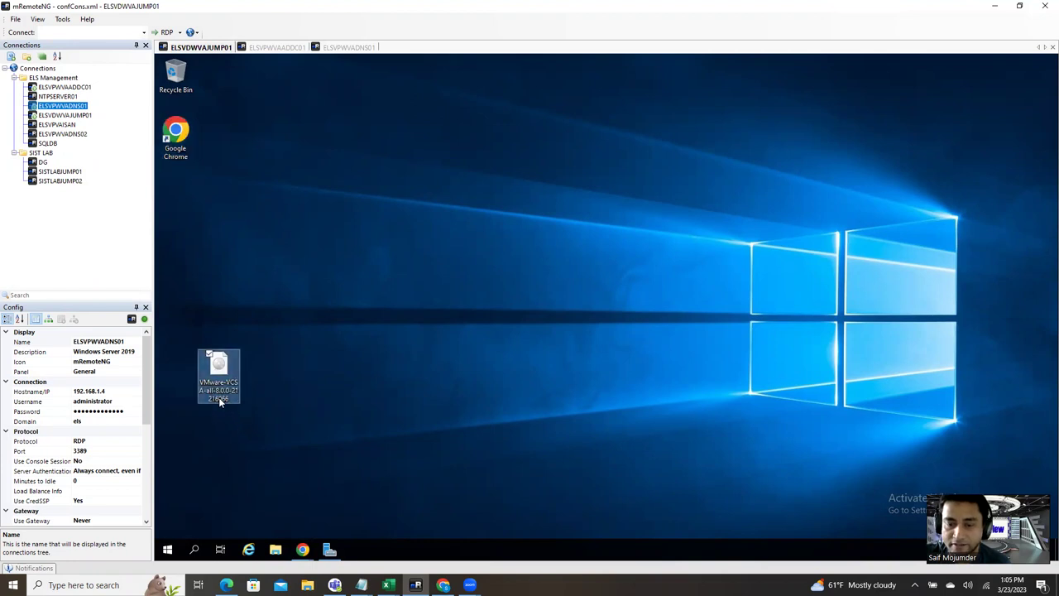
{"action": "key", "text": "ctrl+v"}
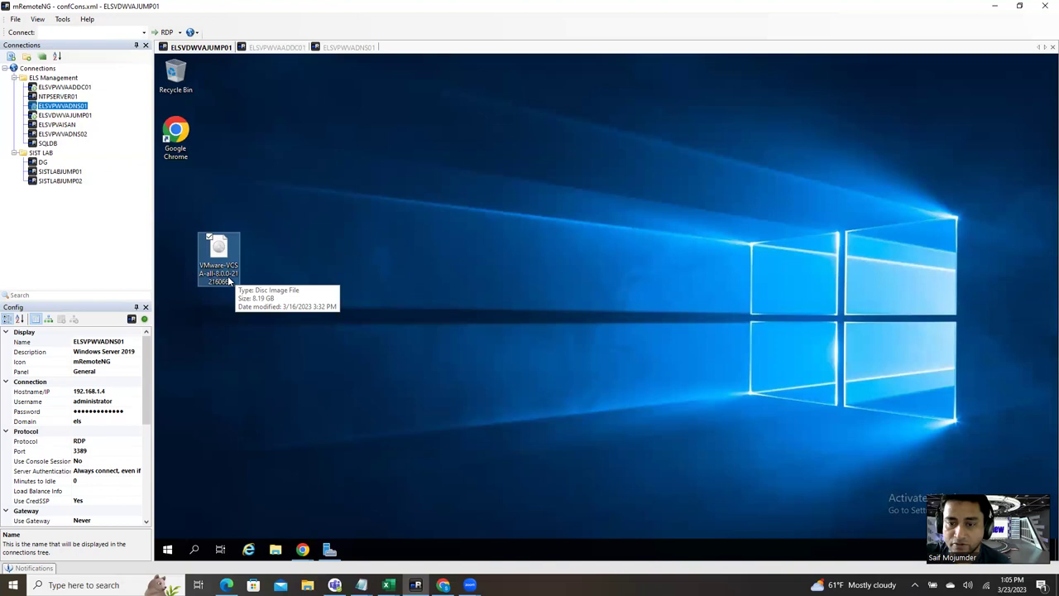
{"action": "left_click", "coordinate": [292, 273]}
{"action": "left_click", "coordinate": [217, 250]}
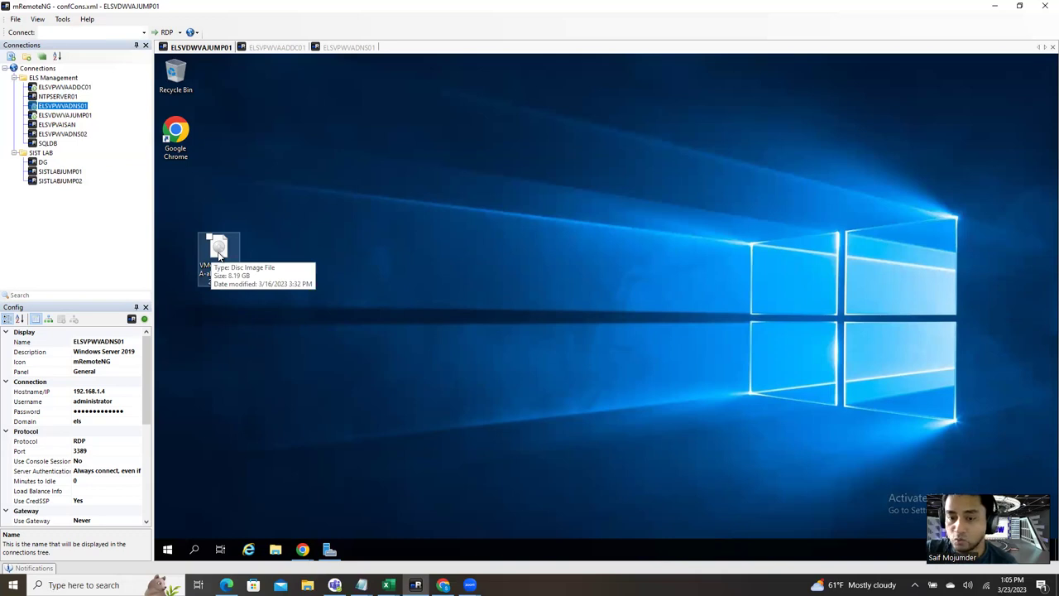
{"action": "left_click", "coordinate": [418, 266]}
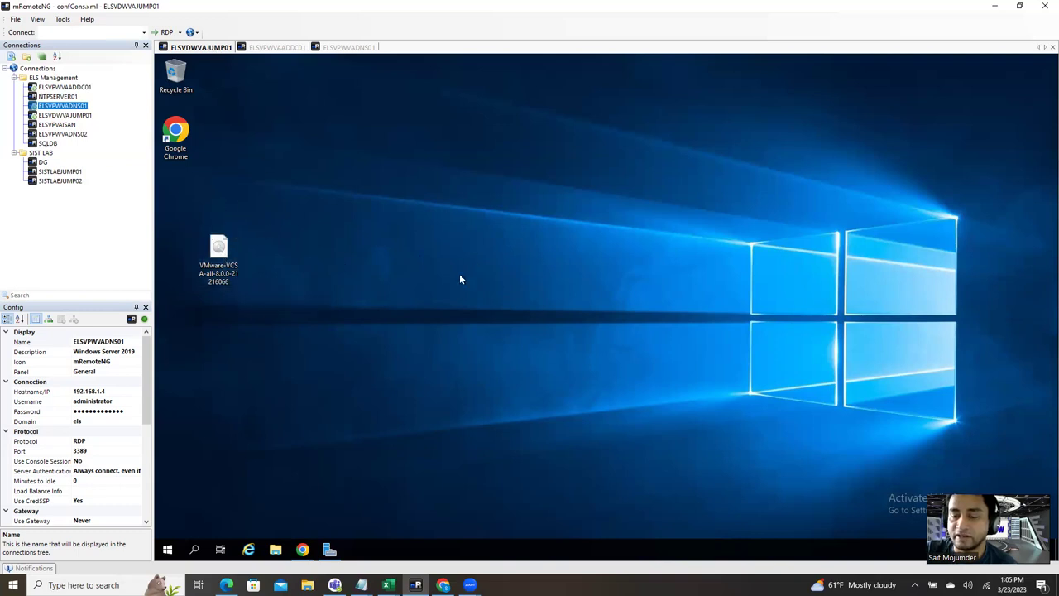
Step: Mount the VCSA disc image as DVD Drive (E:), then close its Explorer window
{"action": "right_click", "coordinate": [222, 258]}
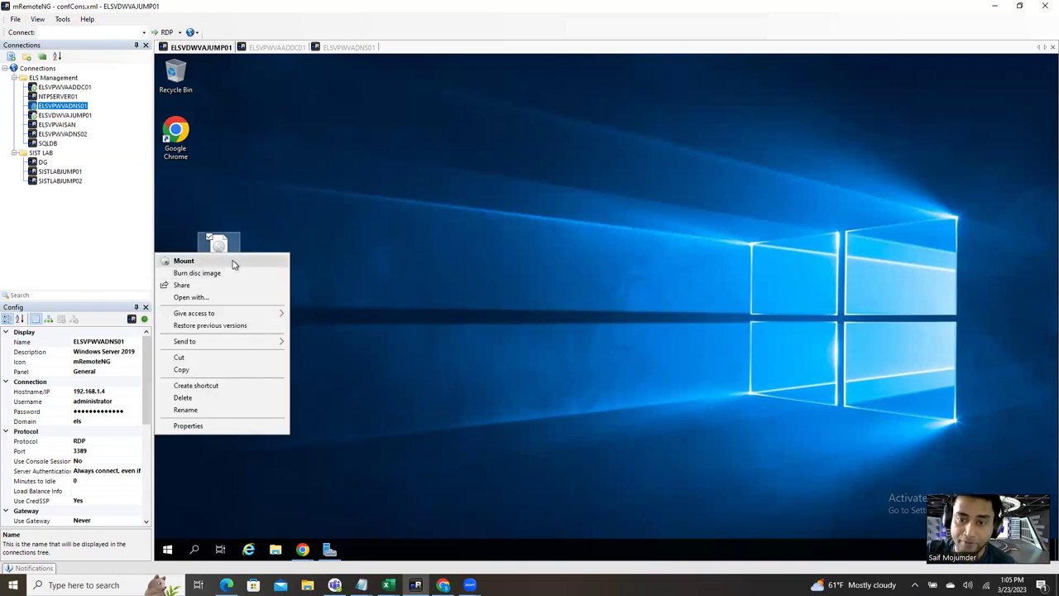
{"action": "left_click", "coordinate": [233, 264]}
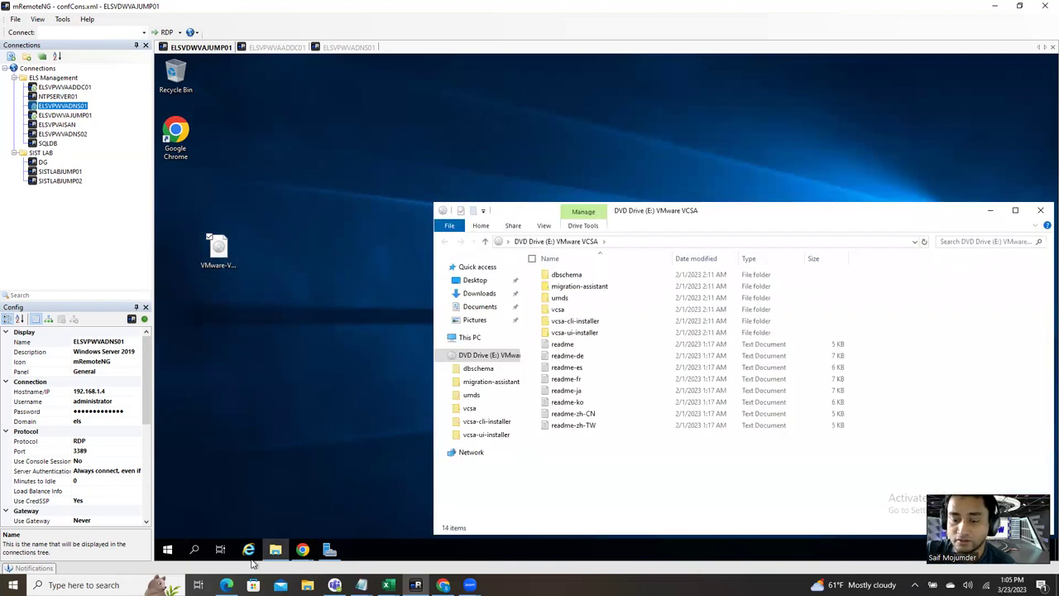
{"action": "left_click_drag", "start_coordinate": [734, 212], "coordinate": [623, 132]}
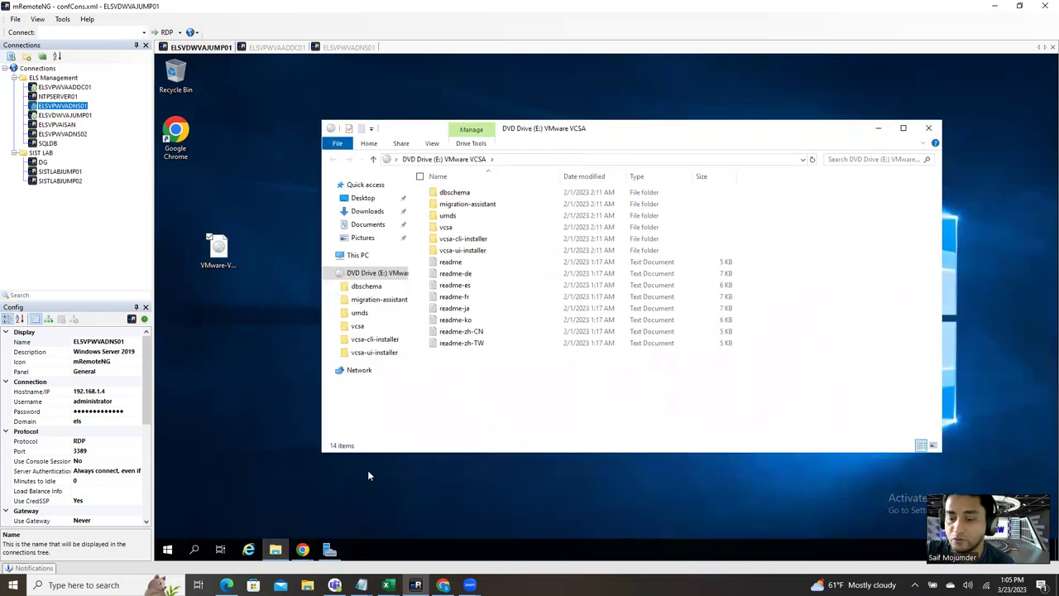
{"action": "right_click", "coordinate": [274, 552]}
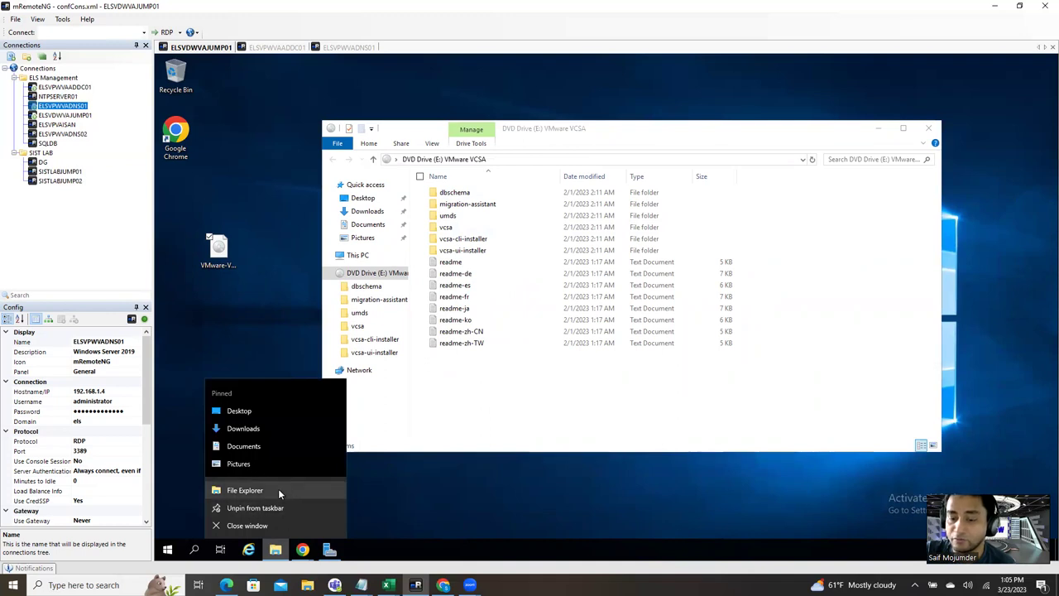
{"action": "left_click", "coordinate": [756, 136]}
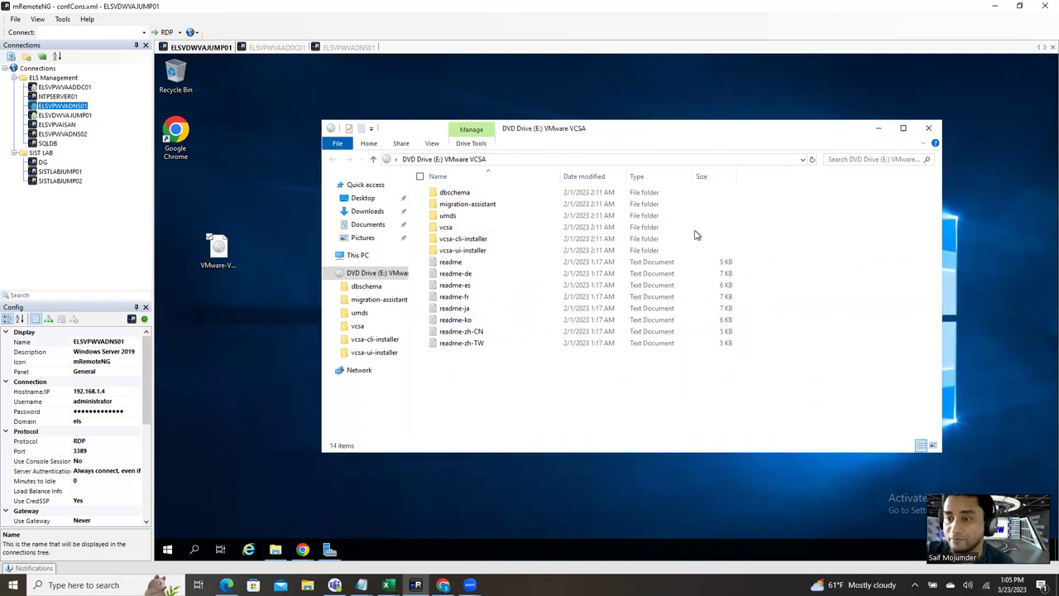
{"action": "left_click", "coordinate": [928, 130]}
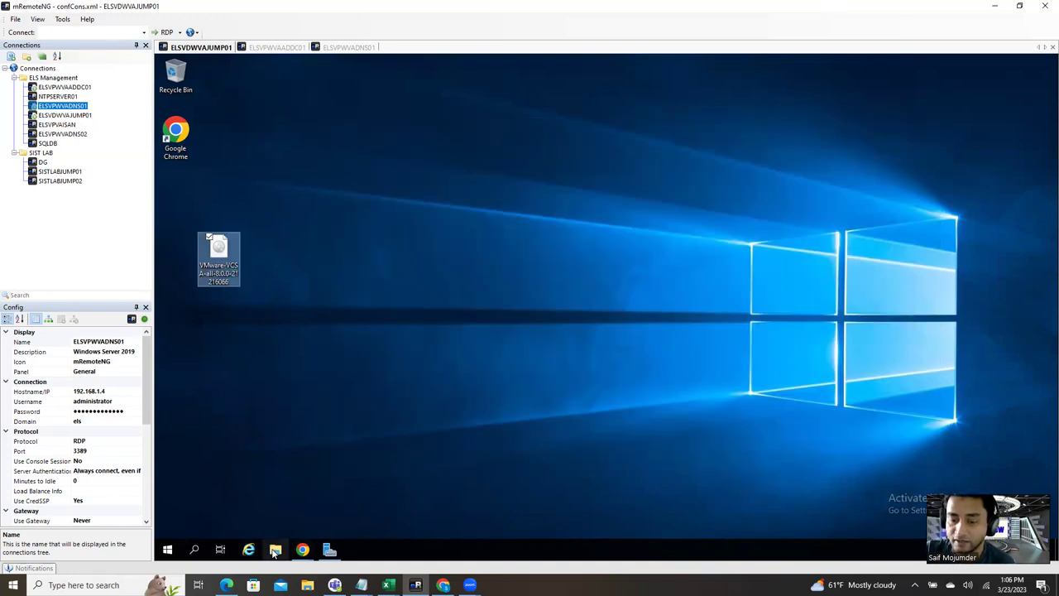
Step: Browse File Explorer to DVD Drive (E:) > vcsa-ui-installer > win32
{"action": "right_click", "coordinate": [276, 552]}
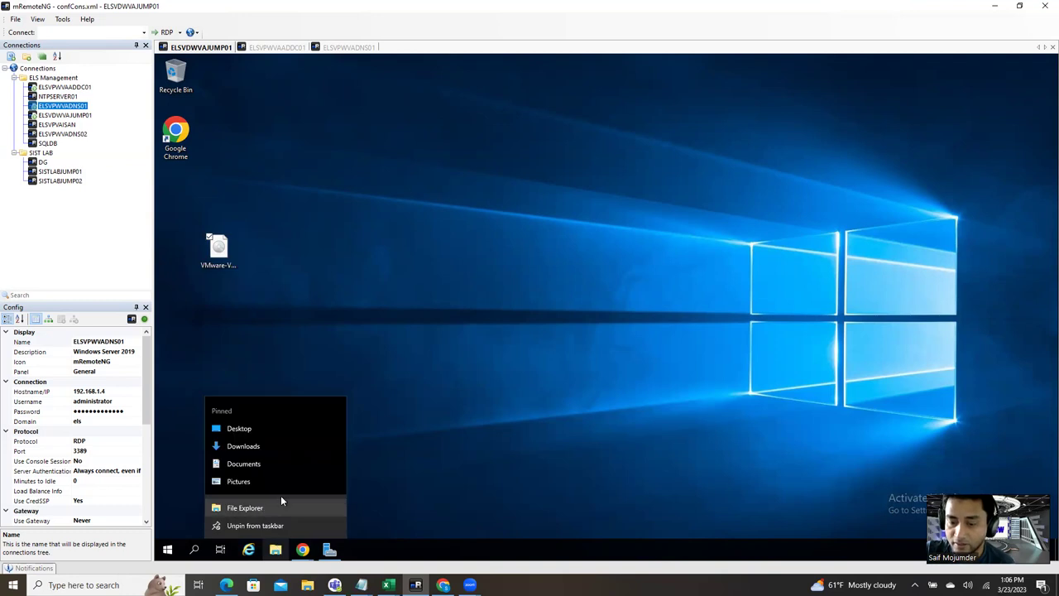
{"action": "left_click", "coordinate": [750, 184]}
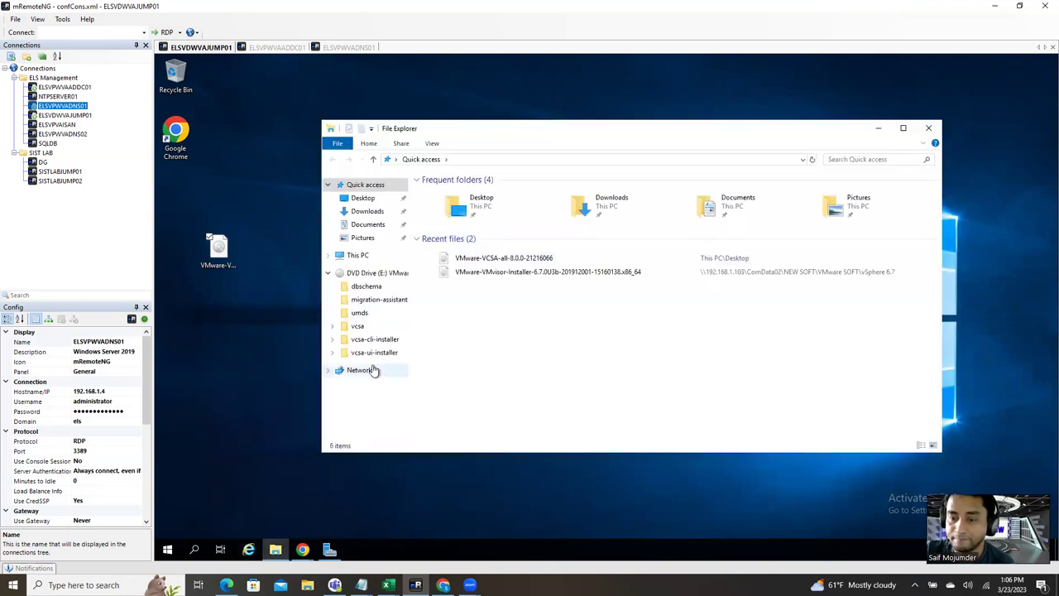
{"action": "left_click", "coordinate": [357, 256]}
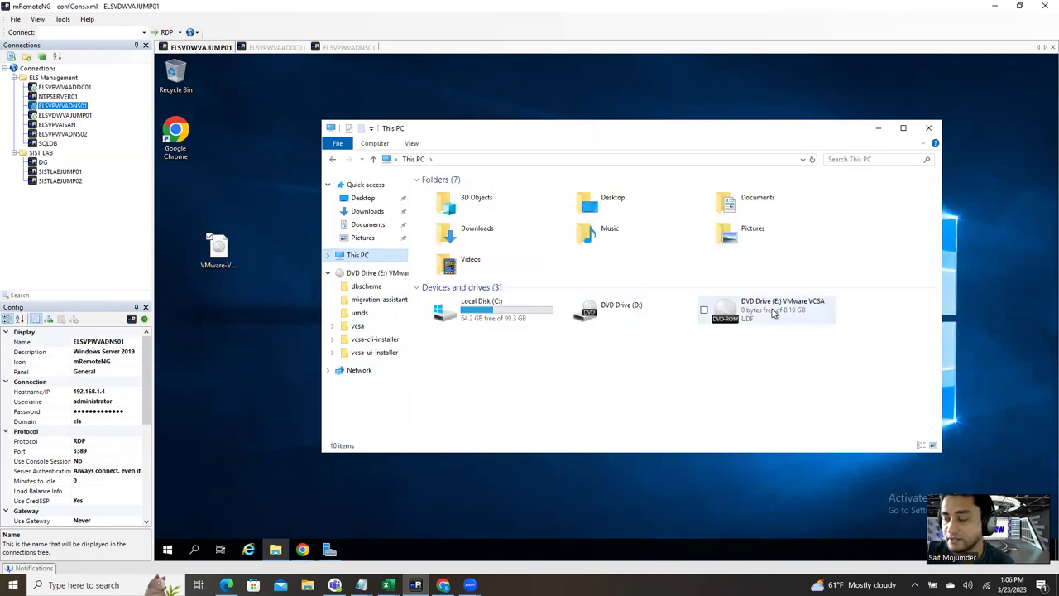
{"action": "double_click", "coordinate": [797, 311]}
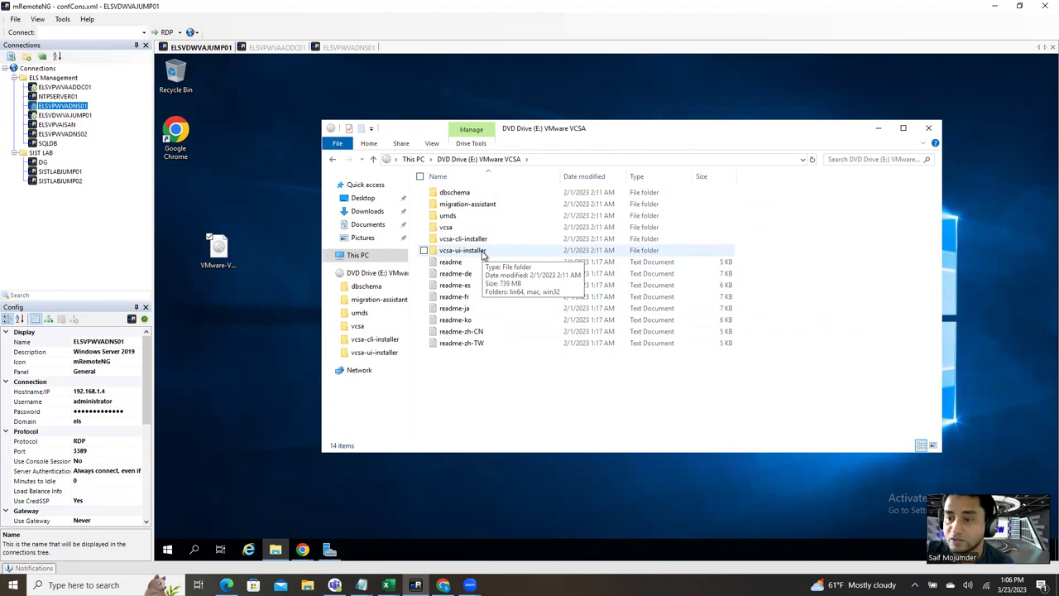
{"action": "double_click", "coordinate": [462, 250]}
{"action": "double_click", "coordinate": [465, 220]}
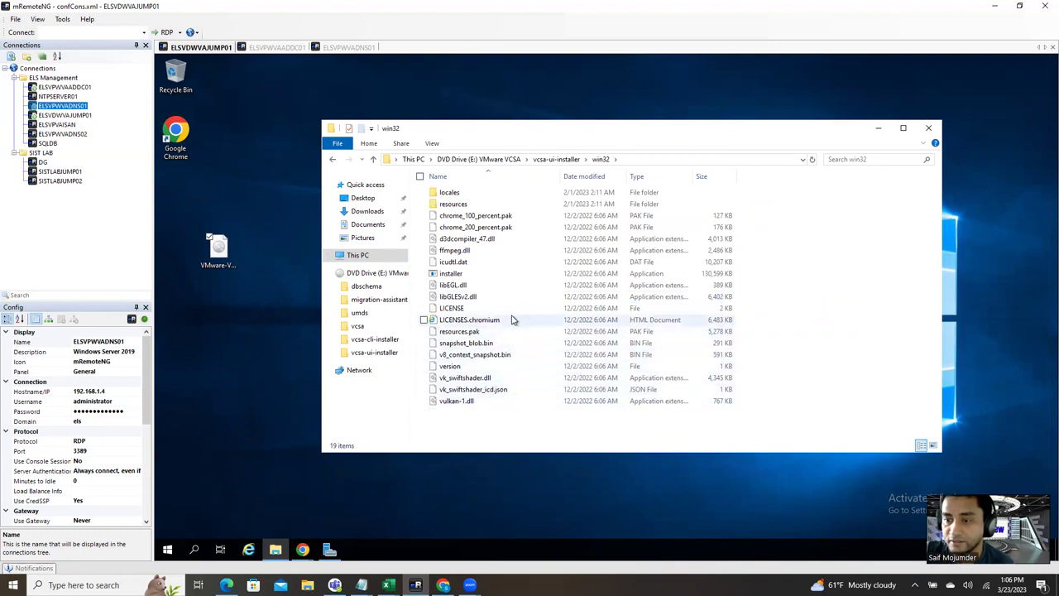
Step: Run the installer as administrator and minimize File Explorer
{"action": "left_click", "coordinate": [485, 275]}
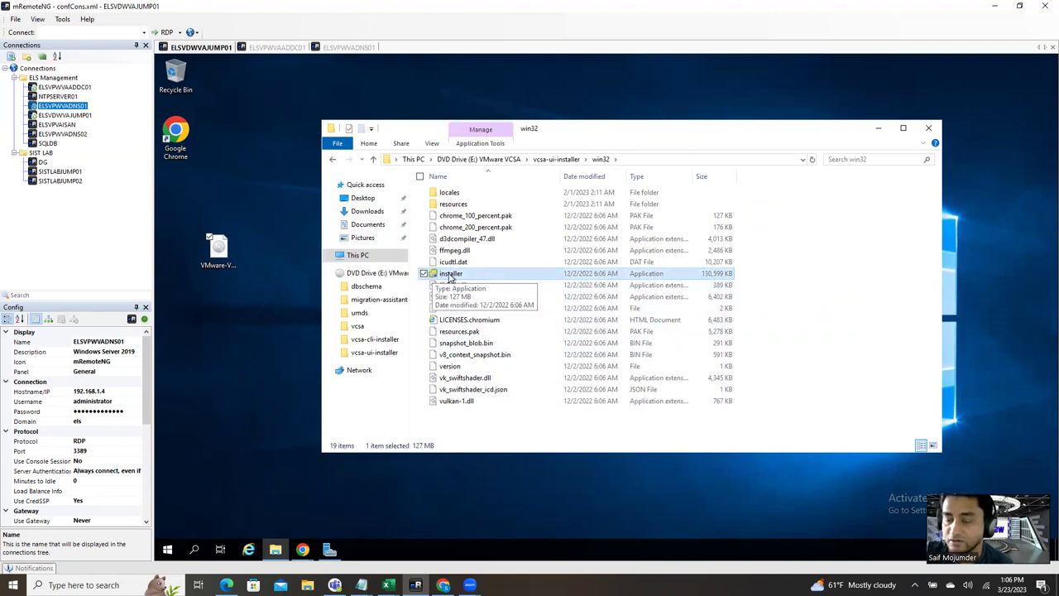
{"action": "right_click", "coordinate": [451, 279]}
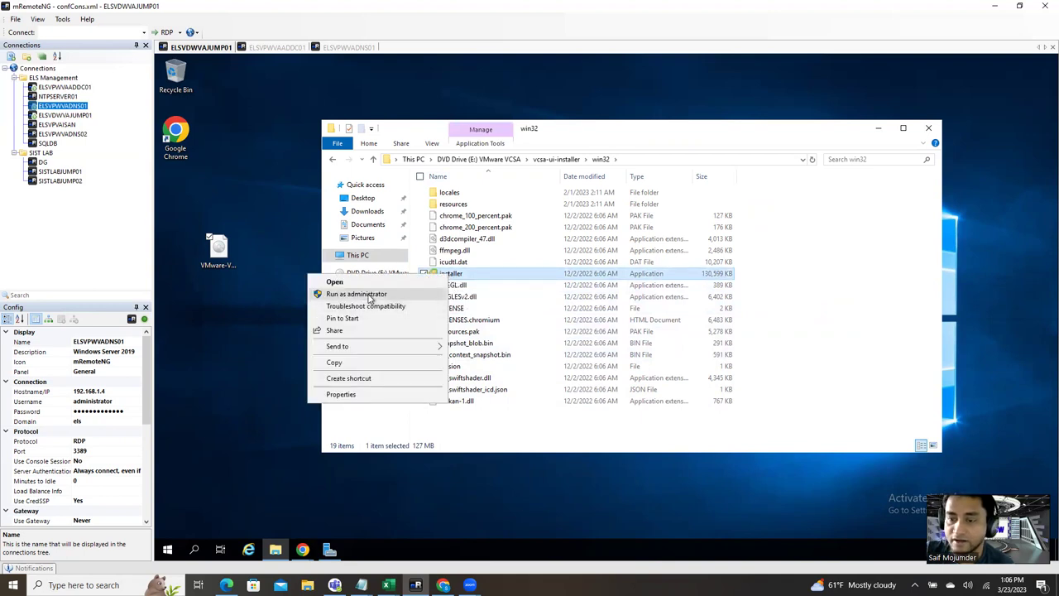
{"action": "left_click", "coordinate": [418, 296]}
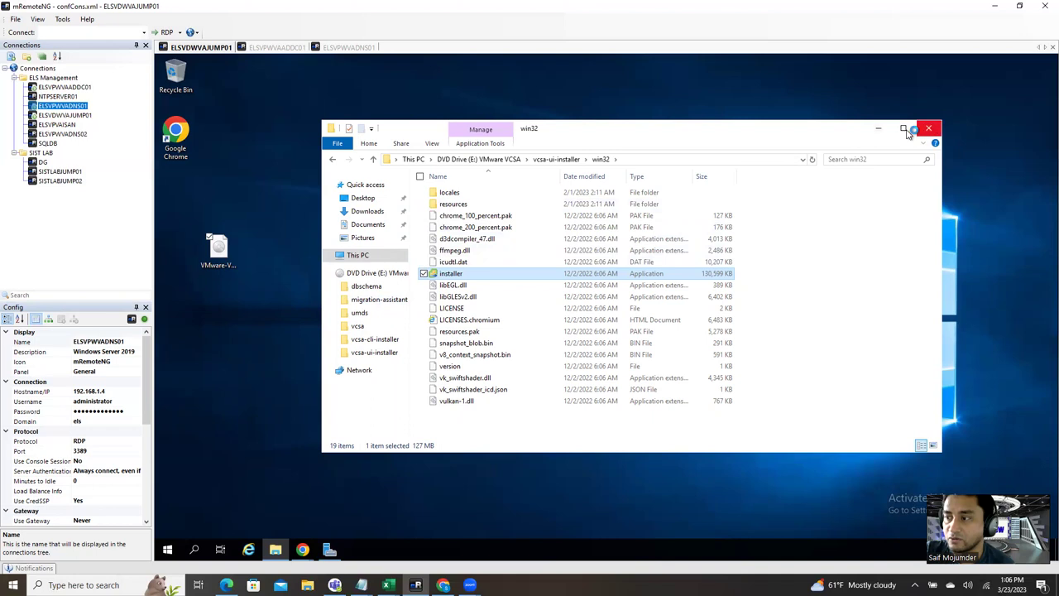
{"action": "left_click", "coordinate": [880, 130]}
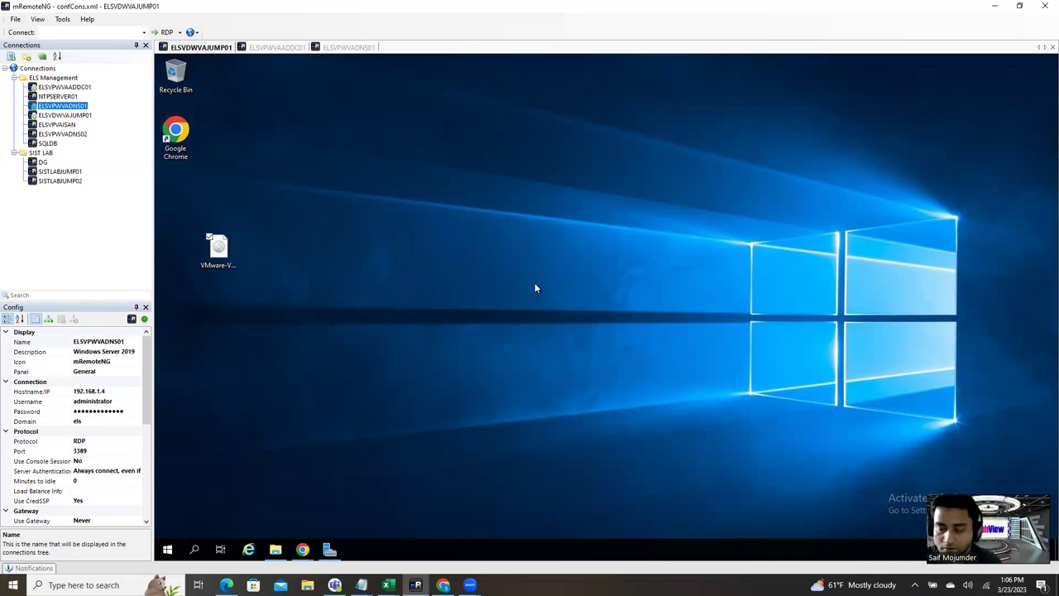
Step: Refresh the desktop and close the leftover Chrome window after dismissing Restore pages
{"action": "right_click", "coordinate": [434, 379]}
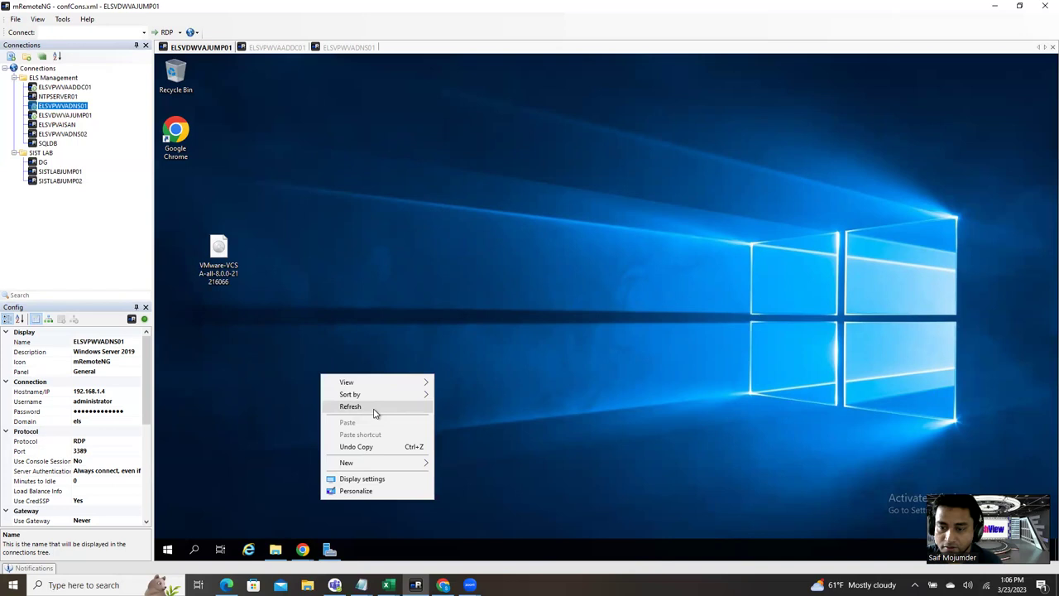
{"action": "left_click", "coordinate": [375, 408]}
{"action": "mouse_move", "coordinate": [304, 553]}
{"action": "left_click", "coordinate": [248, 503]}
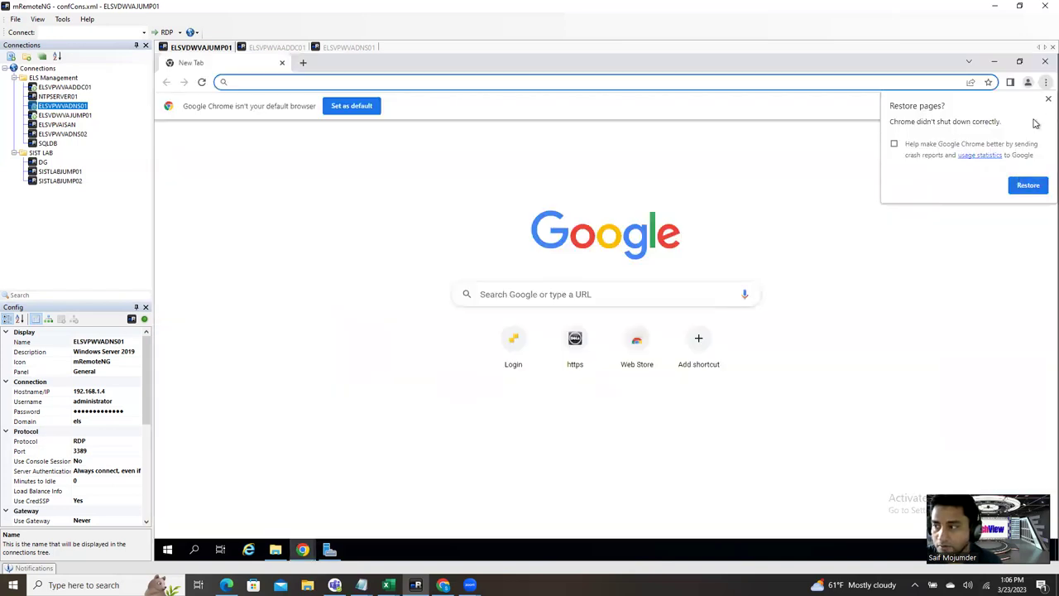
{"action": "left_click", "coordinate": [1047, 99]}
{"action": "left_click", "coordinate": [1045, 61]}
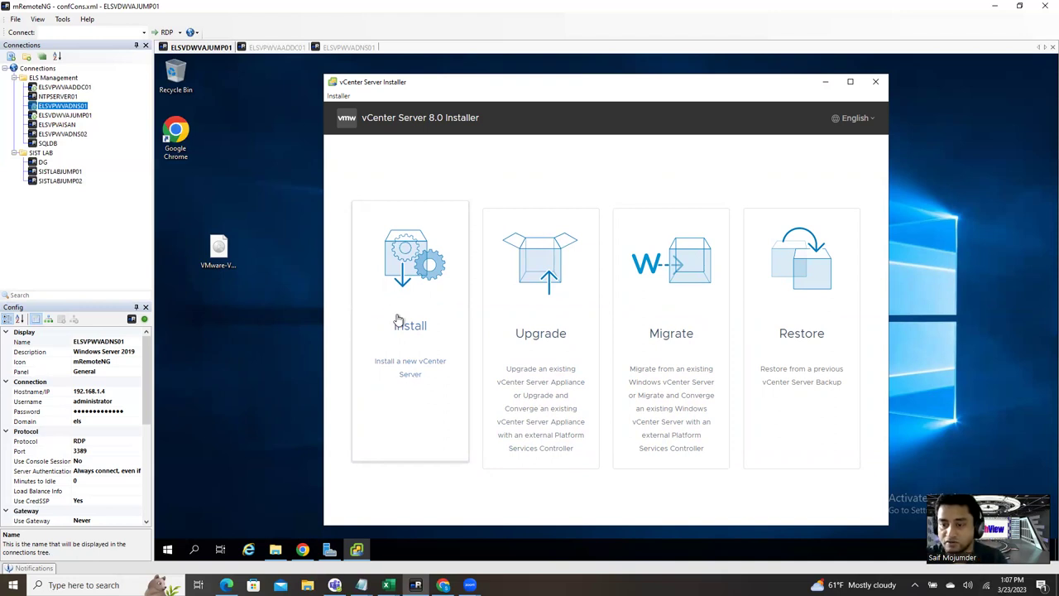
Step: Start a new vCenter Server install, pass the Introduction, and accept the license agreement
{"action": "left_click", "coordinate": [440, 456]}
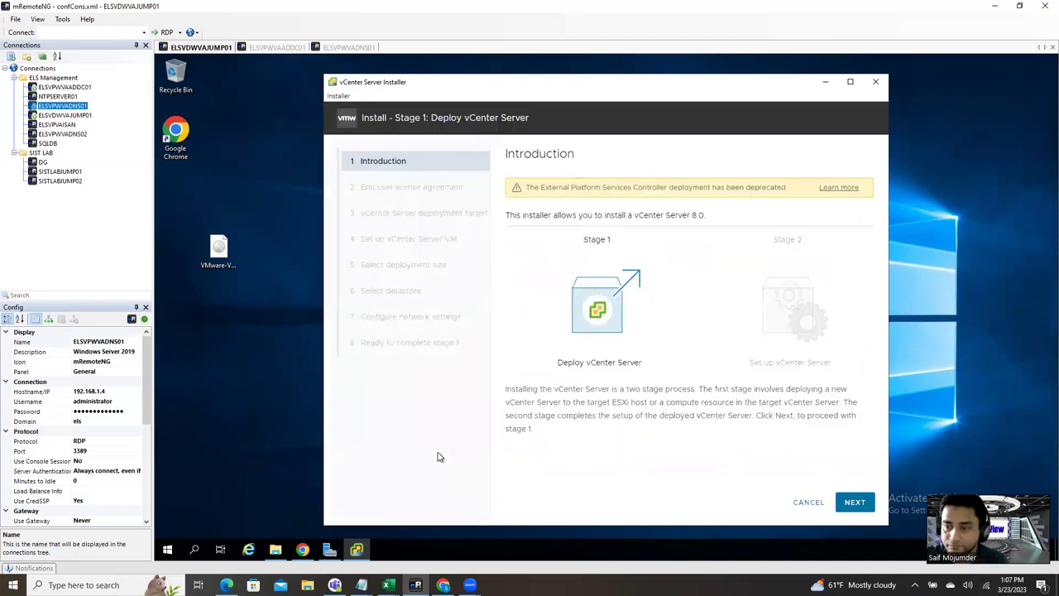
{"action": "left_click_drag", "start_coordinate": [685, 103], "coordinate": [622, 98]}
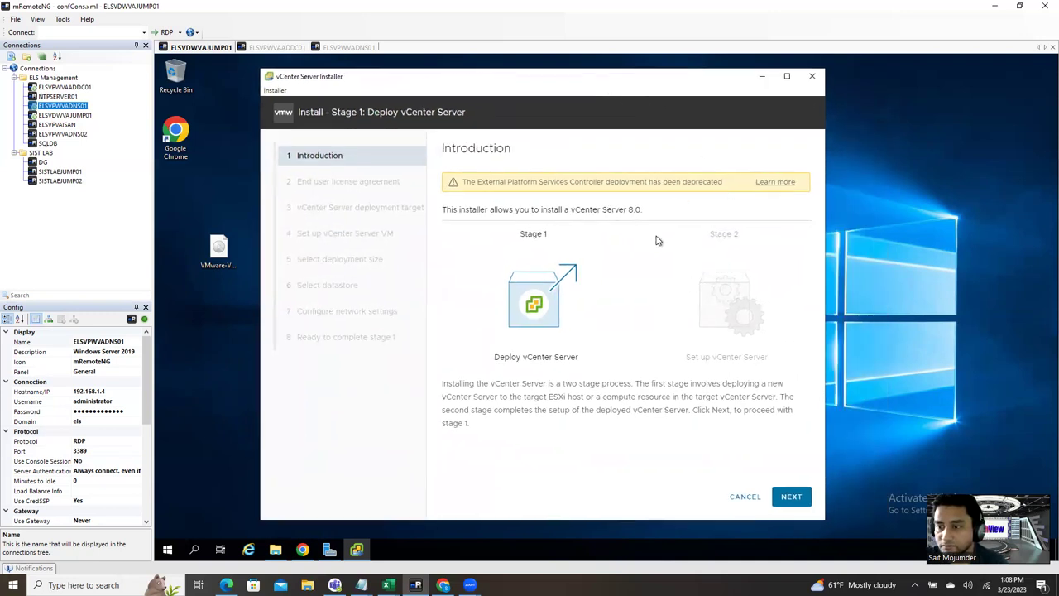
{"action": "left_click", "coordinate": [792, 499]}
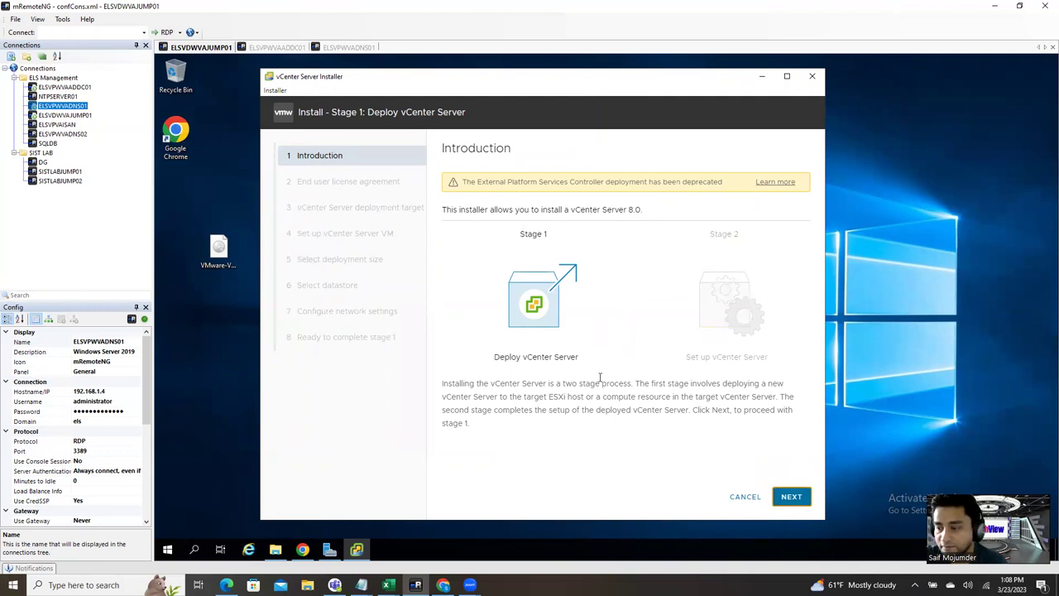
{"action": "left_click", "coordinate": [792, 497]}
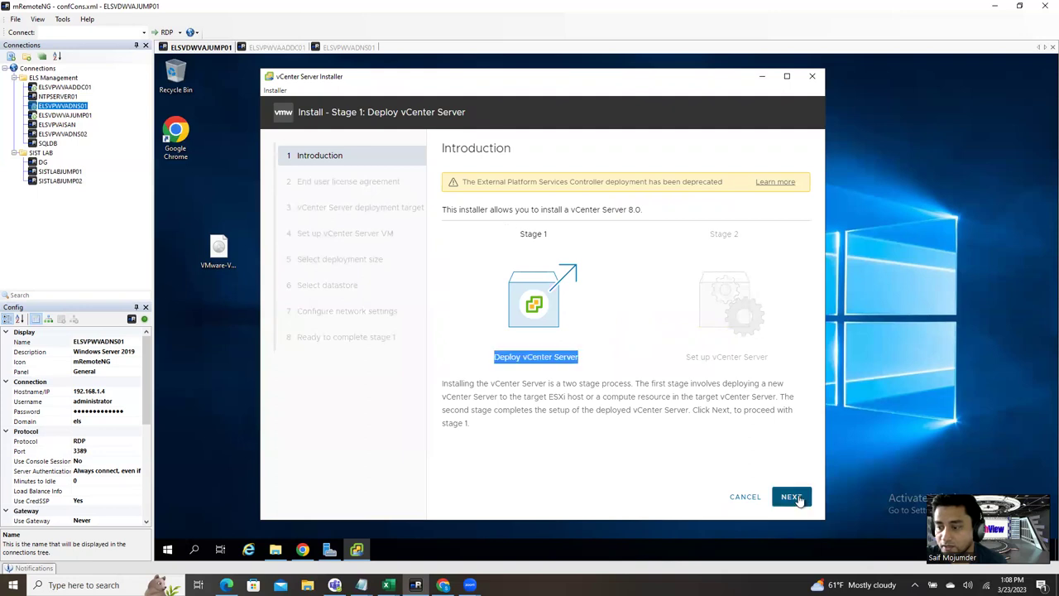
{"action": "left_click", "coordinate": [446, 373]}
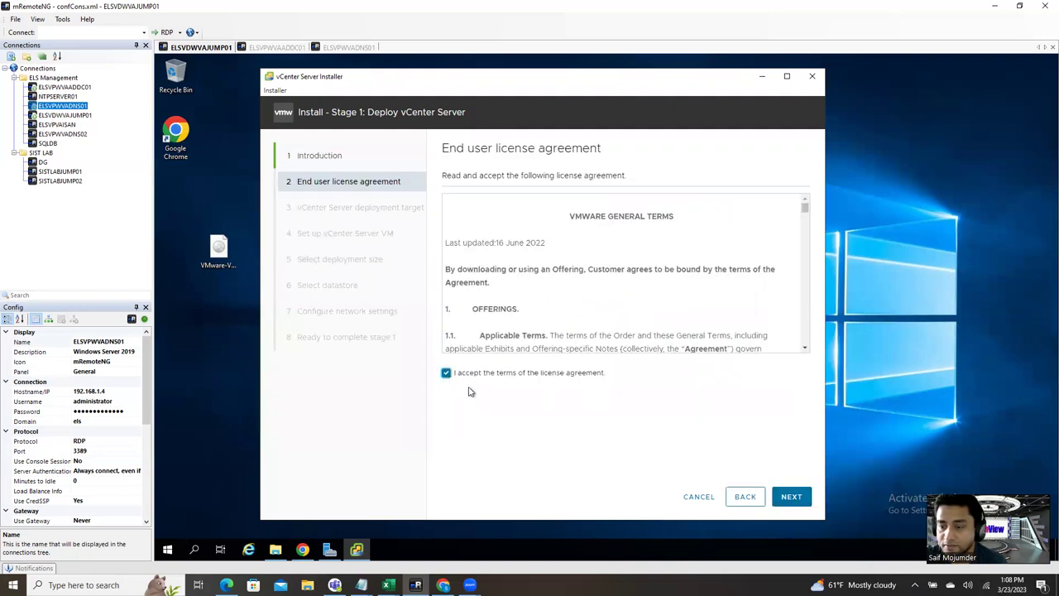
{"action": "left_click", "coordinate": [792, 497]}
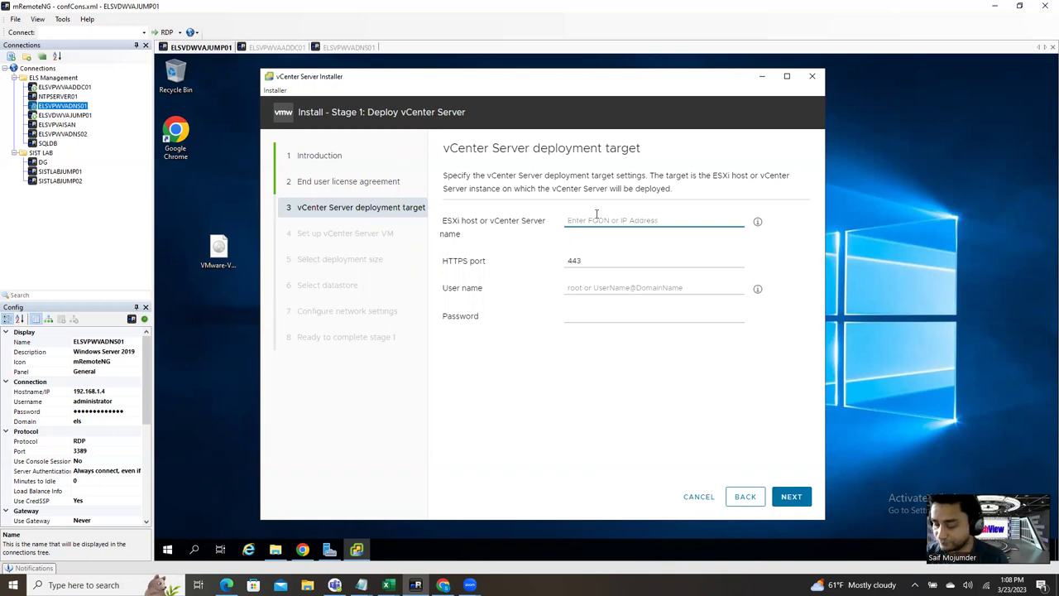
Step: Replace the host IP 192.168.1.11 with elshost01.els.com, copied from vSphere Client
{"action": "type", "text": "192.168.1.11"}
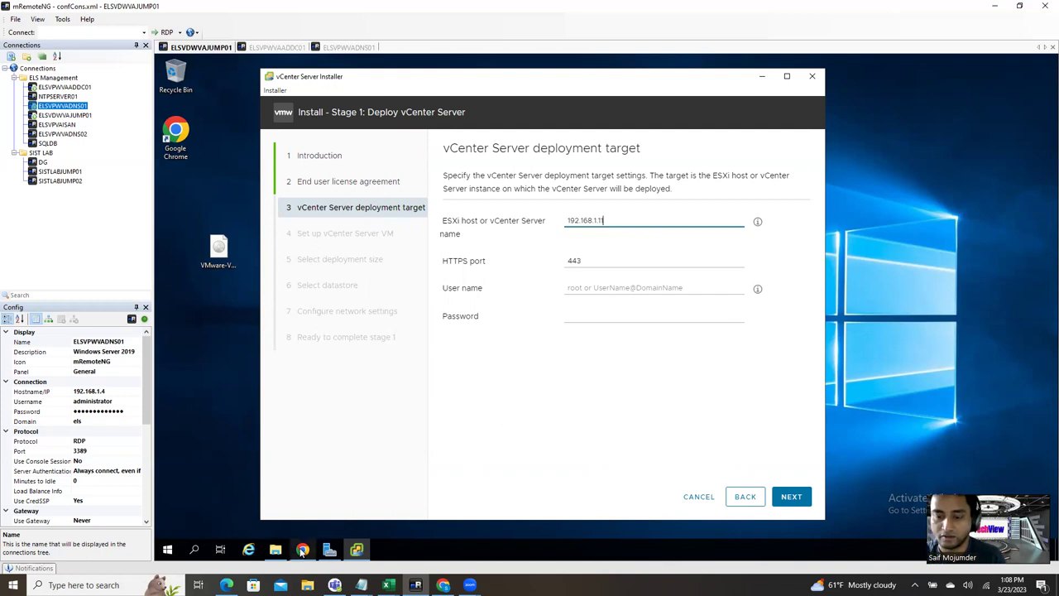
{"action": "left_click", "coordinate": [306, 553]}
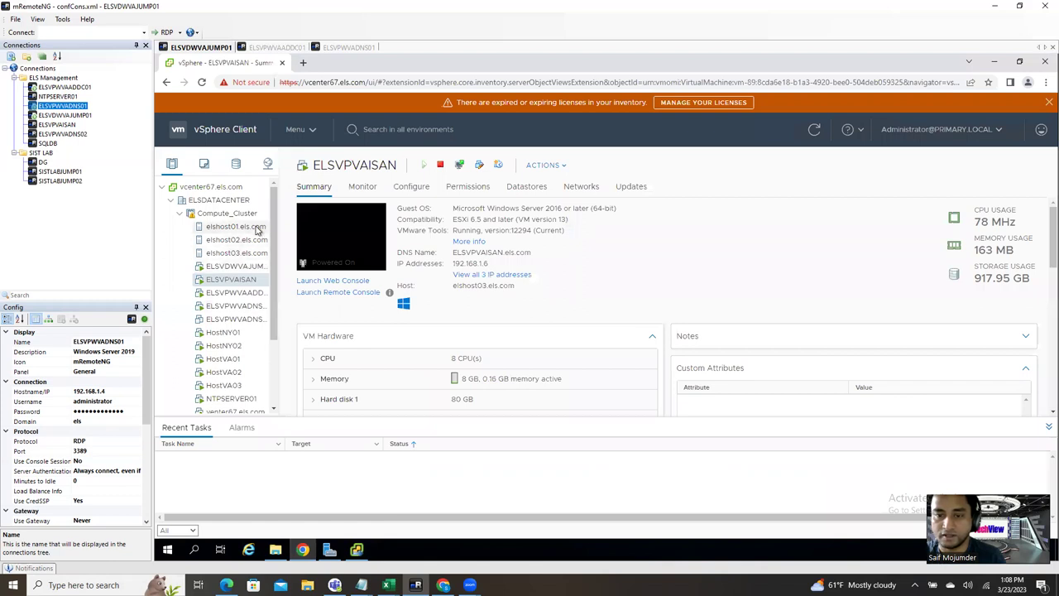
{"action": "left_click", "coordinate": [257, 227]}
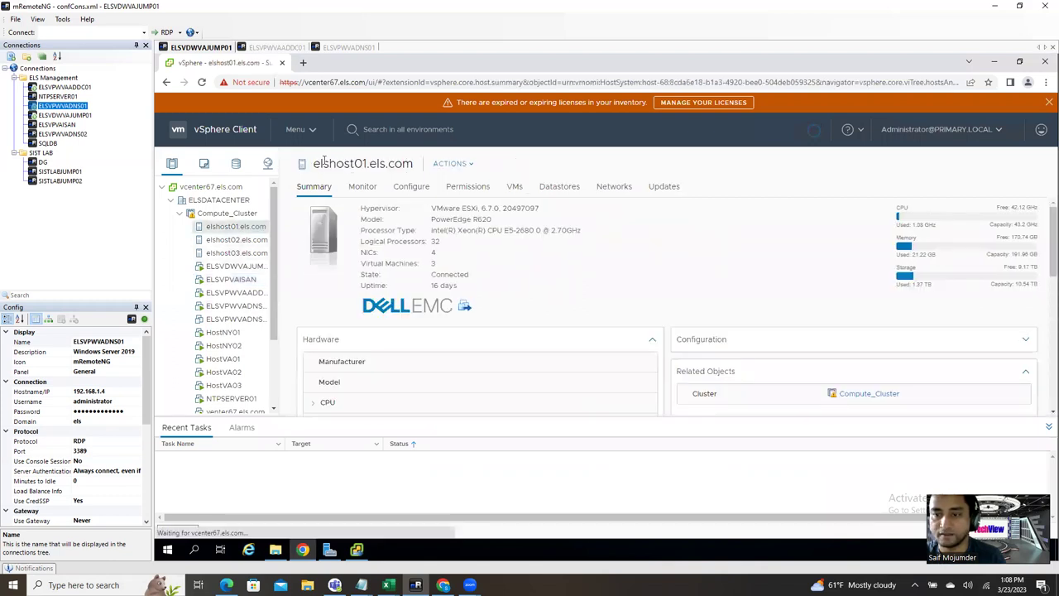
{"action": "double_click", "coordinate": [356, 165]}
{"action": "left_click_drag", "start_coordinate": [356, 165], "coordinate": [412, 164]}
{"action": "key", "text": "ctrl+c"}
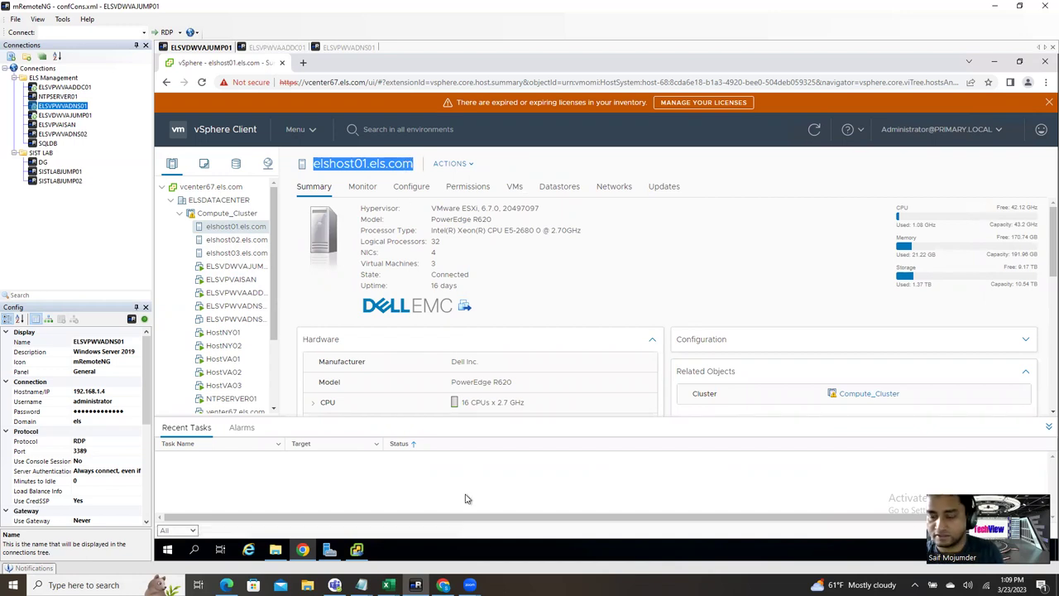
{"action": "left_click", "coordinate": [357, 551]}
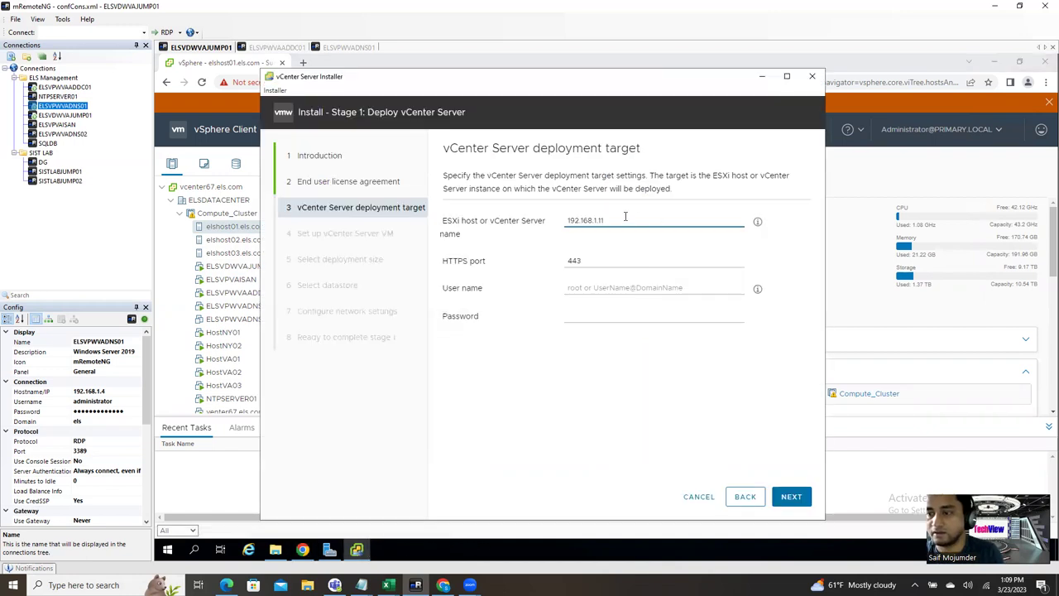
{"action": "left_click_drag", "start_coordinate": [627, 217], "coordinate": [542, 217]}
{"action": "key", "text": "ctrl+v"}
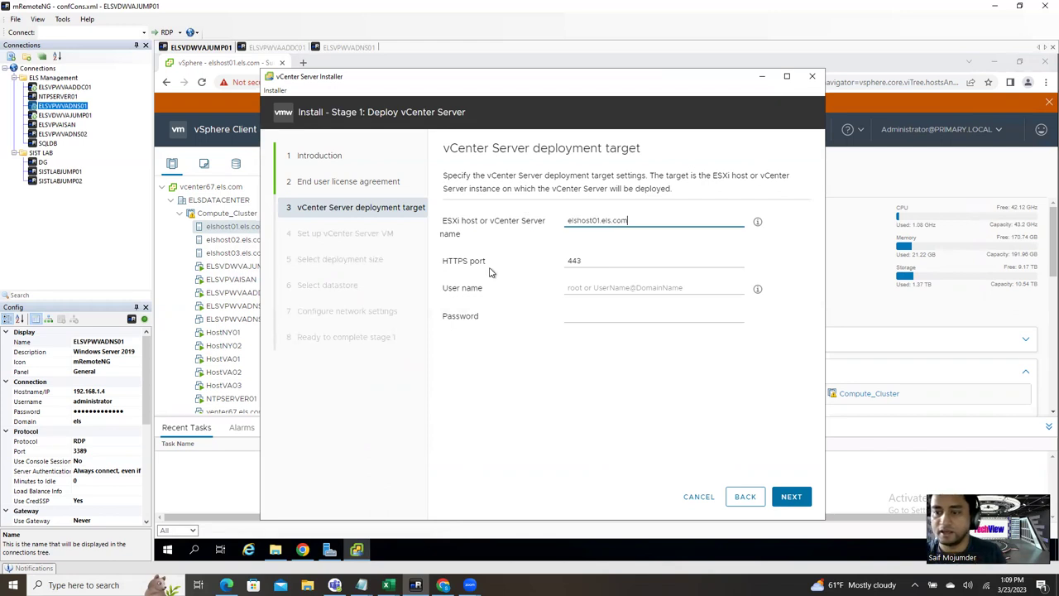
Step: Enter user root with the host's password, submit, and accept the certificate warning
{"action": "left_click", "coordinate": [598, 288]}
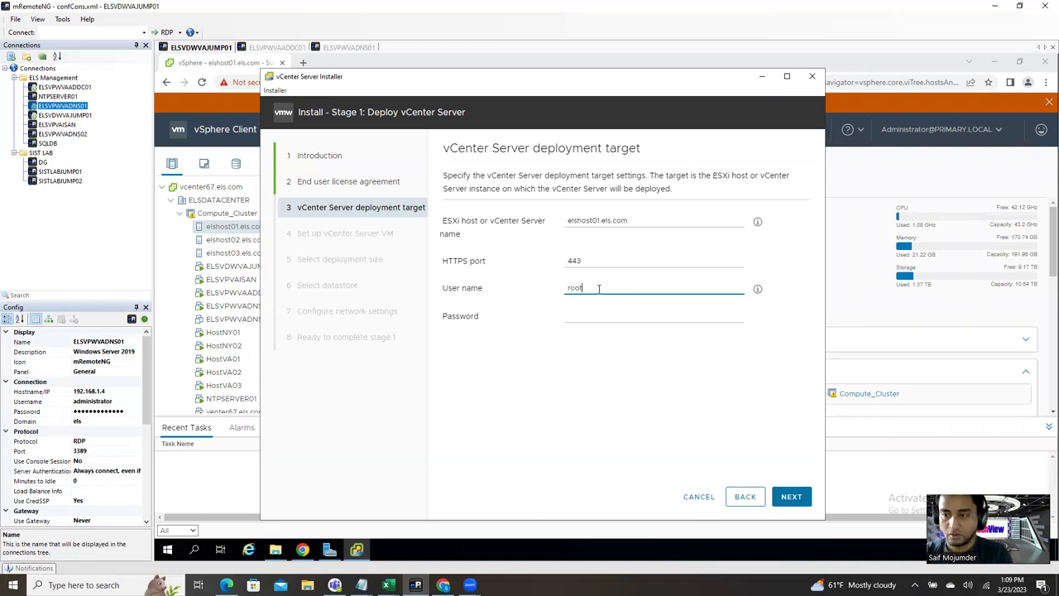
{"action": "key", "text": "Tab"}
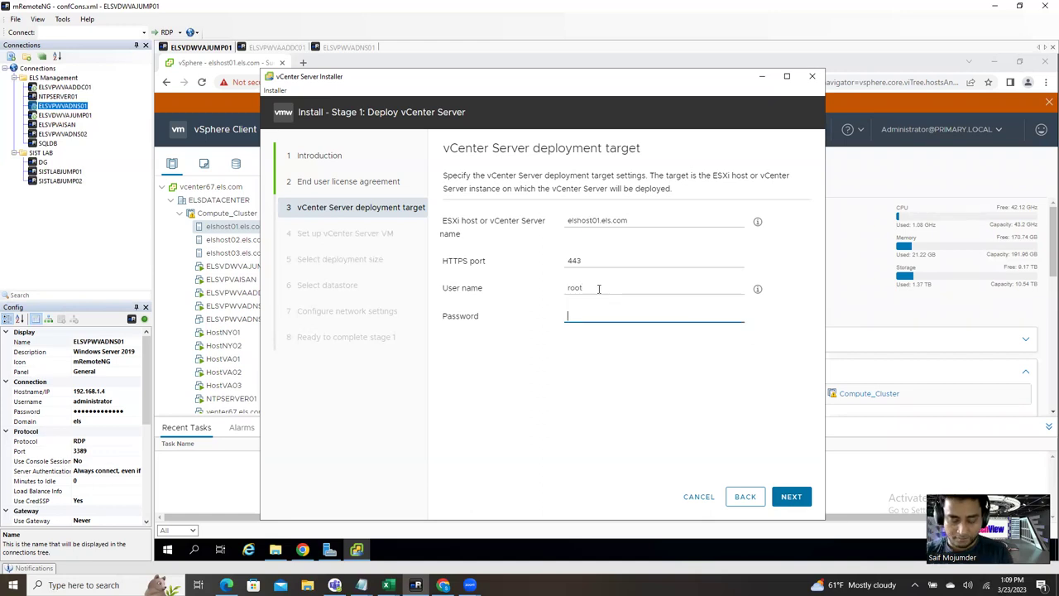
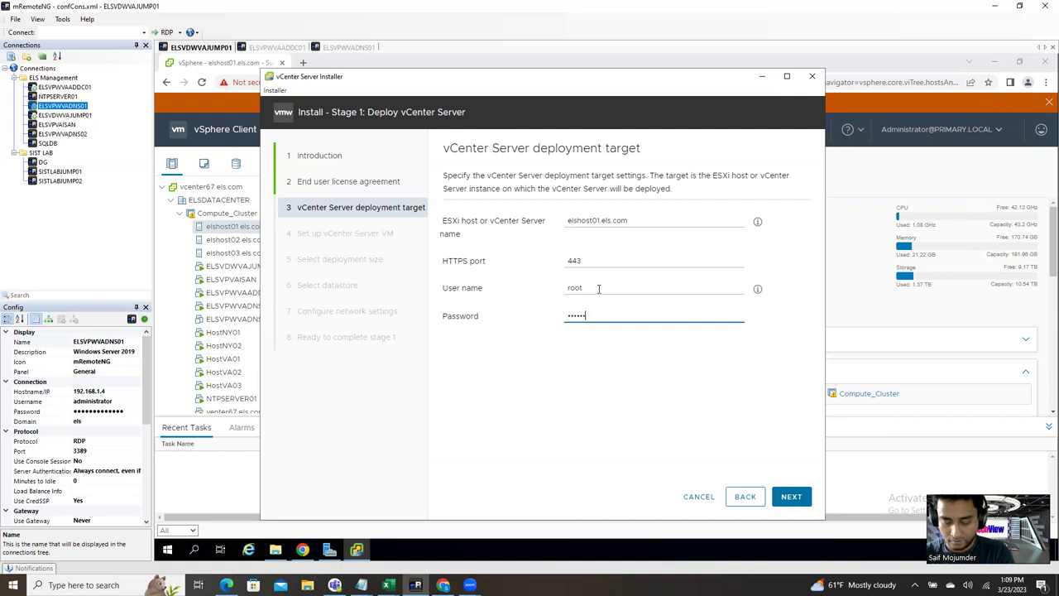
{"action": "key", "text": "Return"}
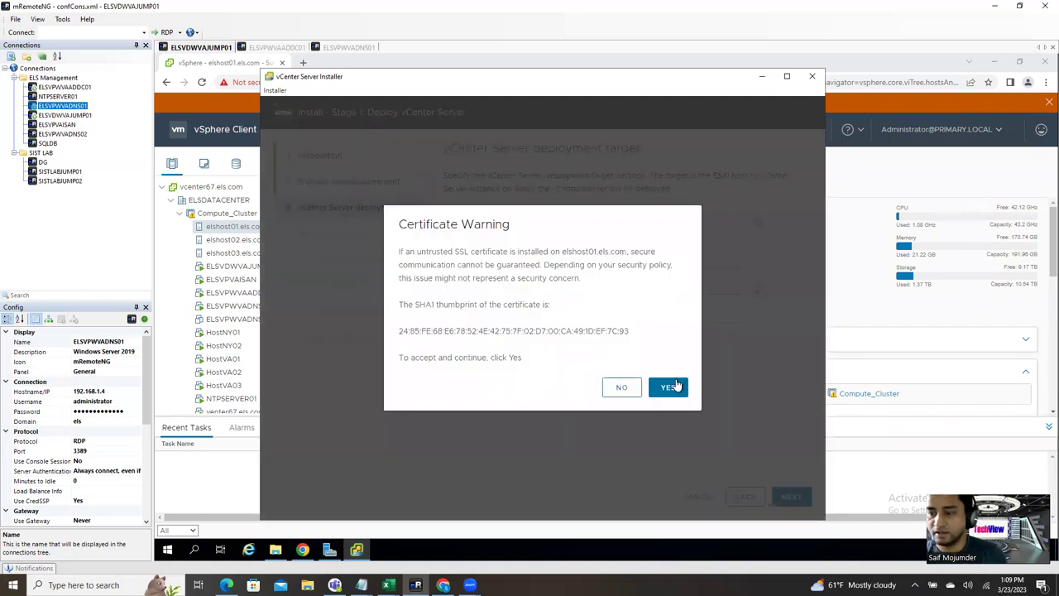
{"action": "left_click", "coordinate": [676, 386]}
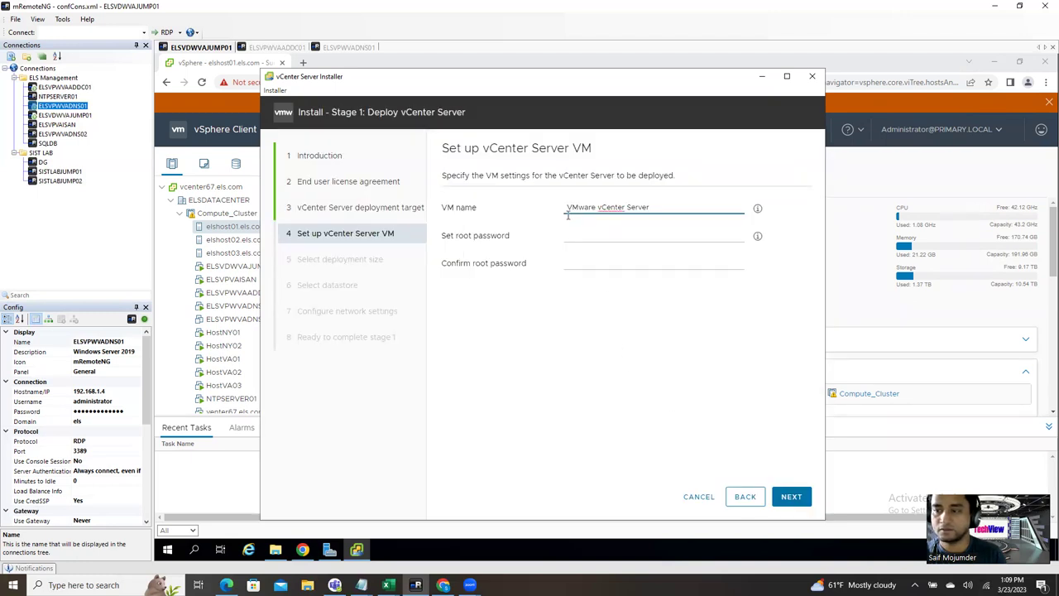
Step: Name the appliance VM vcenter8
{"action": "left_click_drag", "start_coordinate": [667, 206], "coordinate": [545, 196]}
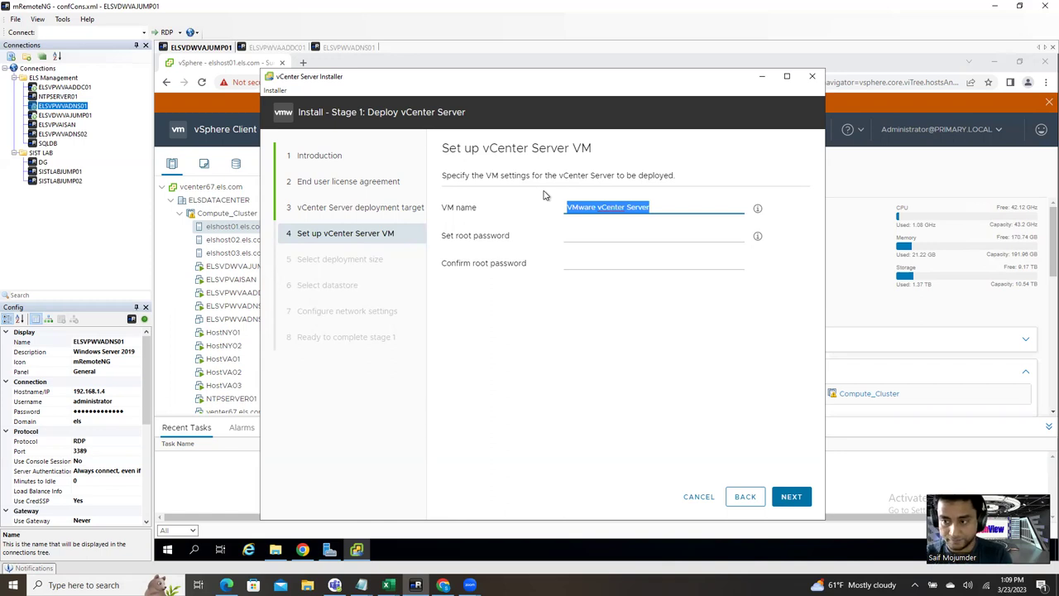
{"action": "type", "text": "v"}
{"action": "key", "text": "BackSpace"}
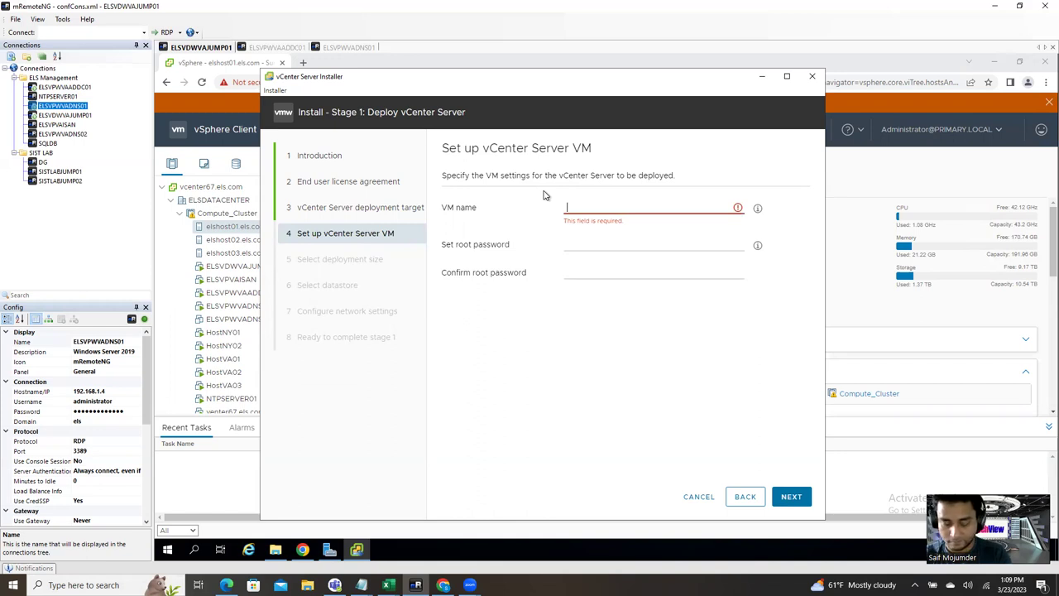
{"action": "type", "text": "vc"}
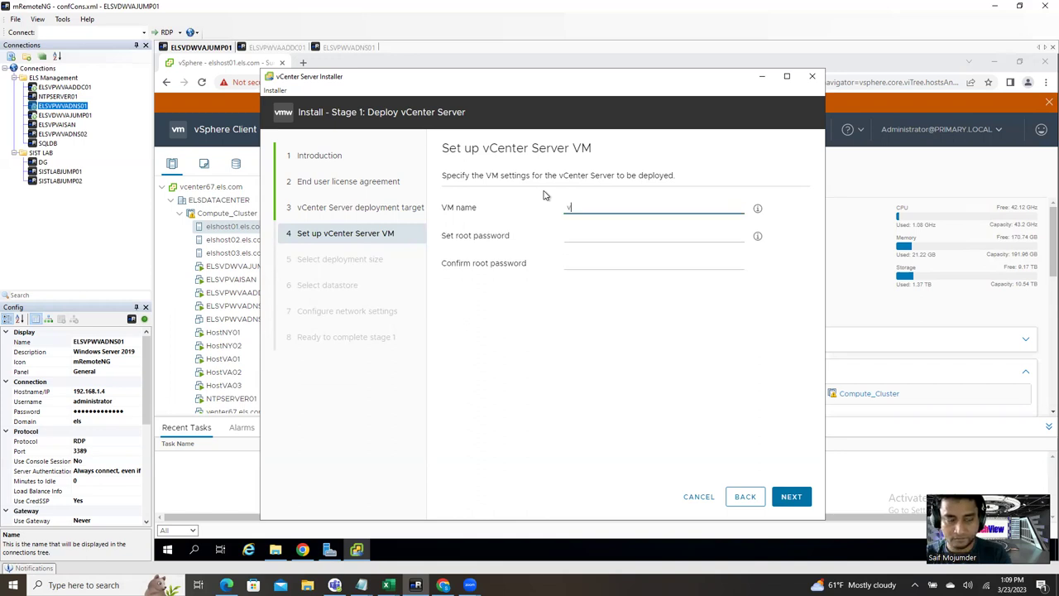
{"action": "key", "text": "BackSpace"}
{"action": "key", "text": "BackSpace"}
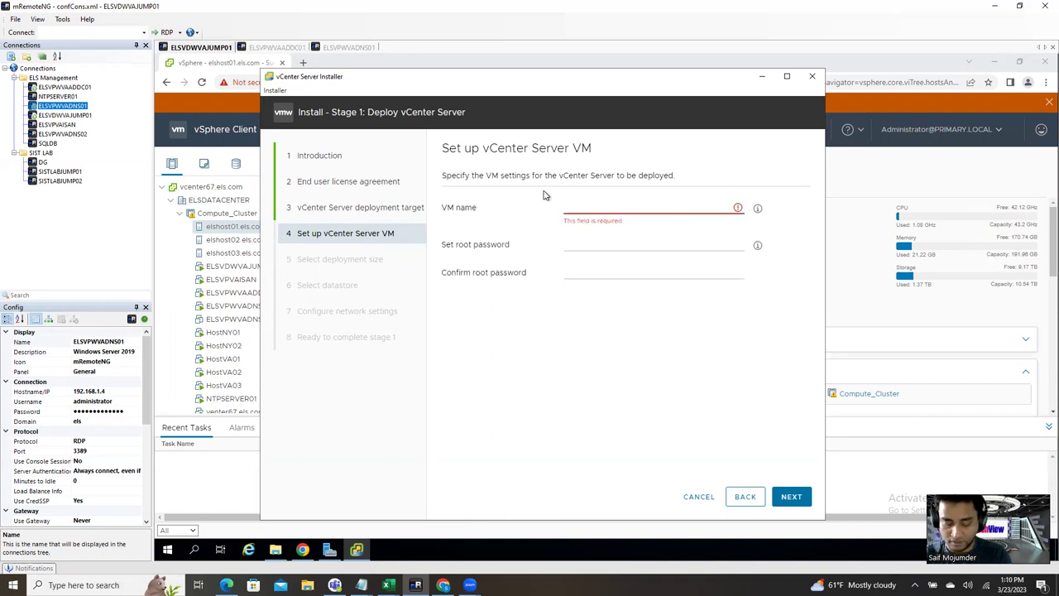
{"action": "type", "text": "vcenter8"}
Step: Set and confirm a matching root password for the appliance, then submit for validation
{"action": "left_click", "coordinate": [587, 235]}
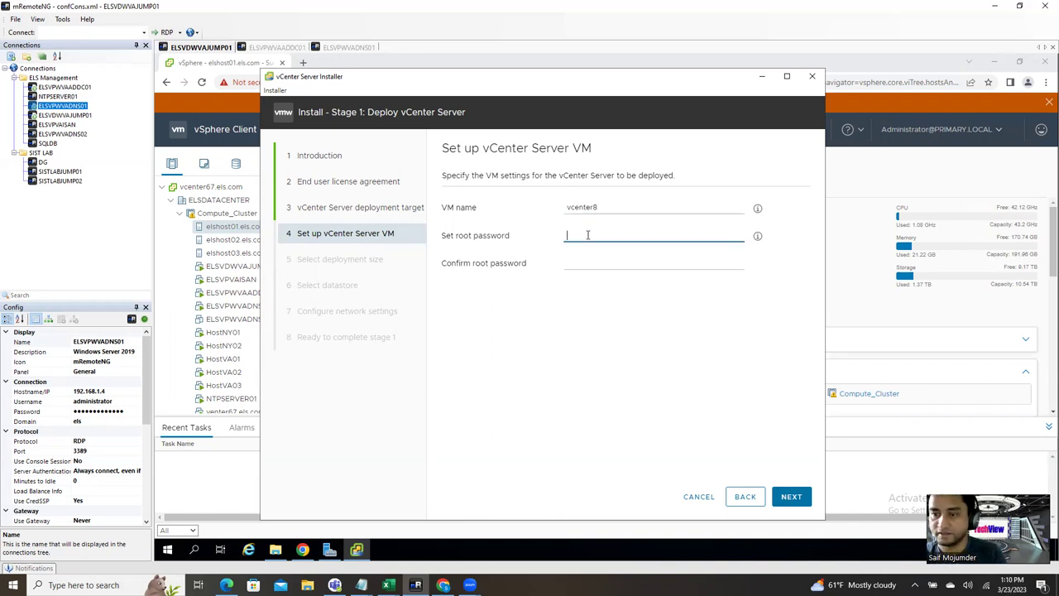
{"action": "type", "text": "••••"}
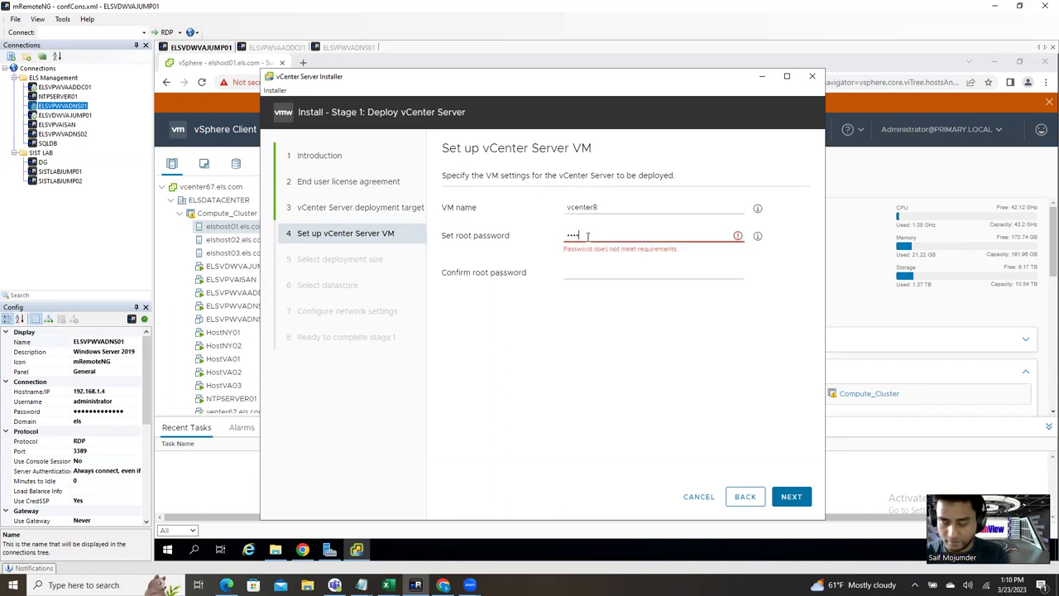
{"action": "key", "text": "BackSpace"}
{"action": "key", "text": "BackSpace"}
{"action": "type", "text": "••••"}
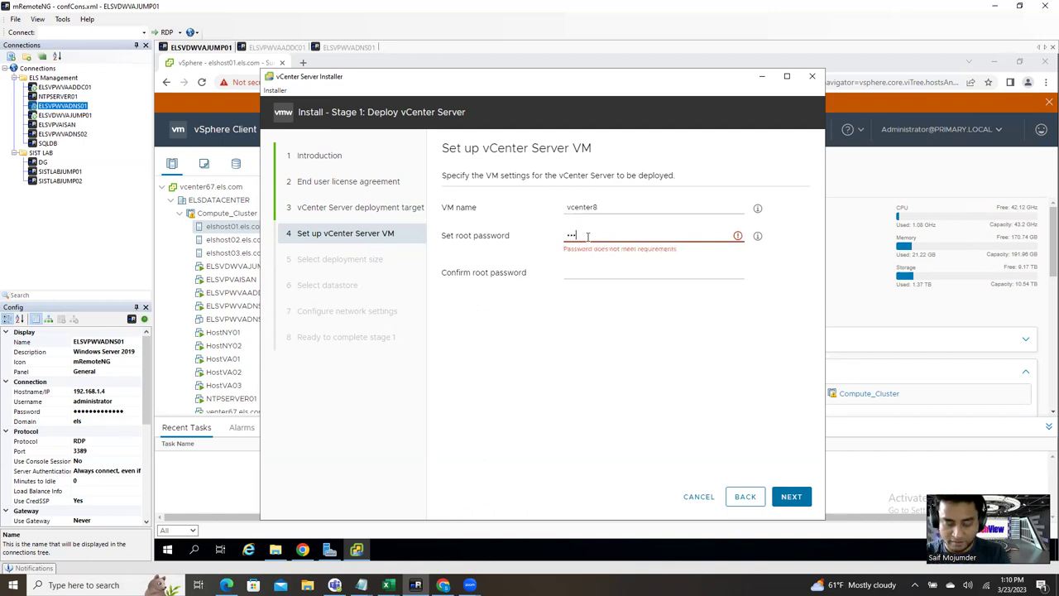
{"action": "type", "text": "••••••"}
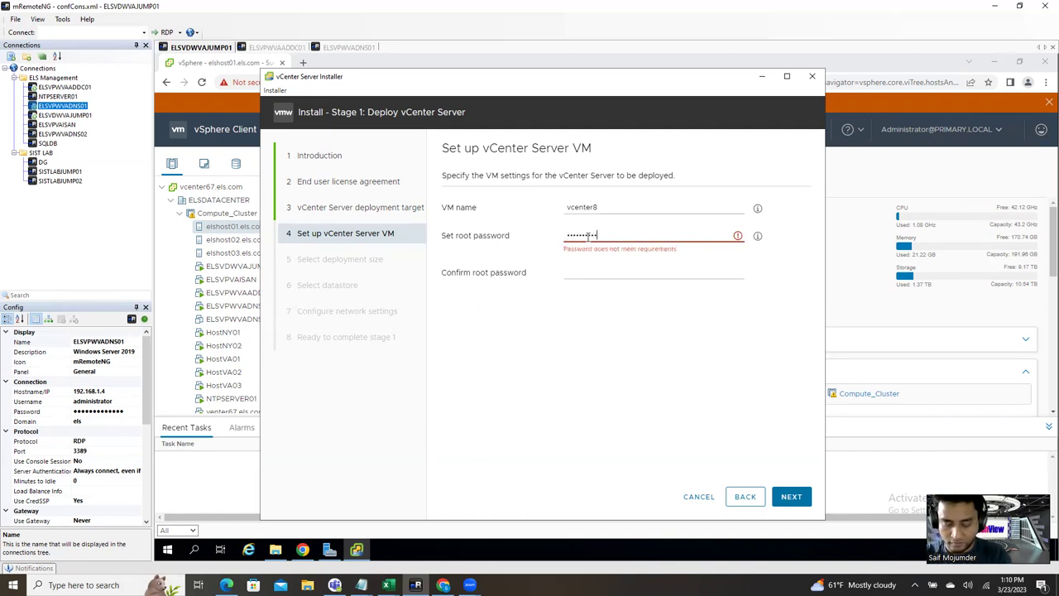
{"action": "key", "text": "Tab"}
{"action": "type", "text": "•••••••••••••"}
{"action": "left_click", "coordinate": [646, 235]}
{"action": "key", "text": "ctrl+a"}
{"action": "type", "text": "••••••••"}
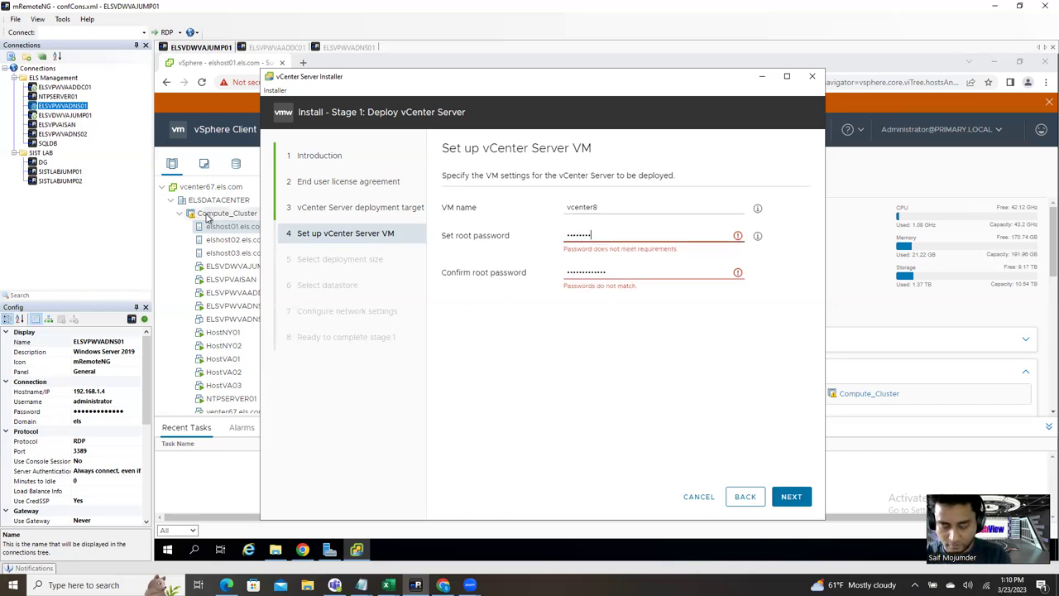
{"action": "type", "text": "•••••"}
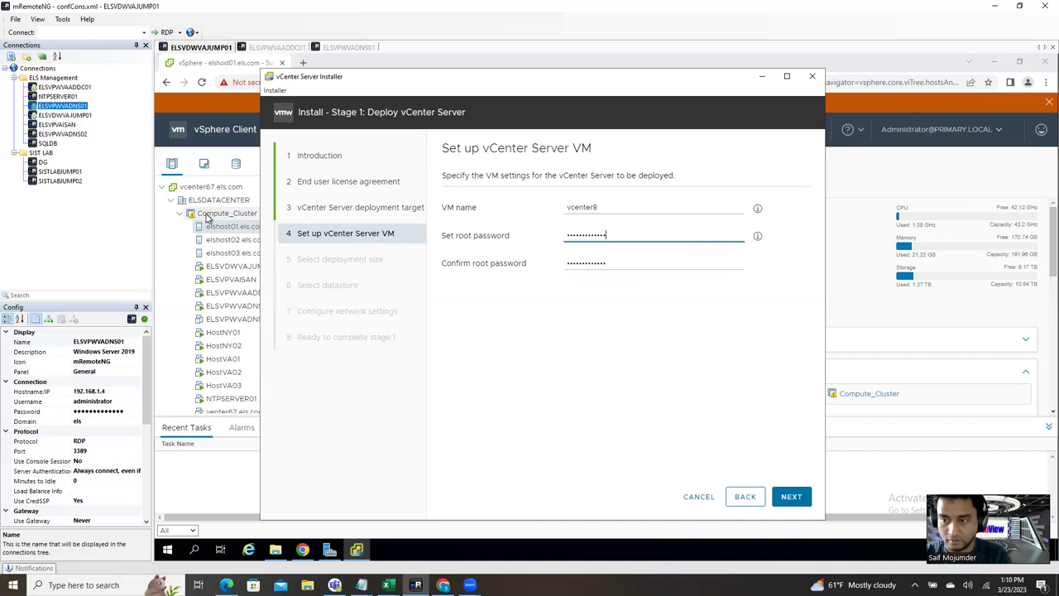
{"action": "key", "text": "Tab"}
{"action": "type", "text": "••••"}
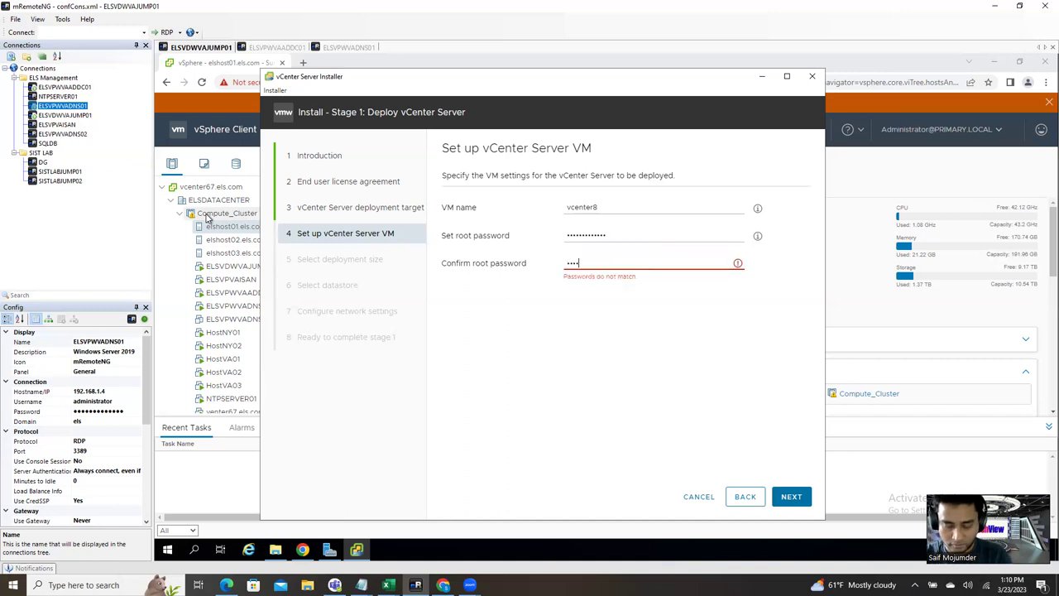
{"action": "type", "text": "••••••••"}
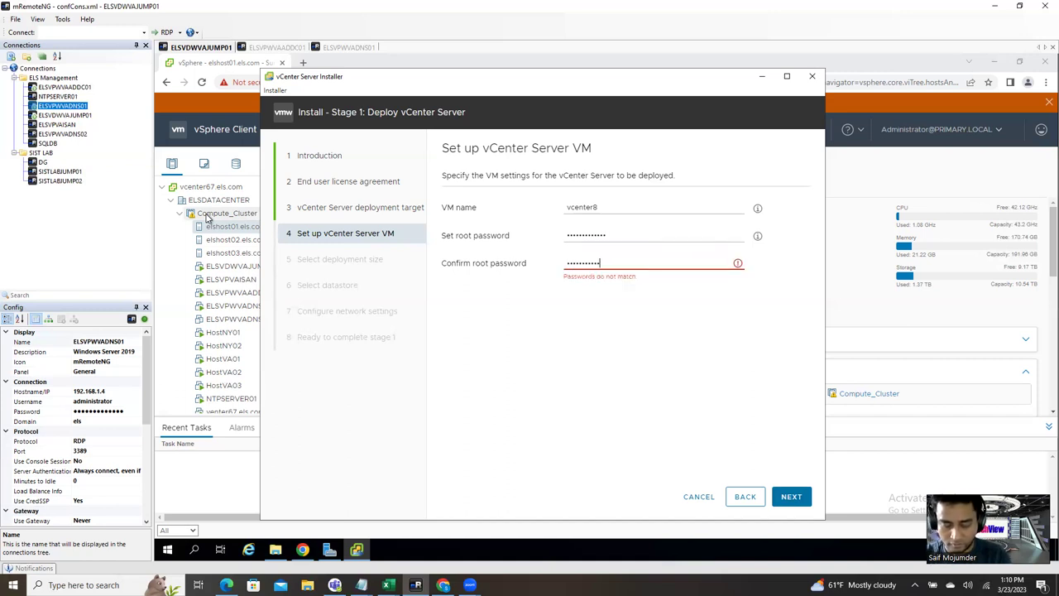
{"action": "type", "text": "•"}
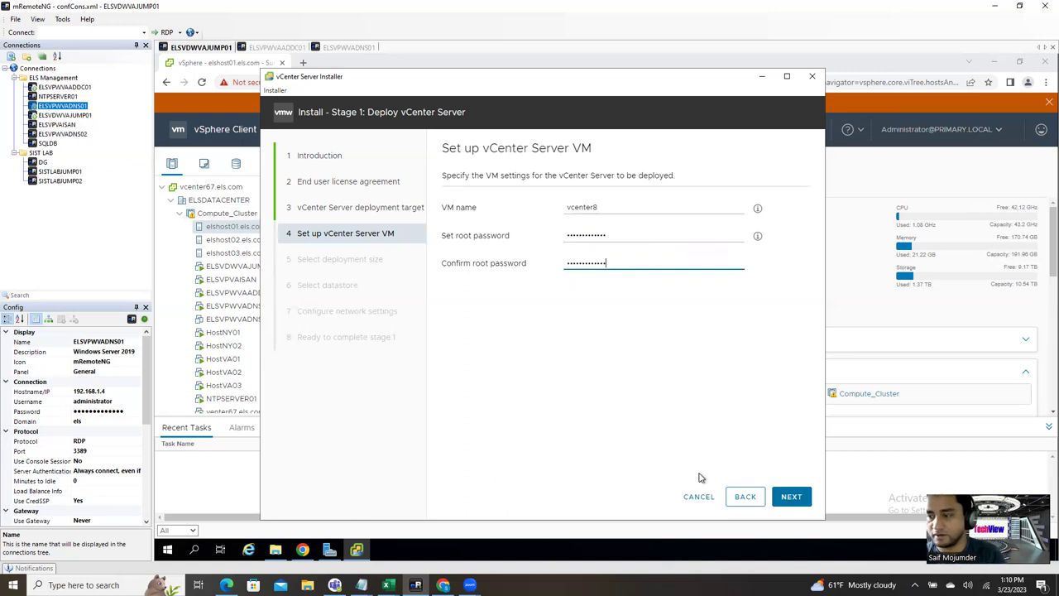
{"action": "left_click", "coordinate": [792, 498]}
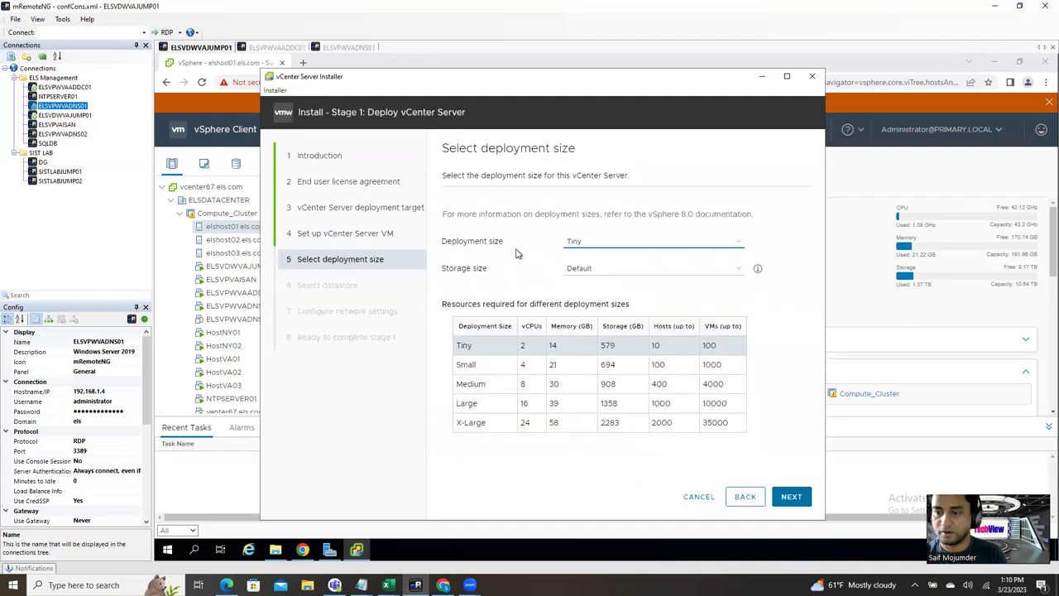
Step: Open the Deployment size list and keep Tiny selected
{"action": "left_click", "coordinate": [593, 246]}
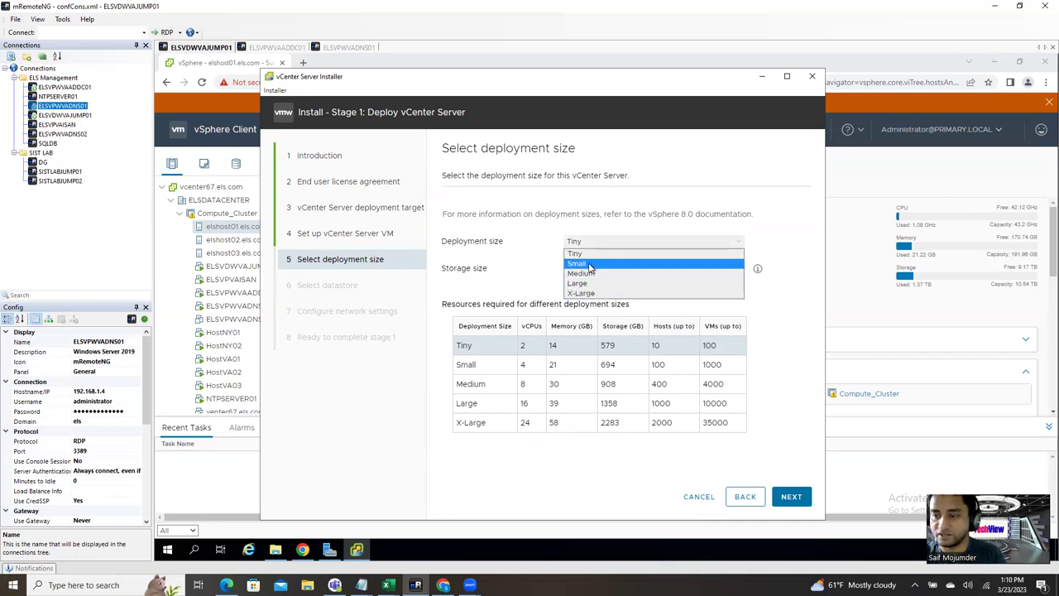
{"action": "left_click", "coordinate": [591, 255]}
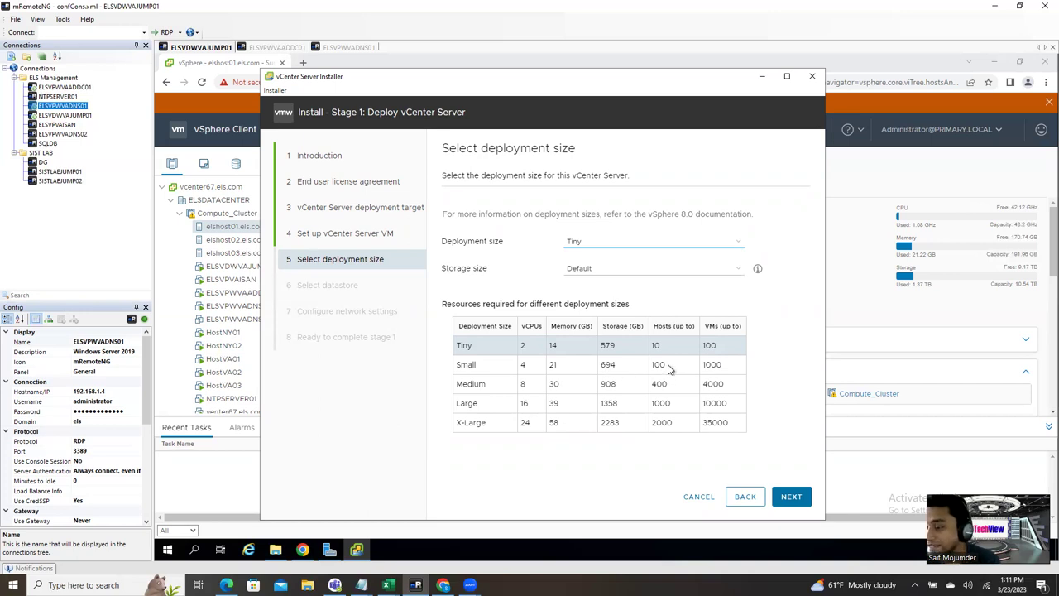
Step: Compare Small (100 hosts, 1000 VMs) and Medium (400 hosts, 4000 VMs) in the sizing table
{"action": "double_click", "coordinate": [458, 367]}
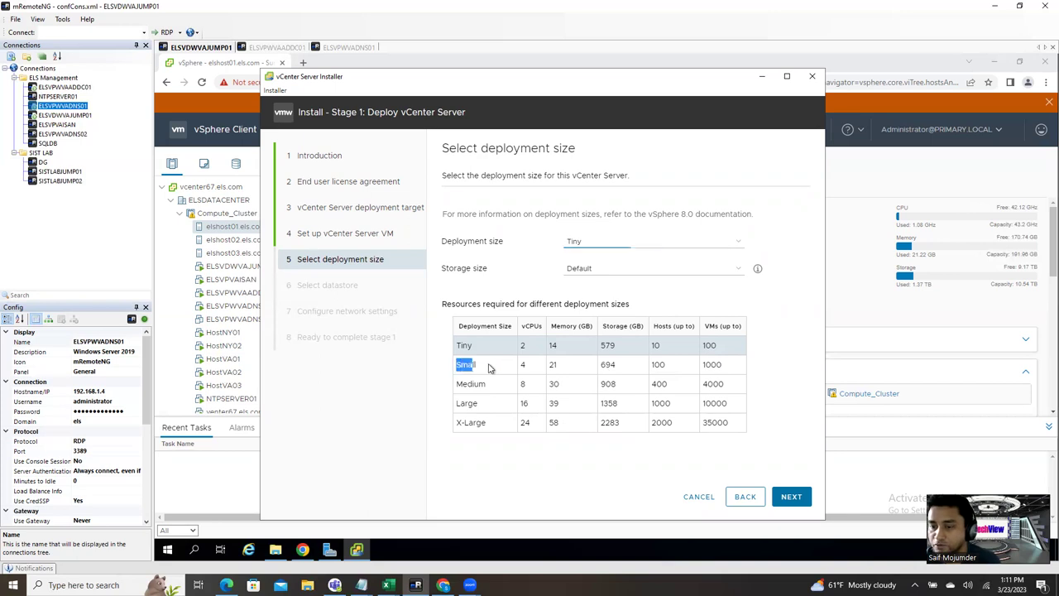
{"action": "left_click_drag", "start_coordinate": [669, 365], "coordinate": [652, 365]}
{"action": "left_click_drag", "start_coordinate": [731, 367], "coordinate": [704, 367]}
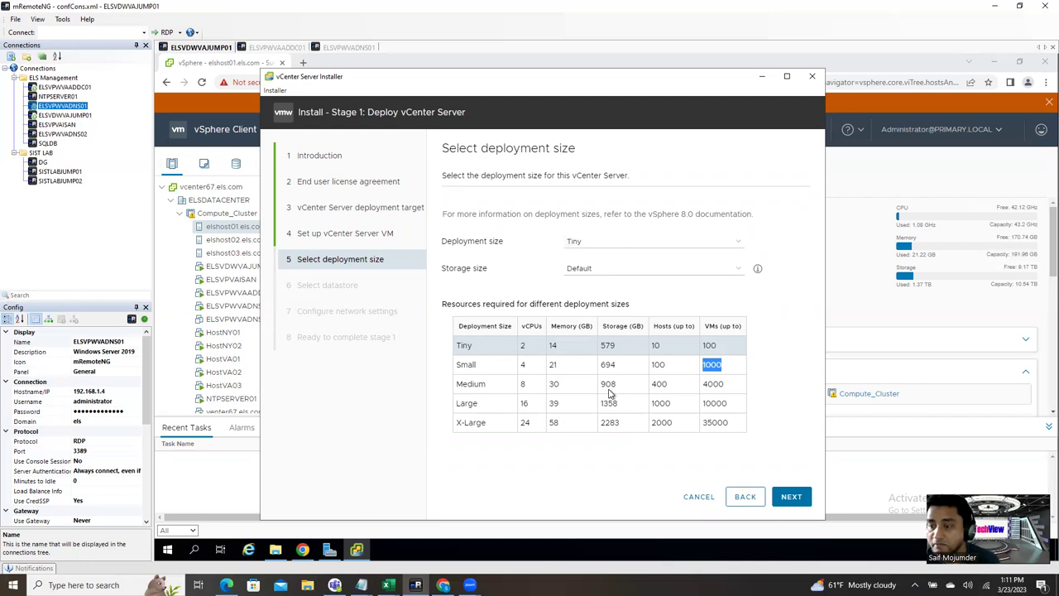
{"action": "double_click", "coordinate": [663, 384]}
{"action": "double_click", "coordinate": [724, 388]}
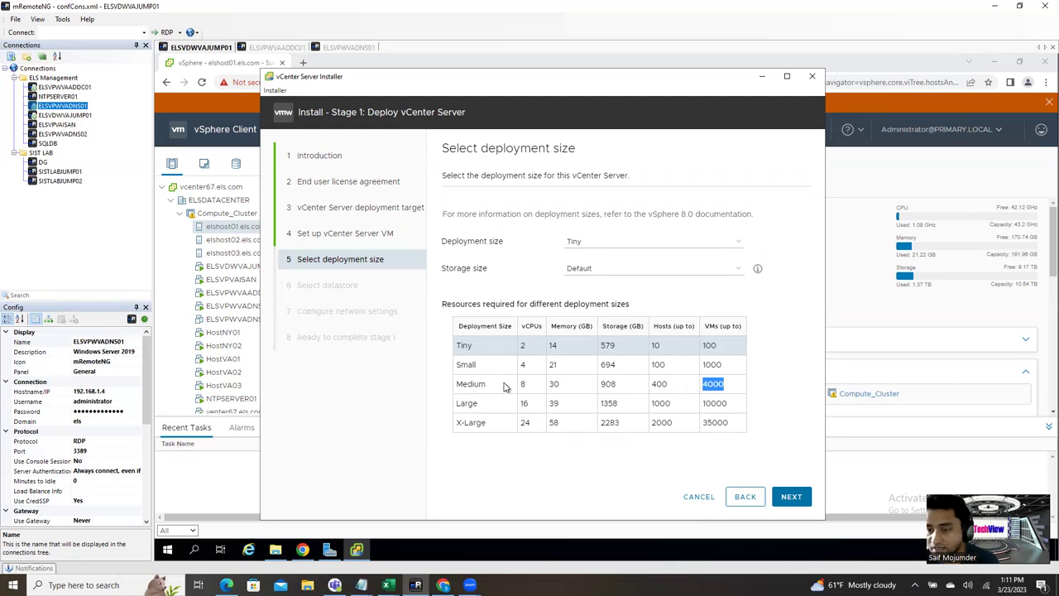
{"action": "double_click", "coordinate": [460, 386]}
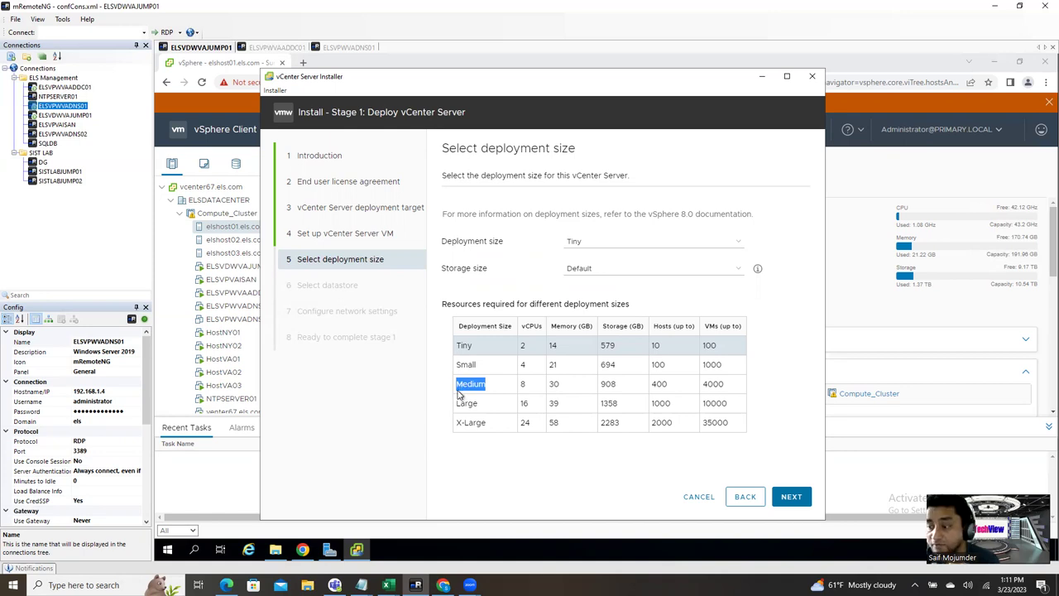
Step: Finish reviewing the sizing table, keep Tiny, and continue to datastore selection
{"action": "left_click", "coordinate": [492, 372]}
{"action": "left_click_drag", "start_coordinate": [491, 373], "coordinate": [455, 365]}
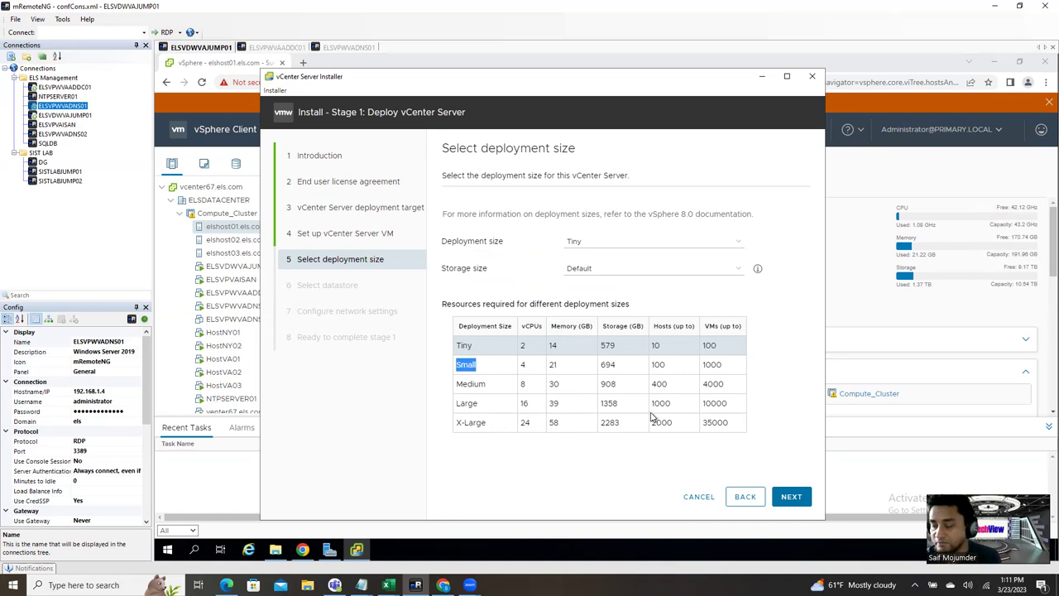
{"action": "left_click", "coordinate": [499, 379]}
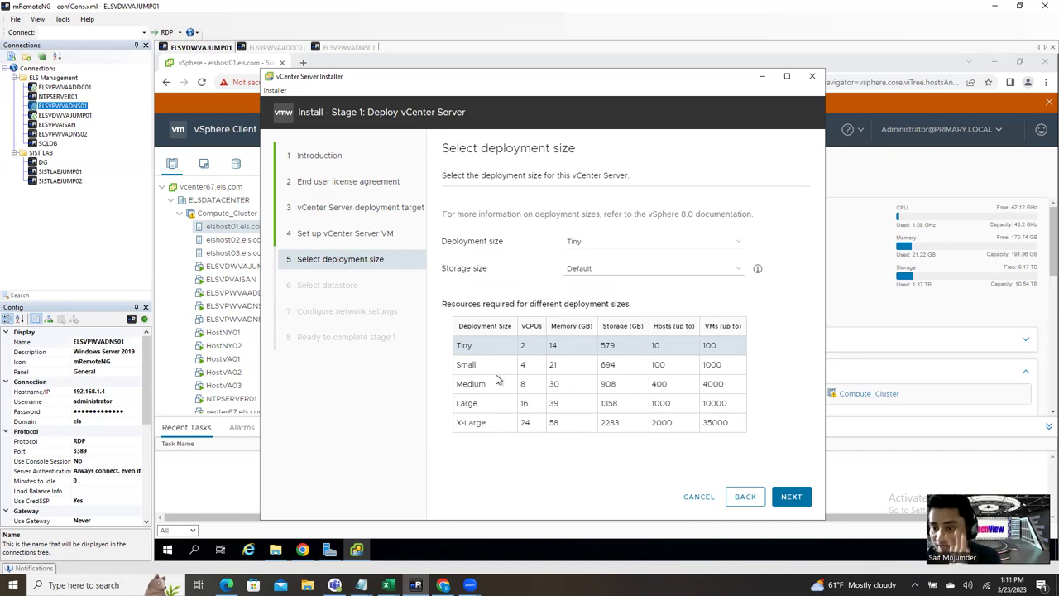
{"action": "left_click_drag", "start_coordinate": [486, 386], "coordinate": [457, 391]}
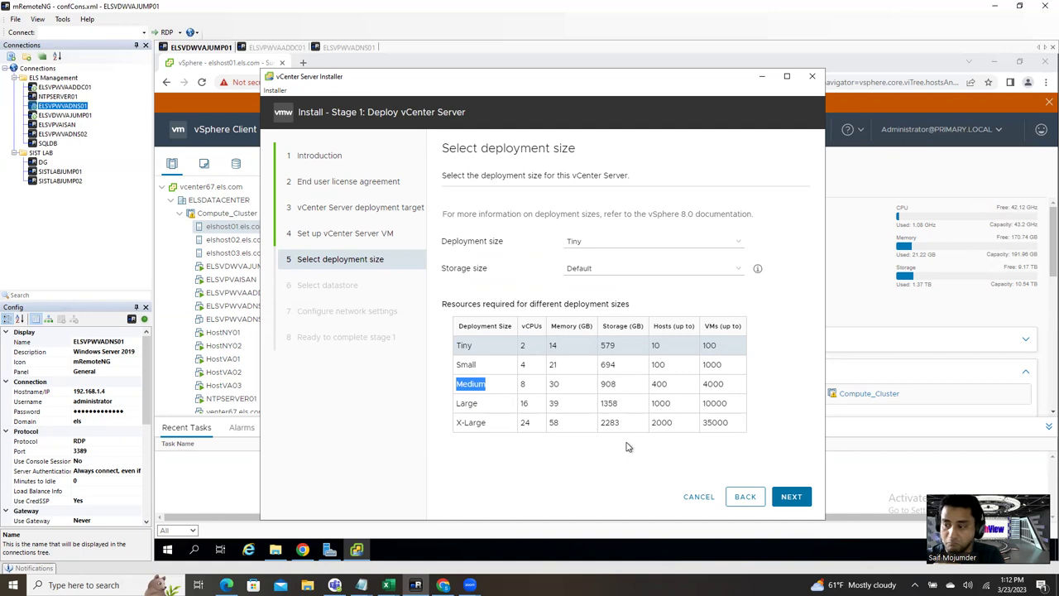
{"action": "triple_click", "coordinate": [485, 419]}
{"action": "left_click", "coordinate": [563, 401]}
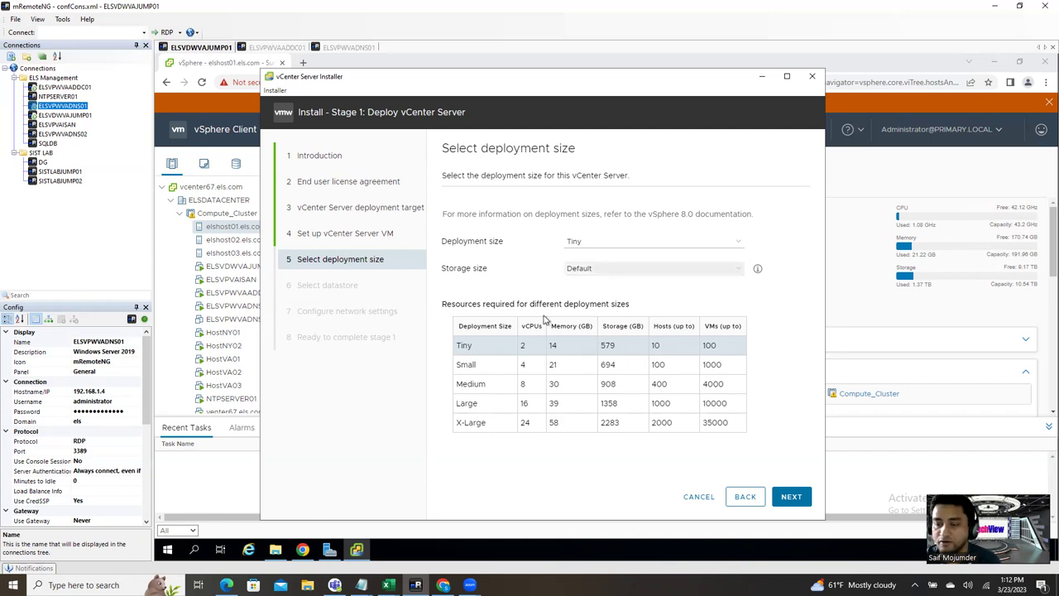
{"action": "left_click", "coordinate": [787, 497]}
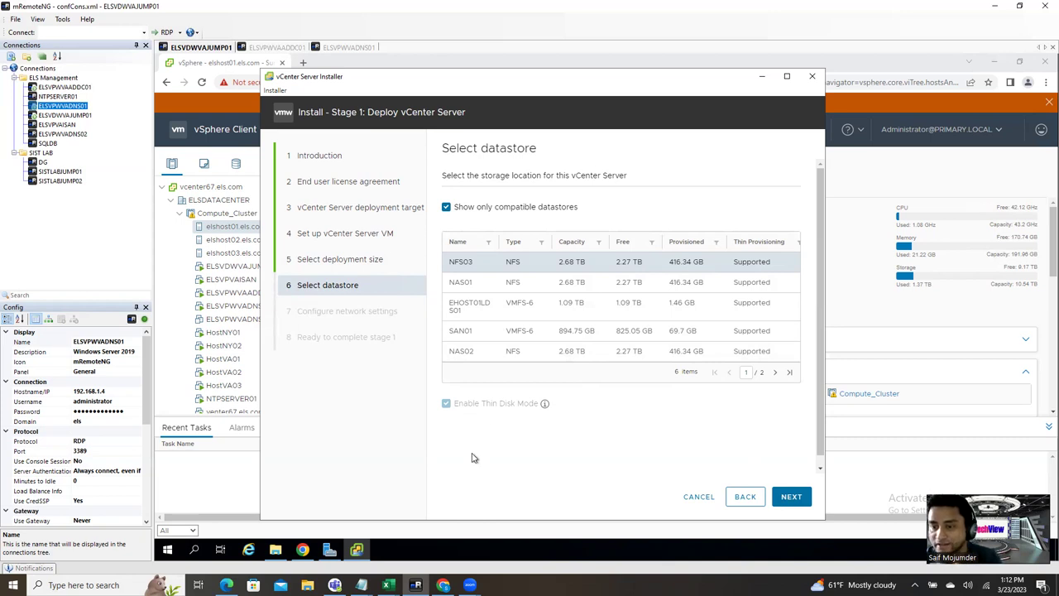
Step: Select the NAS01 datastore and continue to the network settings
{"action": "left_click", "coordinate": [475, 284]}
{"action": "left_click", "coordinate": [484, 263]}
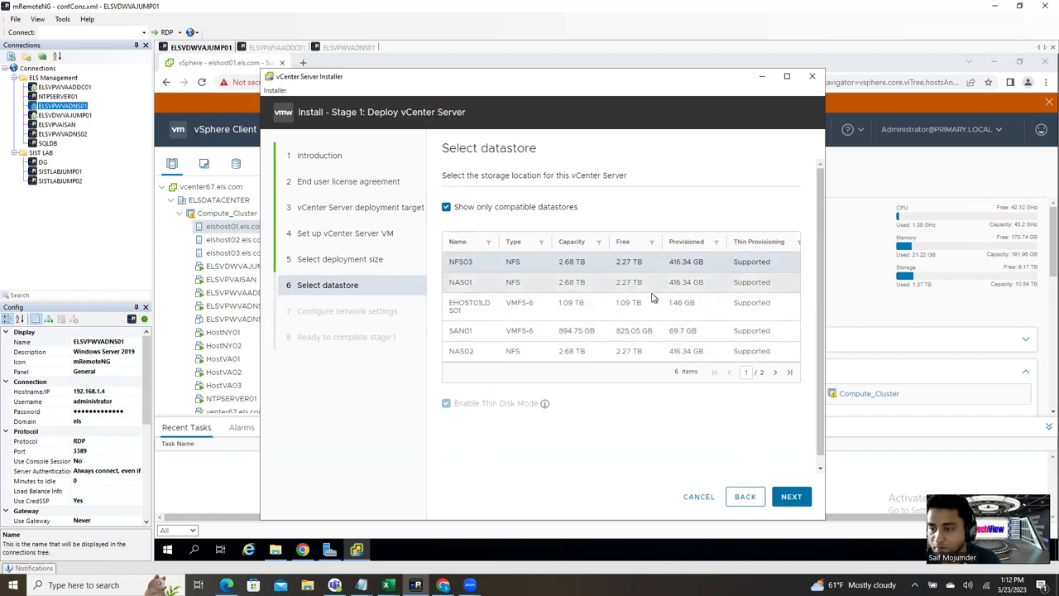
{"action": "left_click", "coordinate": [498, 286]}
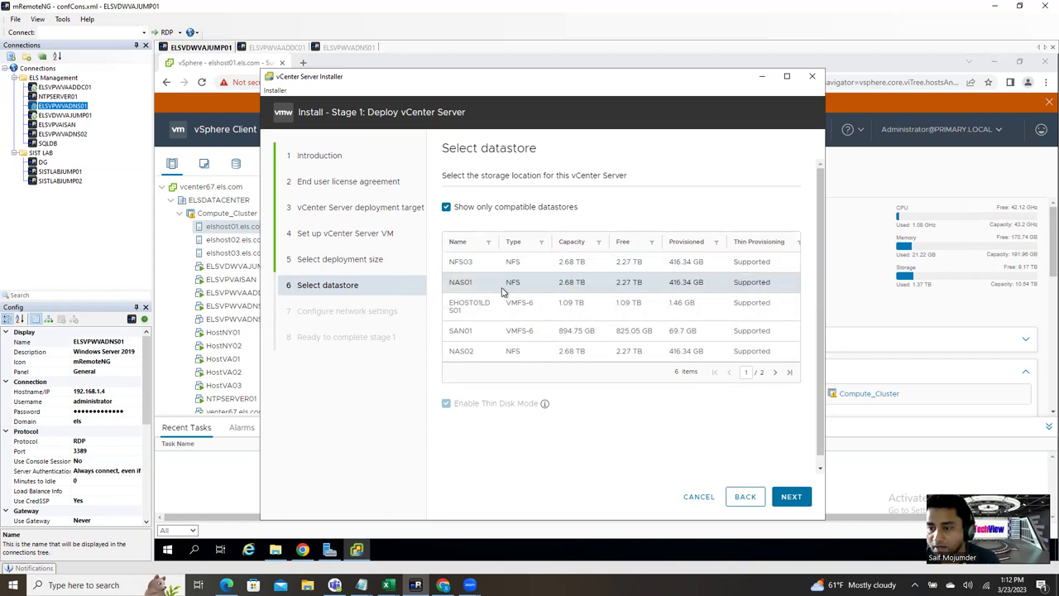
{"action": "left_click", "coordinate": [793, 501]}
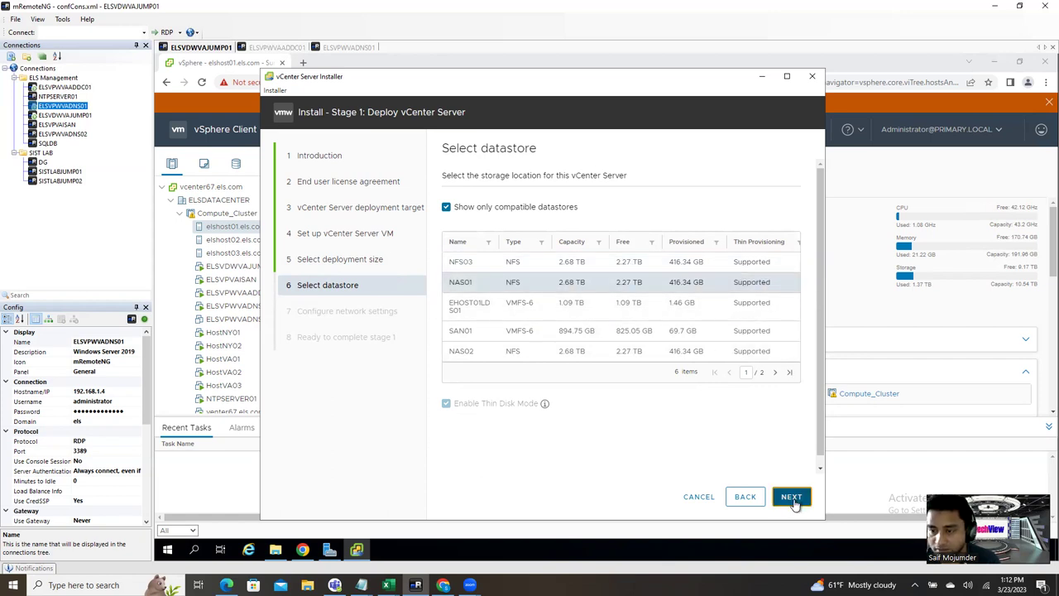
{"action": "left_click", "coordinate": [631, 205]}
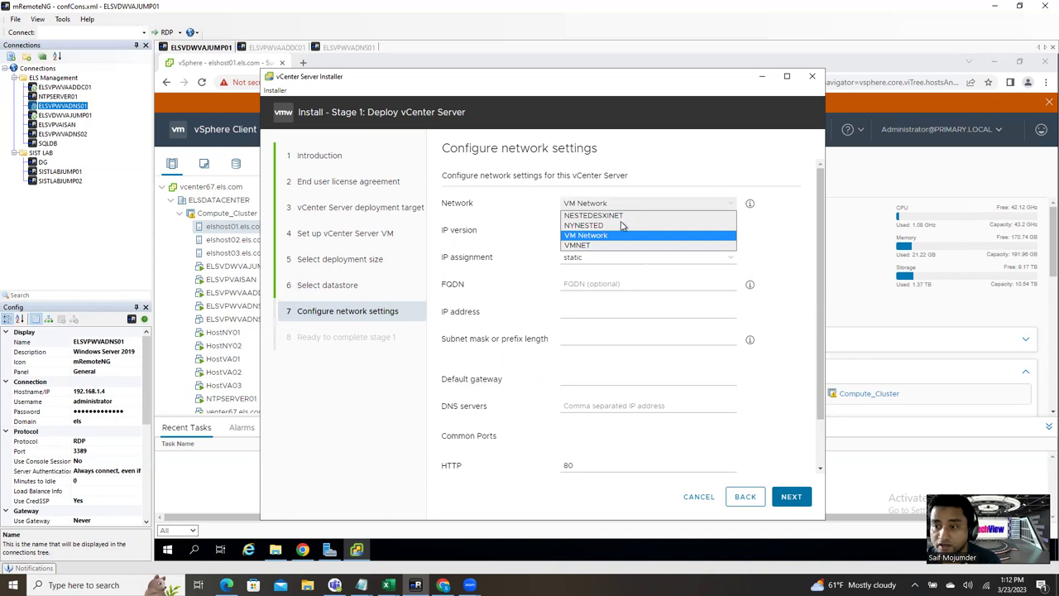
Step: Keep VM Network, clear the pasted FQDN, and switch to the ELSVPWVADNS01 session
{"action": "left_click", "coordinate": [613, 237]}
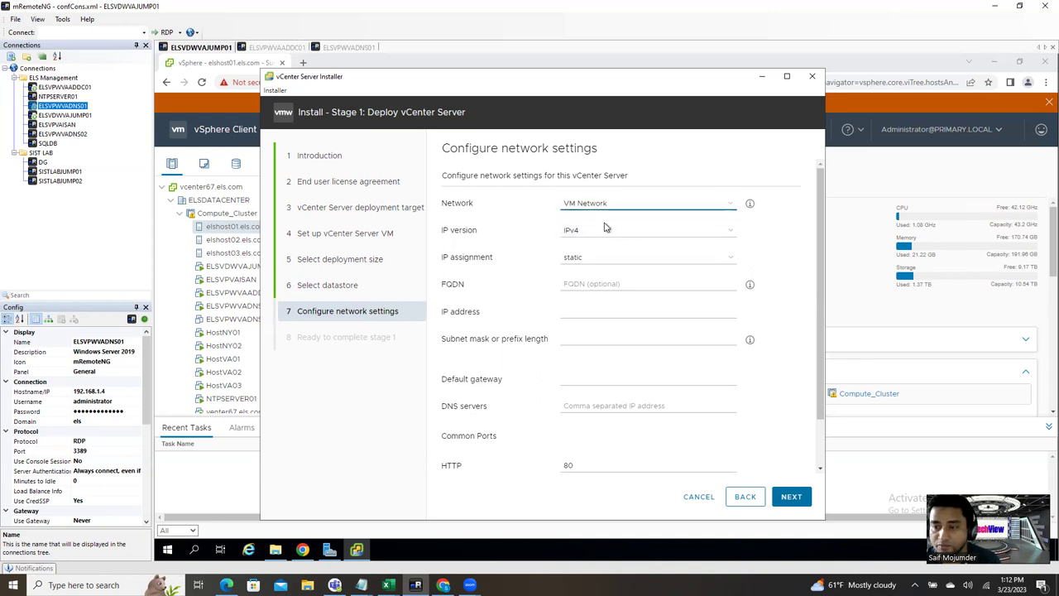
{"action": "left_click", "coordinate": [608, 285]}
{"action": "type", "text": "elshost01.els.com"}
{"action": "left_click_drag", "start_coordinate": [625, 284], "coordinate": [478, 287]}
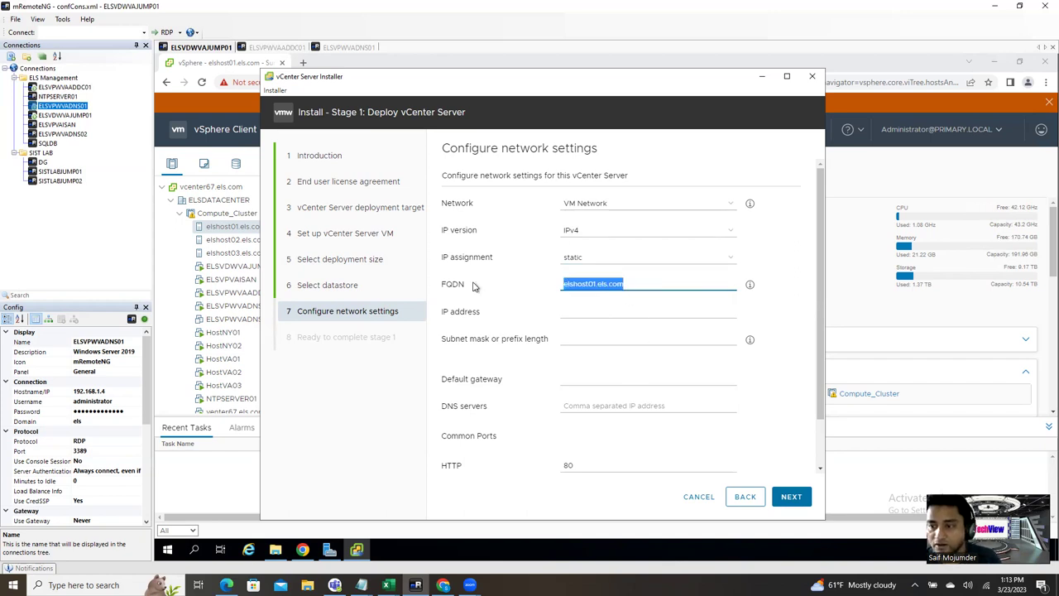
{"action": "key", "text": "BackSpace"}
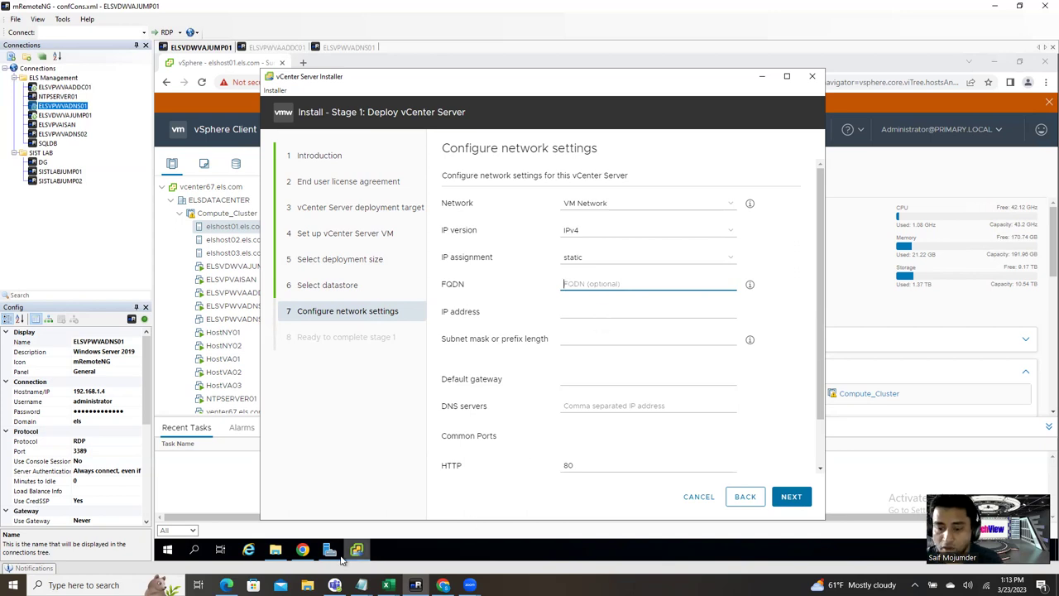
{"action": "left_click", "coordinate": [347, 47]}
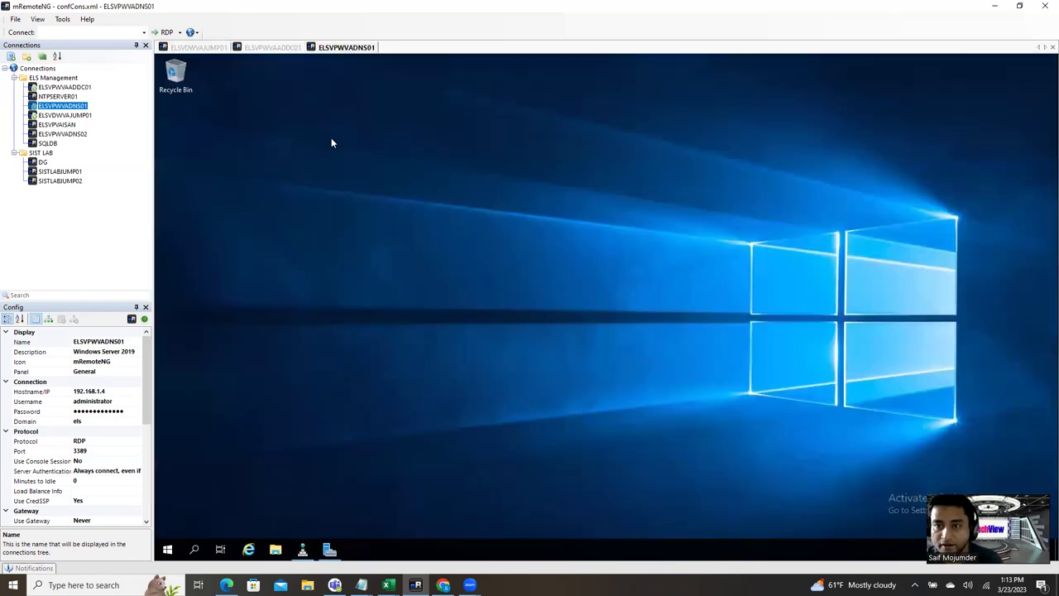
Step: Open the vcenter8 host record in DNS Manager and copy its FQDN vcenter8.els.com
{"action": "left_click", "coordinate": [303, 550]}
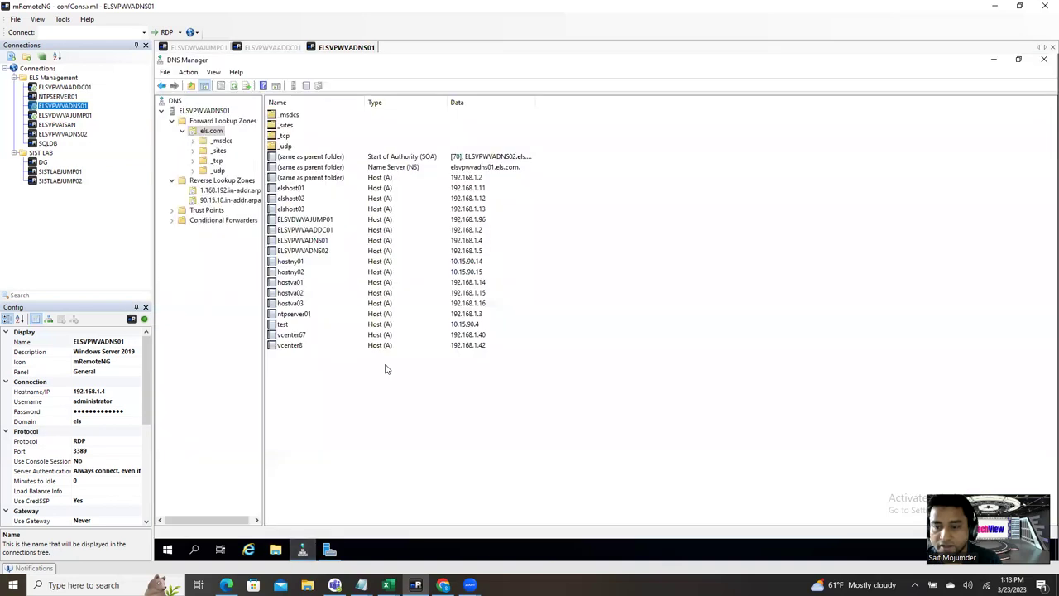
{"action": "double_click", "coordinate": [303, 348]}
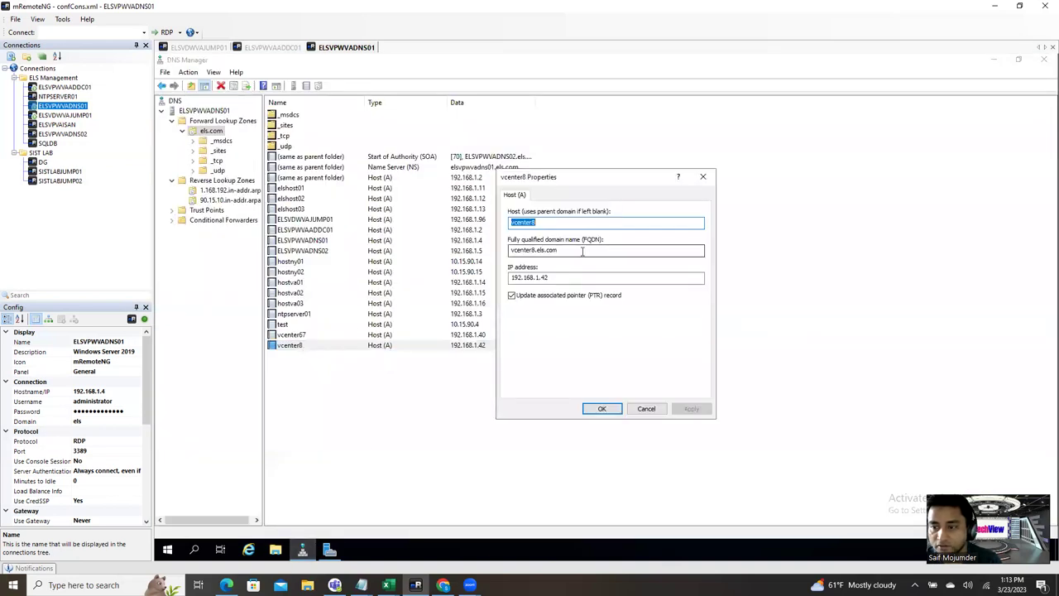
{"action": "key", "text": "Tab"}
{"action": "key", "text": "ctrl+c"}
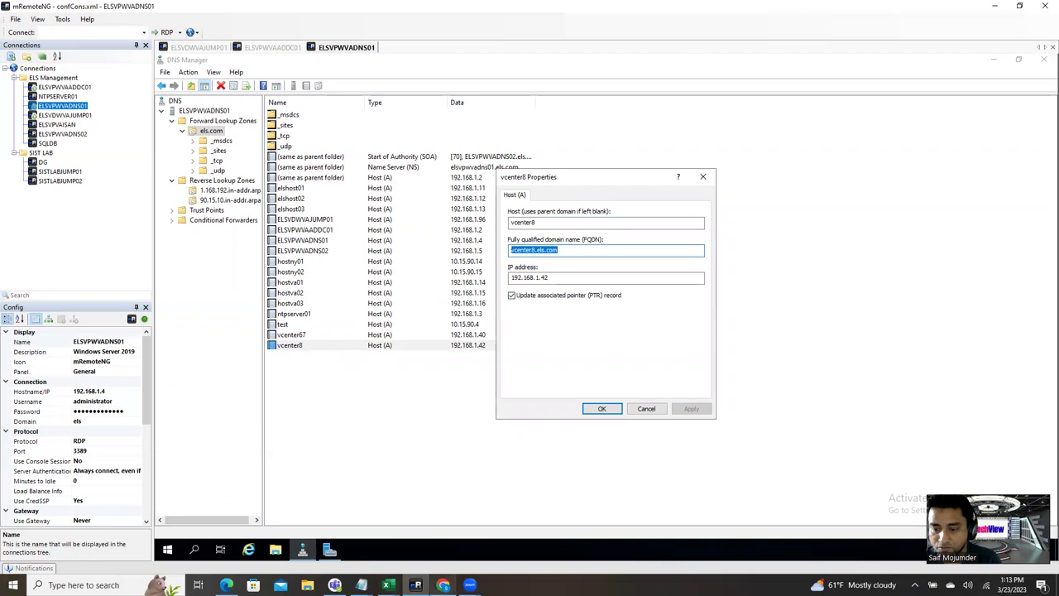
Step: Enter FQDN vcenter8.els.com, IP 192.168.1.42, mask 255.255.255.0 and gateway 192.168.1.1
{"action": "left_click", "coordinate": [203, 47]}
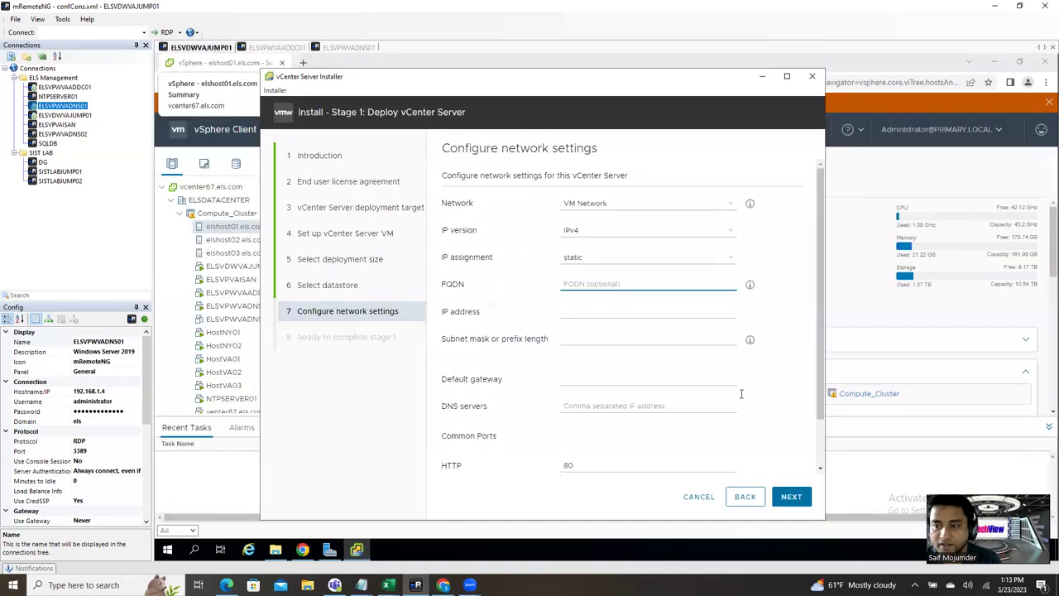
{"action": "key", "text": "ctrl+v"}
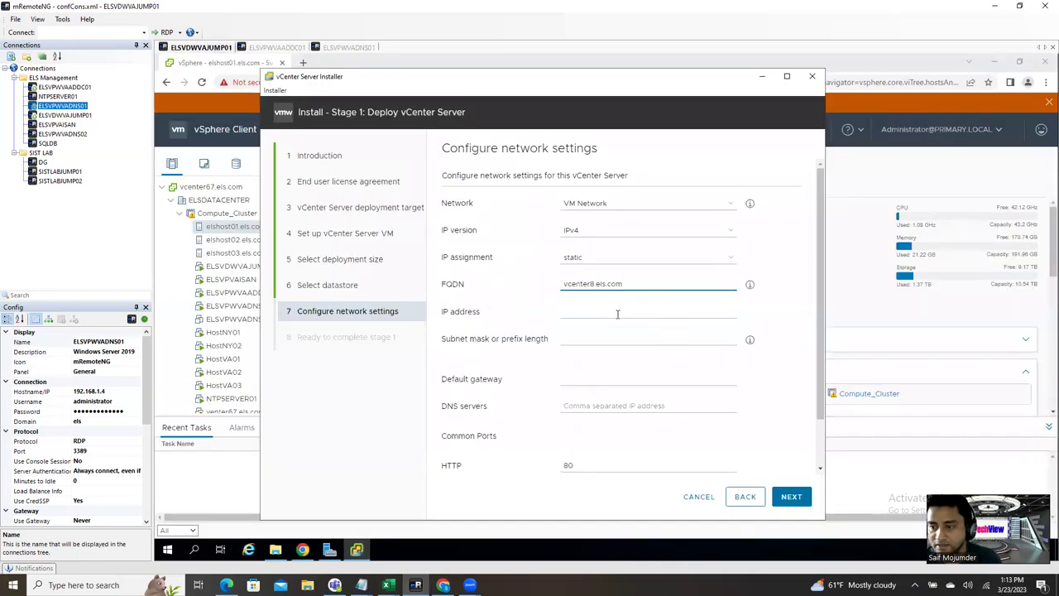
{"action": "left_click", "coordinate": [607, 311]}
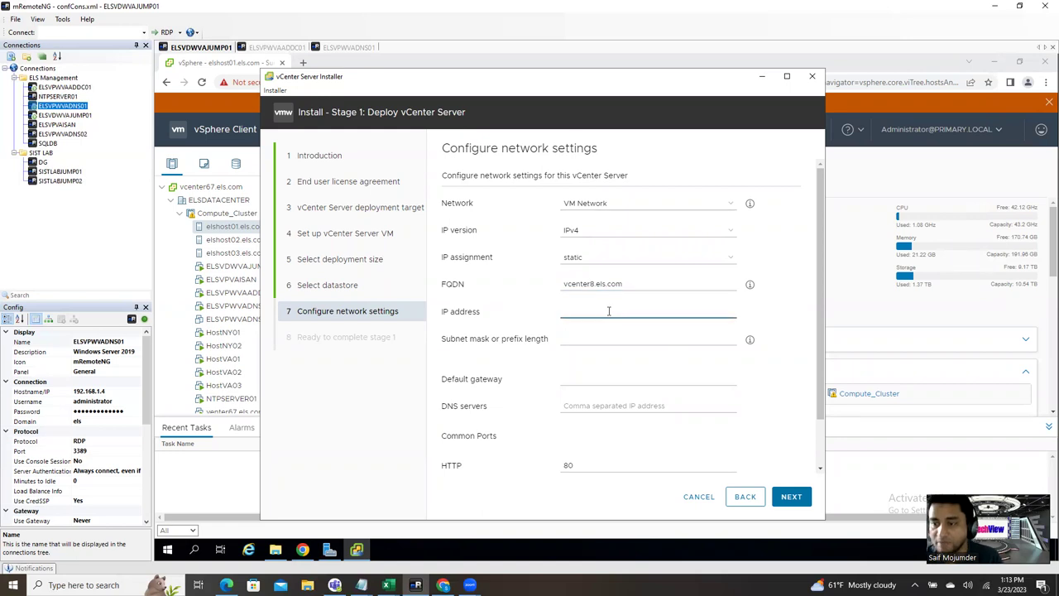
{"action": "type", "text": "1"}
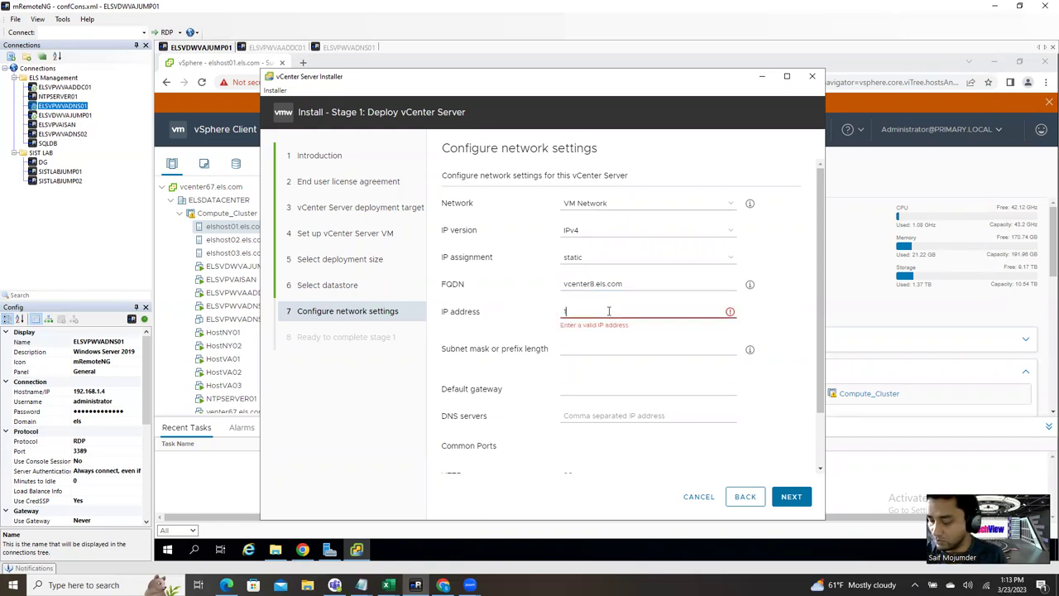
{"action": "type", "text": "92.168.1"}
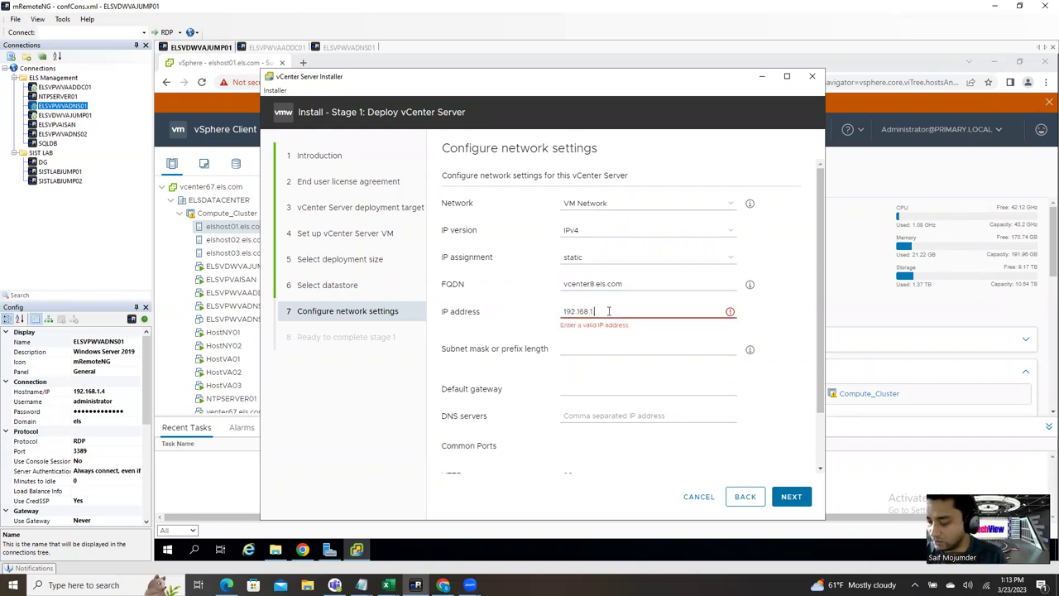
{"action": "type", "text": ".42"}
{"action": "left_click", "coordinate": [601, 339]}
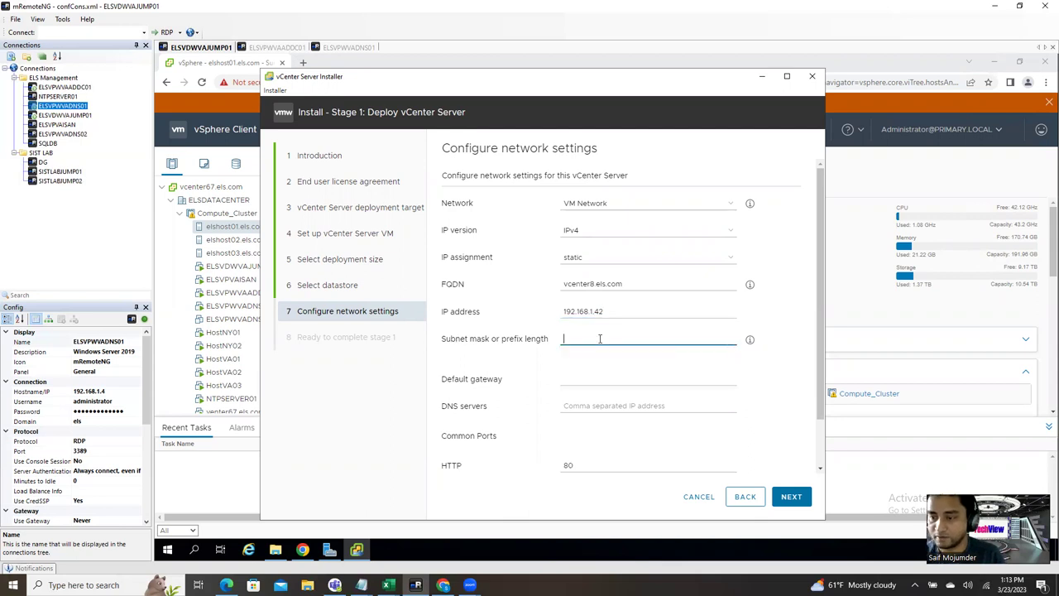
{"action": "type", "text": "255.255.255.0"}
{"action": "left_click", "coordinate": [617, 374]}
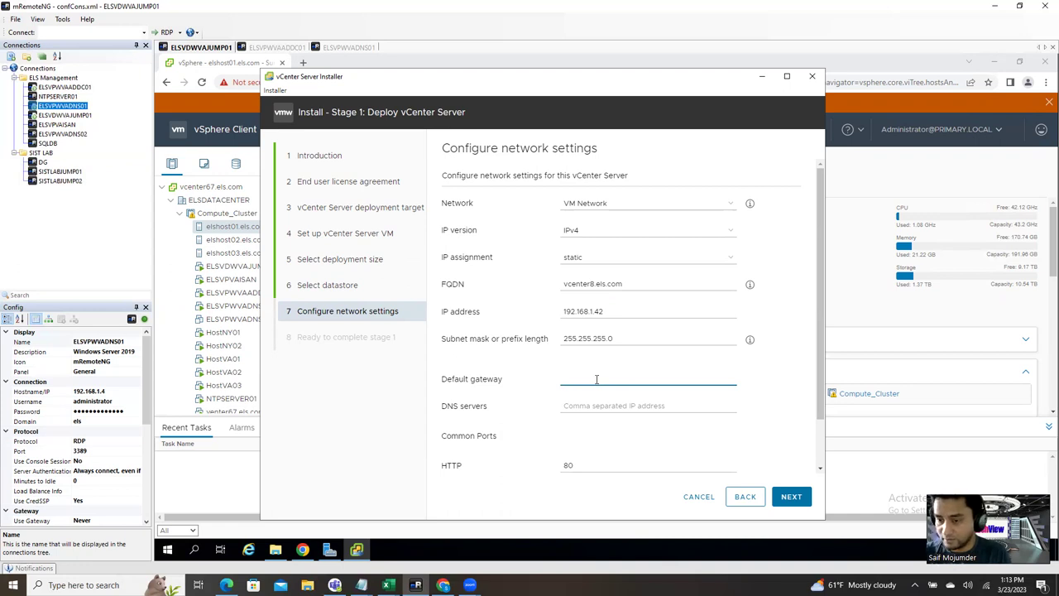
{"action": "type", "text": "192.1"}
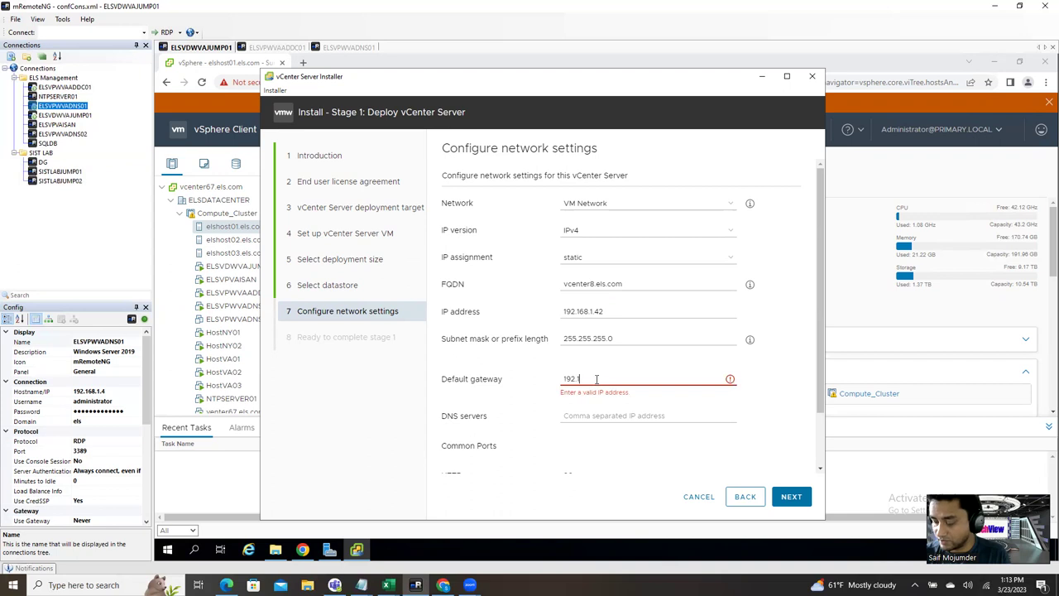
{"action": "type", "text": "68.1.1"}
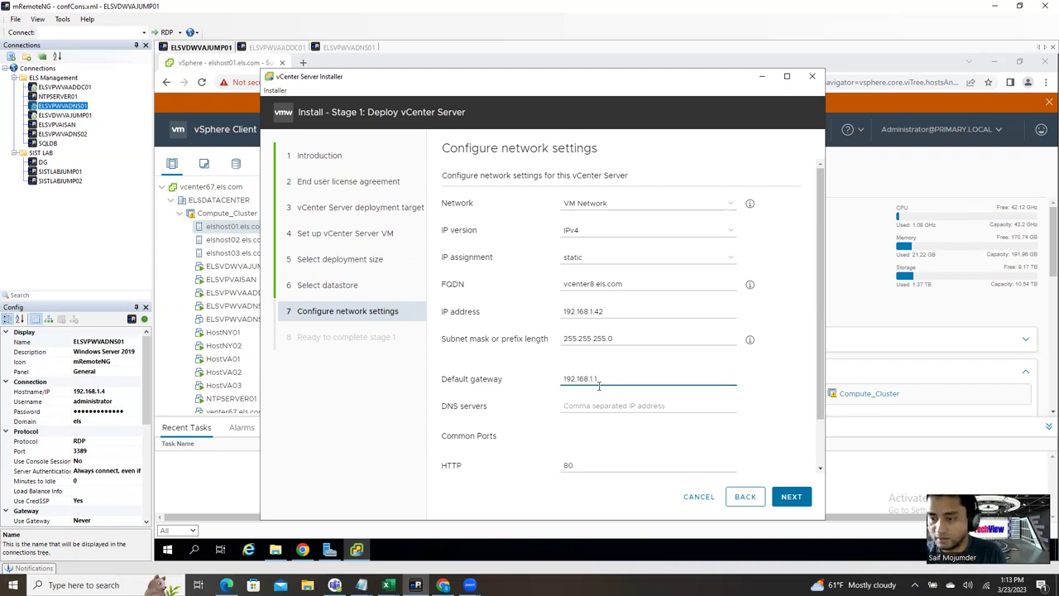
{"action": "left_click", "coordinate": [614, 405]}
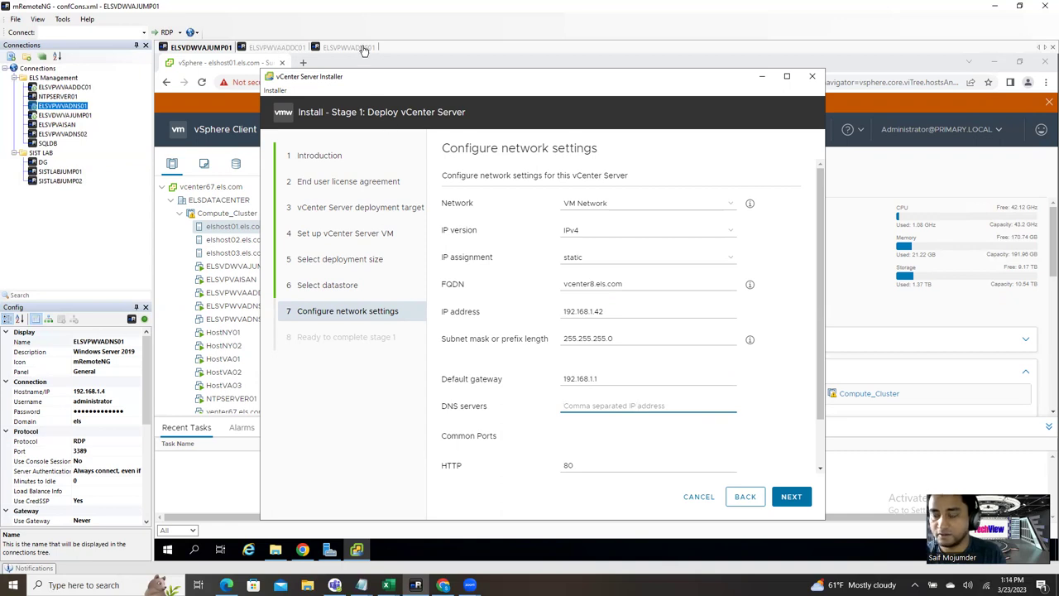
{"action": "left_click", "coordinate": [364, 50]}
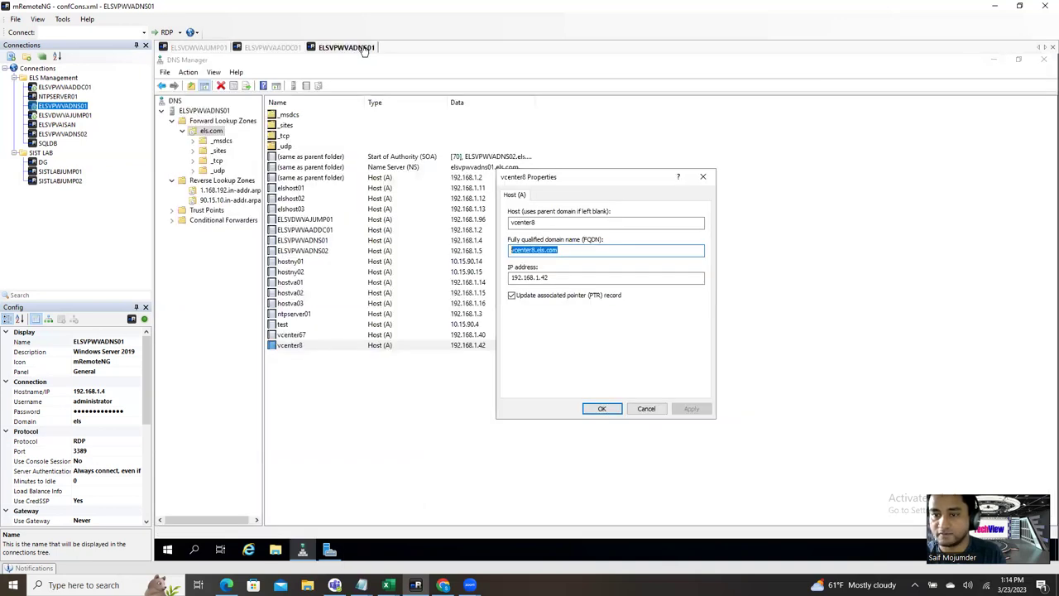
Step: Check the DNS server addresses and 90.15.10.in-addr.arpa PTR records, then return to the installer
{"action": "left_click", "coordinate": [702, 176]}
{"action": "left_click", "coordinate": [477, 168]}
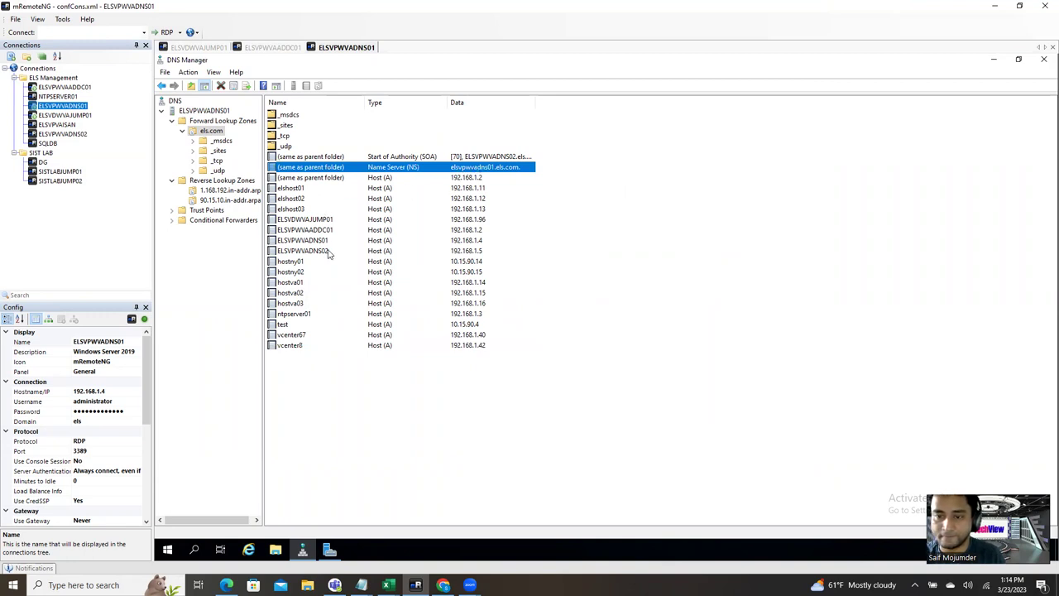
{"action": "left_click", "coordinate": [311, 252]}
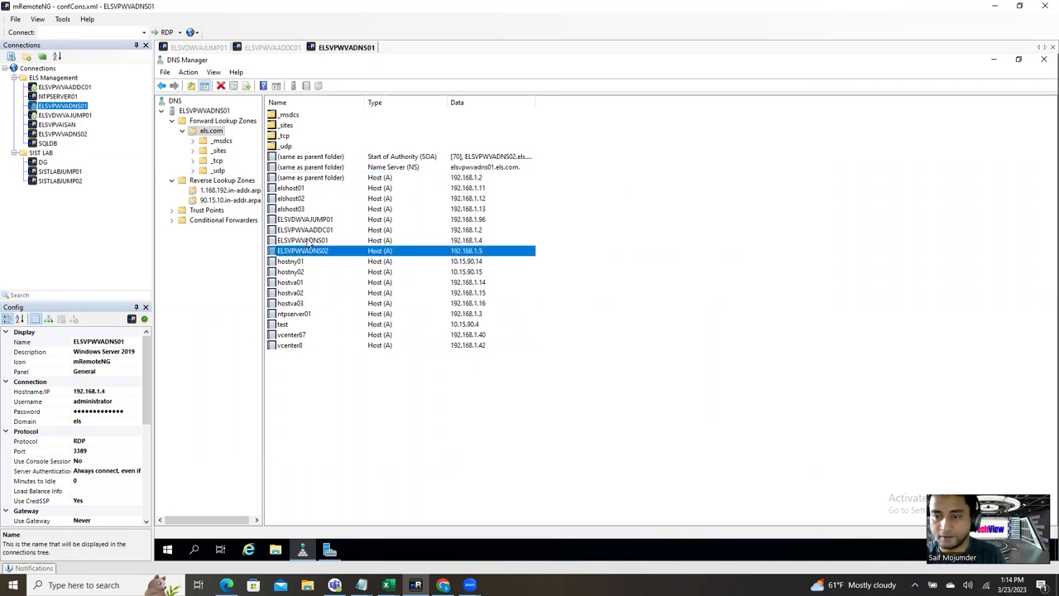
{"action": "left_click", "coordinate": [306, 240]}
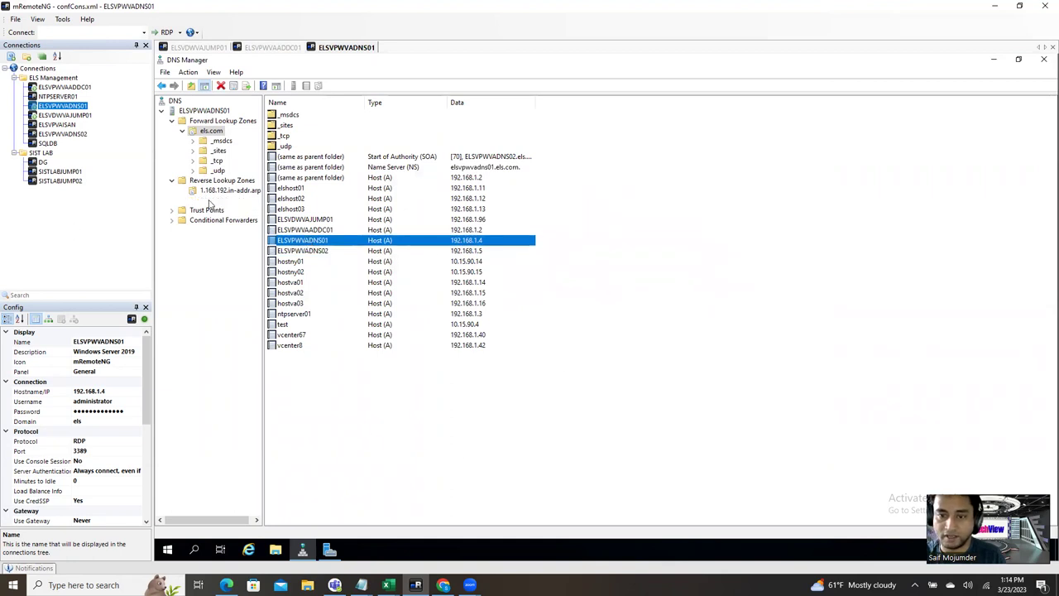
{"action": "left_click", "coordinate": [211, 201]}
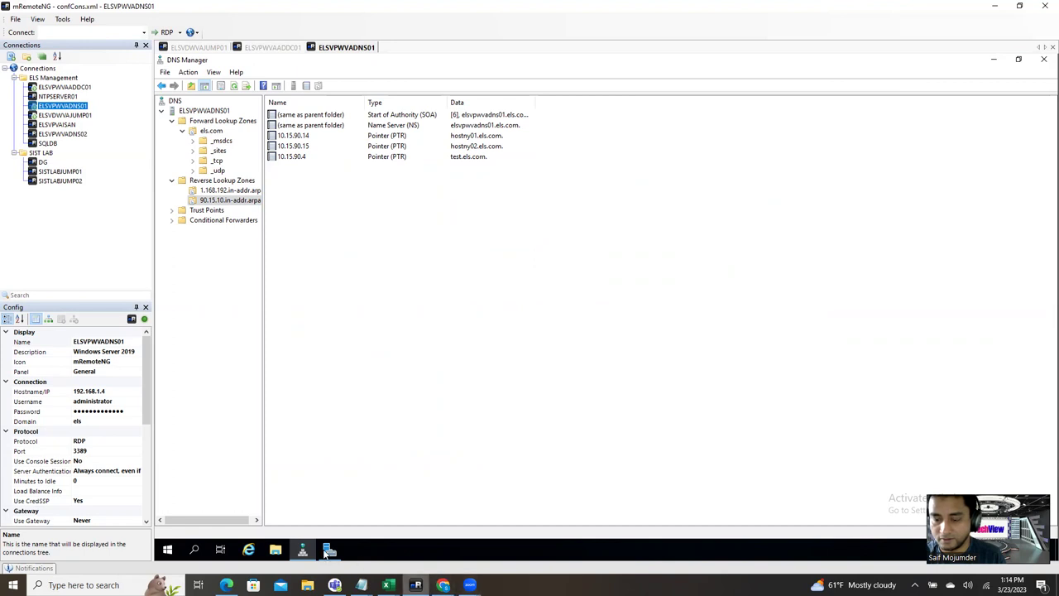
{"action": "mouse_move", "coordinate": [331, 553]}
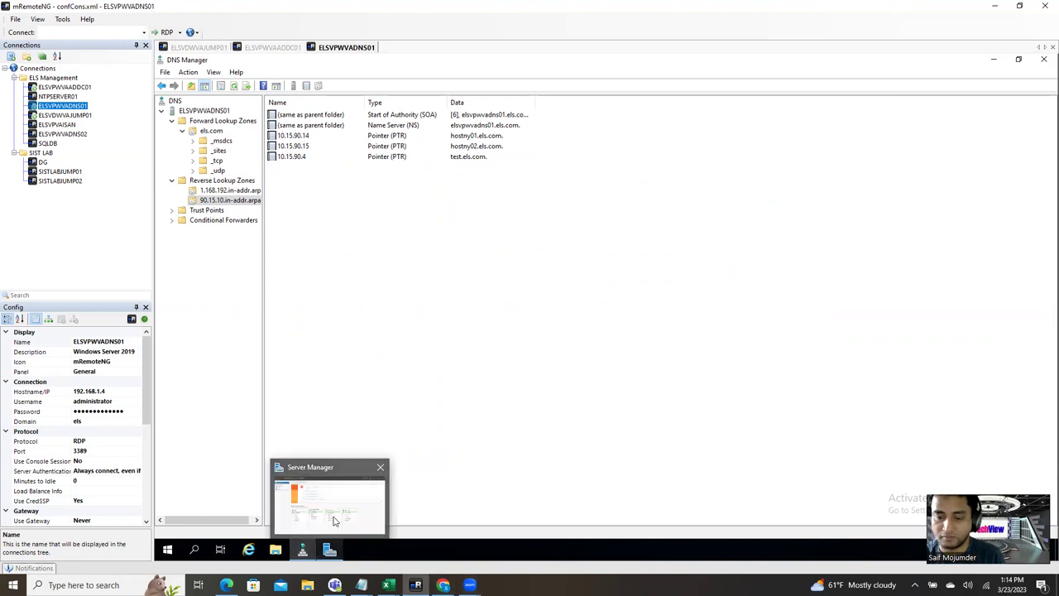
{"action": "left_click", "coordinate": [195, 47]}
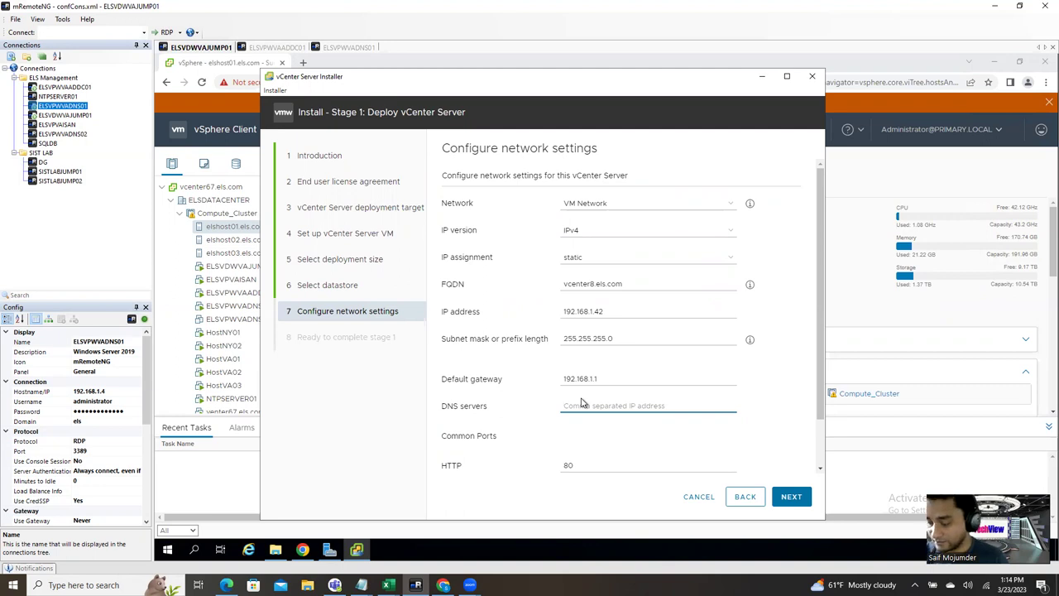
Step: Enter DNS servers 192.168.1.4,10.15.90.4 and submit the network settings for validation
{"action": "type", "text": "192."}
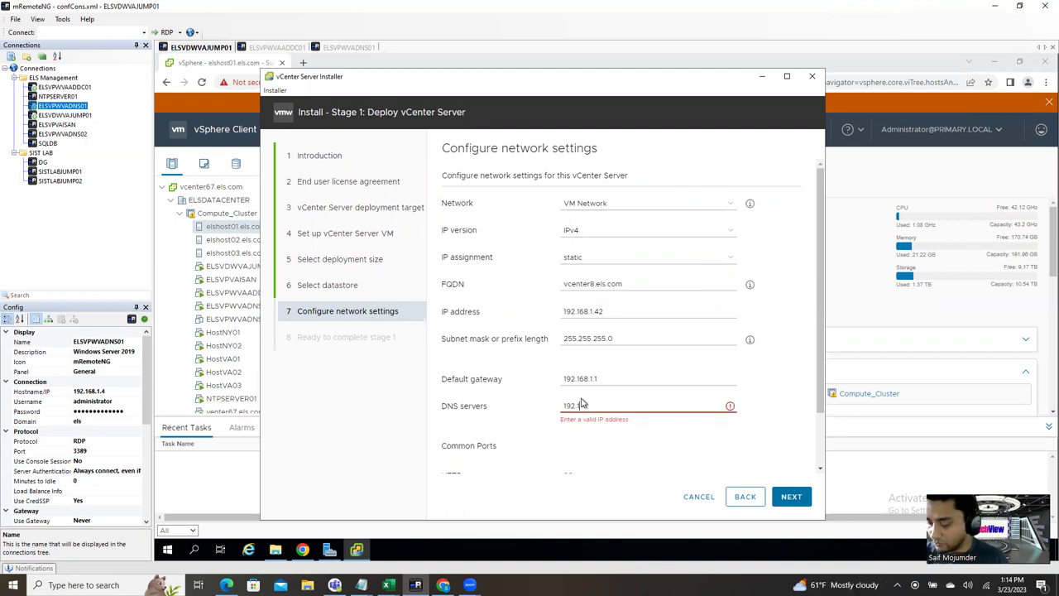
{"action": "type", "text": "168.1.4"}
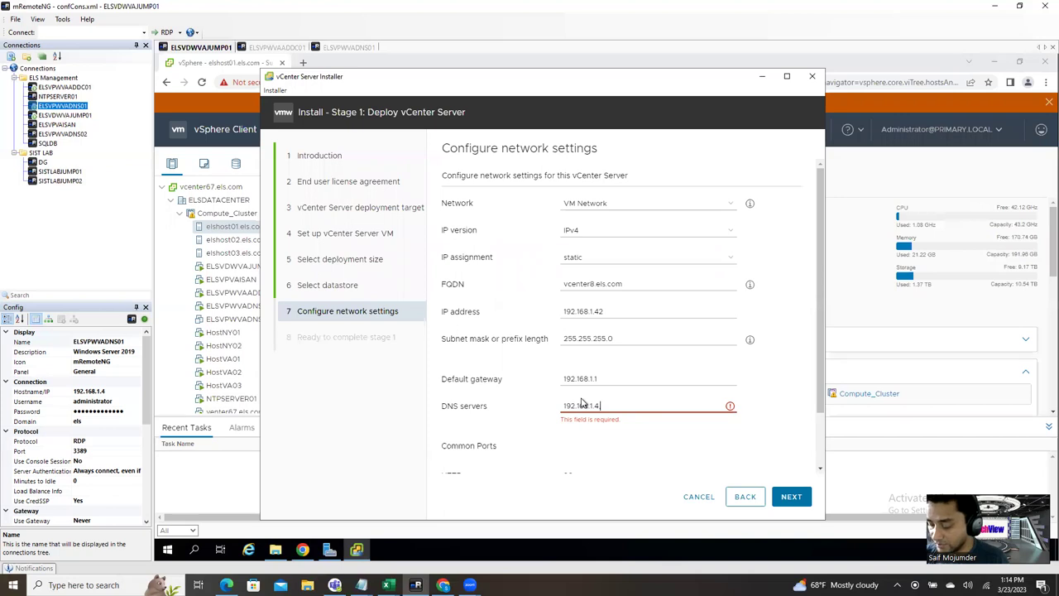
{"action": "type", "text": ".4,10"}
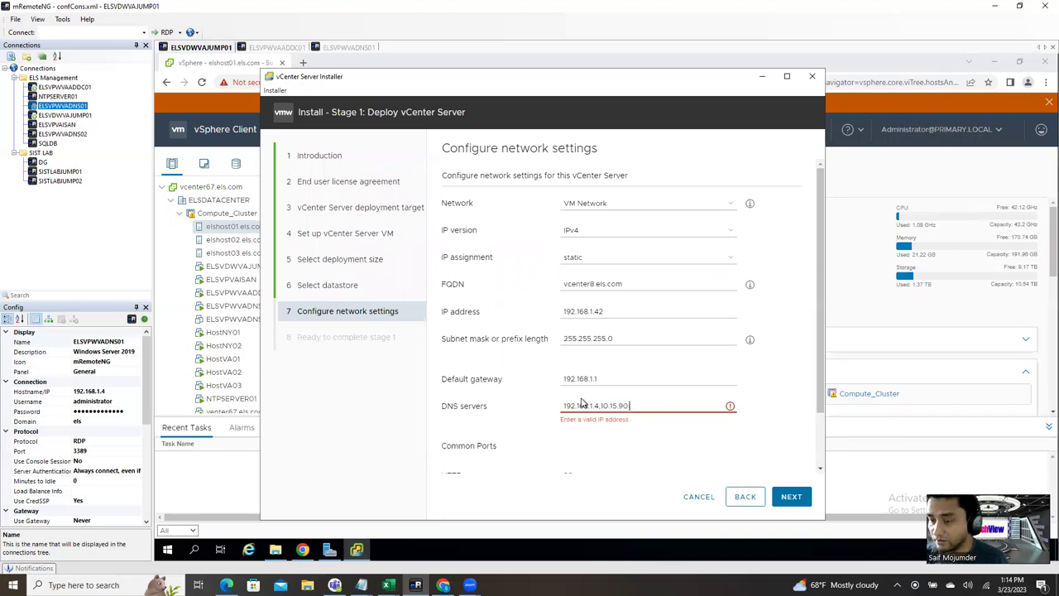
{"action": "type", "text": ".15.90"}
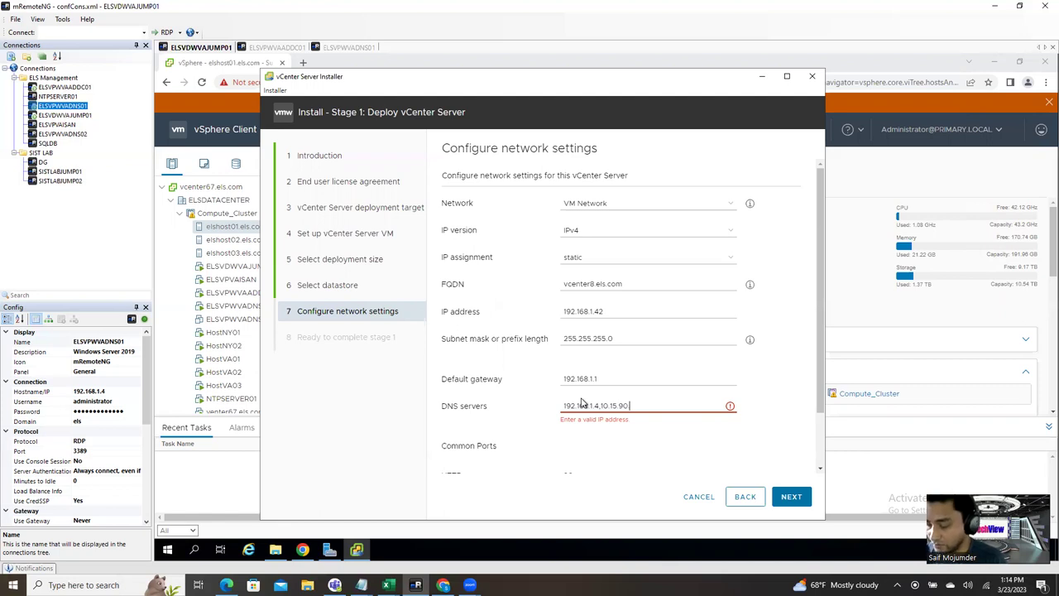
{"action": "type", "text": ".4"}
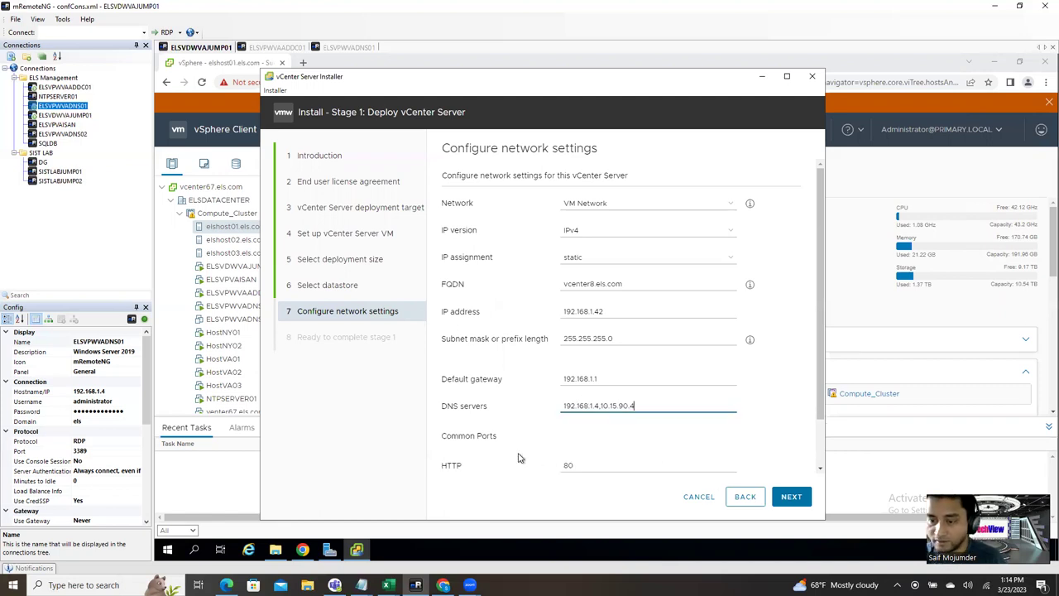
{"action": "scroll", "coordinate": [608, 463], "scroll_direction": "down", "scroll_amount": 1}
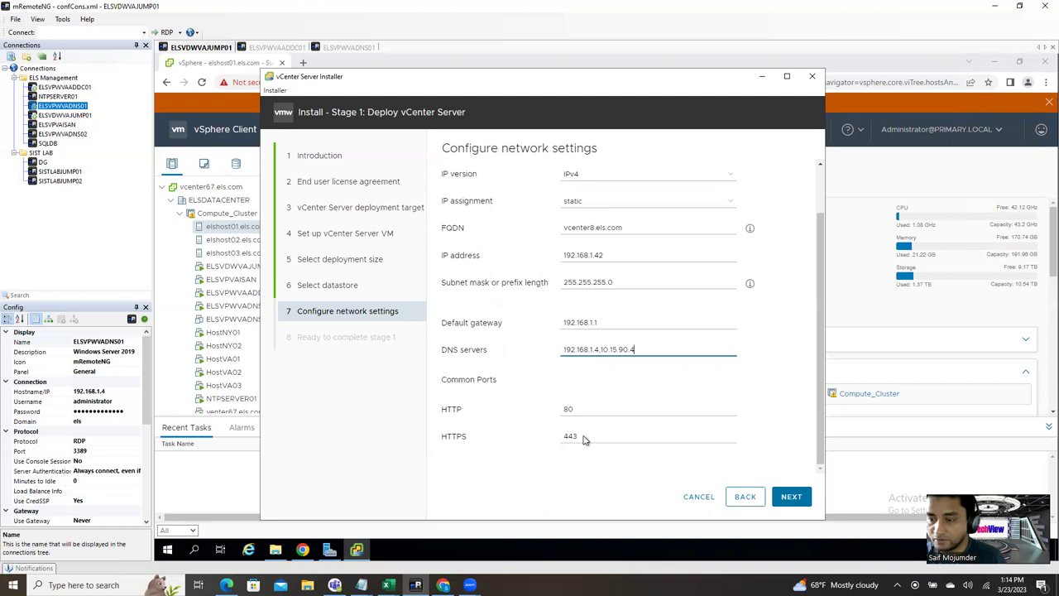
{"action": "left_click", "coordinate": [792, 496]}
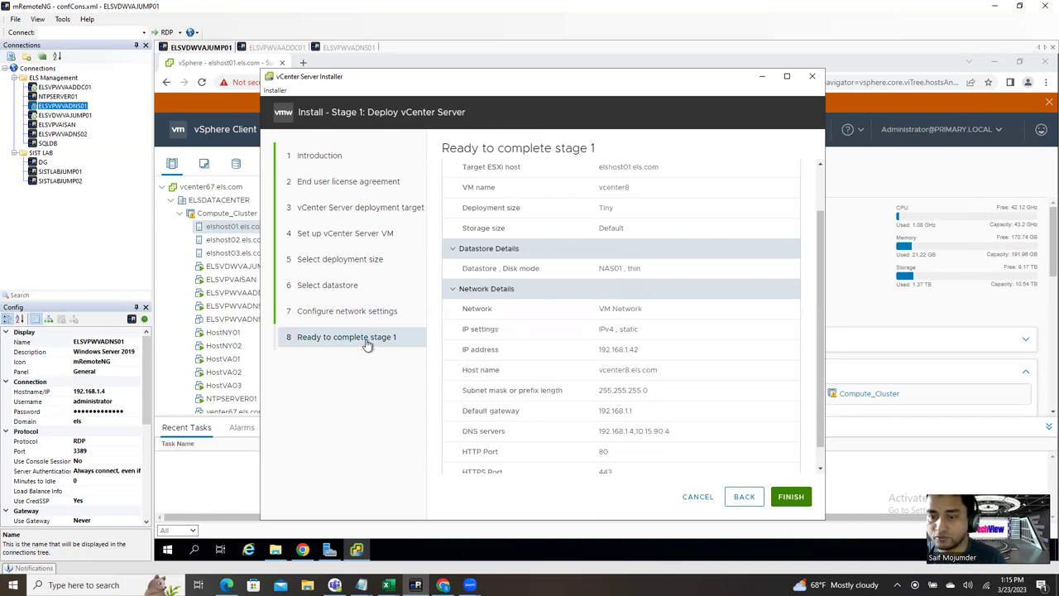
Step: Review the Ready to complete stage 1 summary and launch the vCenter Server deployment
{"action": "scroll", "coordinate": [785, 457], "scroll_direction": "down", "scroll_amount": 1}
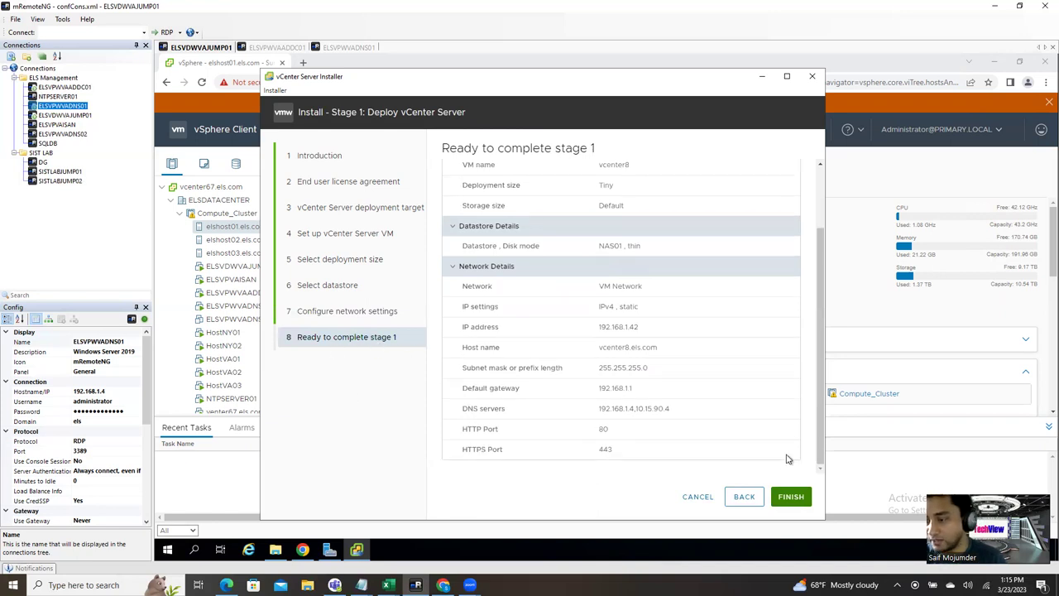
{"action": "left_click", "coordinate": [790, 497]}
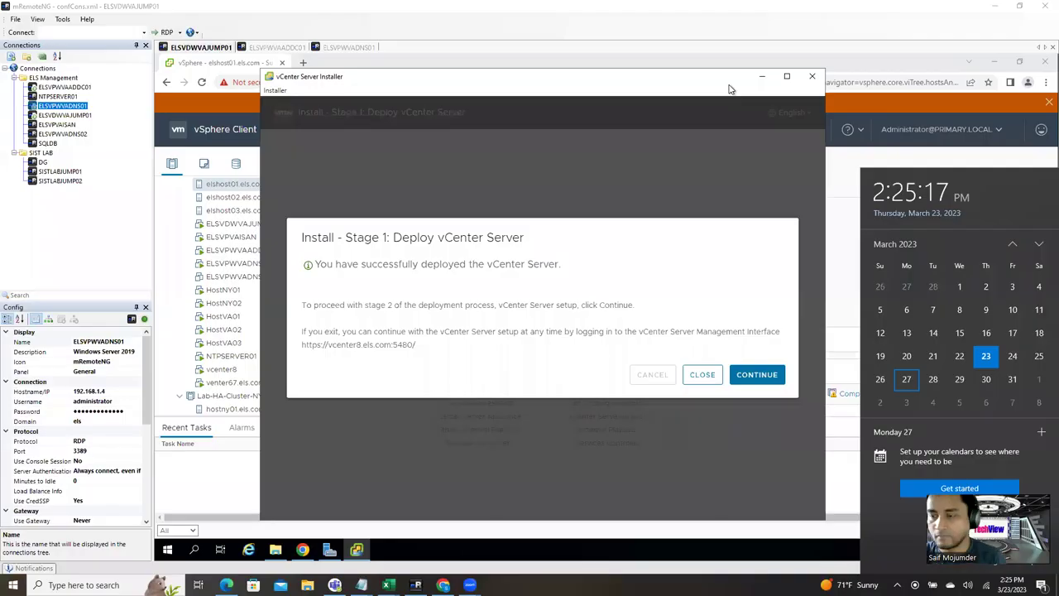
Step: Dismiss the date and time flyout and continue from the deployment success dialog to Stage 2
{"action": "left_click", "coordinate": [727, 176]}
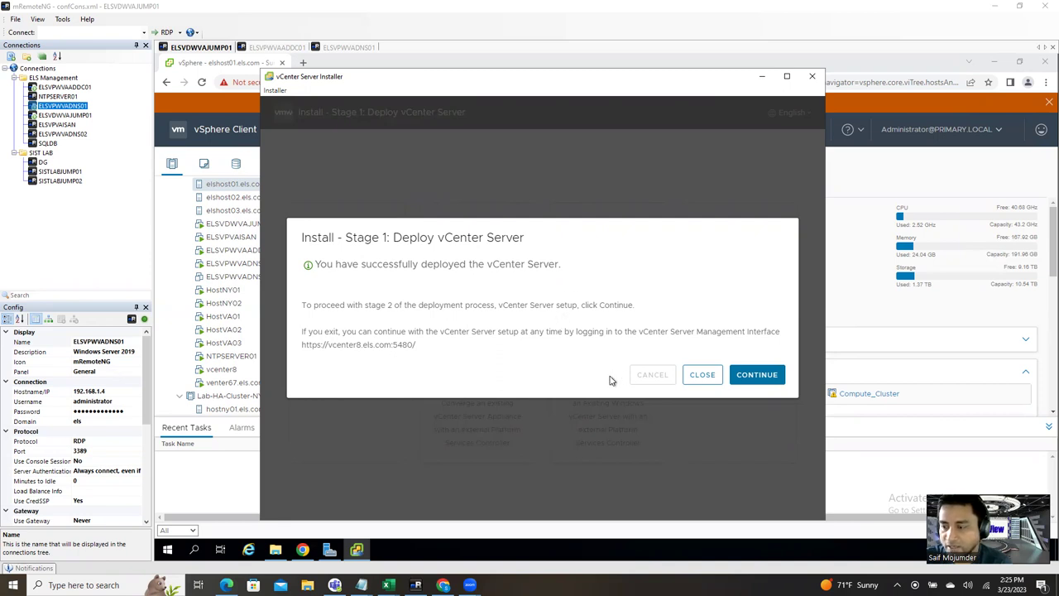
{"action": "left_click", "coordinate": [750, 379]}
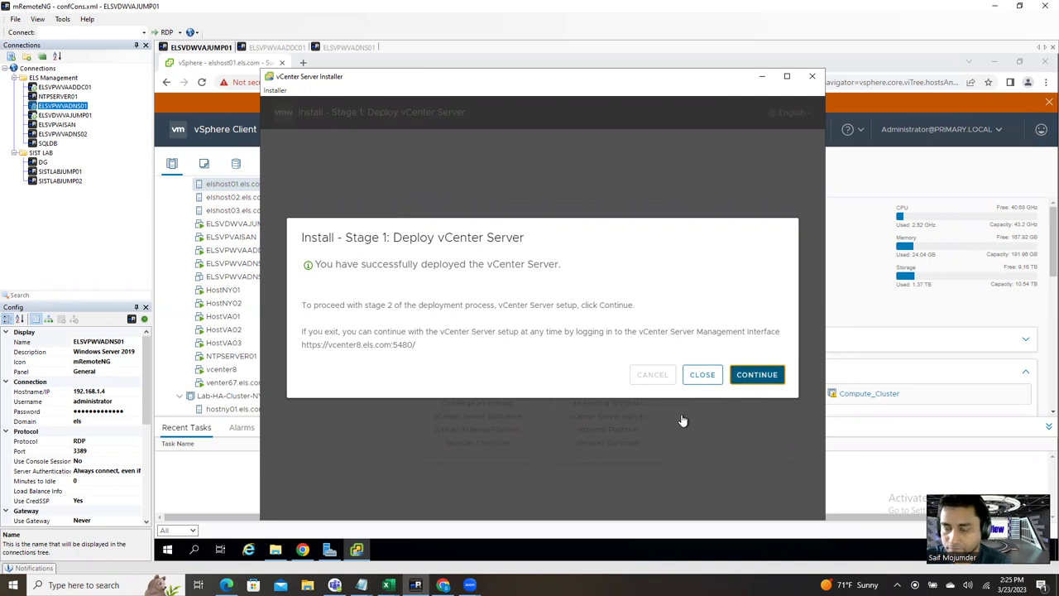
{"action": "left_click", "coordinate": [748, 377]}
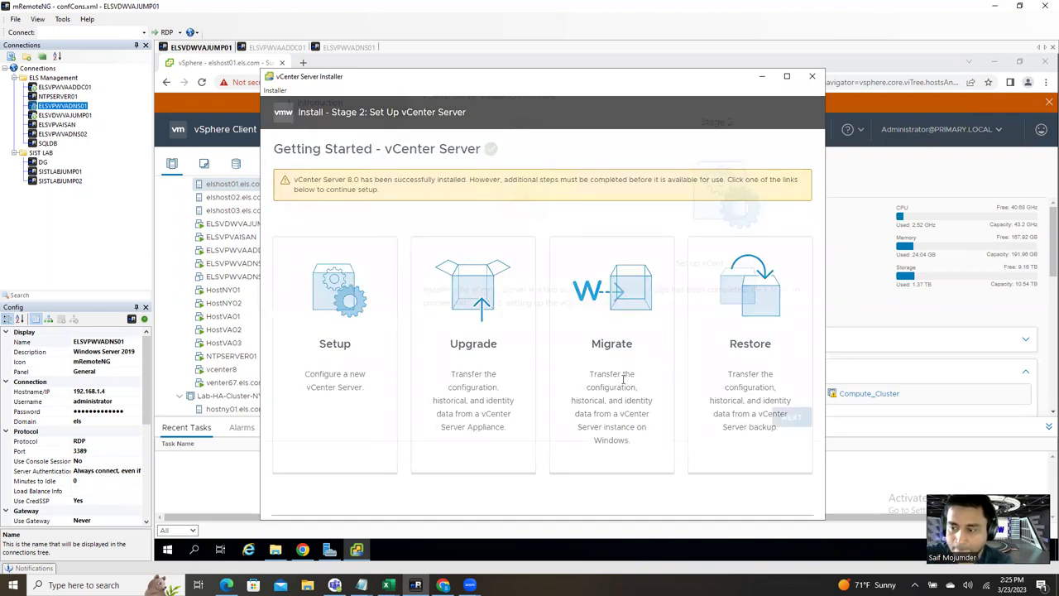
Step: Set Time synchronization mode to 'Synchronize time with the NTP servers', then bring vSphere Client forward
{"action": "left_click", "coordinate": [791, 497]}
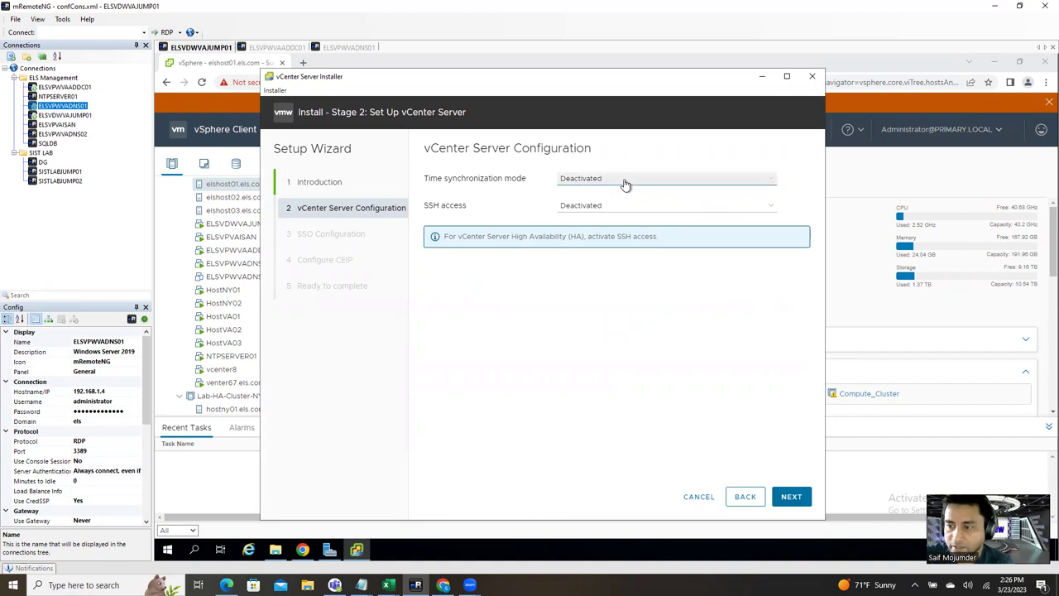
{"action": "left_click", "coordinate": [653, 179]}
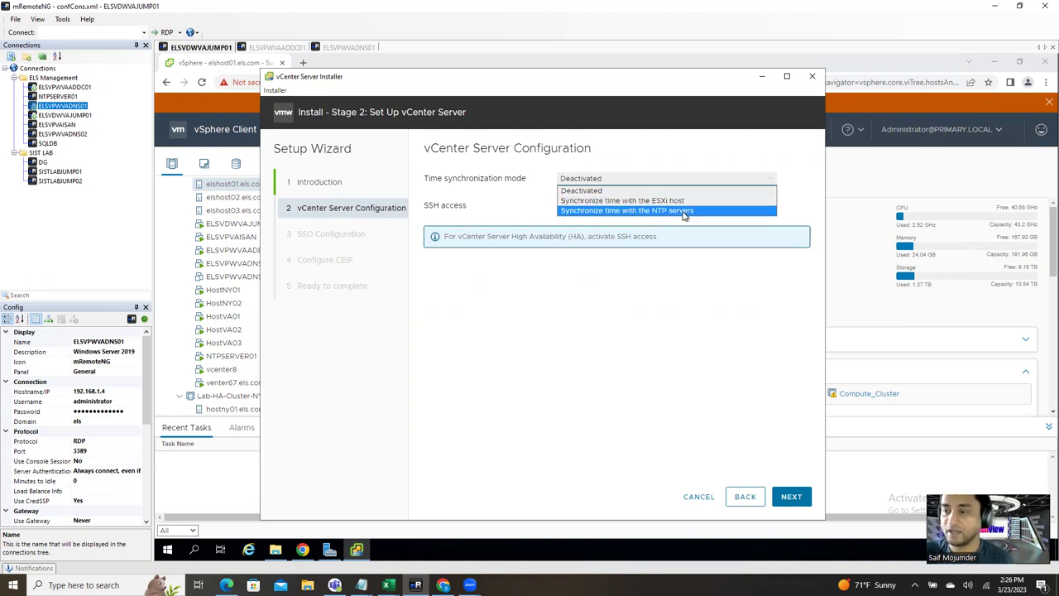
{"action": "left_click", "coordinate": [684, 211]}
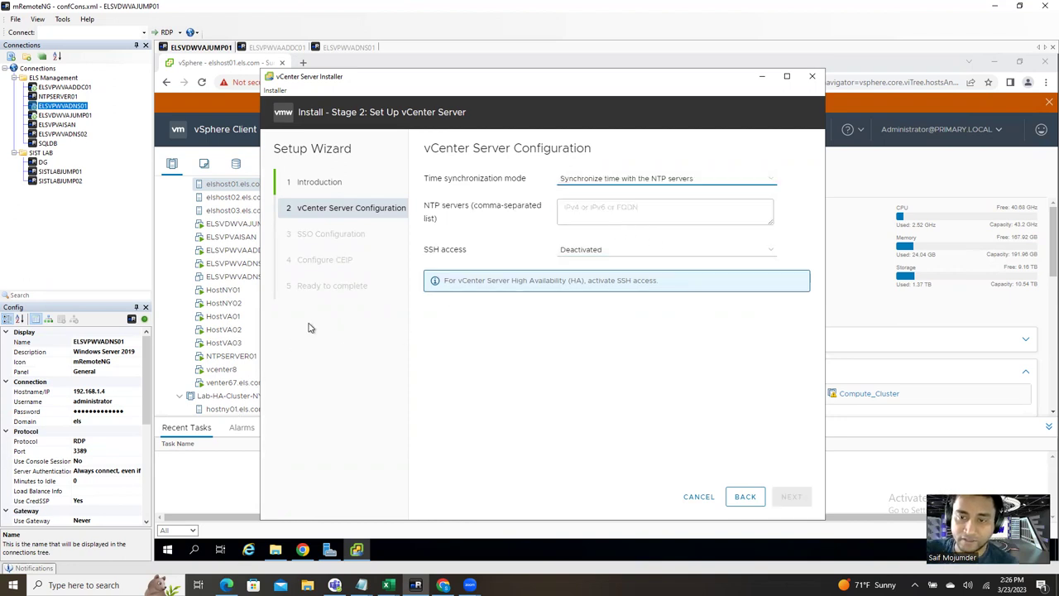
{"action": "left_click", "coordinate": [327, 67]}
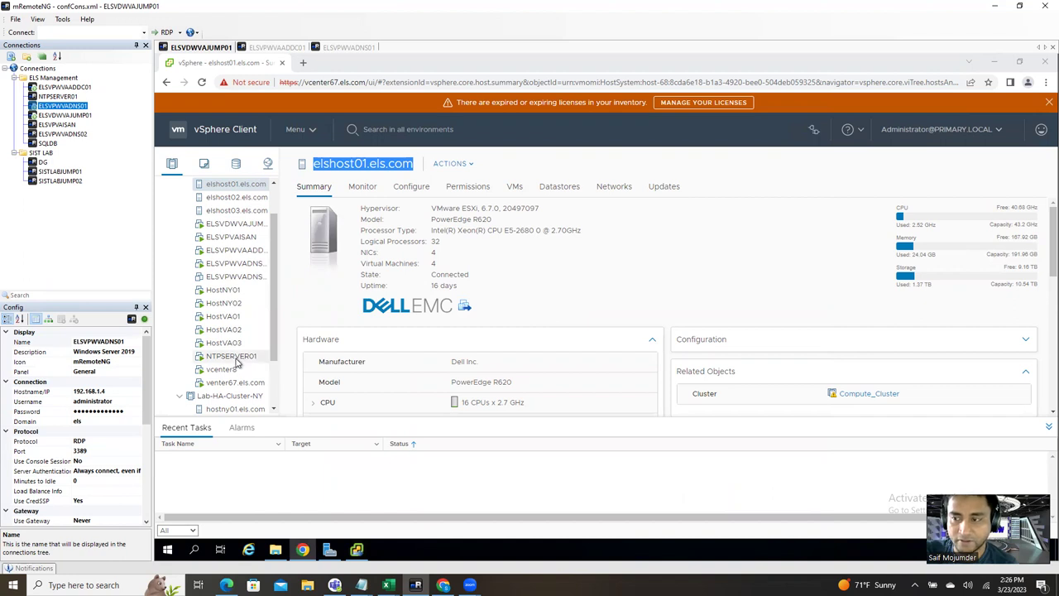
Step: Open the NTPSERVER01 VM's Summary and select its IP address 192.168.1.3
{"action": "left_click", "coordinate": [221, 358]}
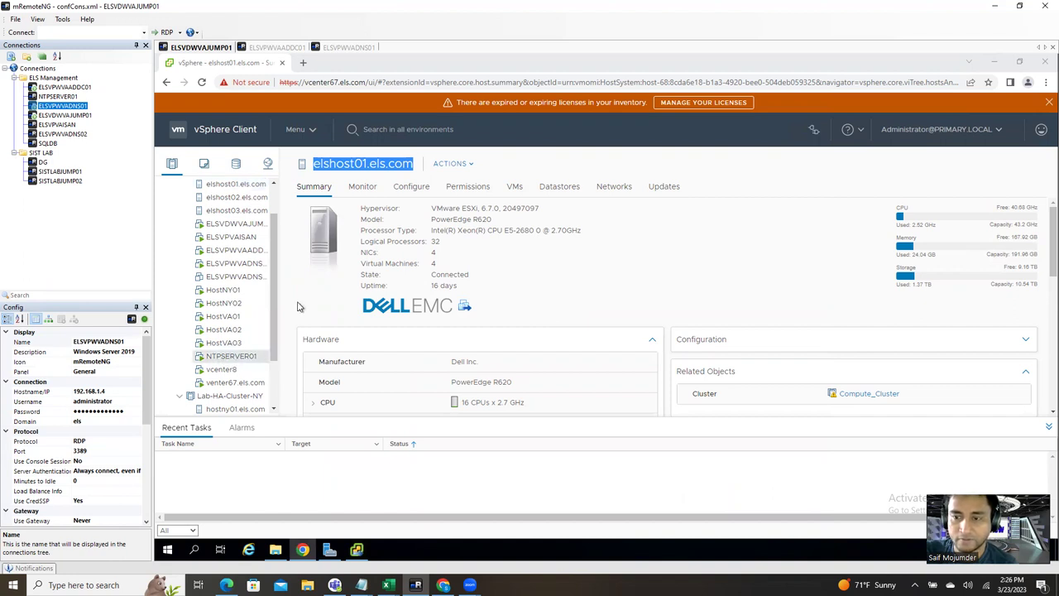
{"action": "left_click", "coordinate": [361, 187]}
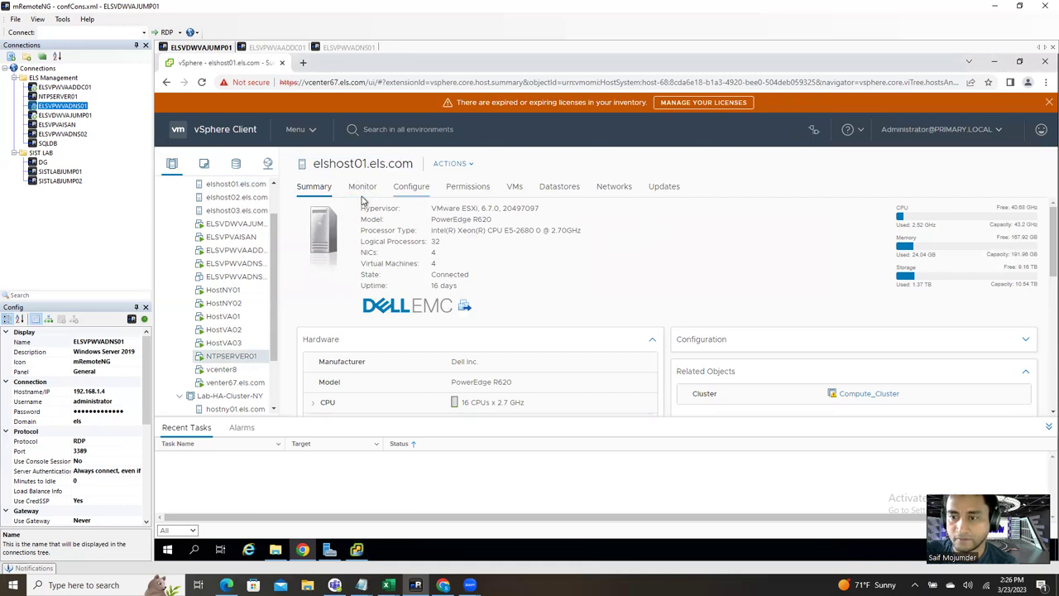
{"action": "left_click", "coordinate": [815, 132]}
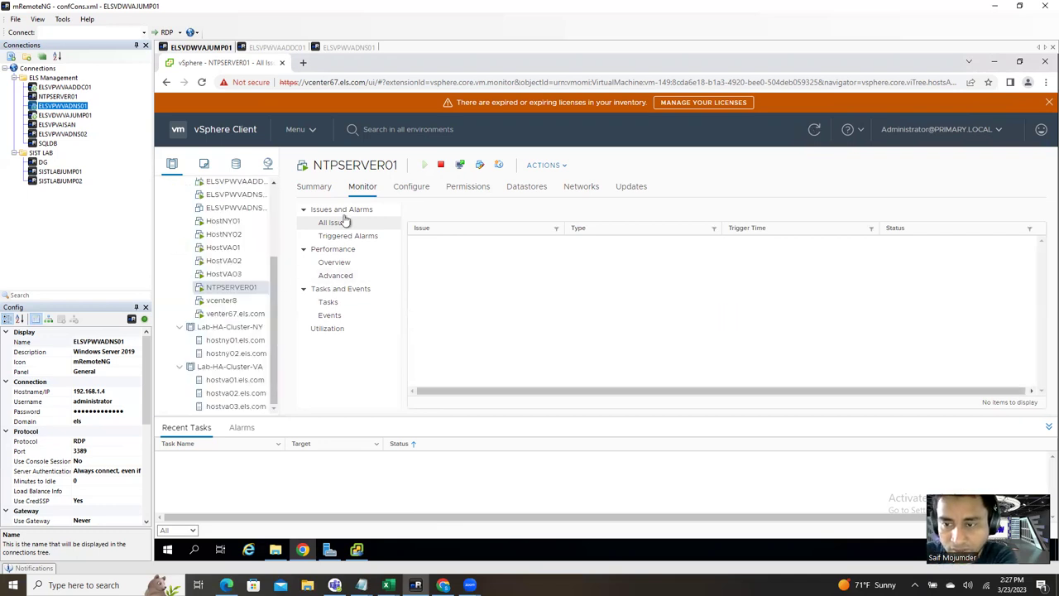
{"action": "left_click", "coordinate": [313, 189]}
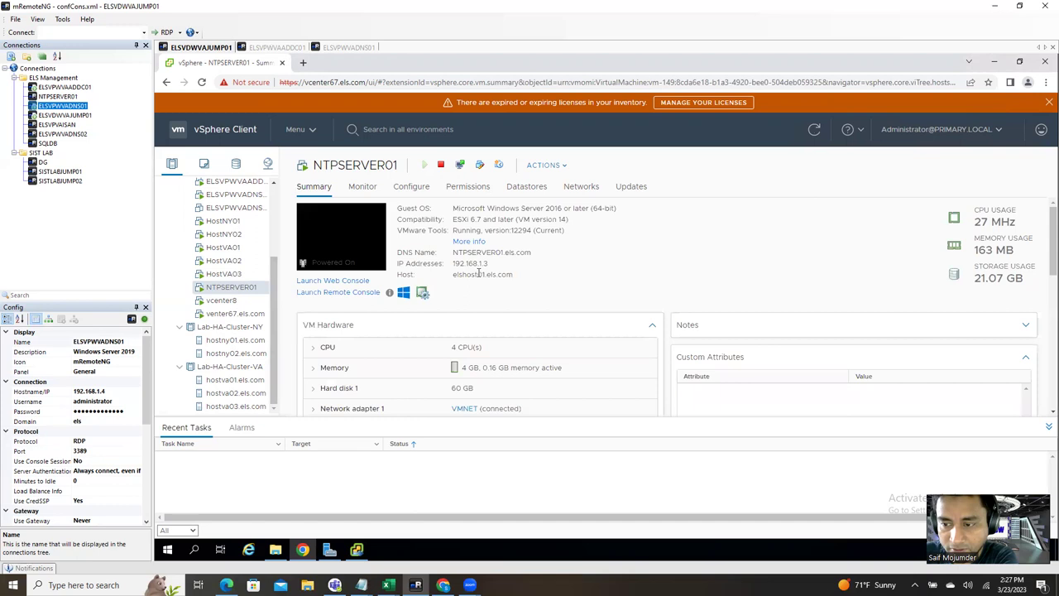
{"action": "double_click", "coordinate": [484, 263]}
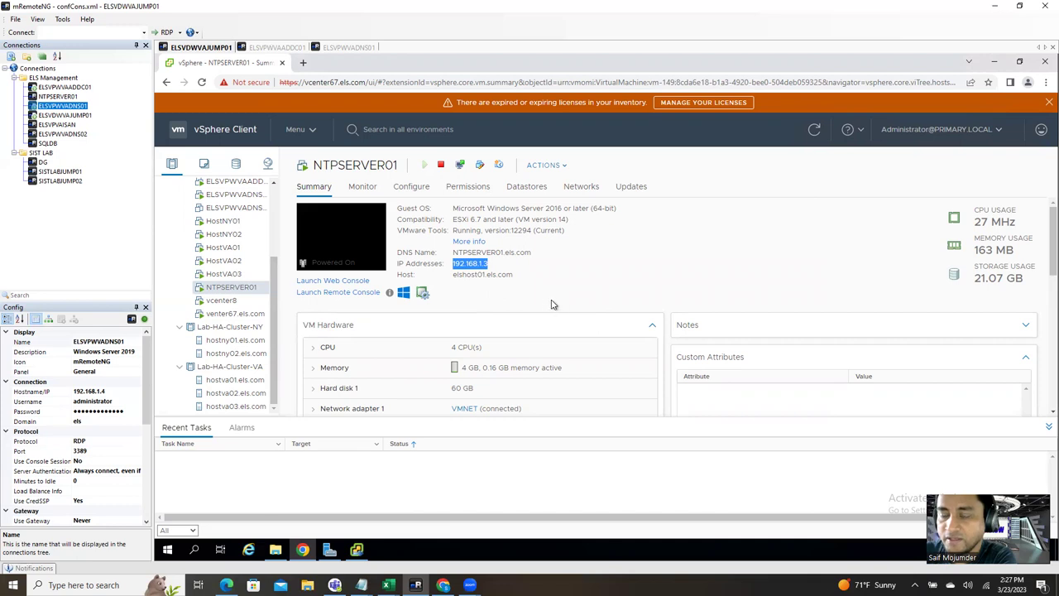
{"action": "triple_click", "coordinate": [483, 253]}
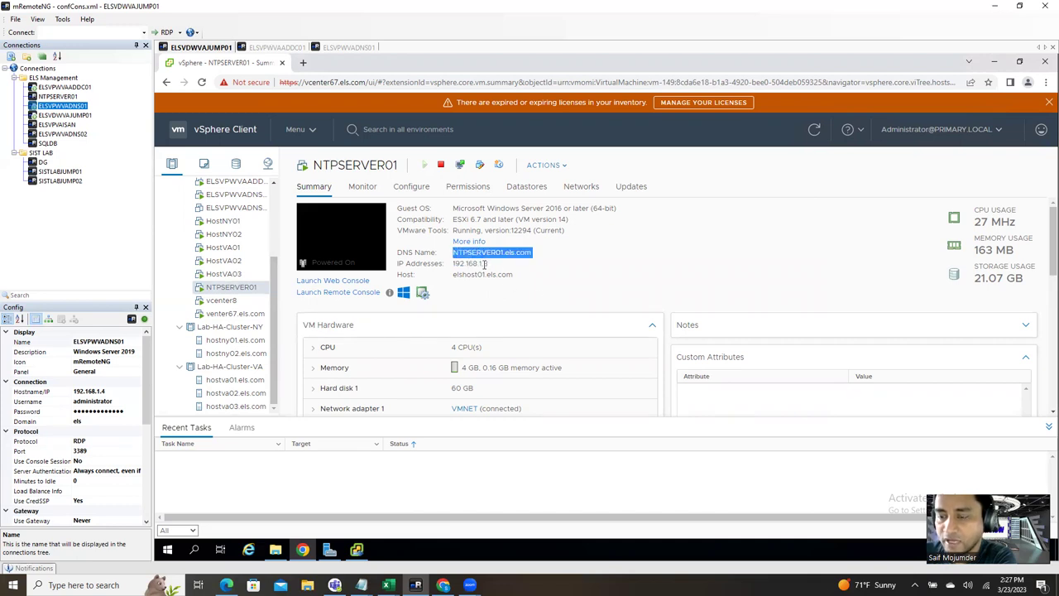
{"action": "triple_click", "coordinate": [485, 263]}
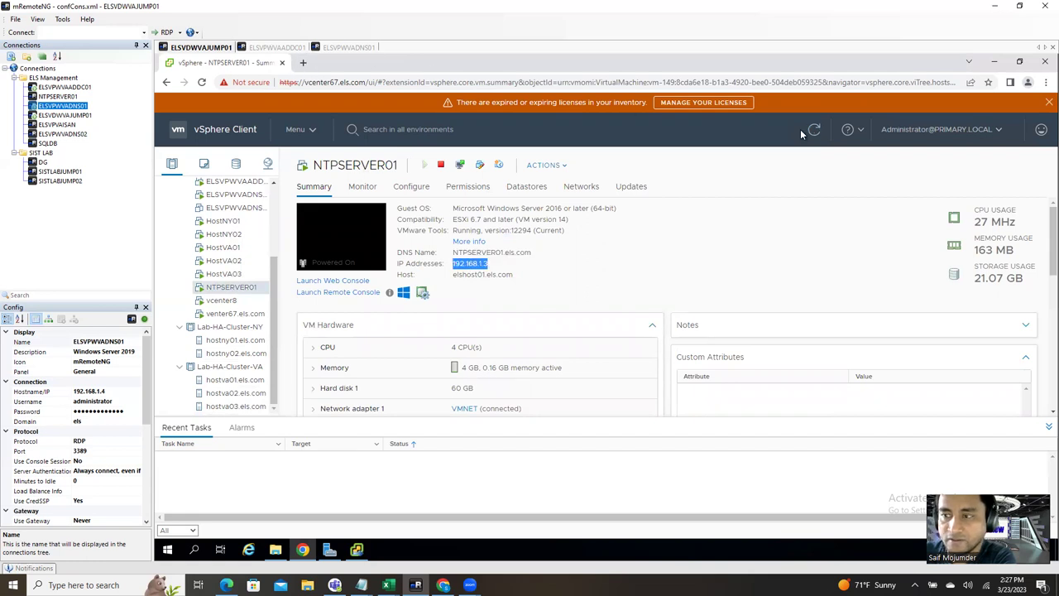
Step: Enter NTP server 192.168.1.3, set SSH access to Activated, and continue
{"action": "left_click", "coordinate": [357, 549]}
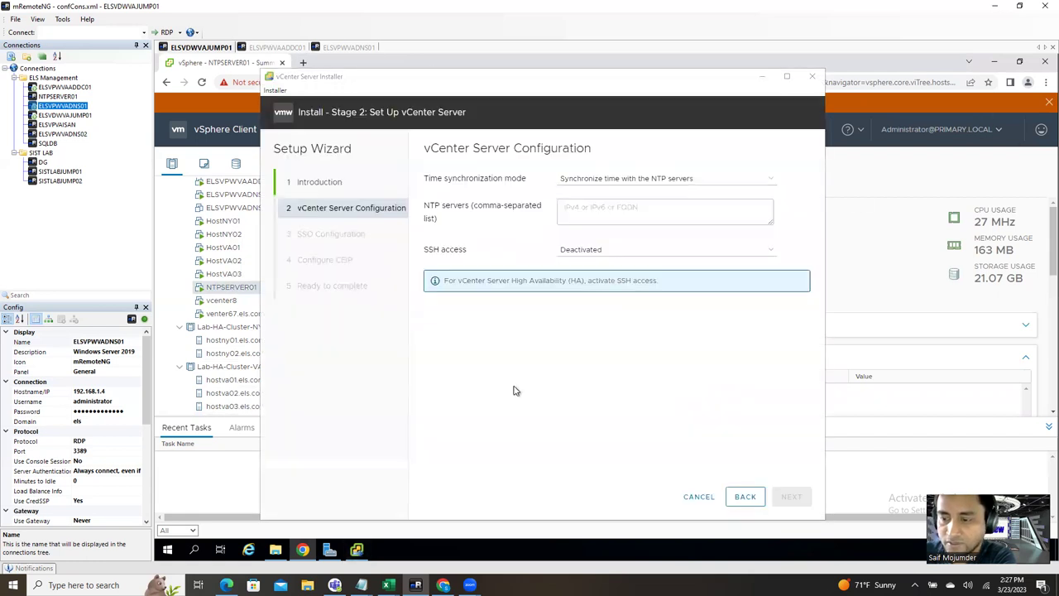
{"action": "left_click", "coordinate": [564, 210]}
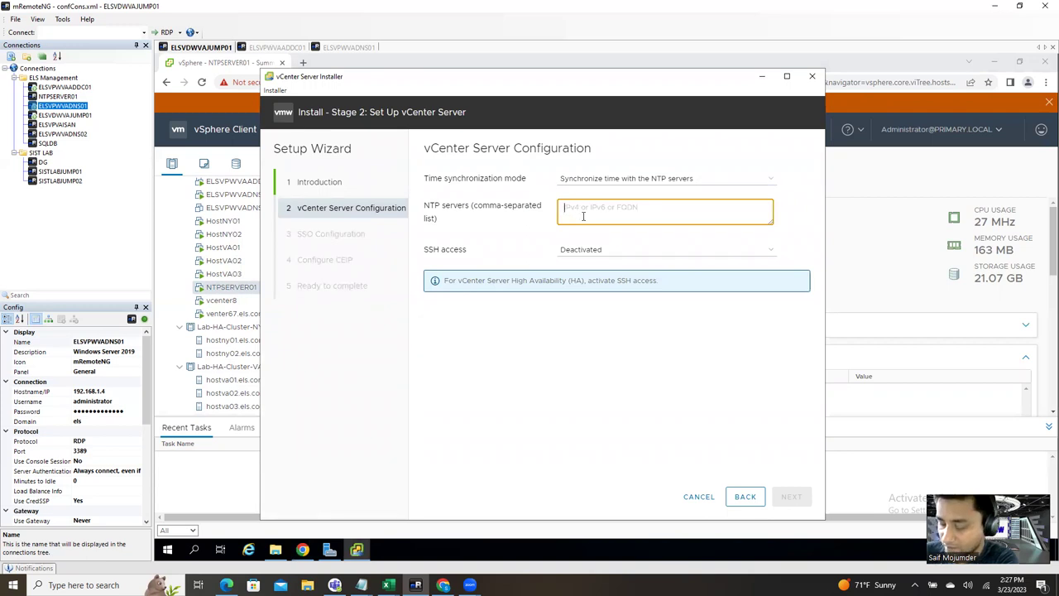
{"action": "type", "text": "192.168.1"}
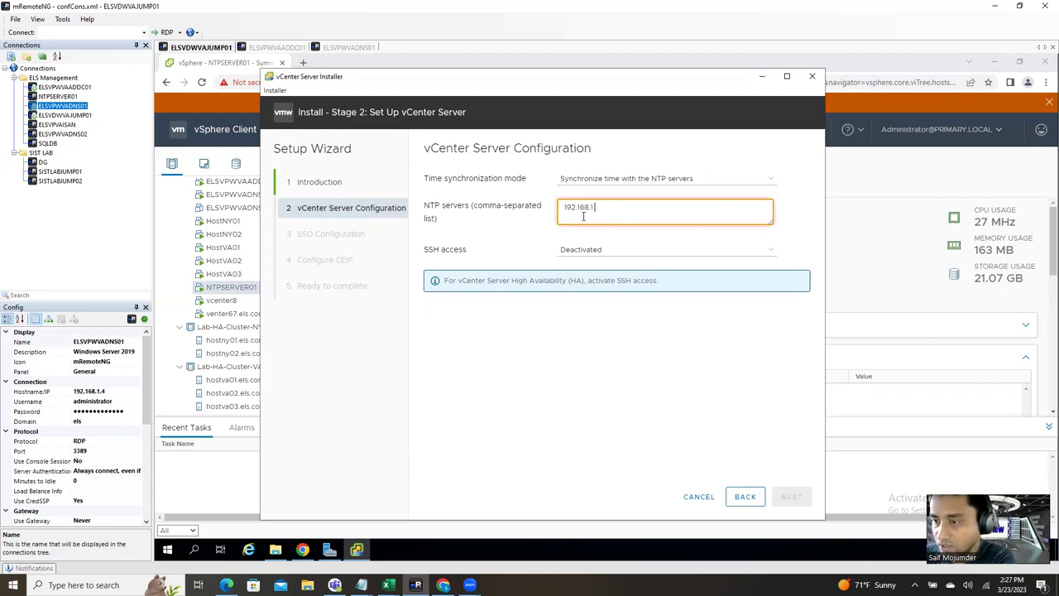
{"action": "type", "text": ".3"}
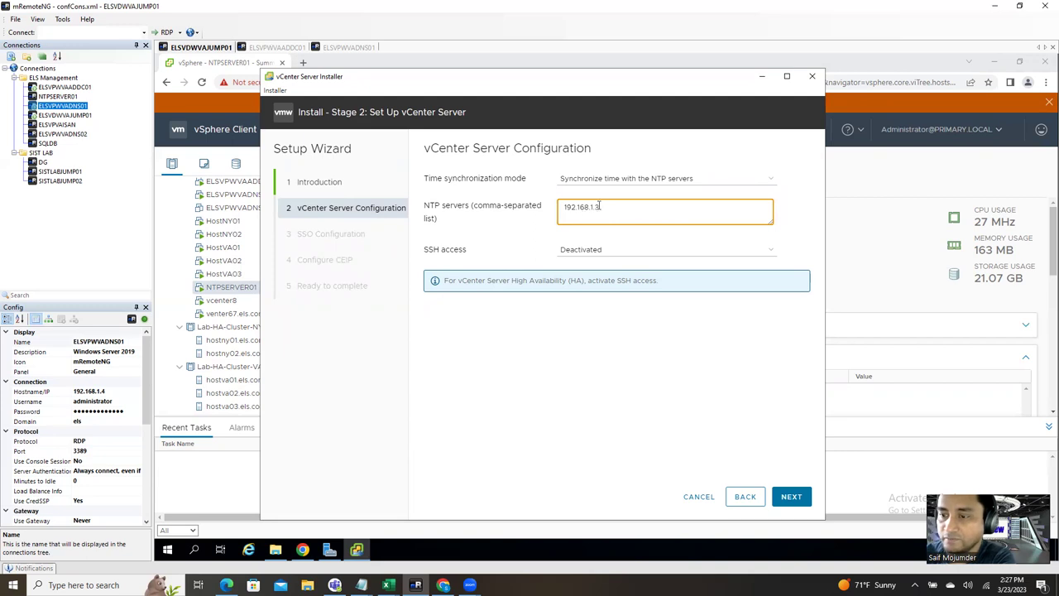
{"action": "left_click", "coordinate": [501, 234]}
{"action": "left_click", "coordinate": [596, 250]}
{"action": "left_click", "coordinate": [595, 270]}
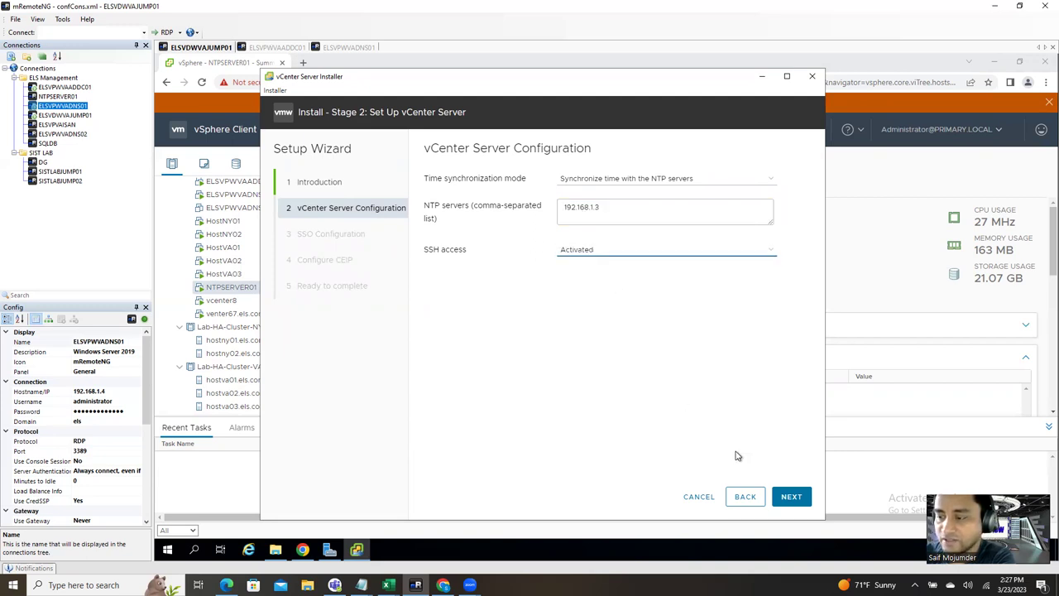
{"action": "left_click", "coordinate": [788, 497]}
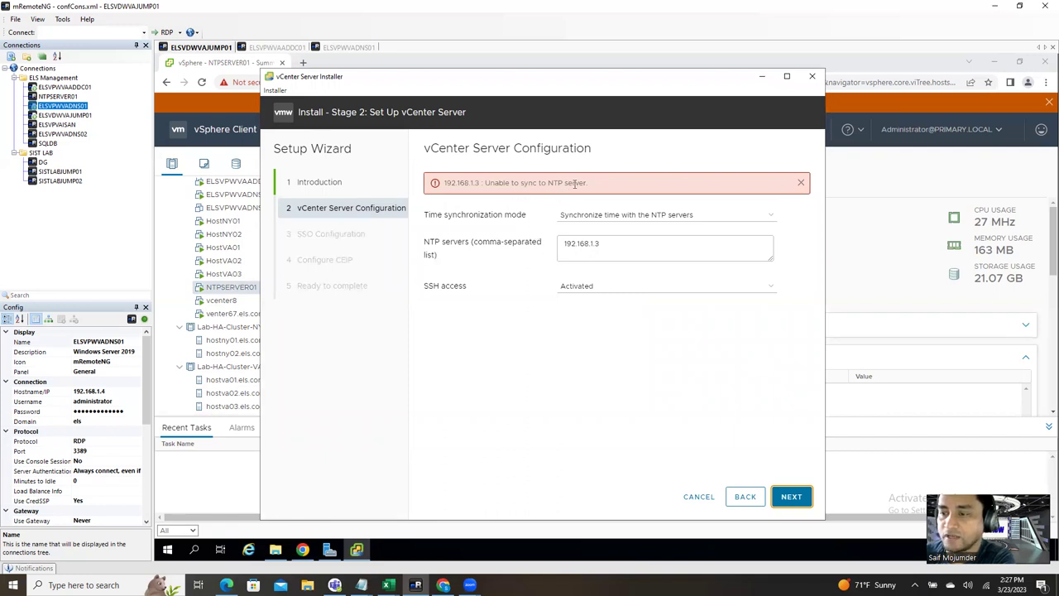
Step: After the NTP error, sync time with the ESXi host, continue, and open elshost01.els.com in vSphere Client
{"action": "left_click", "coordinate": [620, 252]}
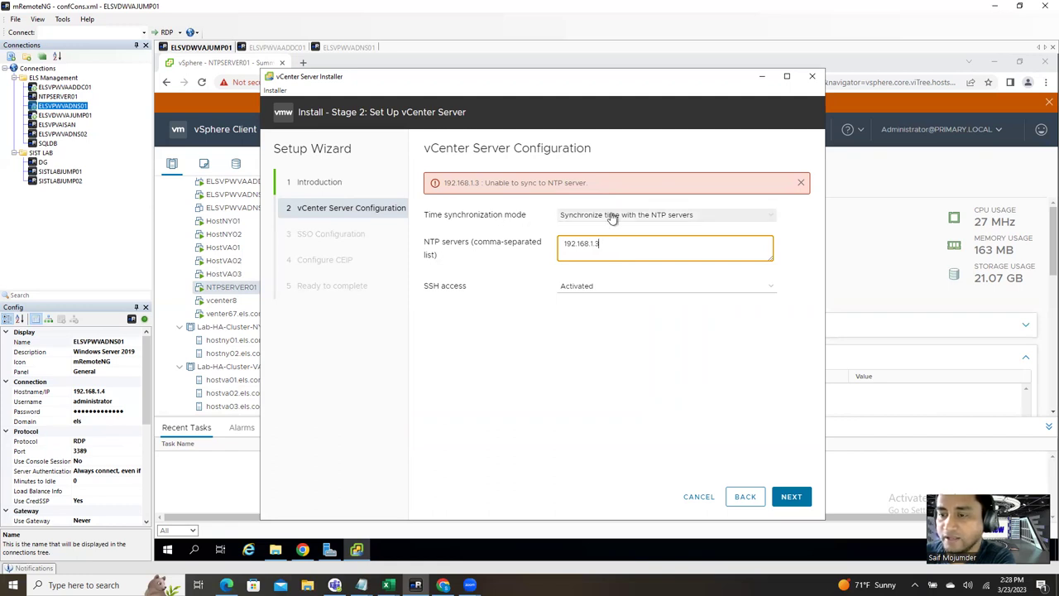
{"action": "left_click", "coordinate": [612, 217]}
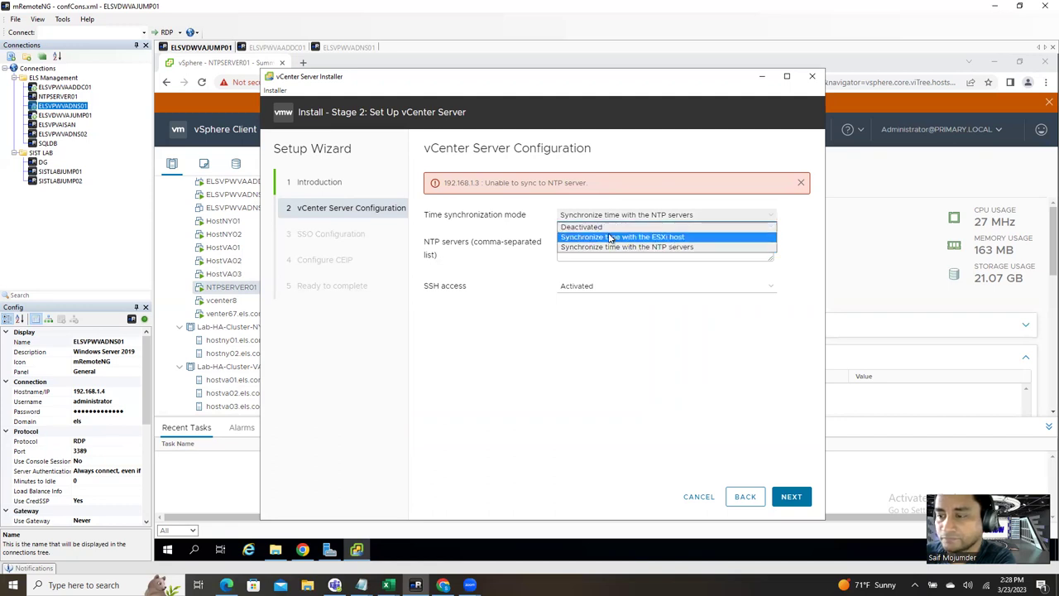
{"action": "left_click", "coordinate": [625, 246]}
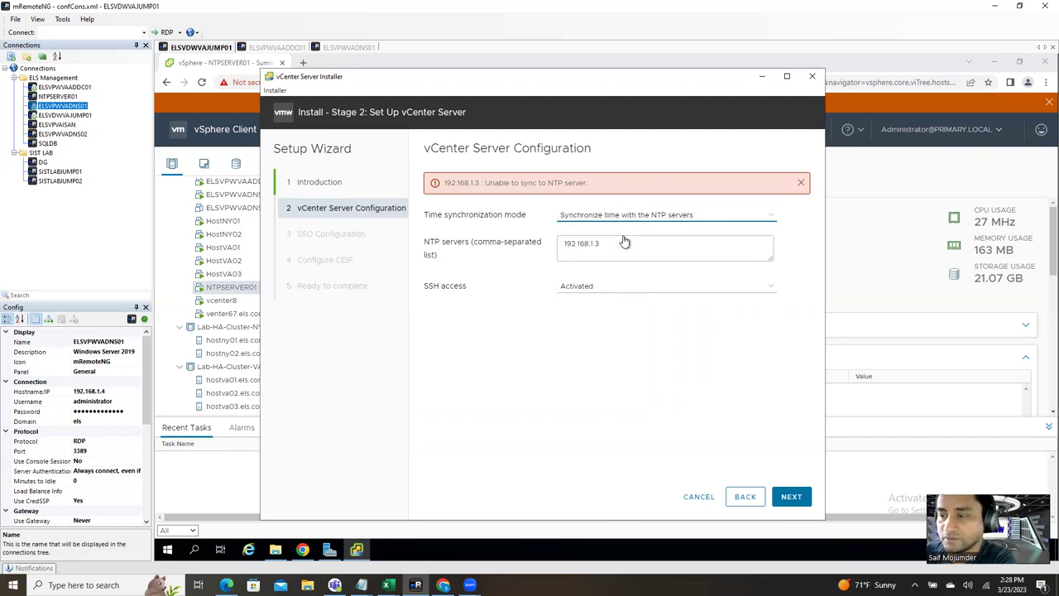
{"action": "left_click", "coordinate": [789, 500]}
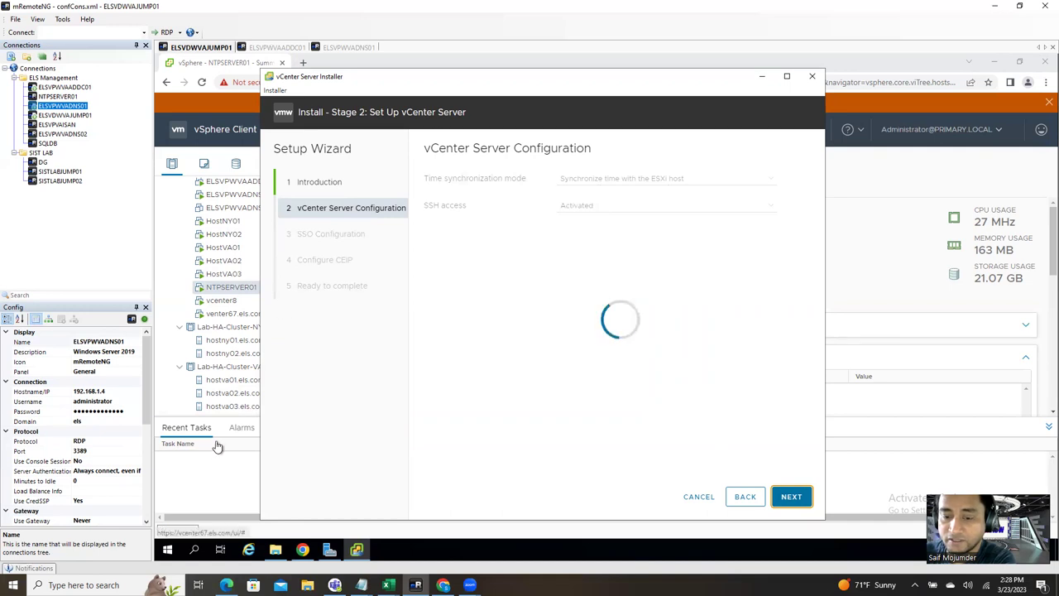
{"action": "left_click", "coordinate": [204, 478]}
{"action": "scroll", "coordinate": [274, 285], "scroll_direction": "up", "scroll_amount": 5}
{"action": "left_click", "coordinate": [249, 229]}
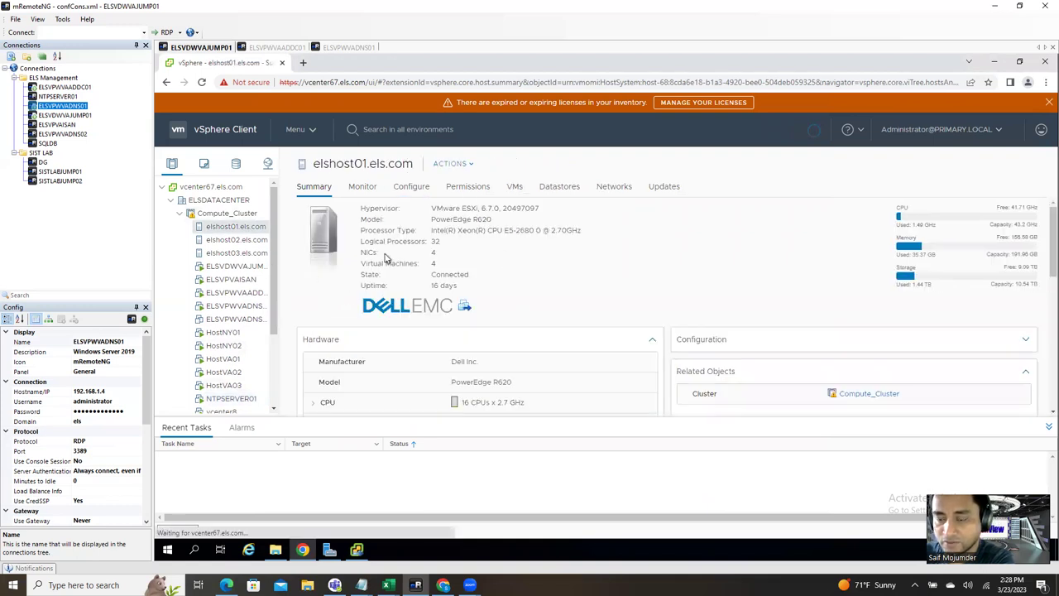
Step: Check elshost01.els.com's Time Configuration showing NTP server 192.168.1.3, then return to the installer
{"action": "left_click", "coordinate": [416, 189]}
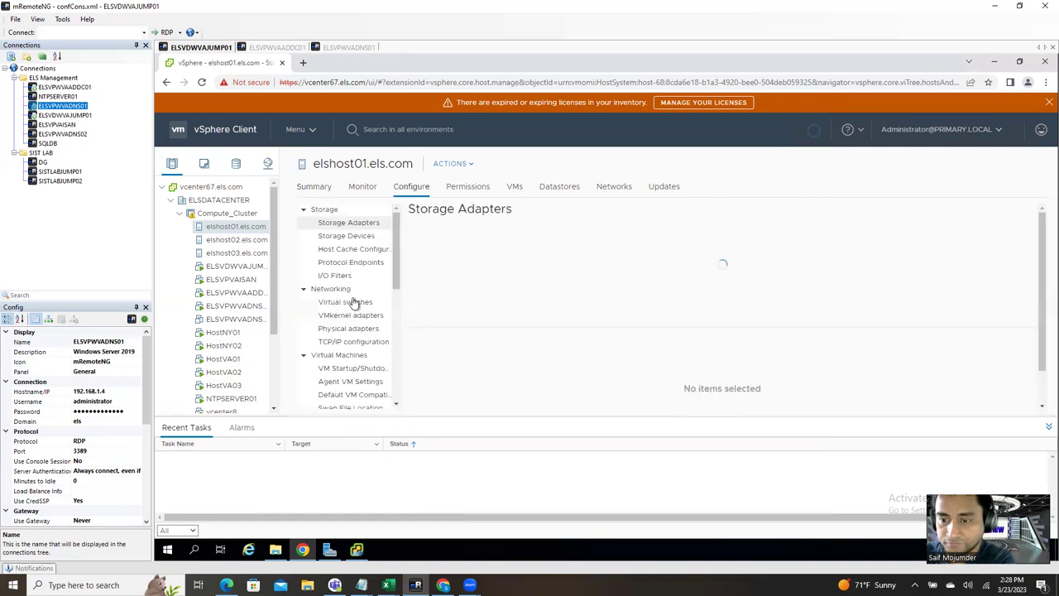
{"action": "scroll", "coordinate": [349, 383], "scroll_direction": "down", "scroll_amount": 3}
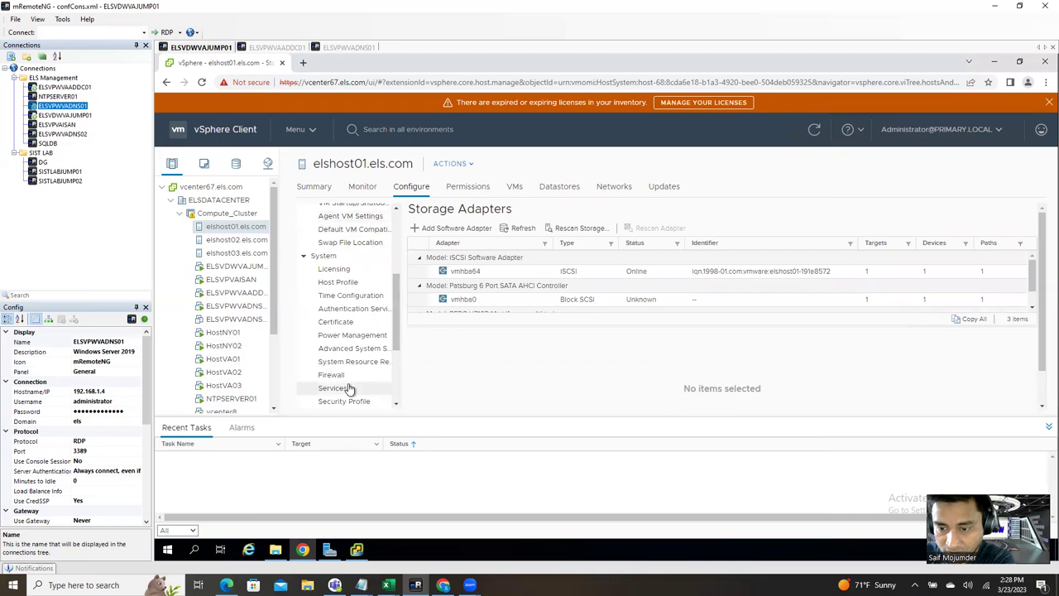
{"action": "left_click", "coordinate": [351, 295]}
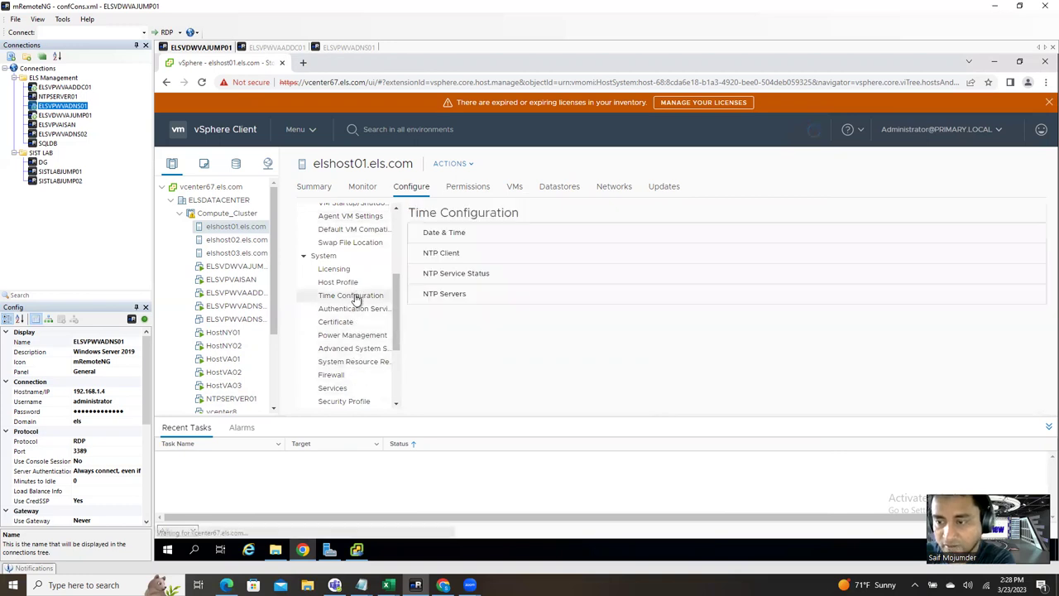
{"action": "left_click_drag", "start_coordinate": [709, 295], "coordinate": [426, 296]}
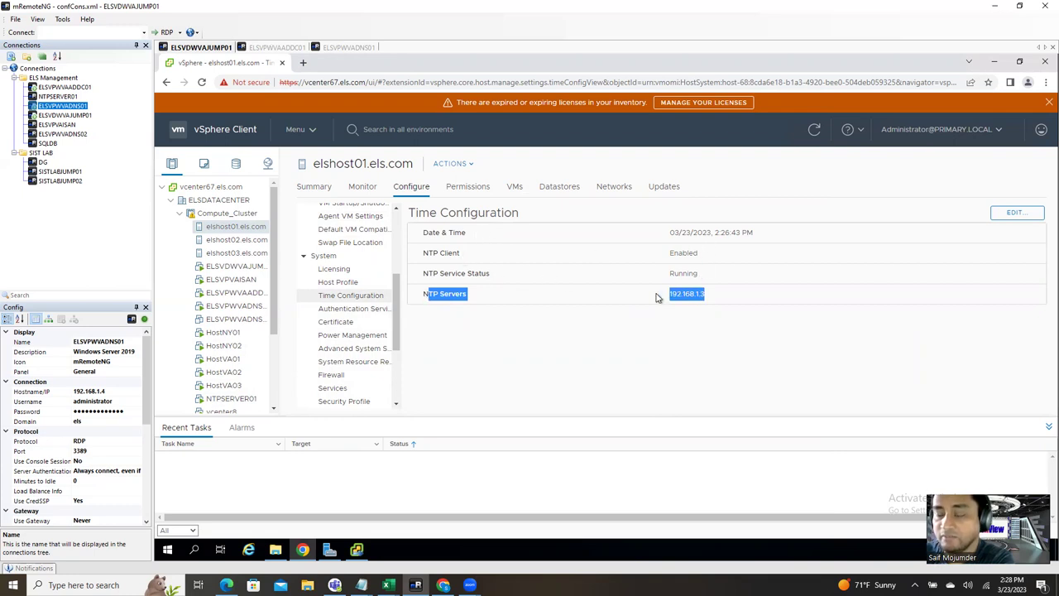
{"action": "left_click", "coordinate": [710, 298]}
{"action": "left_click_drag", "start_coordinate": [710, 297], "coordinate": [647, 296]}
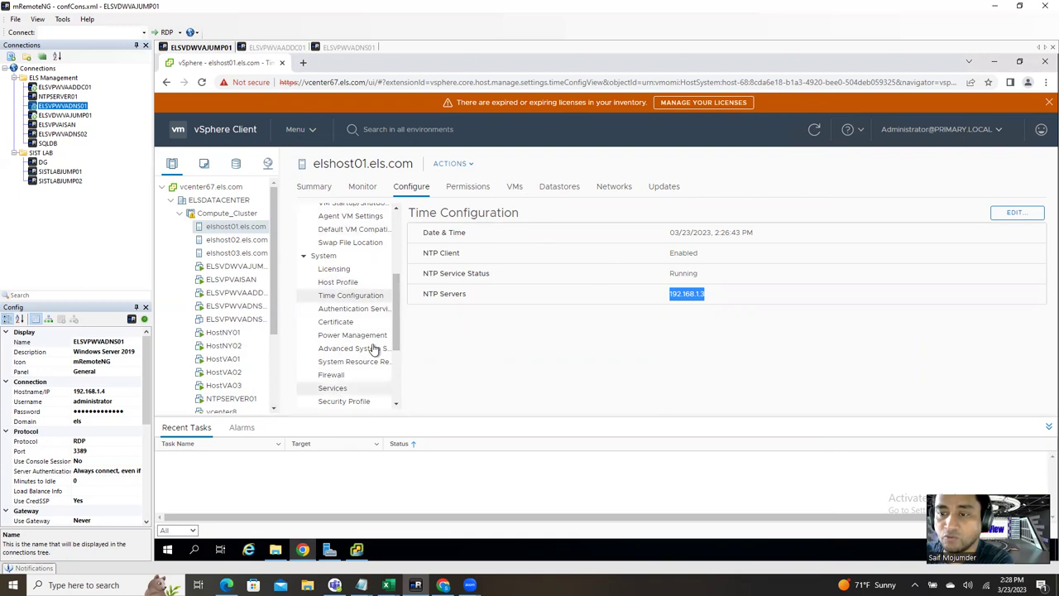
{"action": "left_click", "coordinate": [356, 549]}
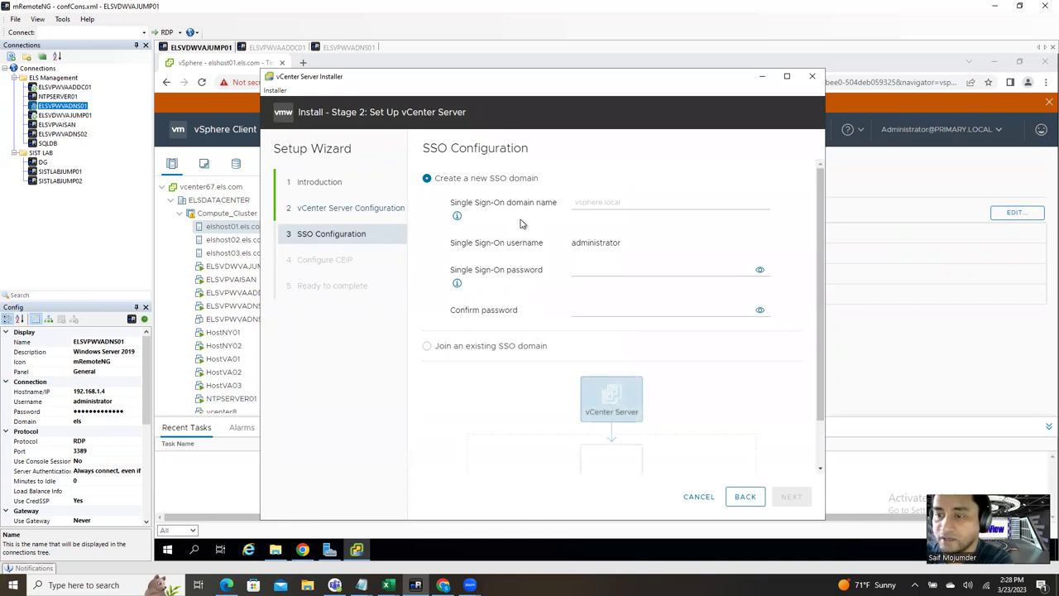
{"action": "left_click_drag", "start_coordinate": [429, 144], "coordinate": [536, 154]}
{"action": "left_click", "coordinate": [432, 153]}
{"action": "left_click_drag", "start_coordinate": [424, 145], "coordinate": [540, 148]}
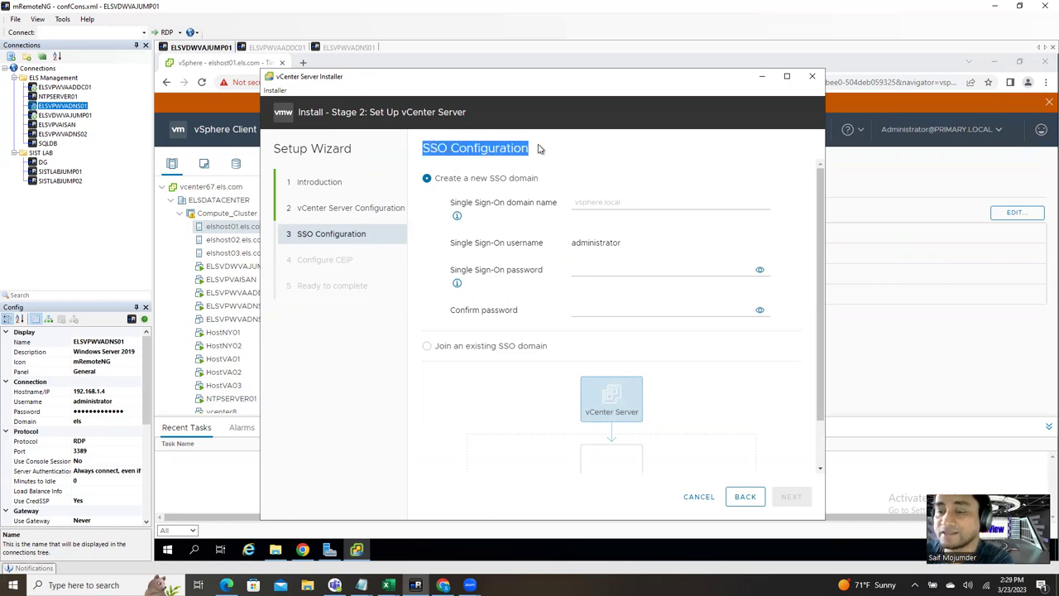
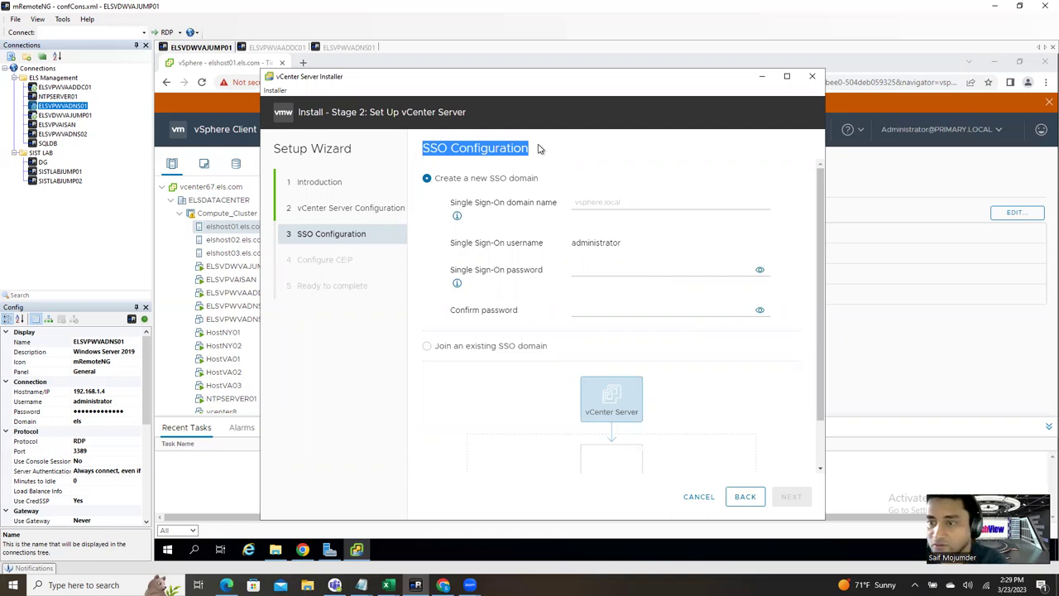
Step: Enter va.local as the Single Sign-On domain name, then move to the password field
{"action": "left_click", "coordinate": [596, 204]}
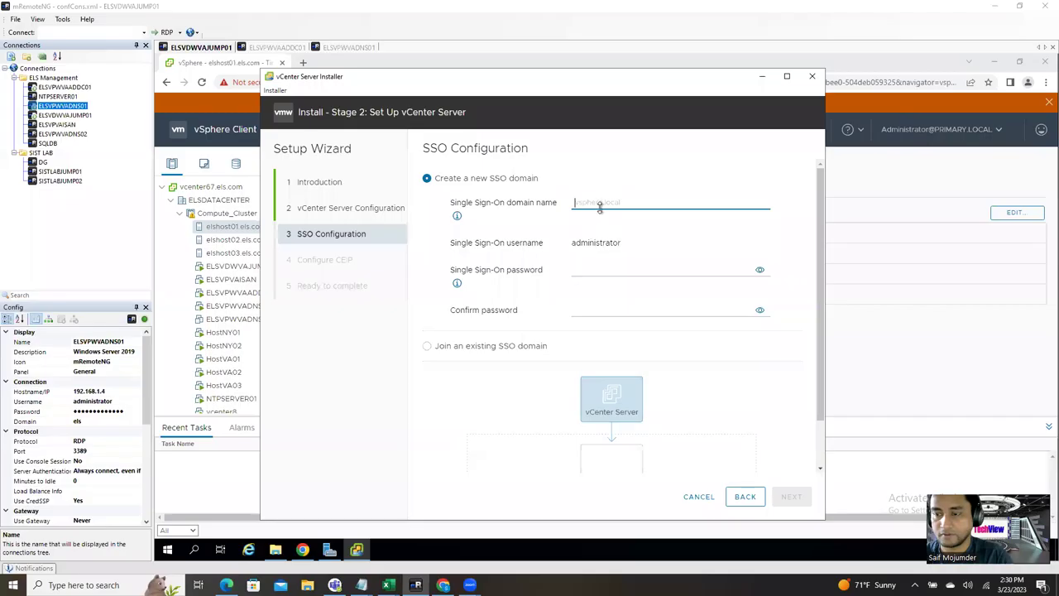
{"action": "left_click", "coordinate": [602, 205]}
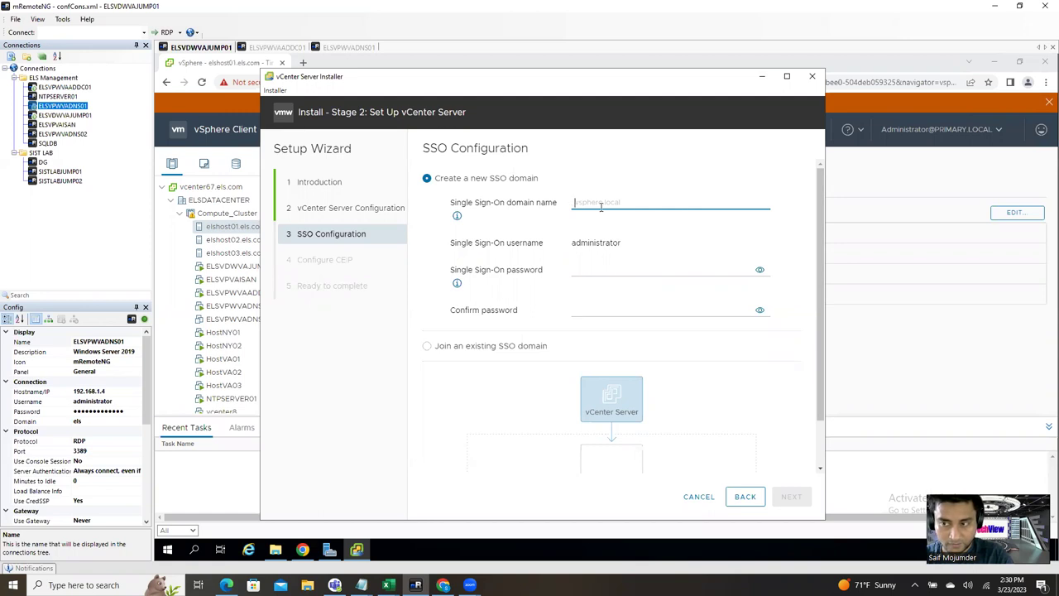
{"action": "type", "text": "va"}
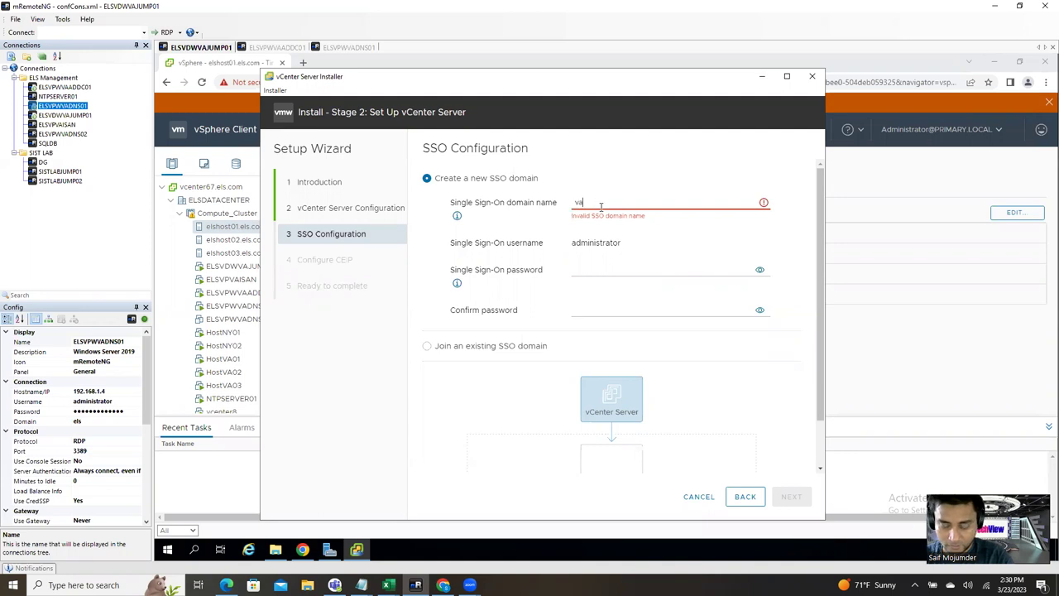
{"action": "type", "text": ".lo"}
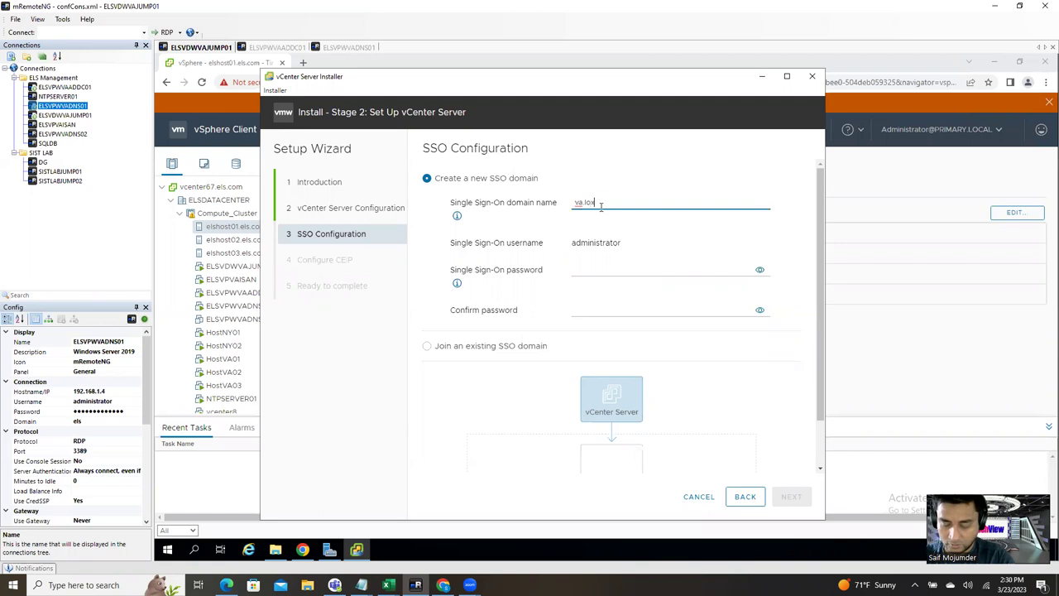
{"action": "type", "text": "cal"}
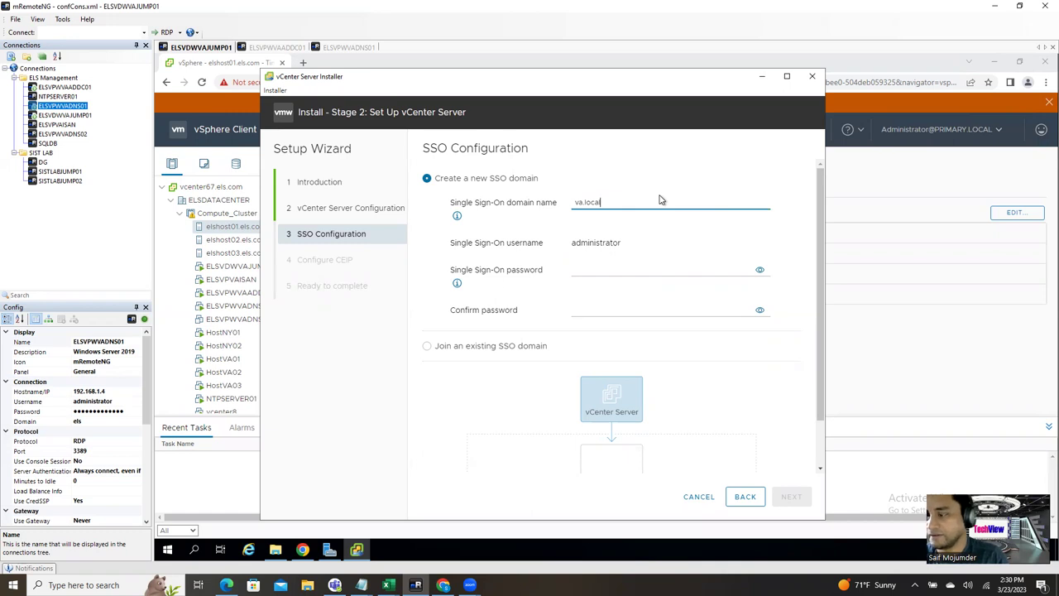
{"action": "left_click", "coordinate": [620, 271]}
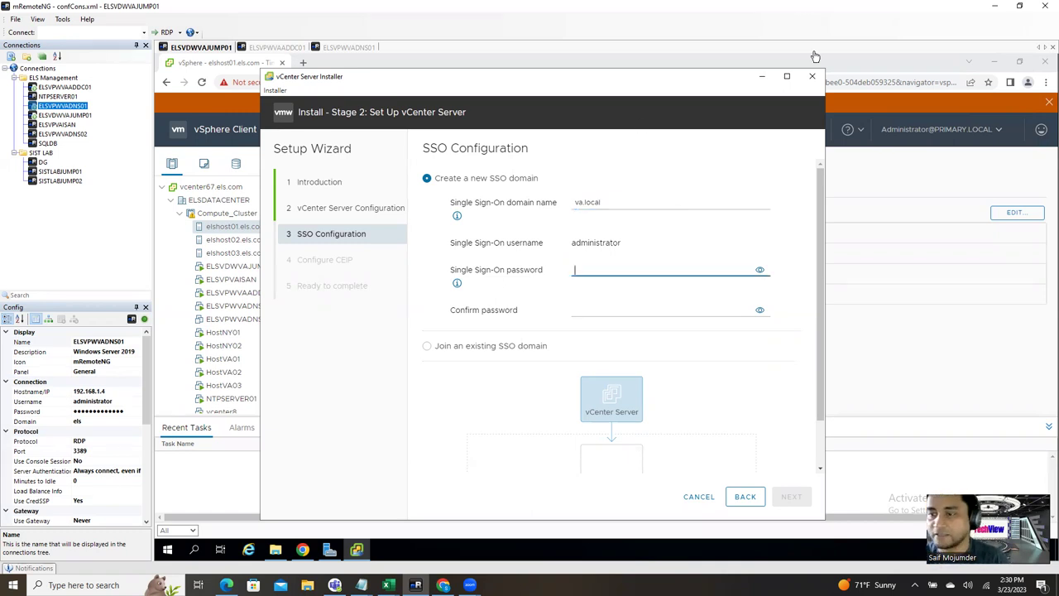
Step: Change the domain to vsphereva.local, enter and confirm the SSO administrator password, then continue
{"action": "left_click", "coordinate": [580, 201]}
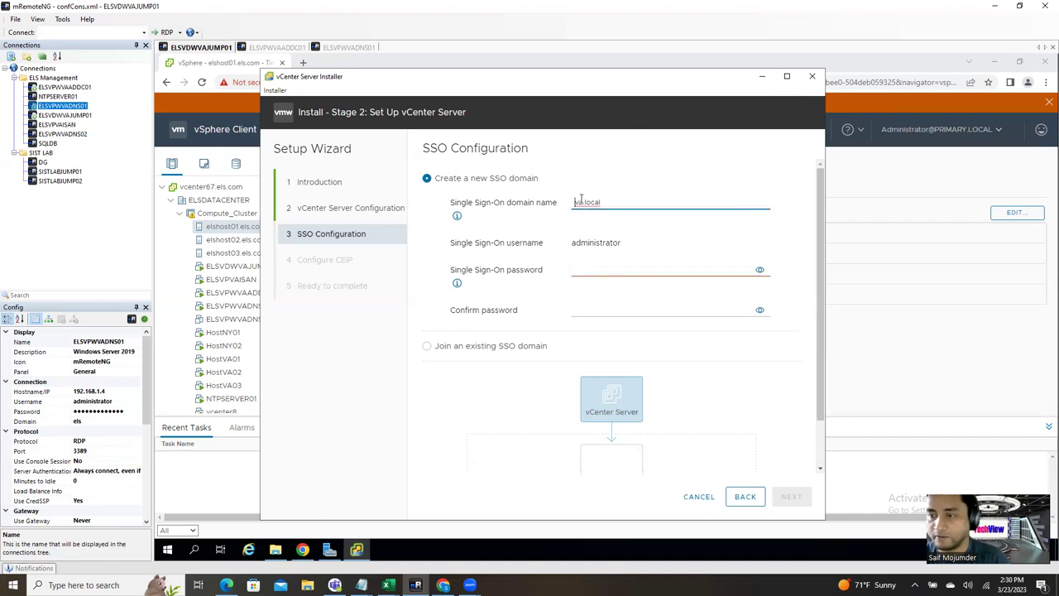
{"action": "type", "text": "phere"}
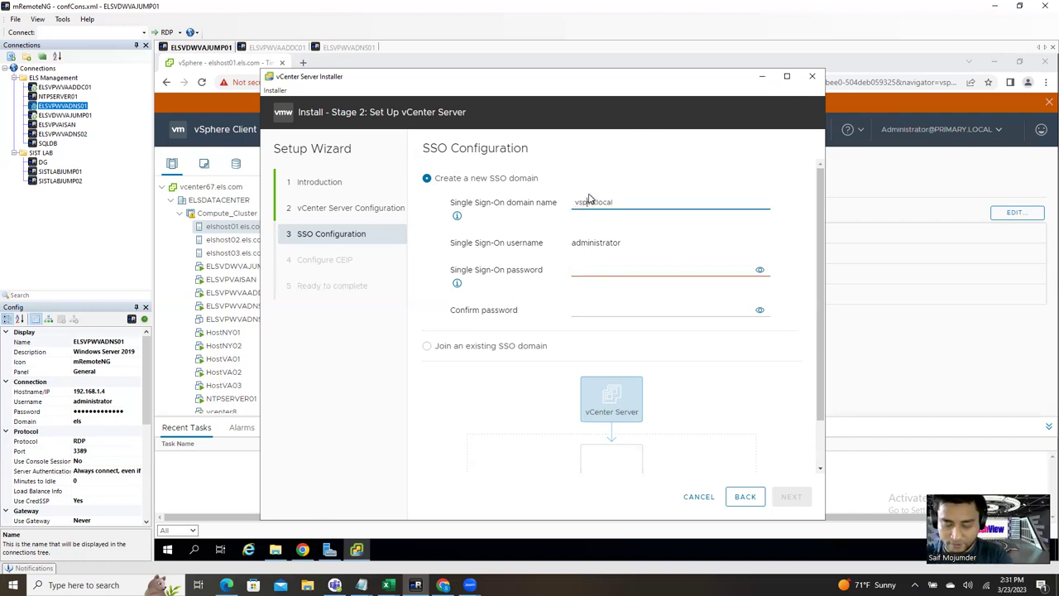
{"action": "type", "text": "reva"}
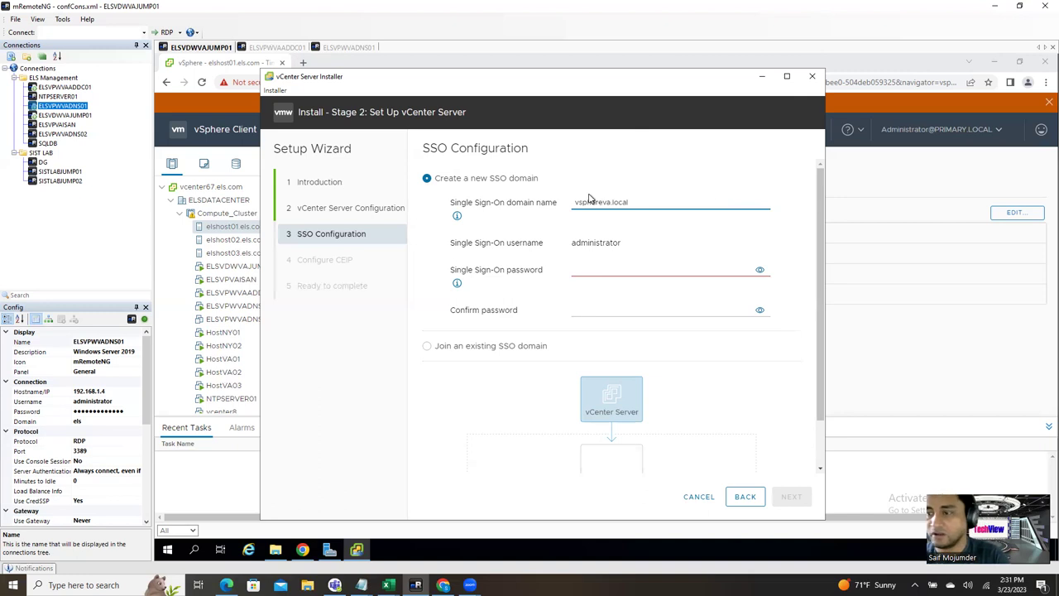
{"action": "left_click", "coordinate": [642, 273]}
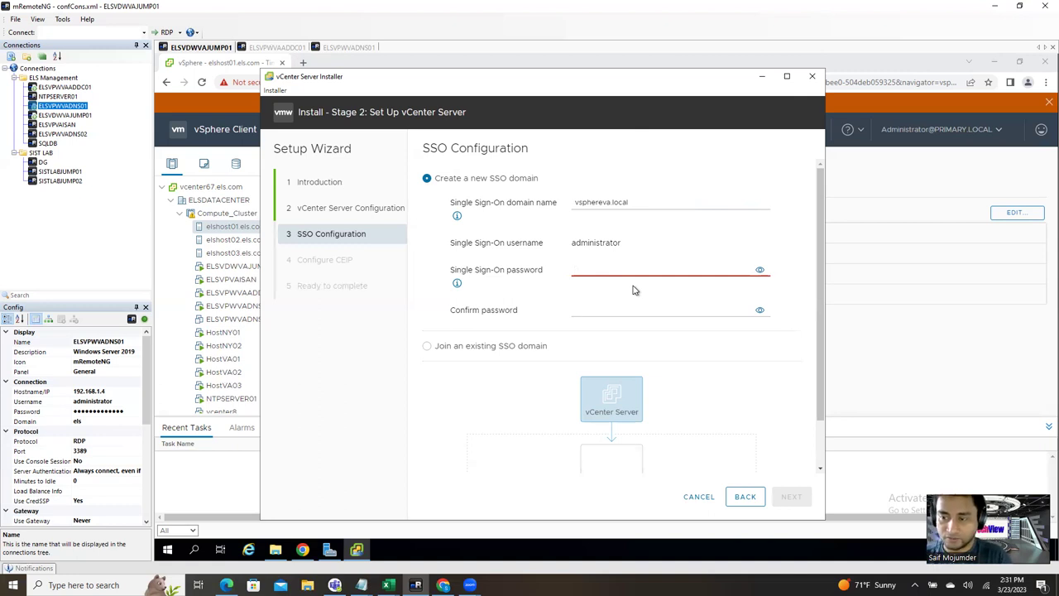
{"action": "type", "text": "•••••"}
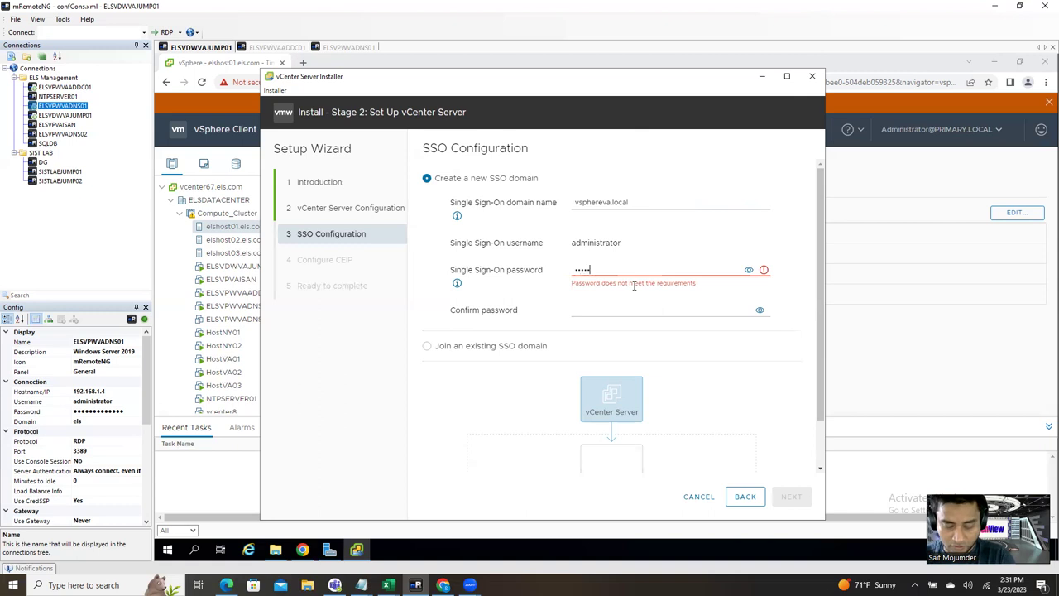
{"action": "type", "text": "••••••••"}
{"action": "key", "text": "Tab"}
{"action": "key", "text": "Tab"}
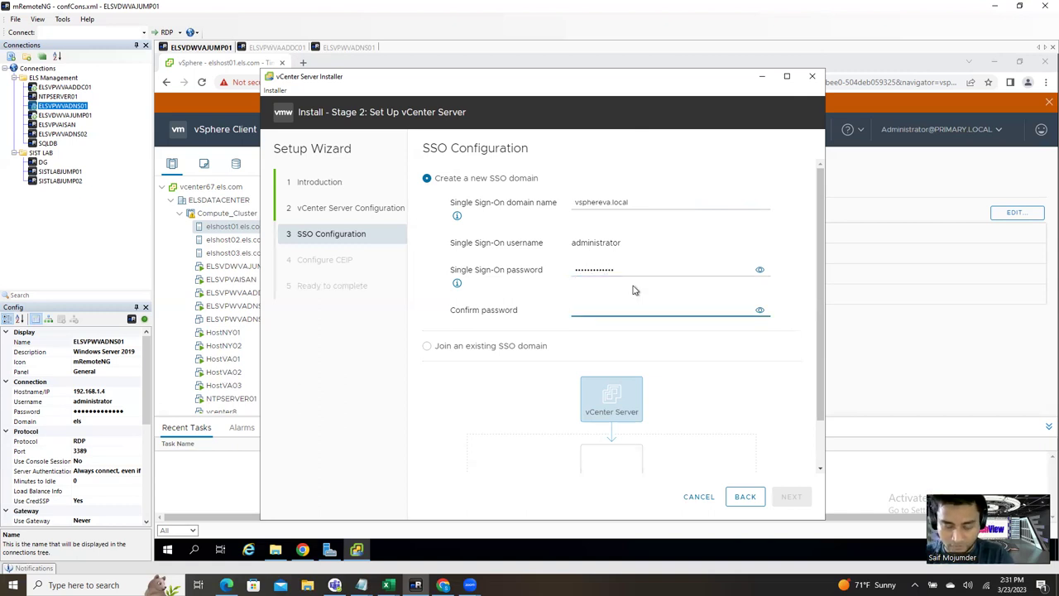
{"action": "type", "text": "•••••••••••••"}
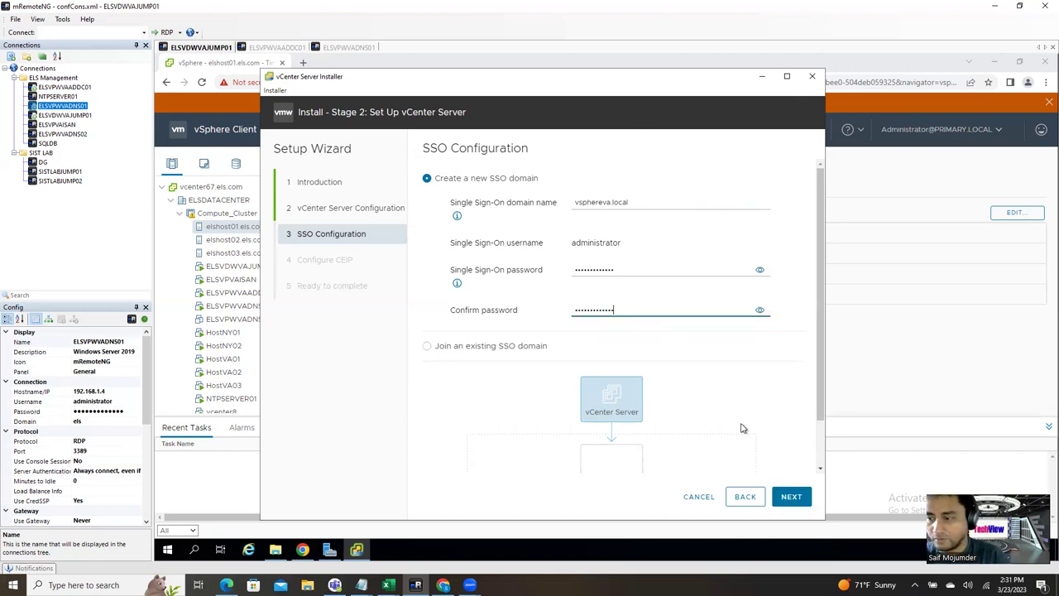
{"action": "scroll", "coordinate": [745, 428], "scroll_direction": "down", "scroll_amount": 1}
{"action": "left_click", "coordinate": [790, 495]}
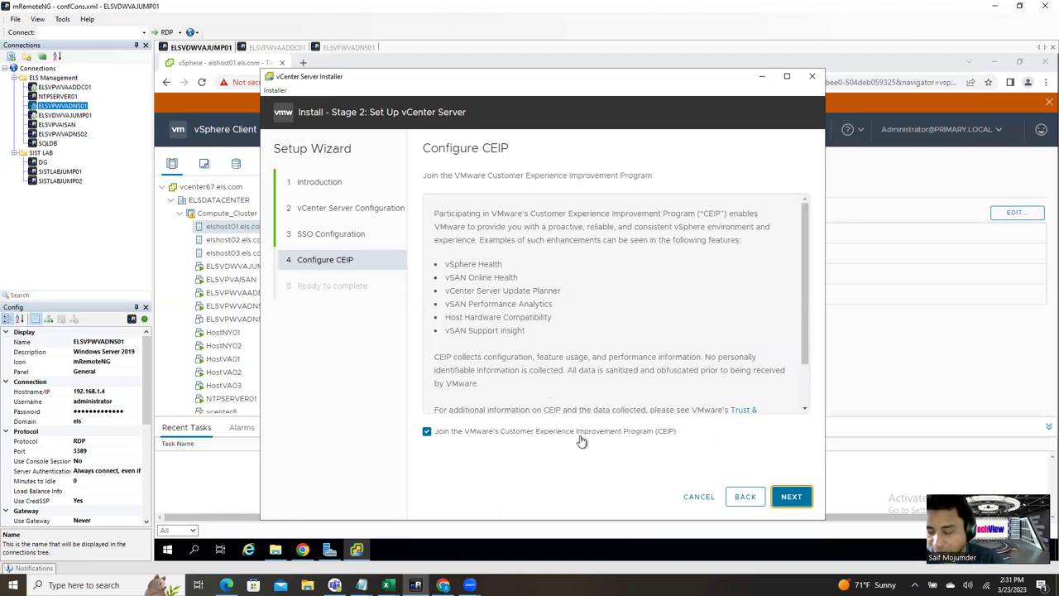
Step: Opt out of CEIP, review the summary and finish Stage 2, accepting the warning
{"action": "left_click", "coordinate": [427, 433]}
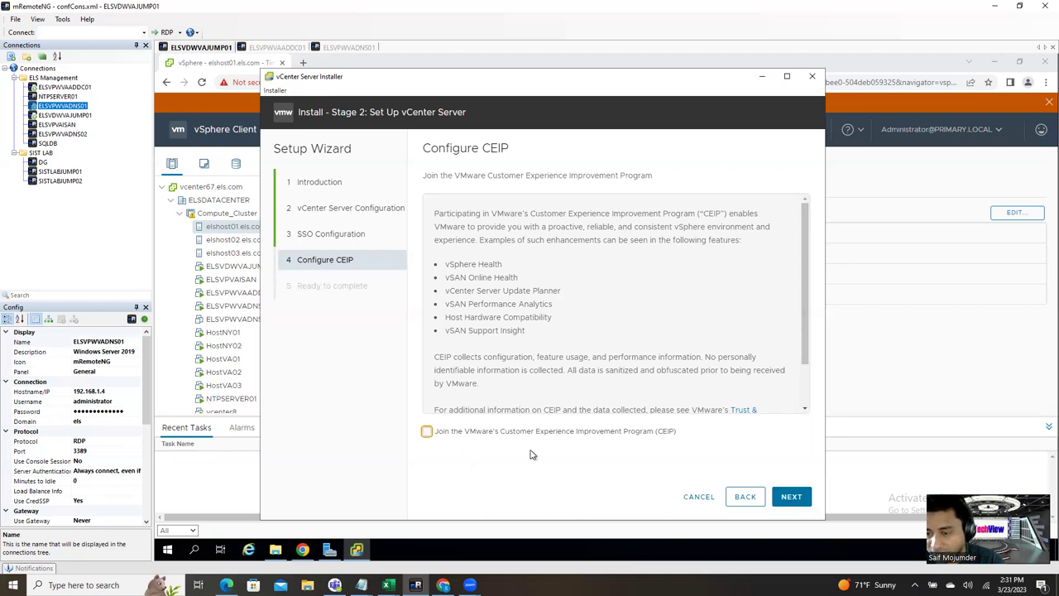
{"action": "left_click", "coordinate": [790, 496]}
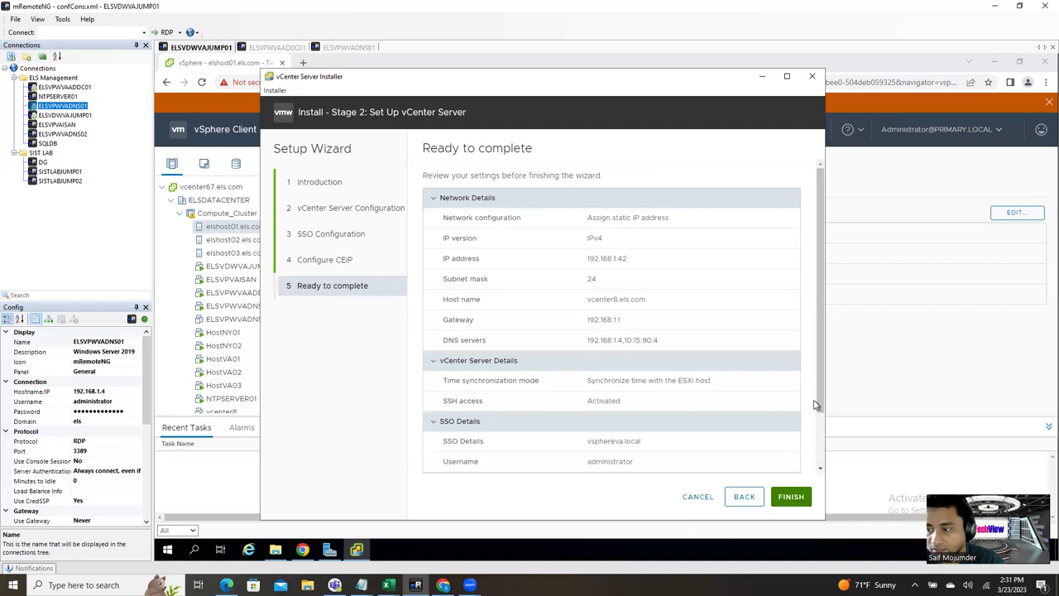
{"action": "scroll", "coordinate": [836, 461], "scroll_direction": "down", "scroll_amount": 1}
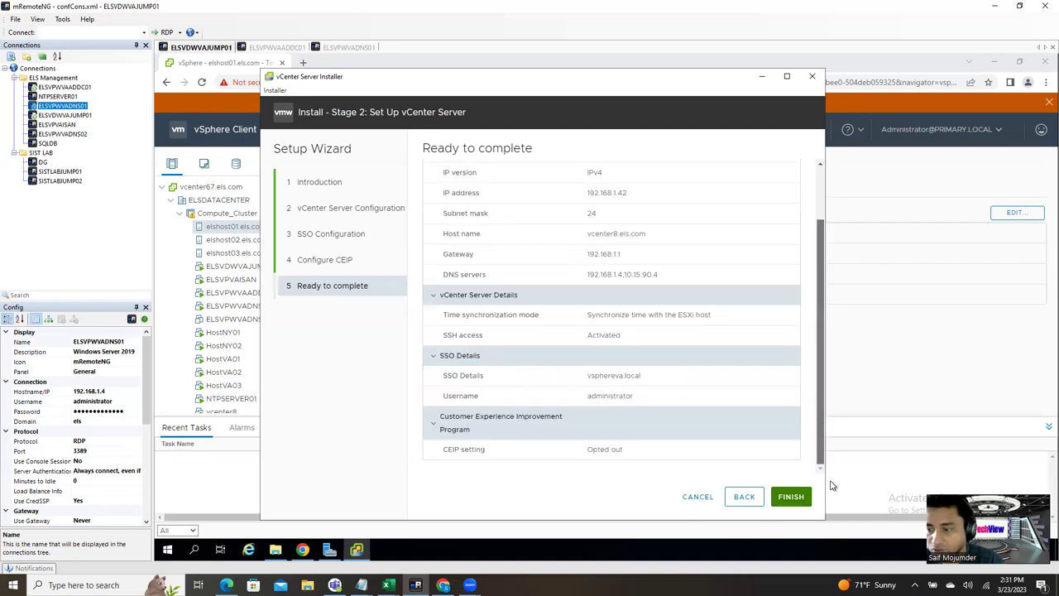
{"action": "left_click", "coordinate": [791, 498]}
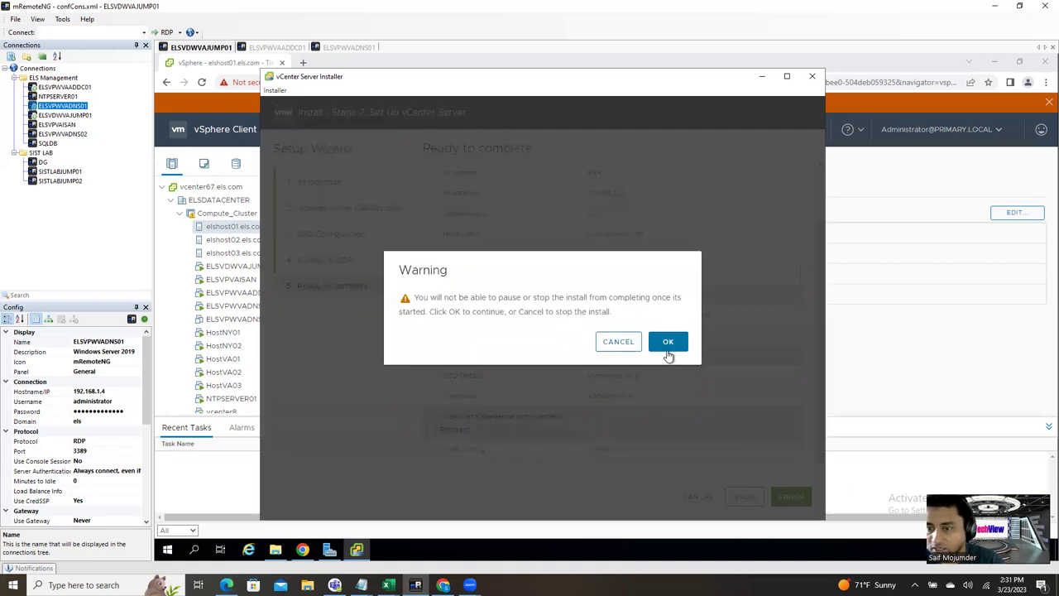
{"action": "left_click", "coordinate": [669, 346]}
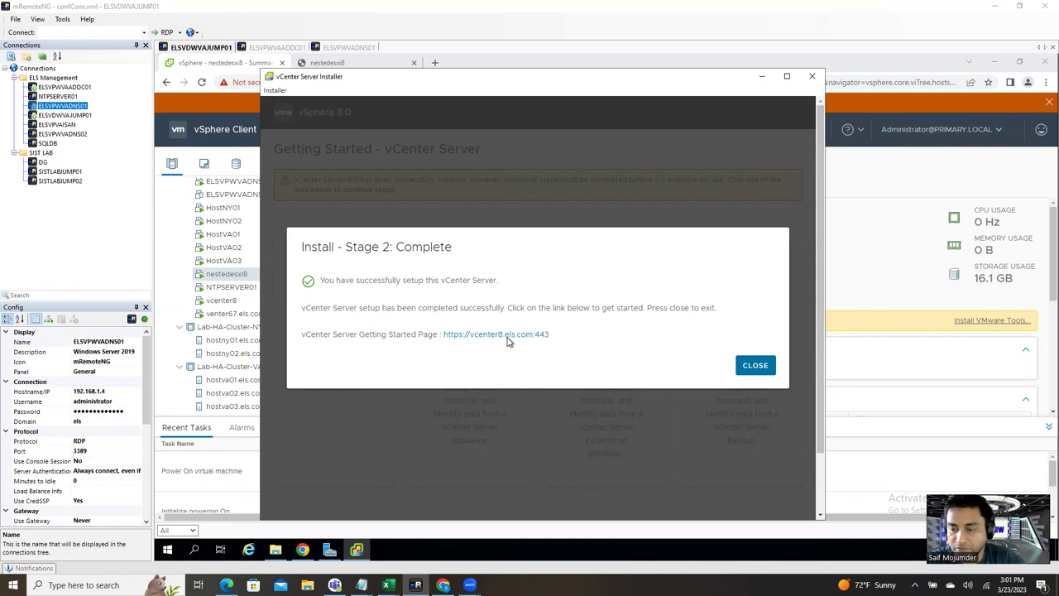
Step: Close the Stage 2 Complete dialog and launch Chrome in the ELSVPWVAADDC01 remote session
{"action": "left_click", "coordinate": [762, 370]}
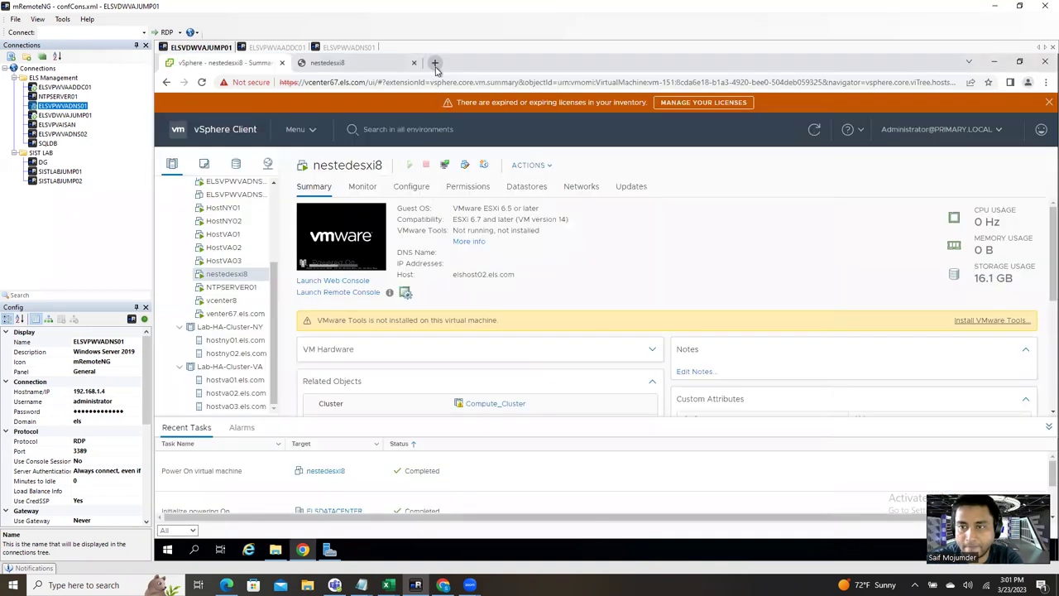
{"action": "left_click", "coordinate": [435, 64]}
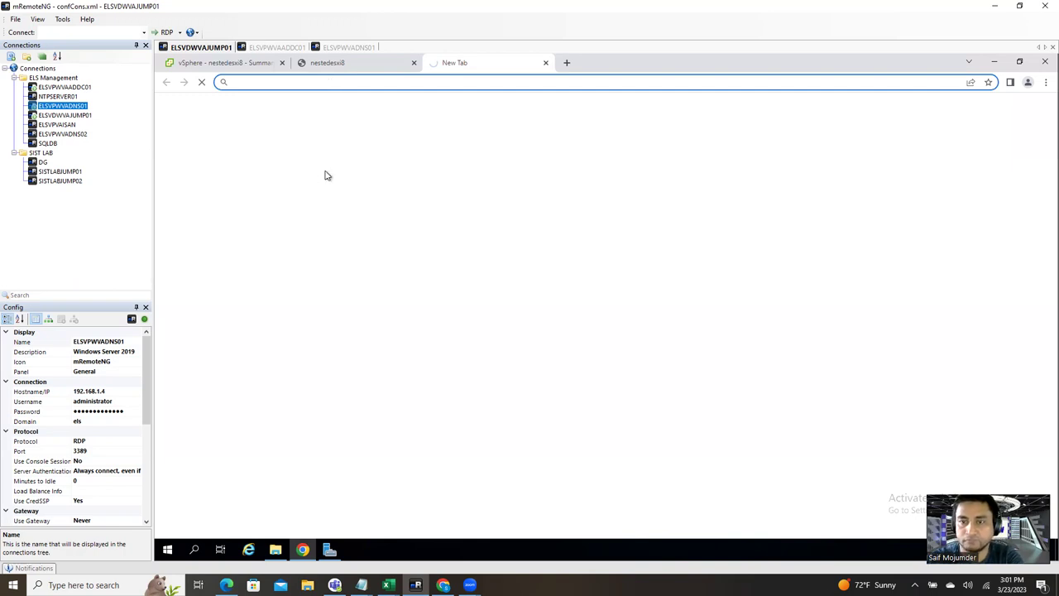
{"action": "left_click", "coordinate": [546, 62]}
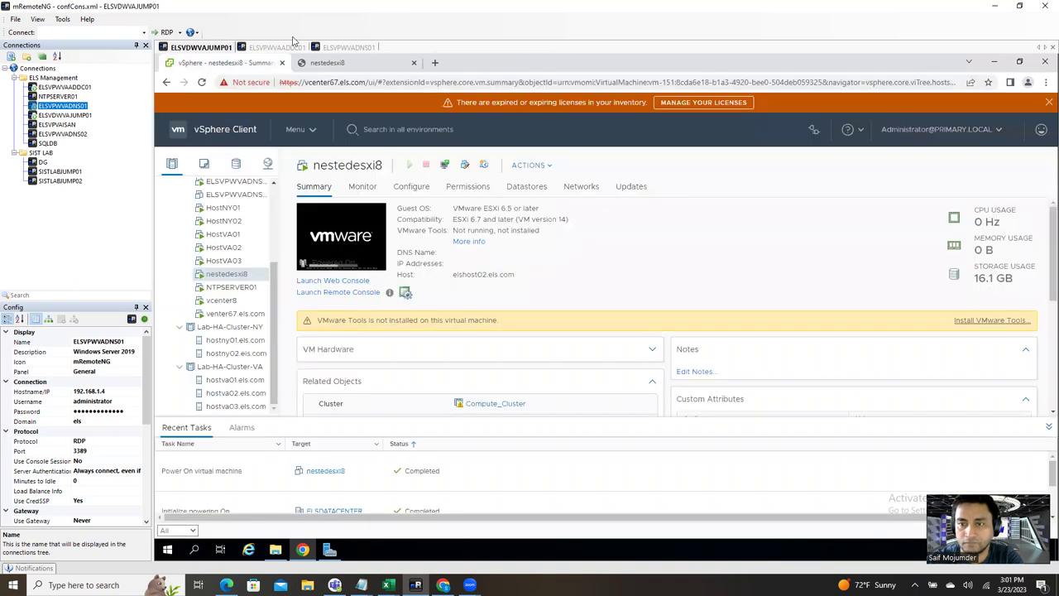
{"action": "left_click", "coordinate": [290, 47]}
{"action": "double_click", "coordinate": [176, 134]}
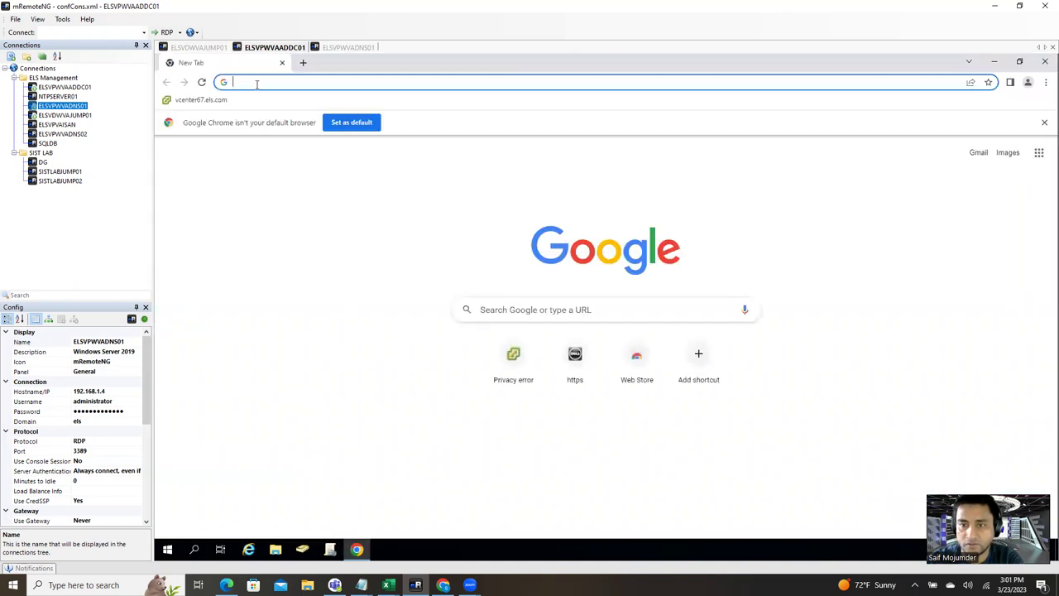
{"action": "left_click", "coordinate": [257, 84]}
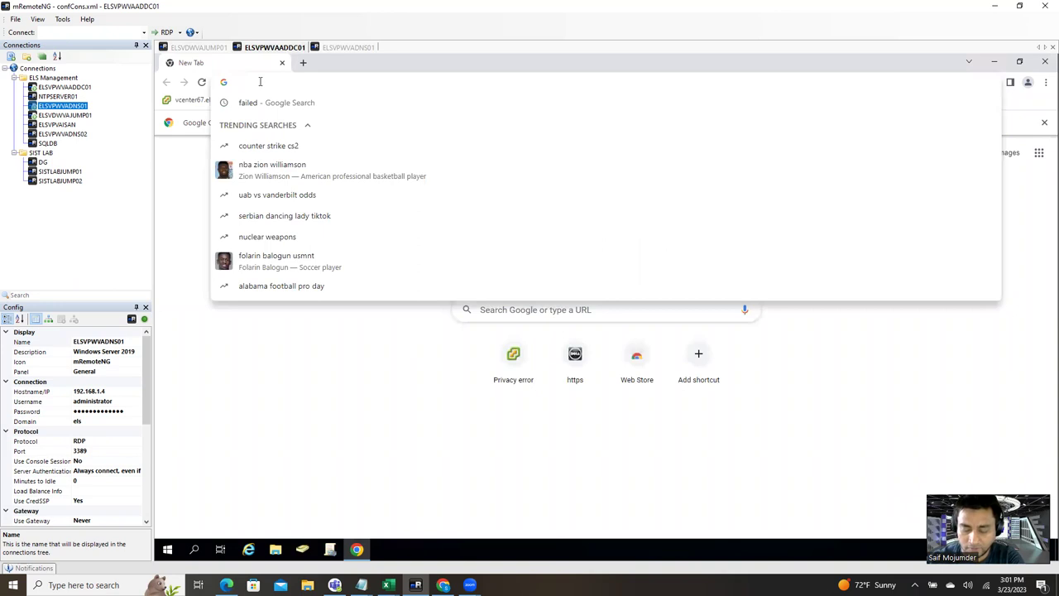
{"action": "type", "text": "vcentyer"}
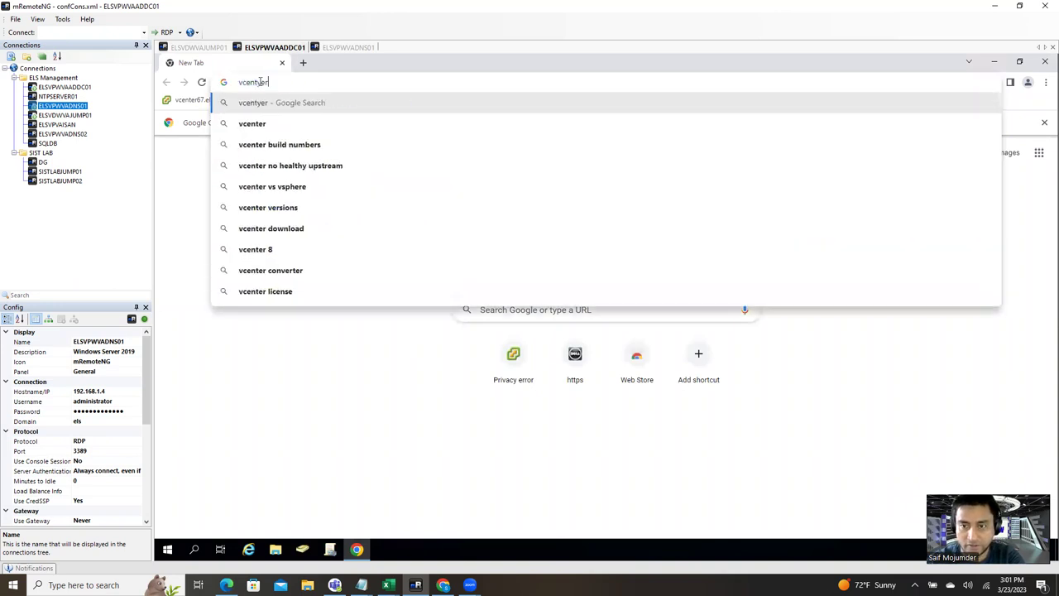
{"action": "type", "text": "8."}
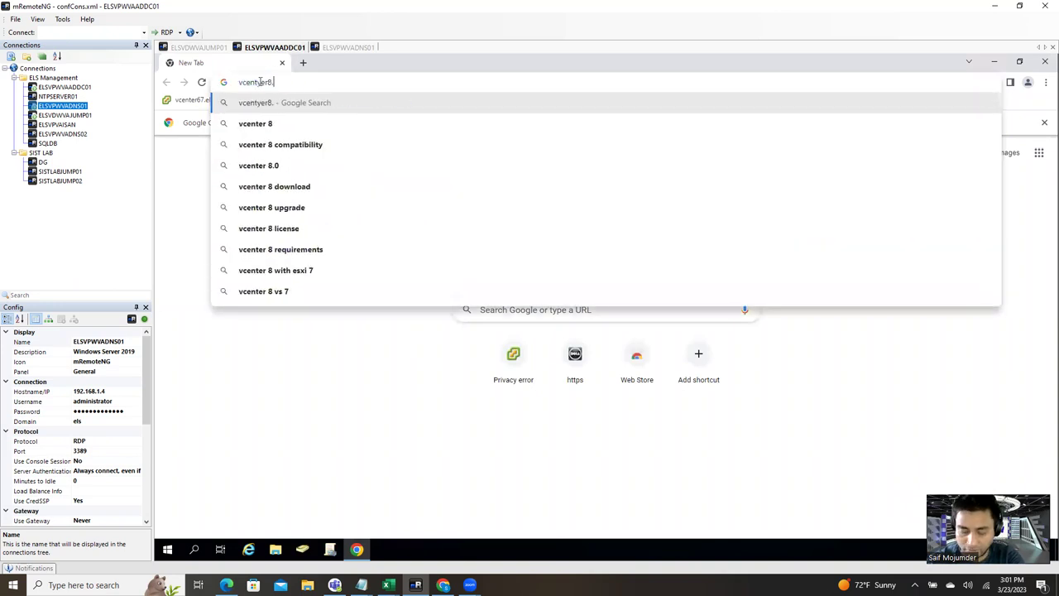
{"action": "type", "text": "els.com"}
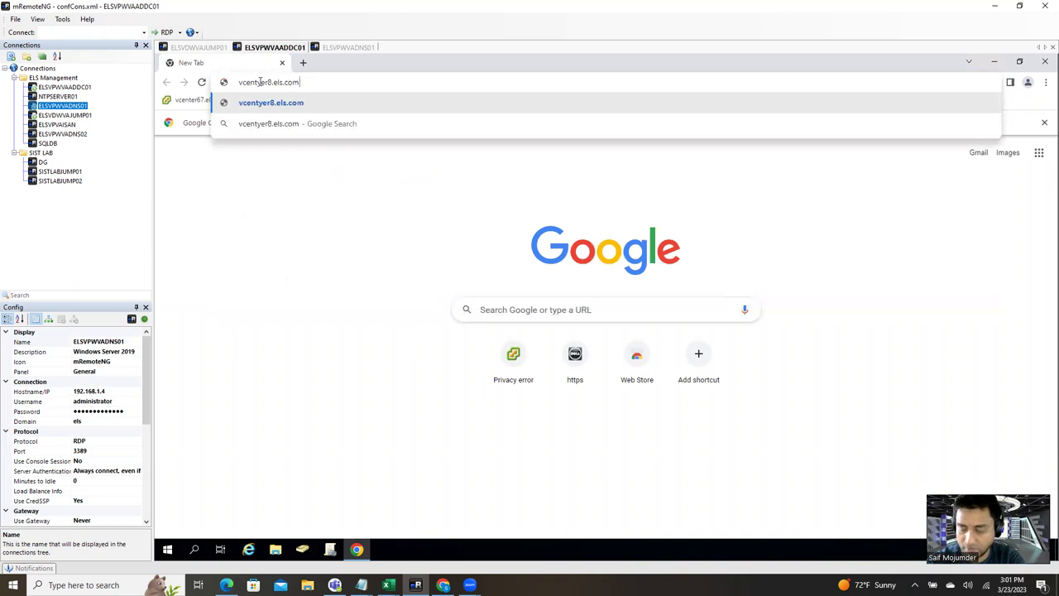
{"action": "key", "text": "Return"}
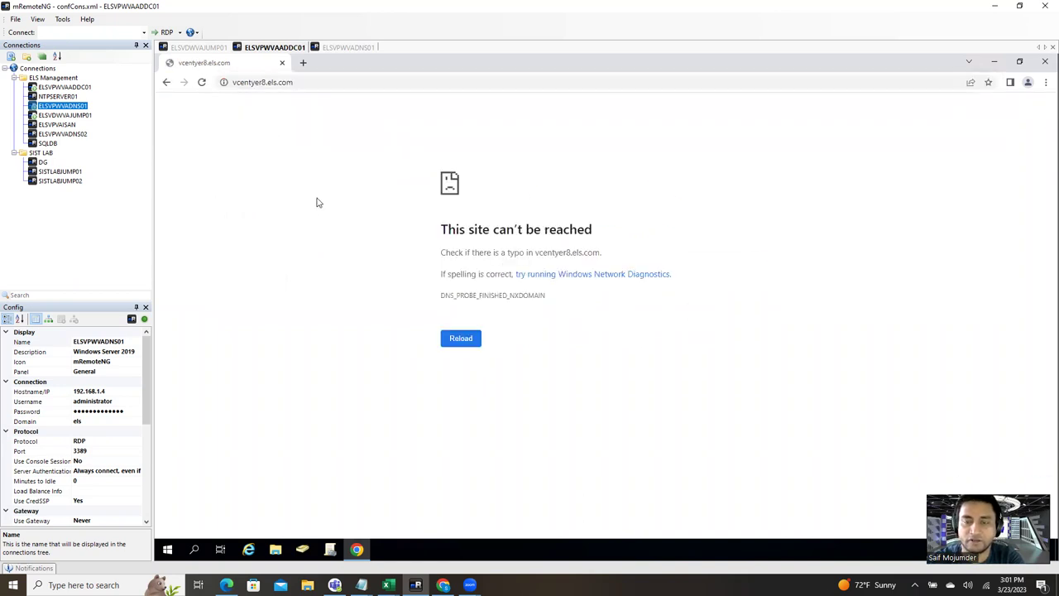
{"action": "left_click", "coordinate": [296, 81]}
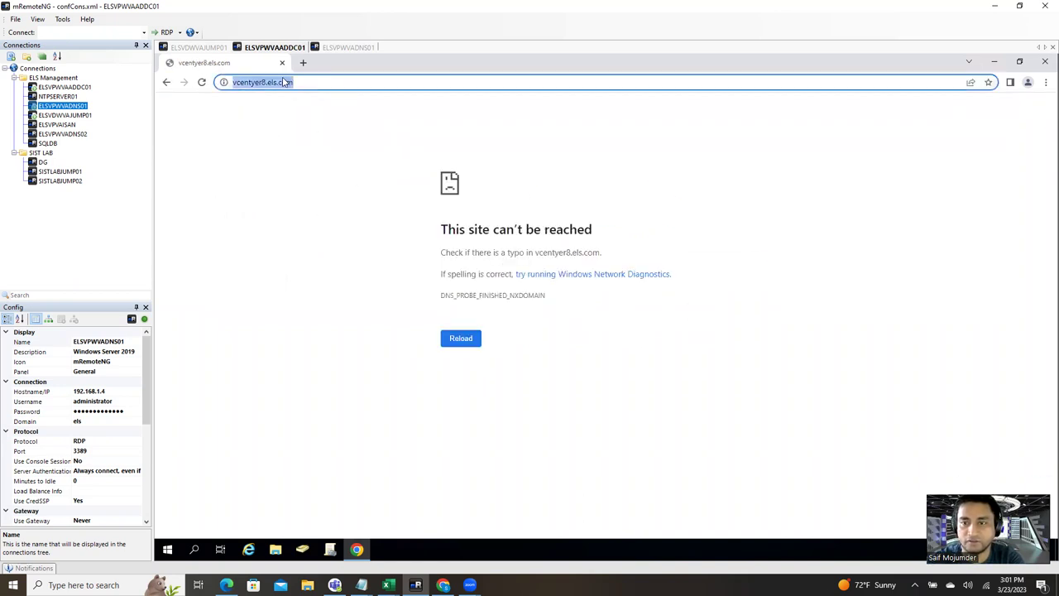
{"action": "left_click", "coordinate": [224, 82]}
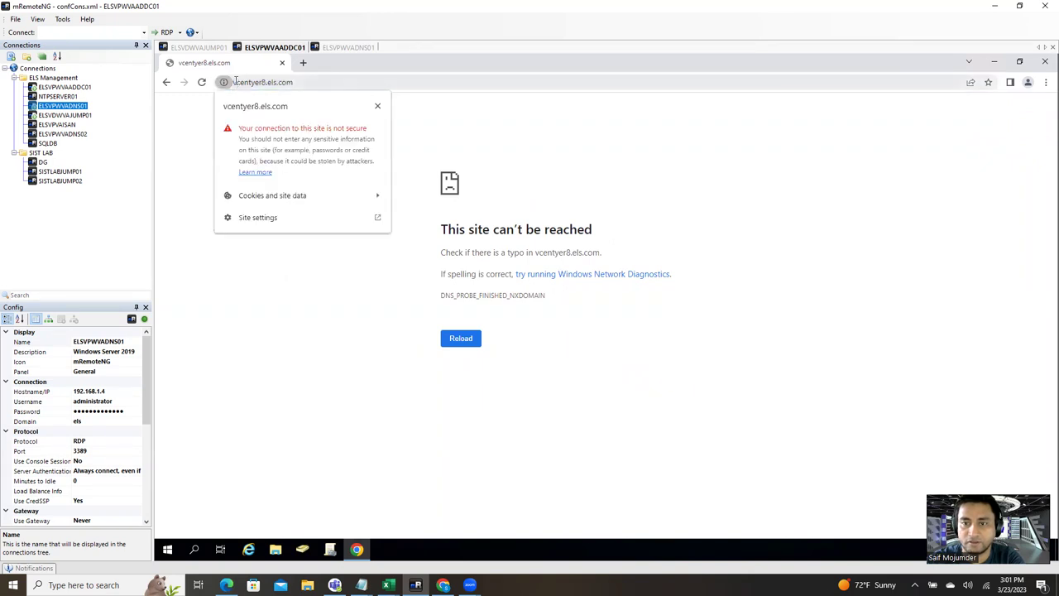
{"action": "left_click", "coordinate": [235, 81]}
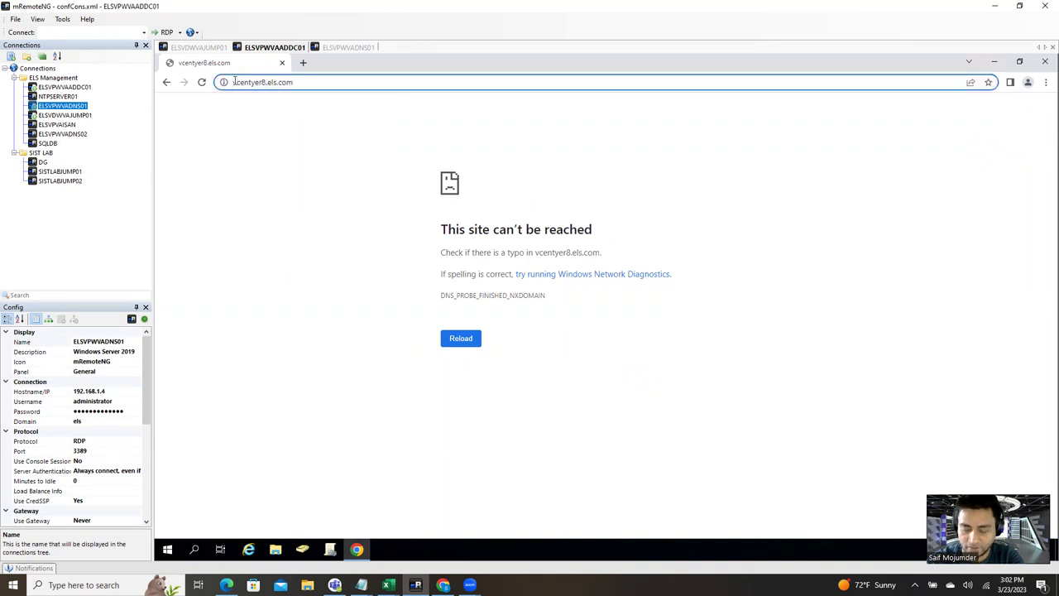
{"action": "type", "text": "https://"}
{"action": "key", "text": "Return"}
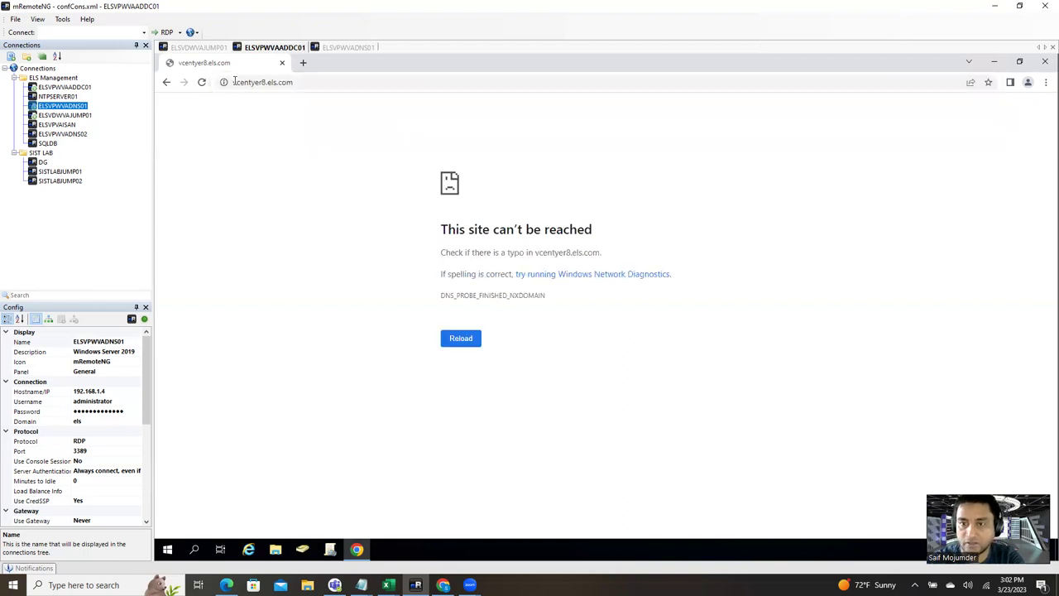
Step: Correct the address to vcenter8.els.com and proceed past the certificate warning
{"action": "left_click", "coordinate": [323, 83]}
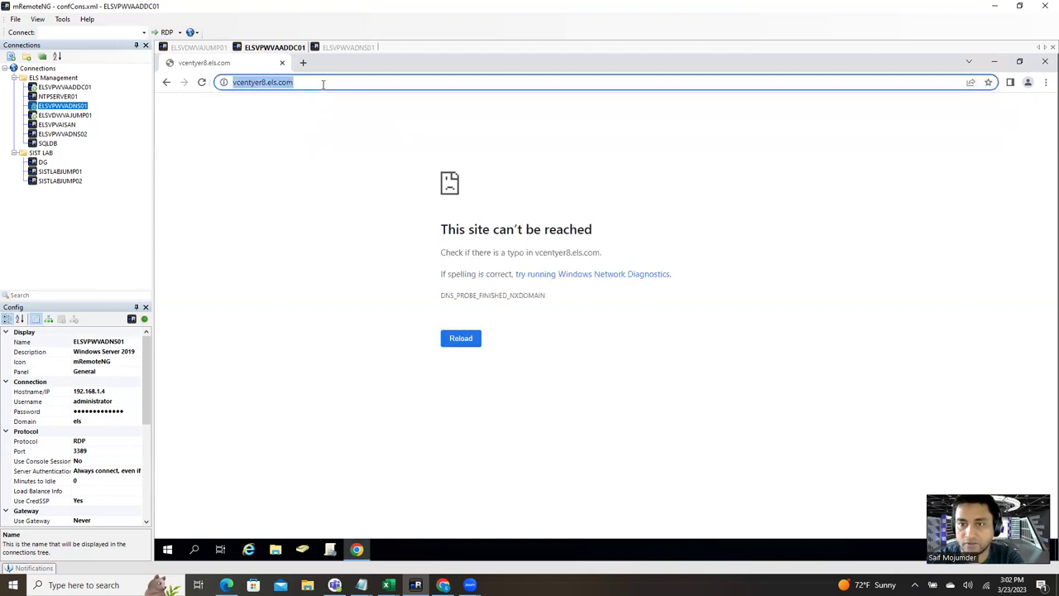
{"action": "left_click", "coordinate": [253, 86]}
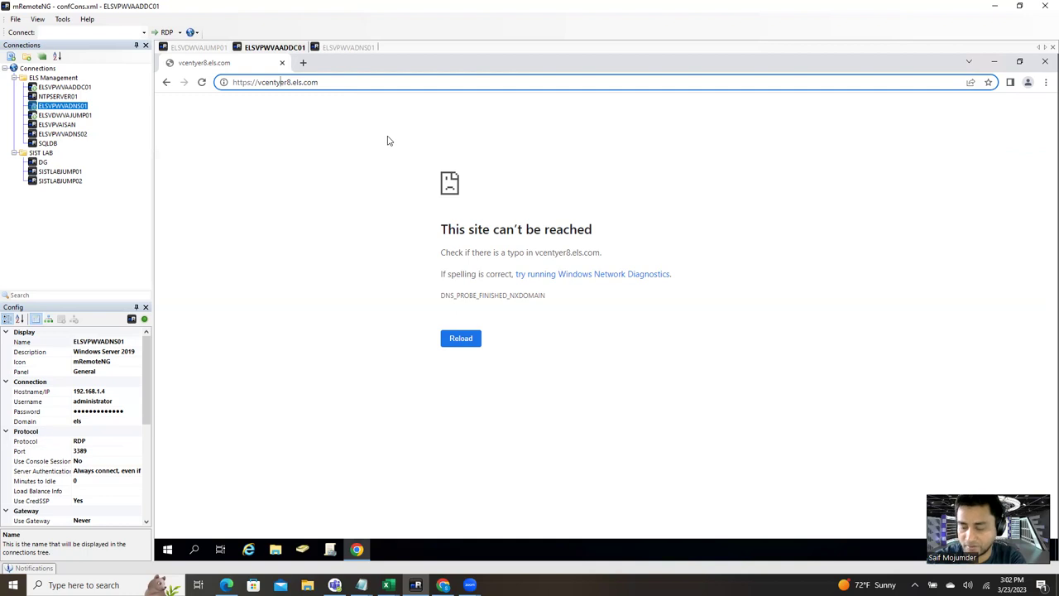
{"action": "key", "text": "BackSpace"}
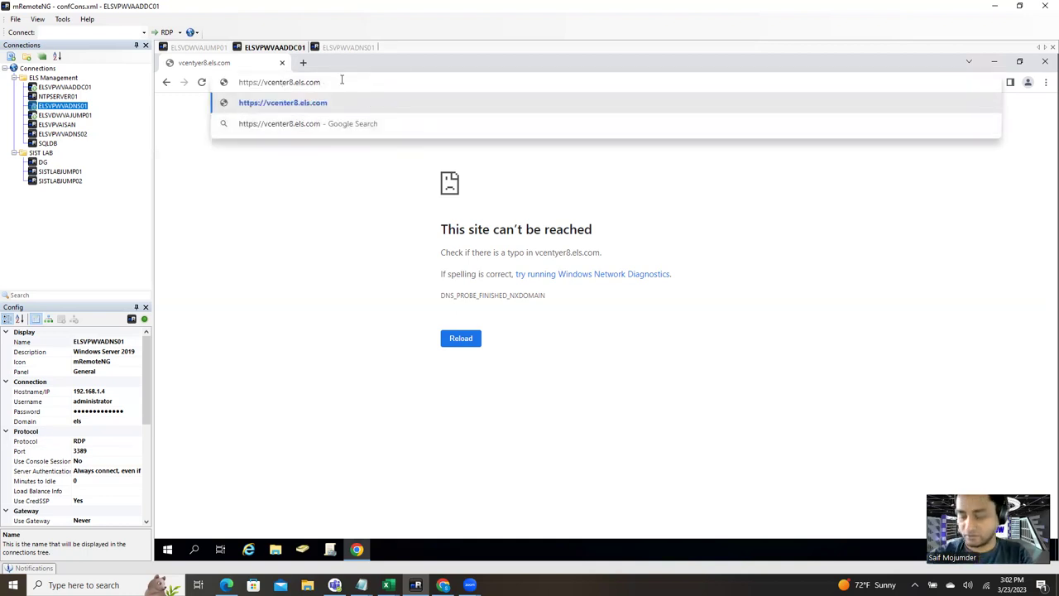
{"action": "key", "text": "Return"}
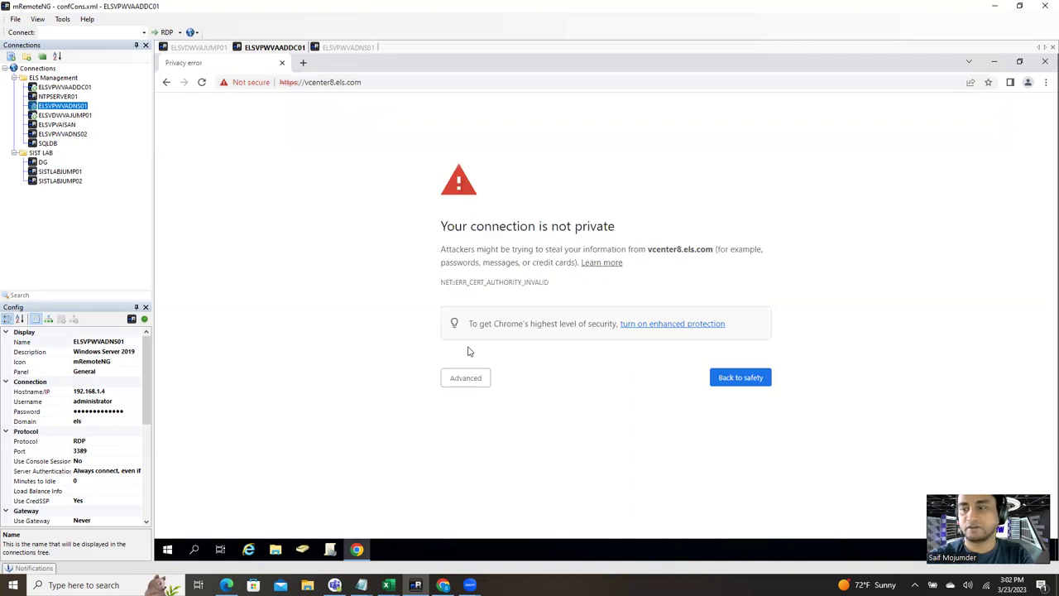
{"action": "left_click", "coordinate": [470, 380]}
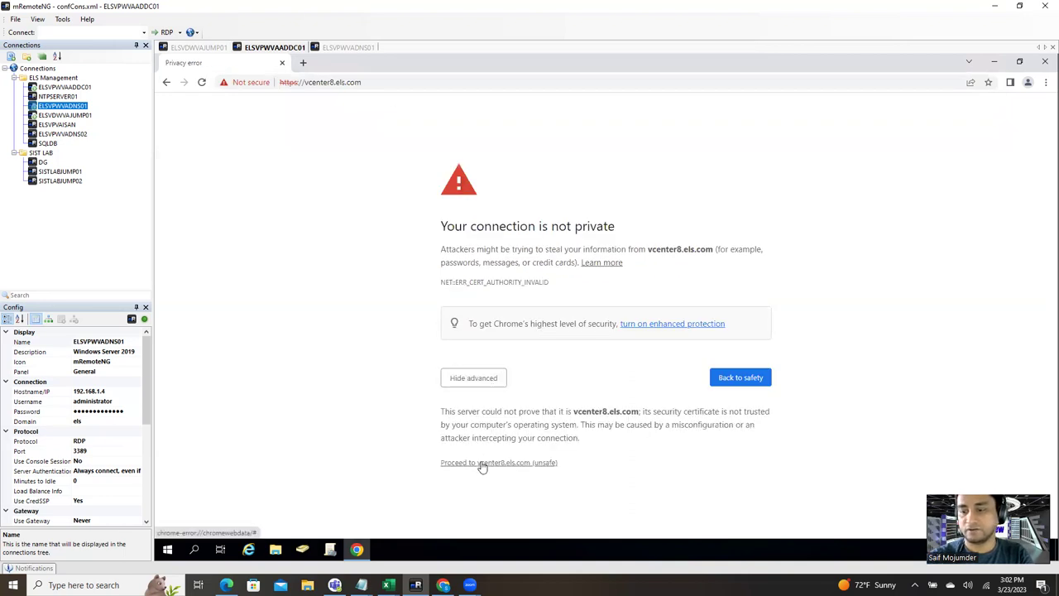
{"action": "left_click", "coordinate": [480, 464]}
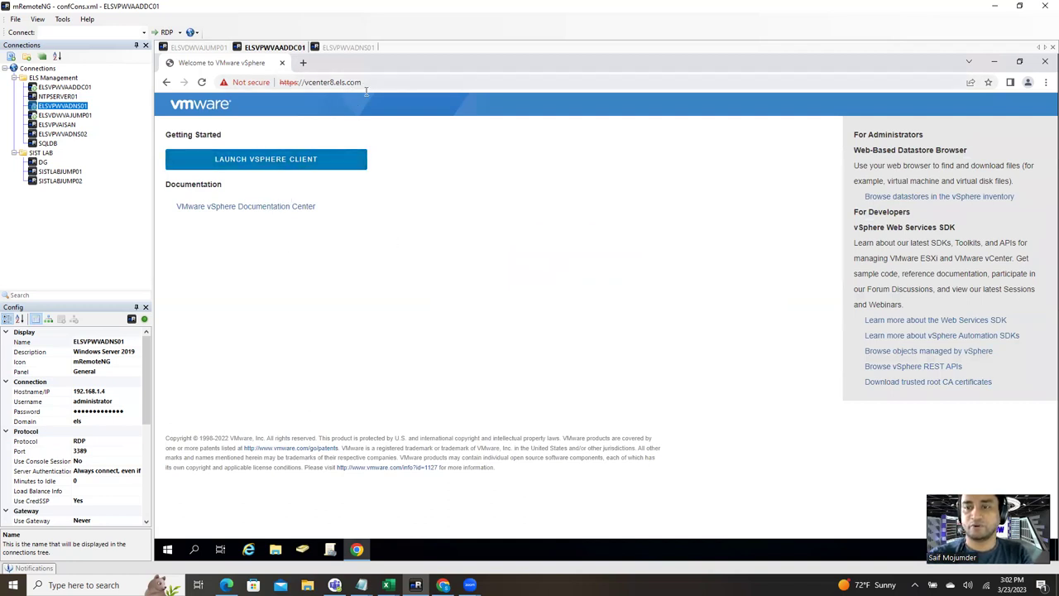
Step: Launch the vSphere Client sign-in page, then switch to the other Chrome window
{"action": "left_click", "coordinate": [321, 163]}
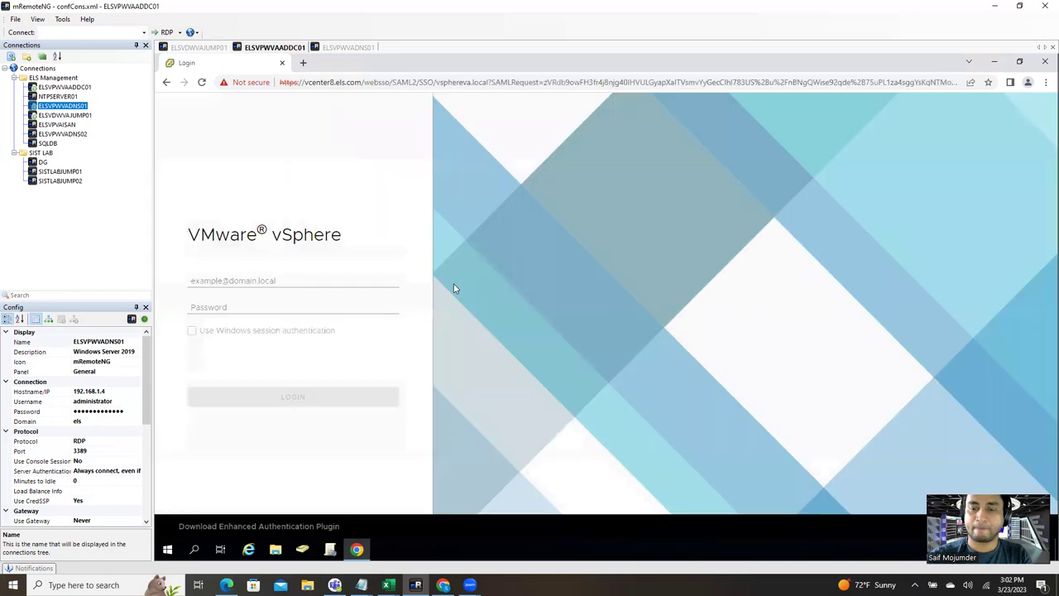
{"action": "left_click", "coordinate": [258, 281]}
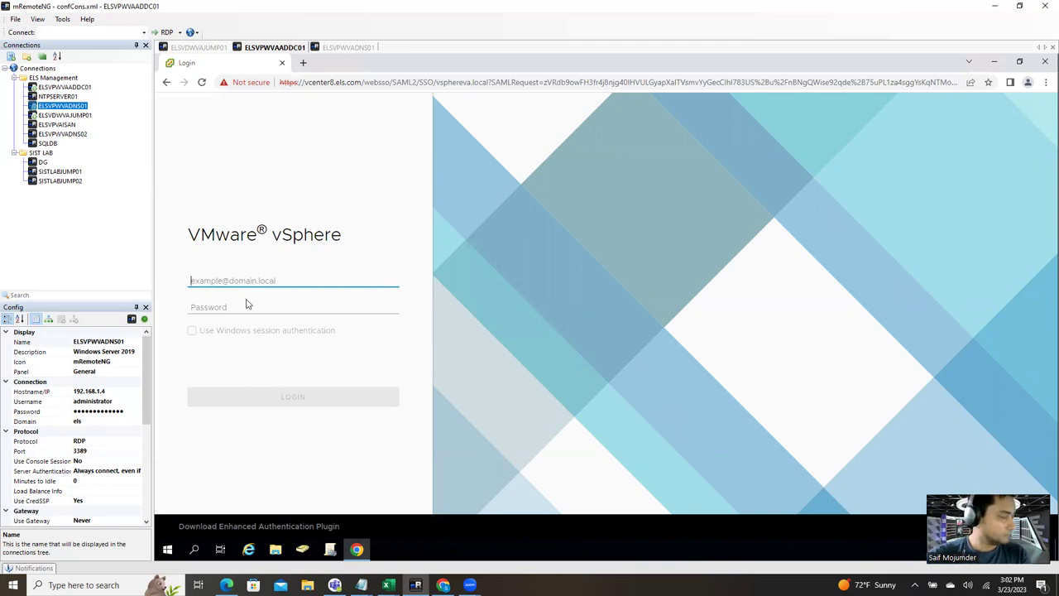
{"action": "left_click", "coordinate": [444, 585]}
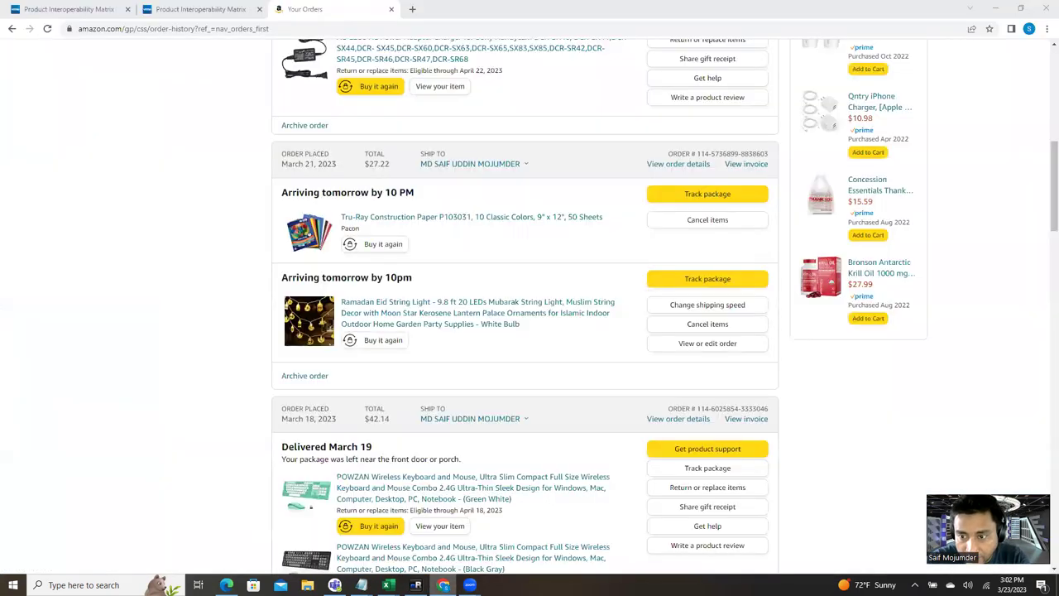
Step: In the second Interoperability Matrix tab, check vCenter 8.0 compatibility with ESXi 6.7.0 through 6.7 U3
{"action": "left_click", "coordinate": [415, 585]}
{"action": "left_click", "coordinate": [444, 585]}
{"action": "left_click", "coordinate": [201, 9]}
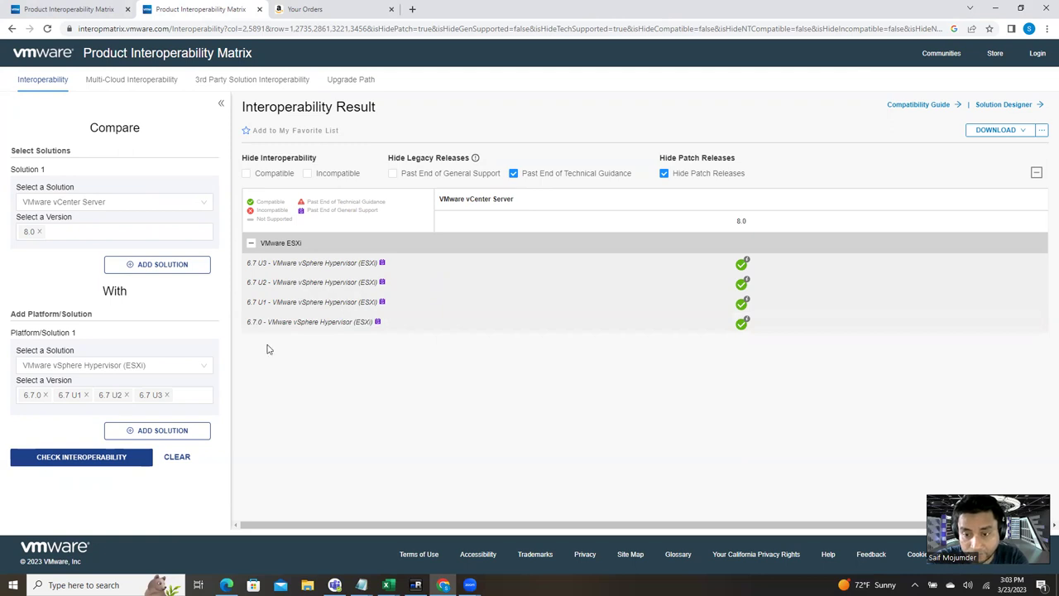
{"action": "mouse_move", "coordinate": [248, 325]}
{"action": "left_click_drag", "start_coordinate": [247, 325], "coordinate": [267, 300]}
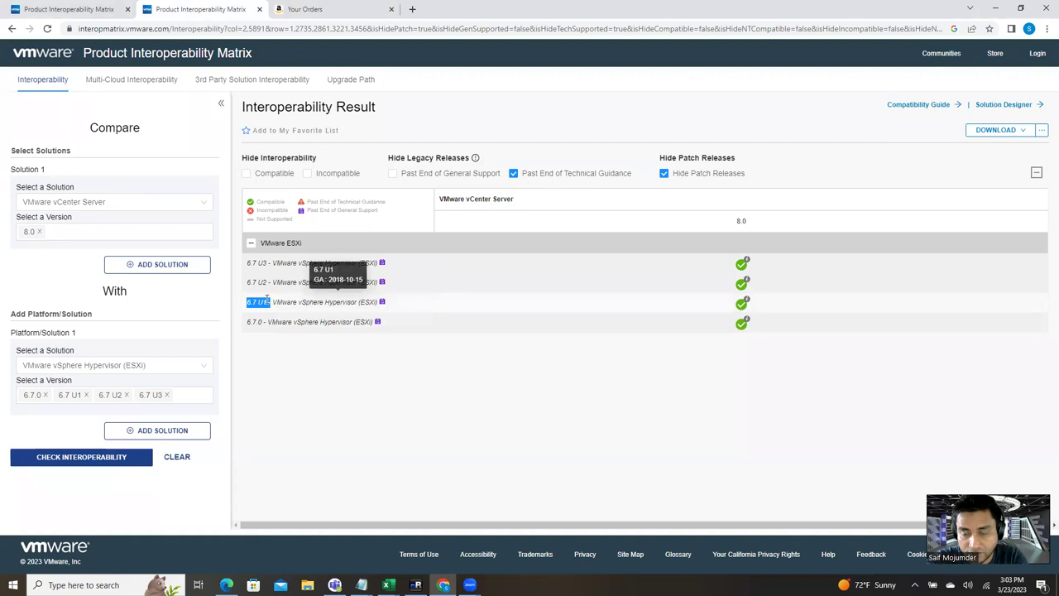
{"action": "left_click", "coordinate": [297, 390]}
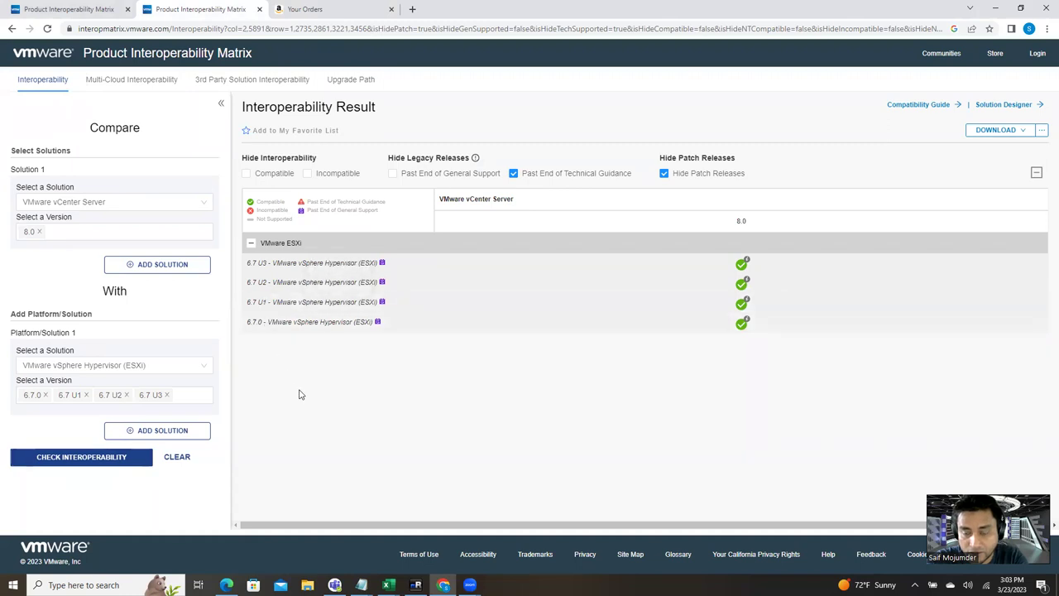
{"action": "mouse_move", "coordinate": [253, 302]}
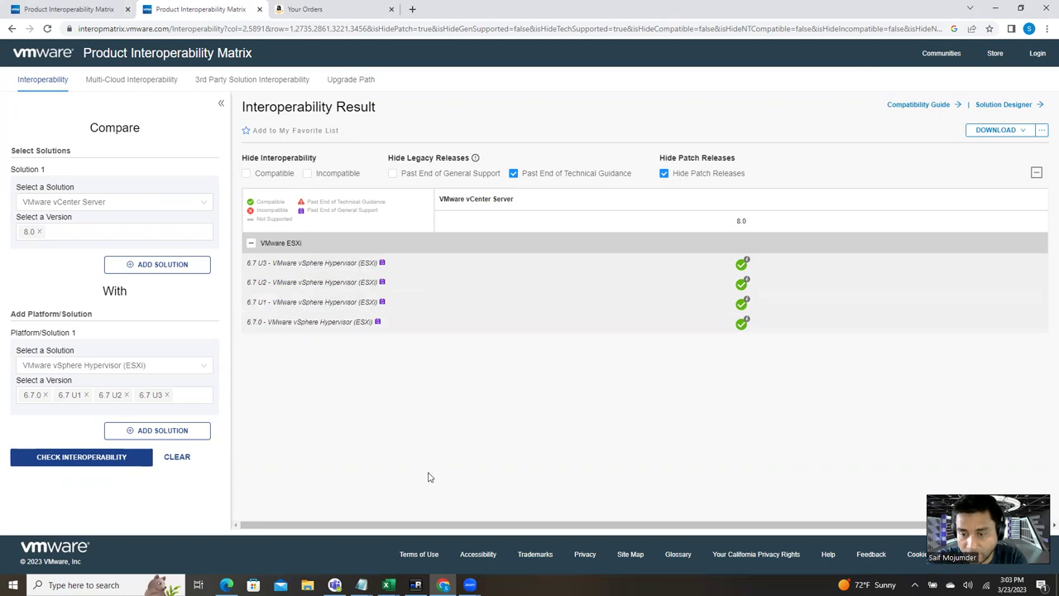
{"action": "mouse_move", "coordinate": [304, 263]}
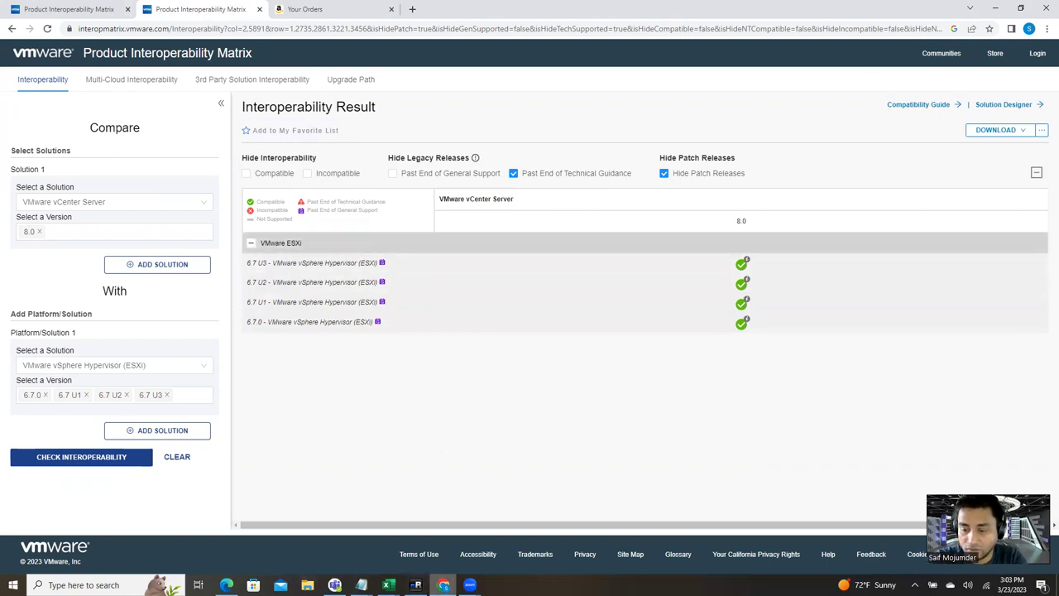
Step: Sign in to vSphere as administrator of vsphereva.local with the SSO password
{"action": "left_click", "coordinate": [416, 585]}
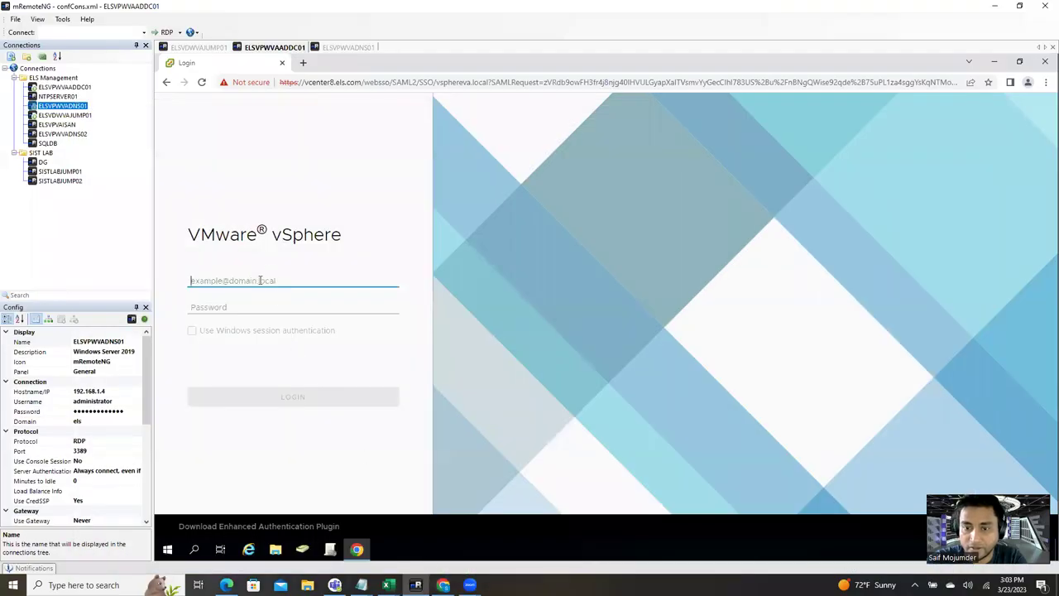
{"action": "type", "text": "ad"}
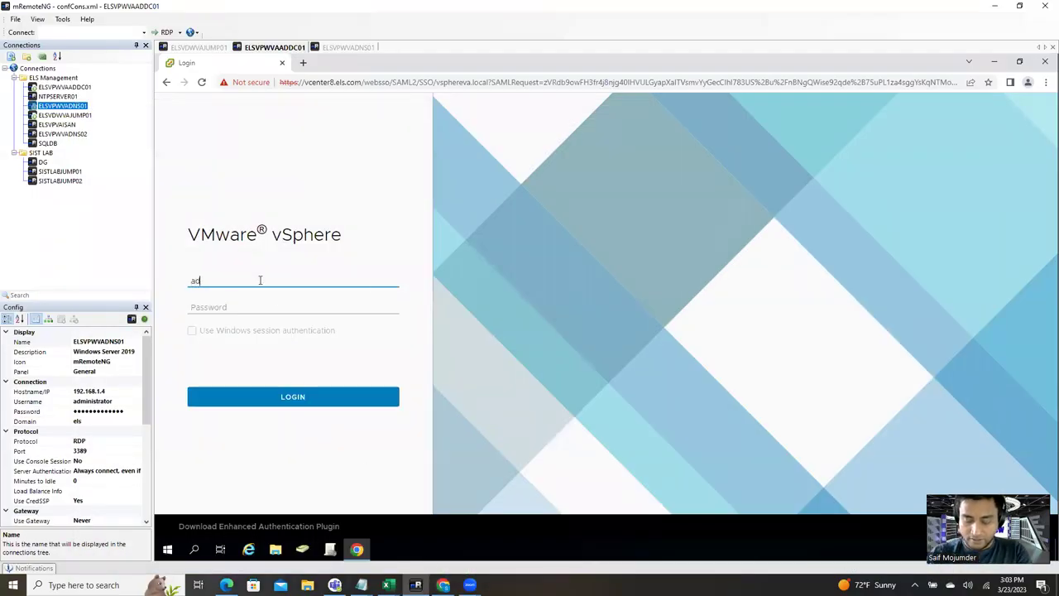
{"action": "type", "text": "ministrator@"}
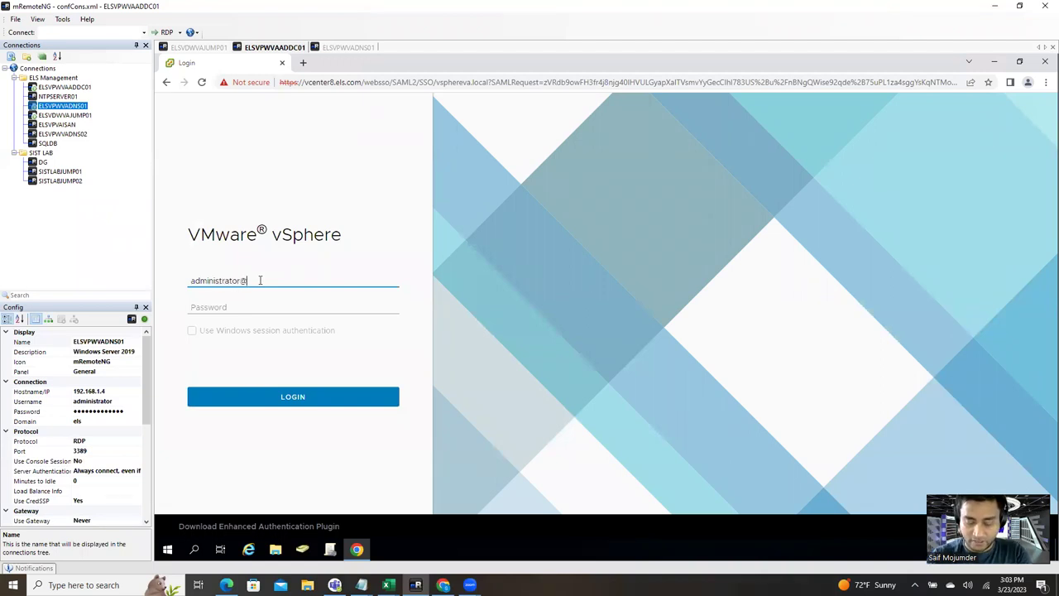
{"action": "type", "text": "vsp"}
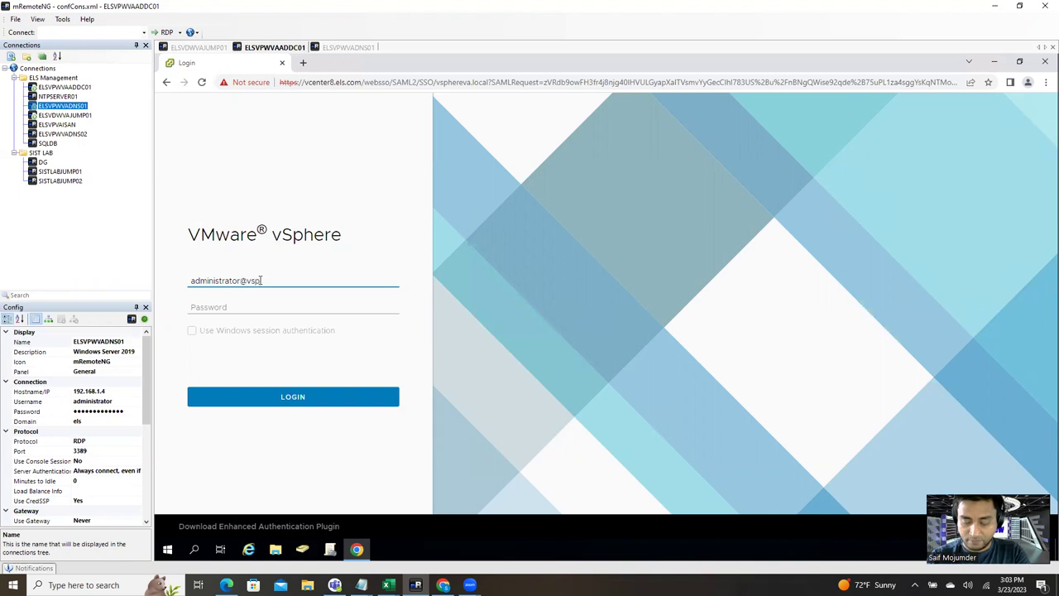
{"action": "type", "text": "hereva"}
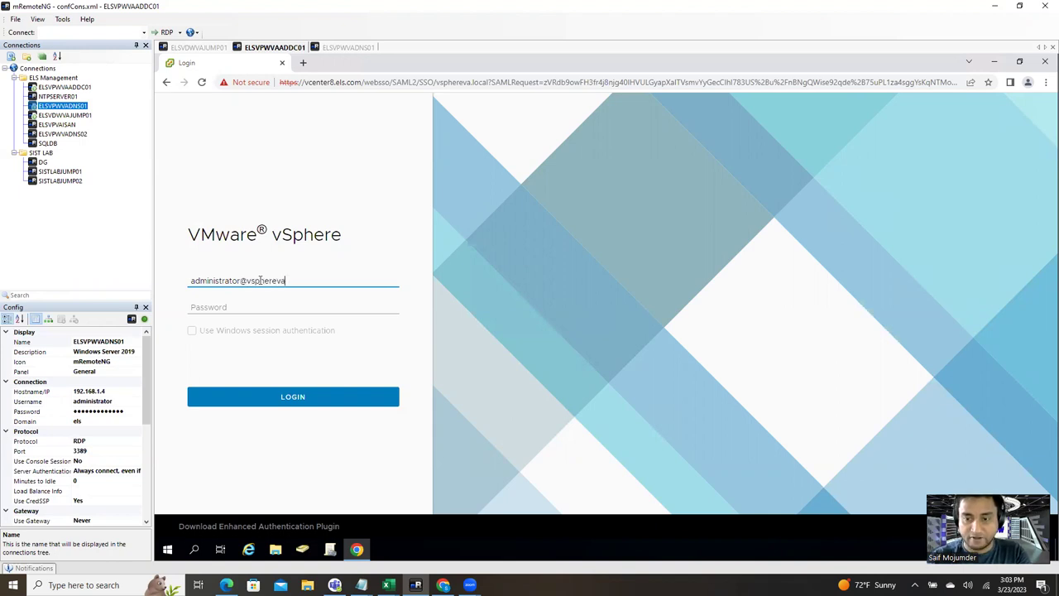
{"action": "type", "text": ".local"}
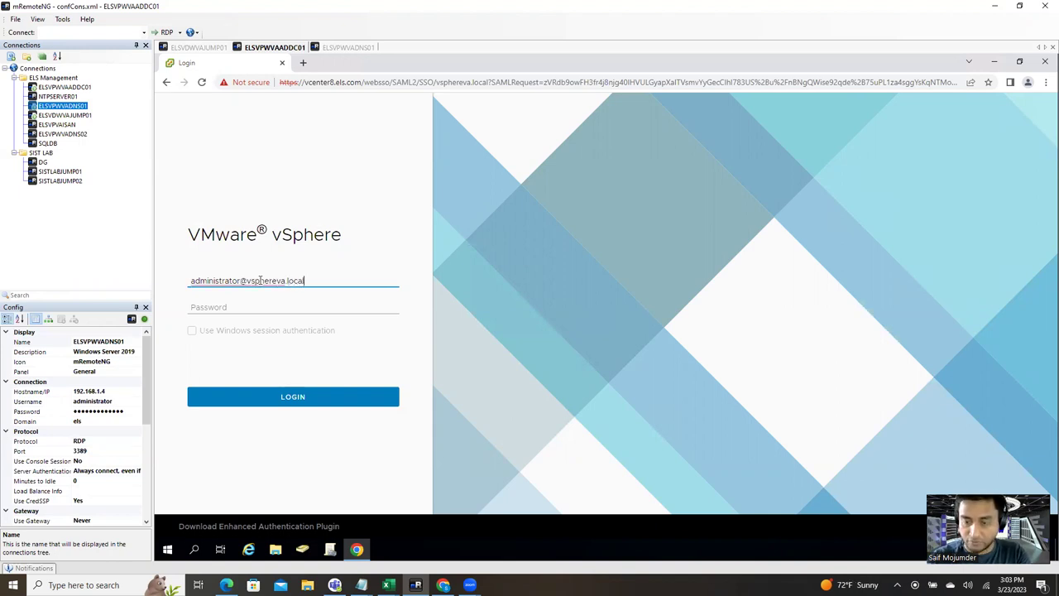
{"action": "left_click", "coordinate": [287, 308]}
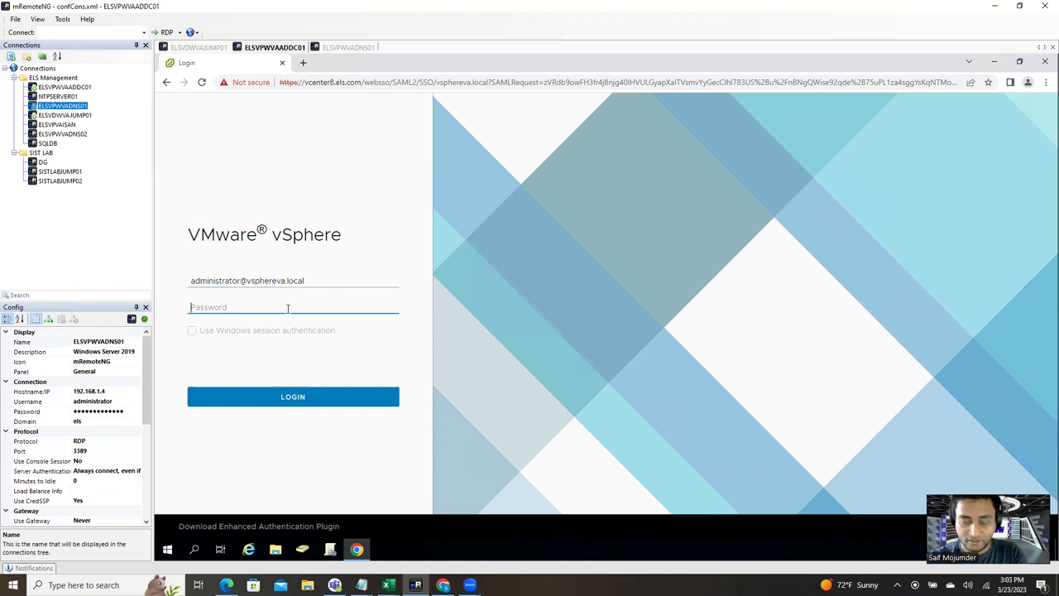
{"action": "type", "text": "•••••"}
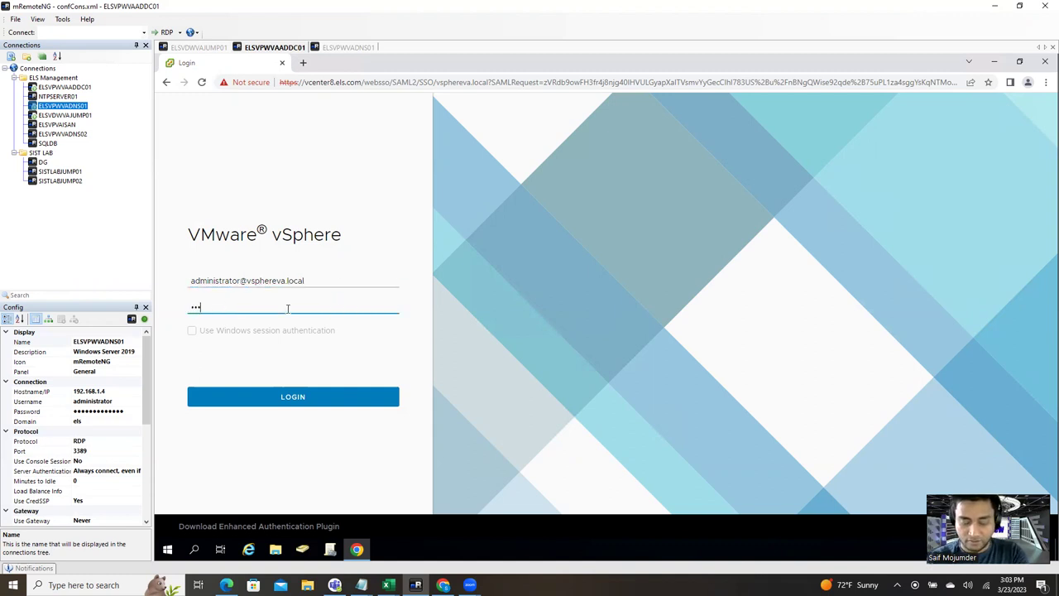
{"action": "type", "text": "••••••••"}
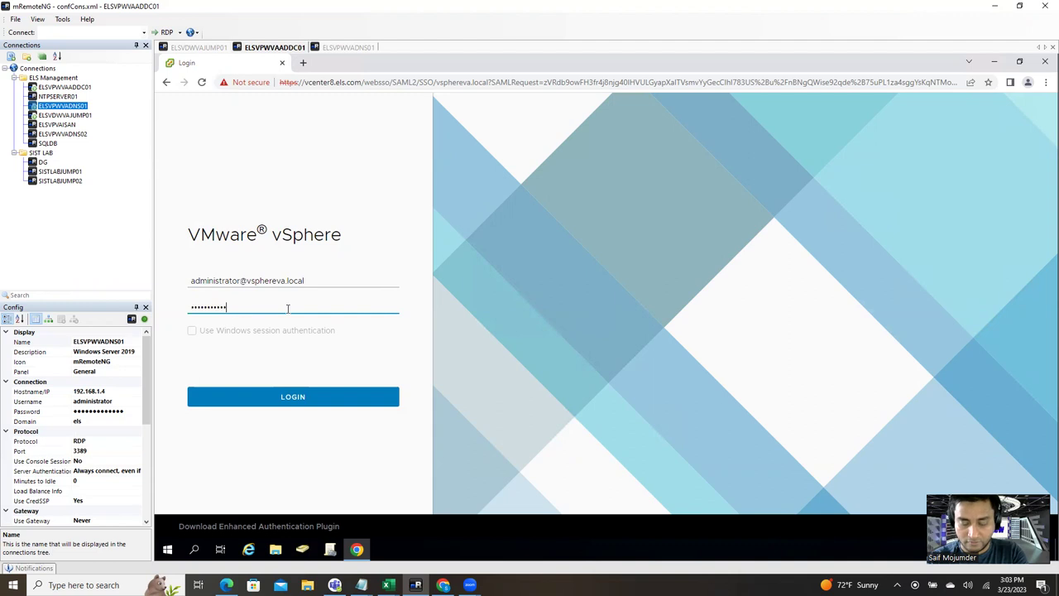
{"action": "key", "text": "Return"}
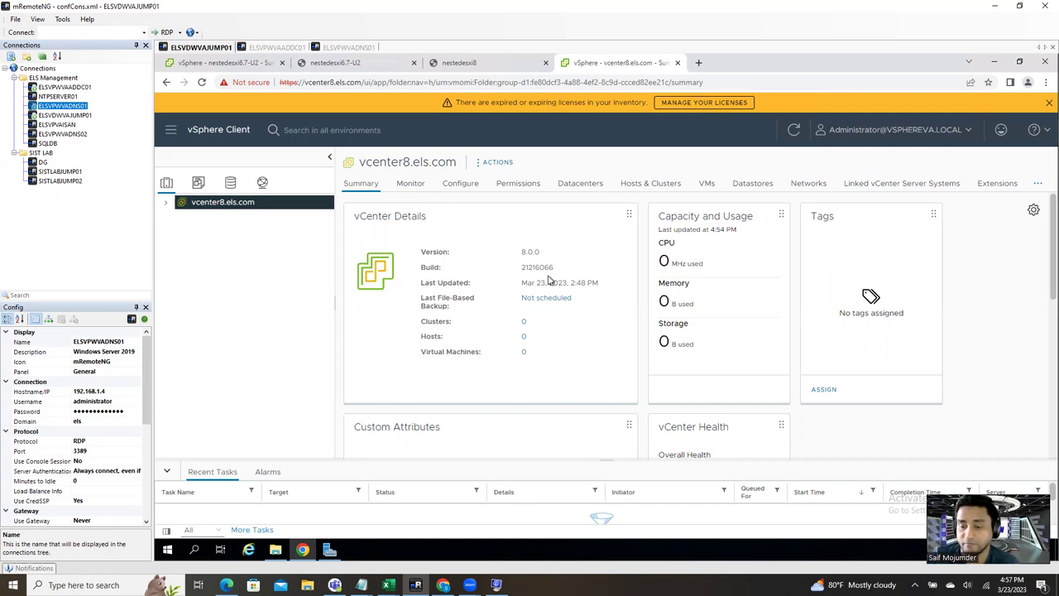
{"action": "left_click", "coordinate": [443, 584]}
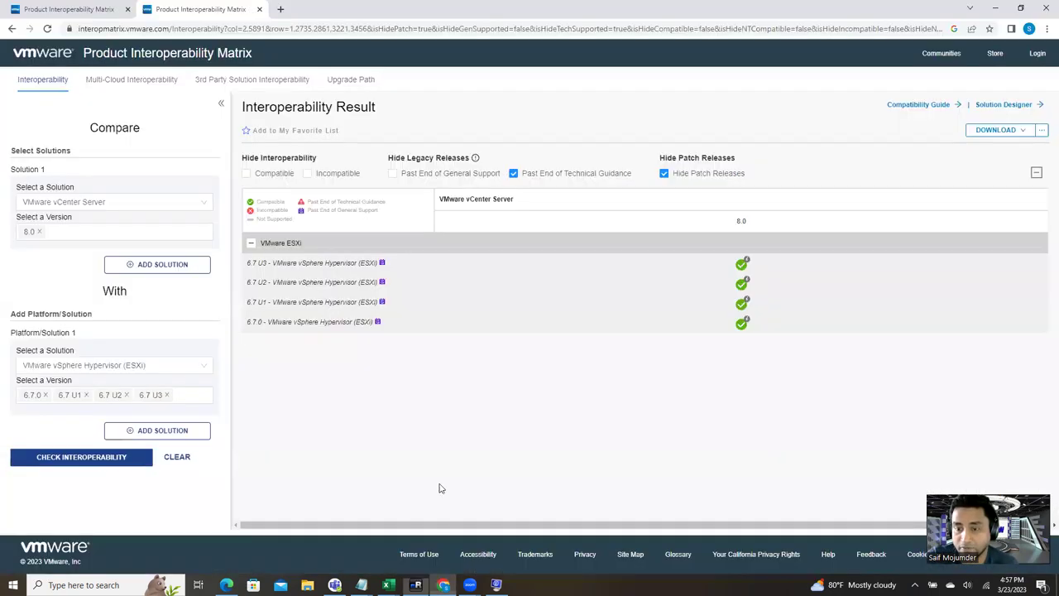
{"action": "mouse_move", "coordinate": [262, 280]}
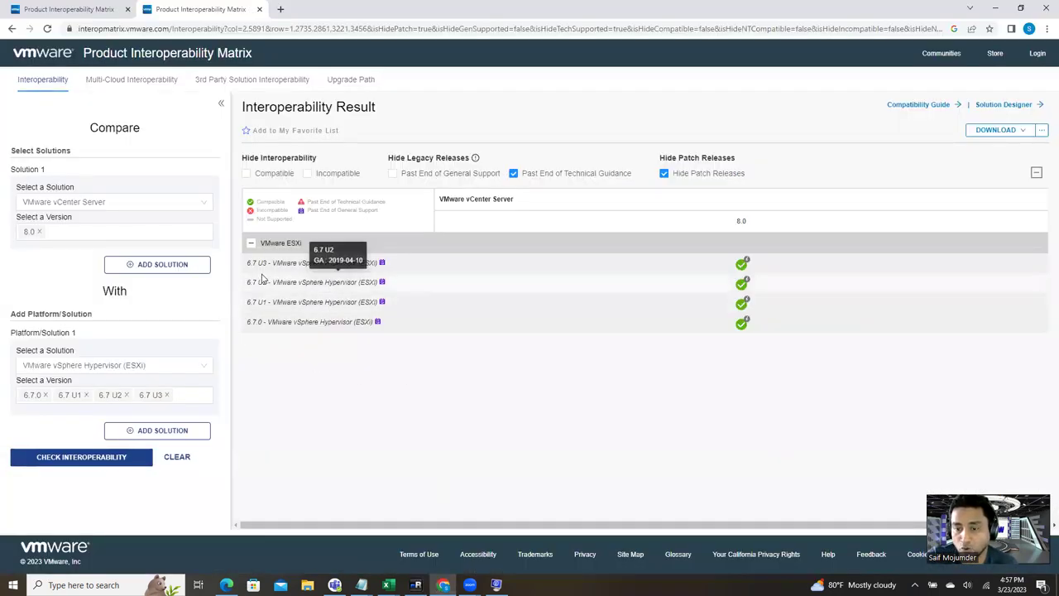
{"action": "mouse_move", "coordinate": [248, 320]}
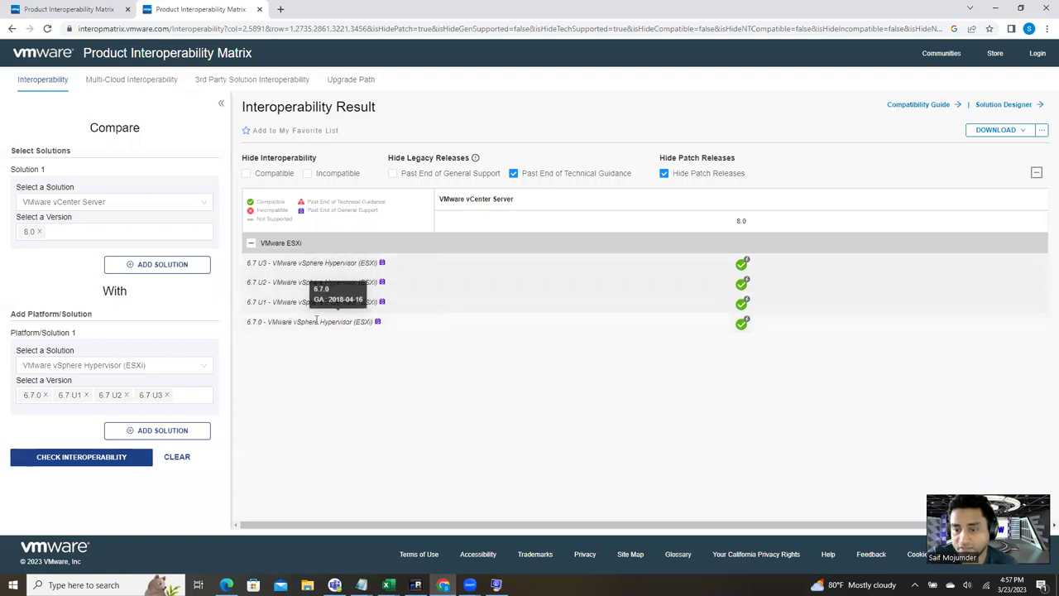
{"action": "mouse_move", "coordinate": [747, 263]}
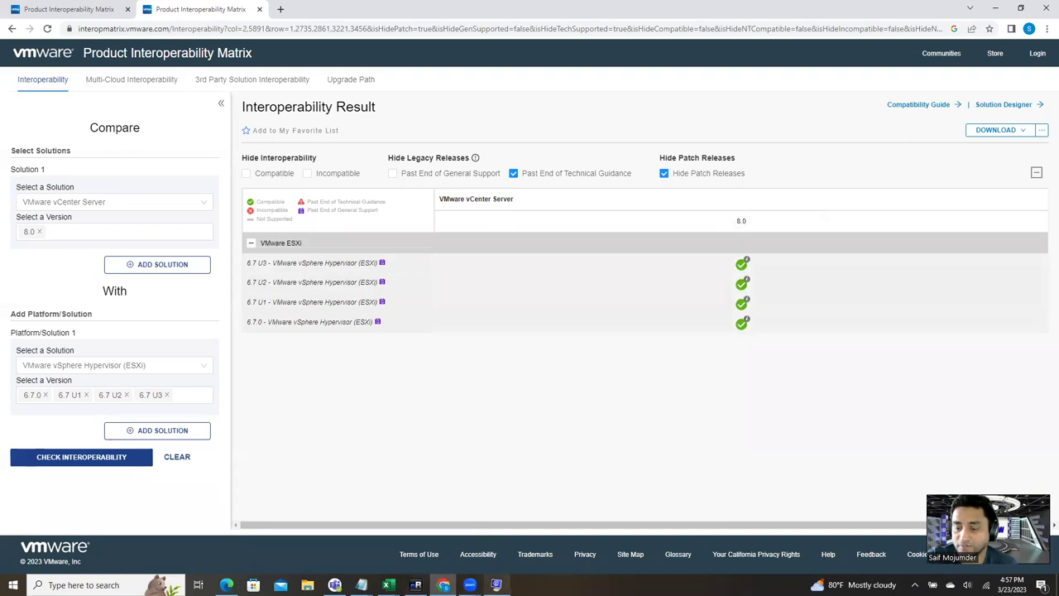
{"action": "left_click", "coordinate": [416, 586]}
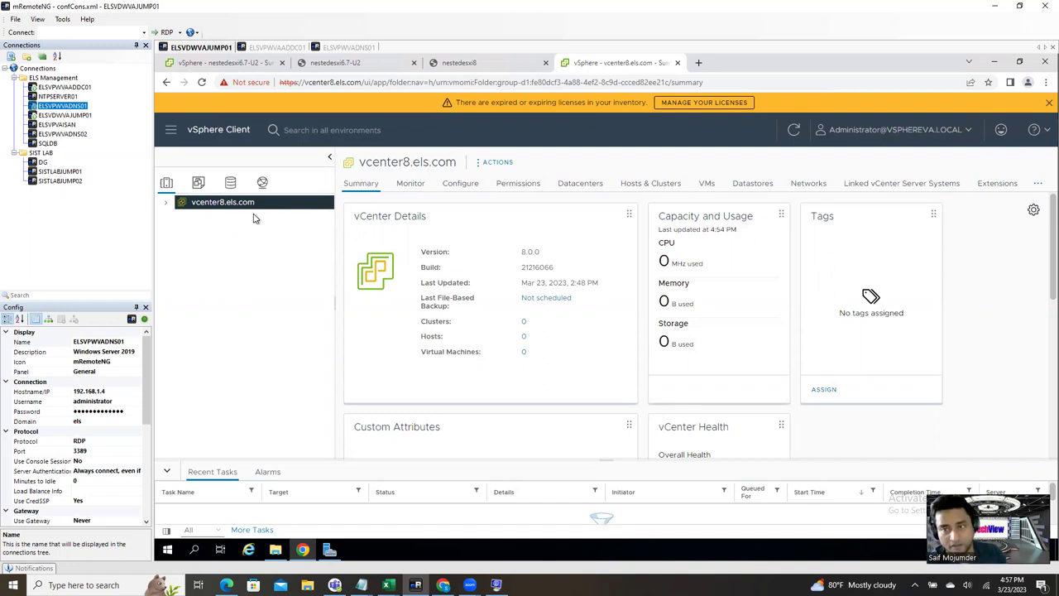
Step: Create the datacenter ELSVA under vcenter8.els.com and select it in the tree
{"action": "right_click", "coordinate": [253, 205]}
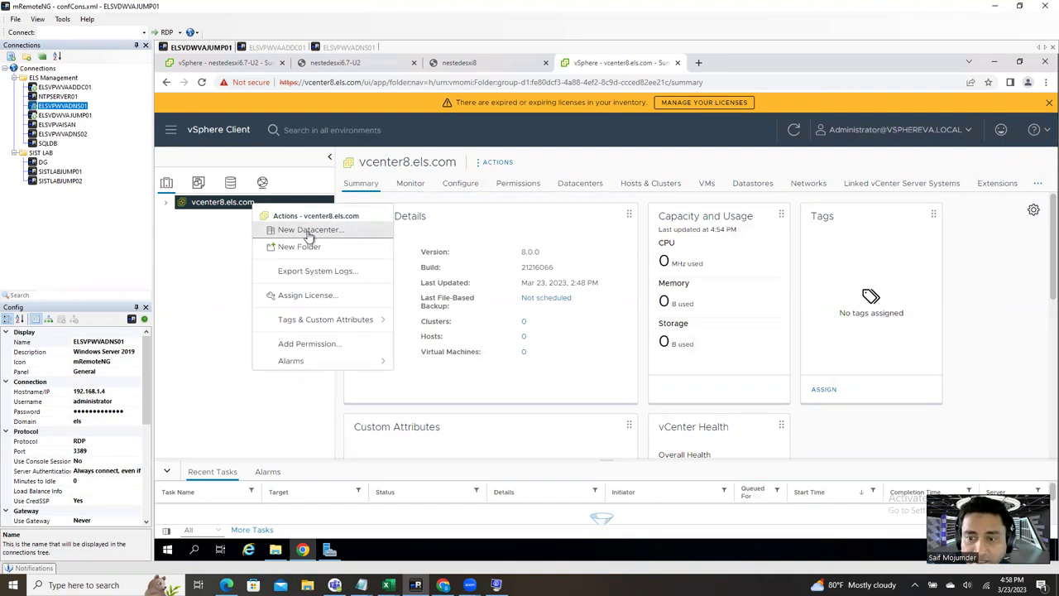
{"action": "left_click", "coordinate": [308, 232]}
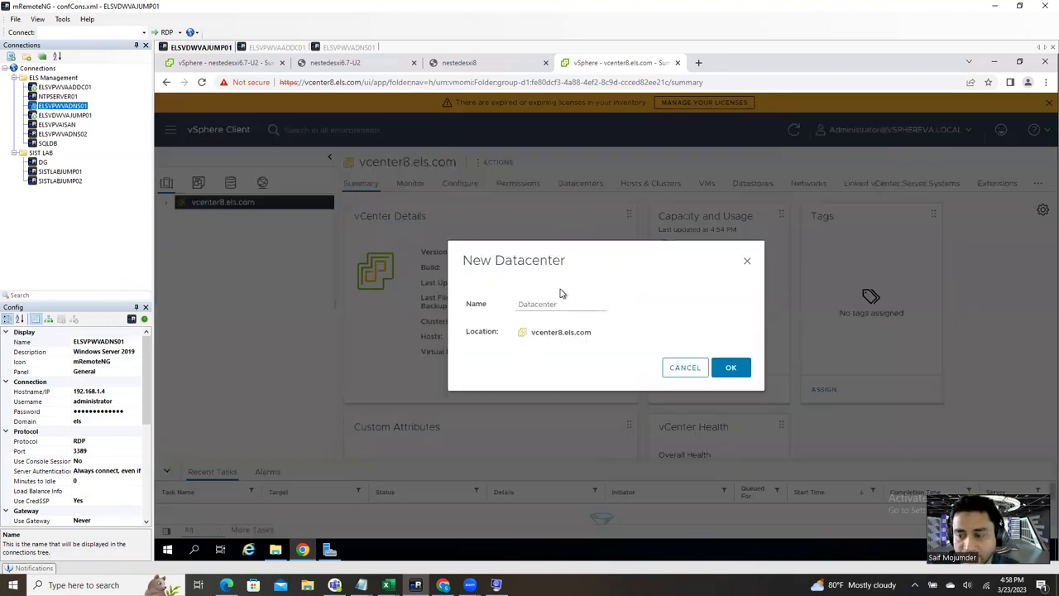
{"action": "left_click", "coordinate": [561, 302]}
{"action": "double_click", "coordinate": [543, 302]}
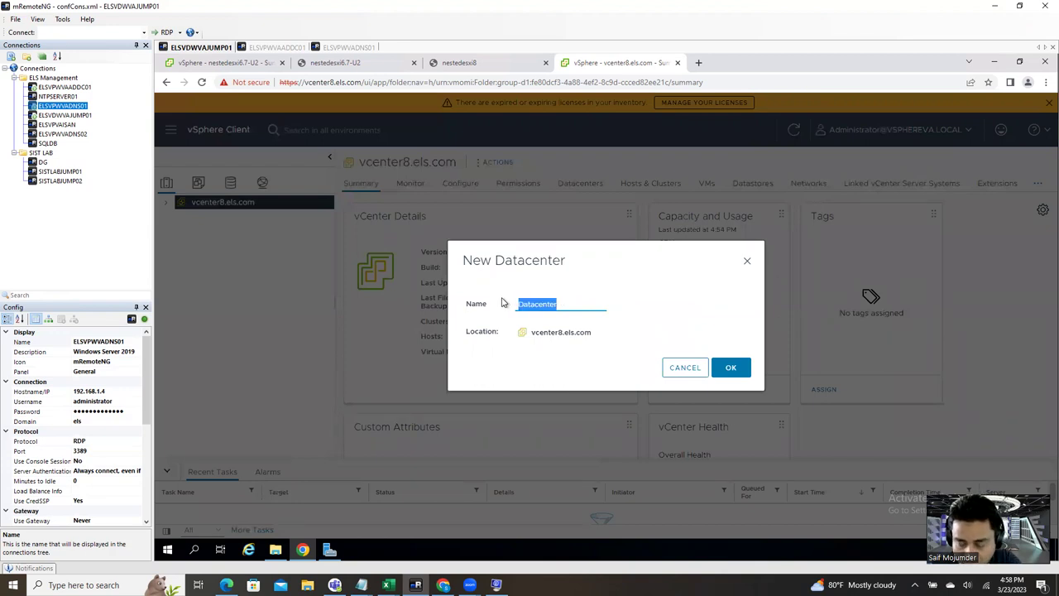
{"action": "type", "text": "VA"}
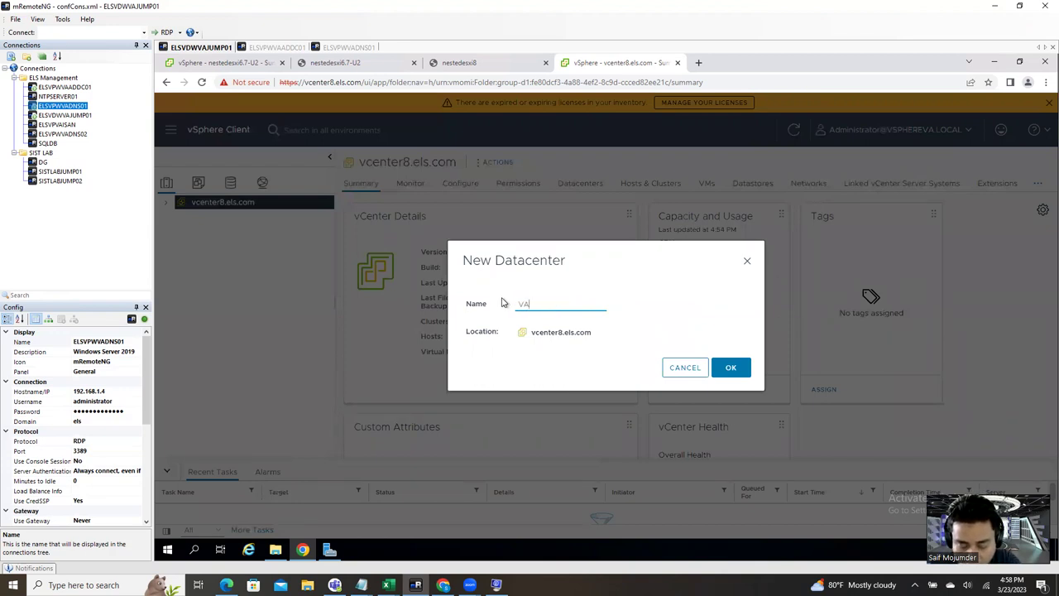
{"action": "key", "text": "BackSpace"}
{"action": "key", "text": "BackSpace"}
{"action": "type", "text": "E"}
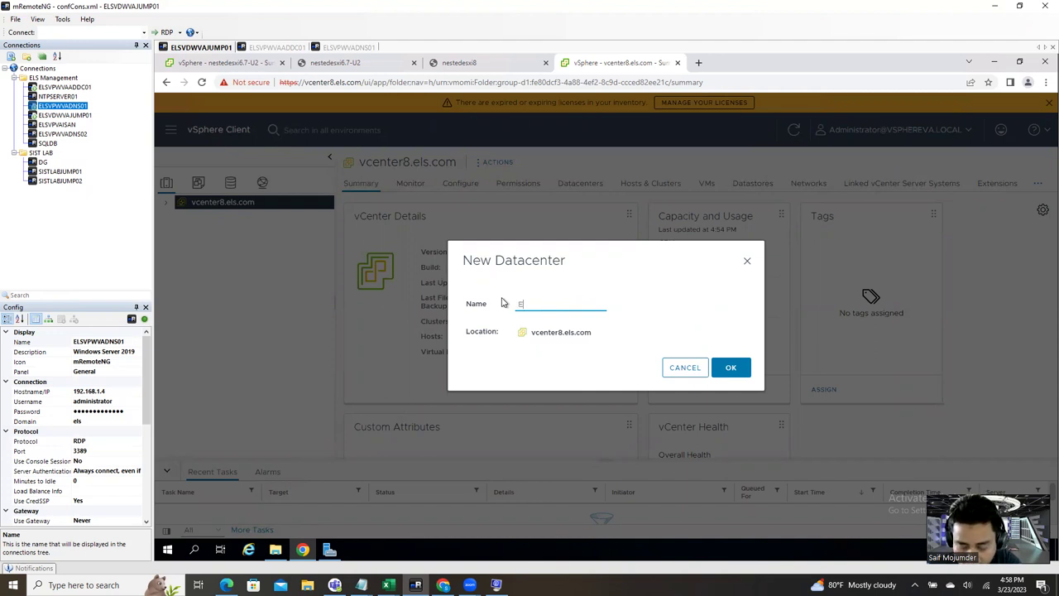
{"action": "type", "text": "LSVA"}
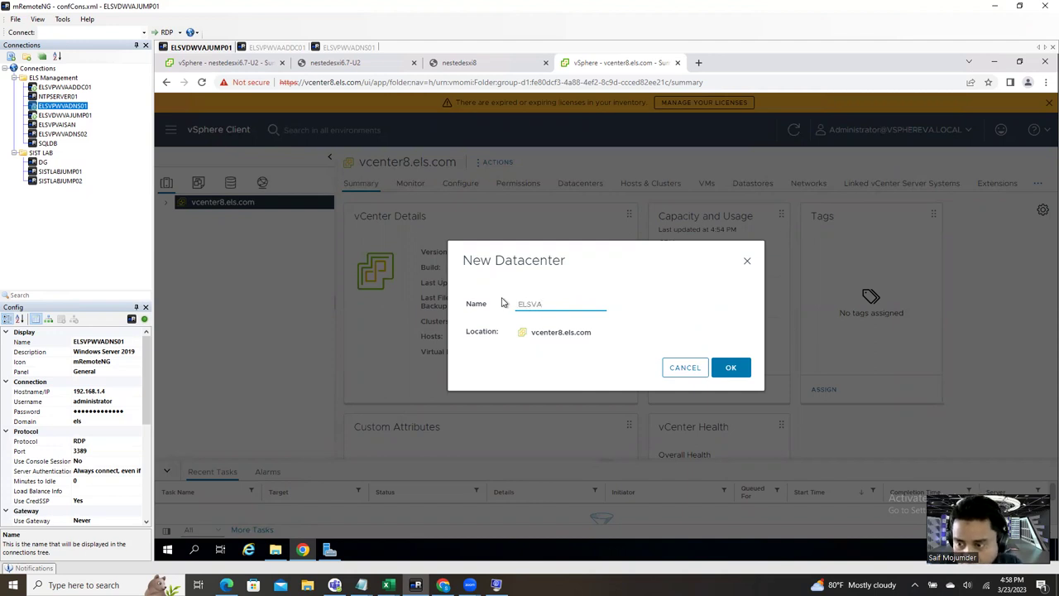
{"action": "left_click", "coordinate": [736, 369]}
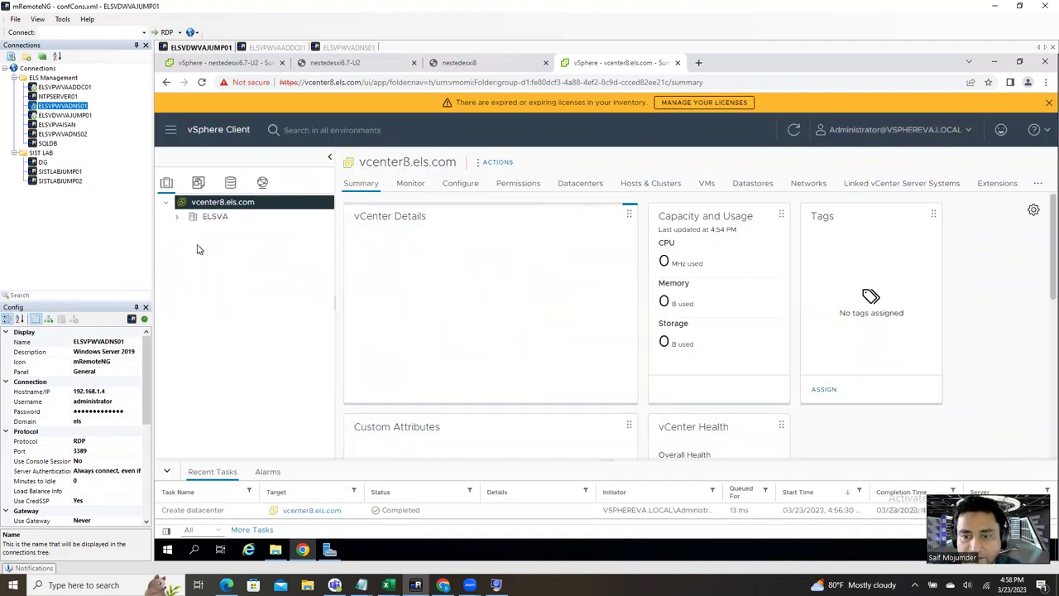
{"action": "left_click", "coordinate": [204, 222]}
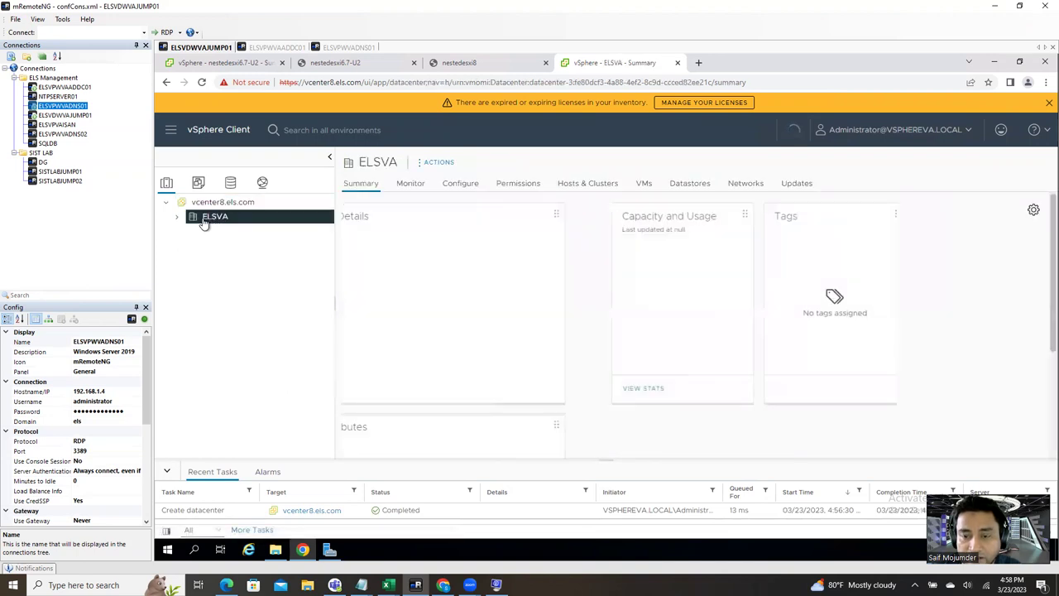
{"action": "right_click", "coordinate": [205, 220]}
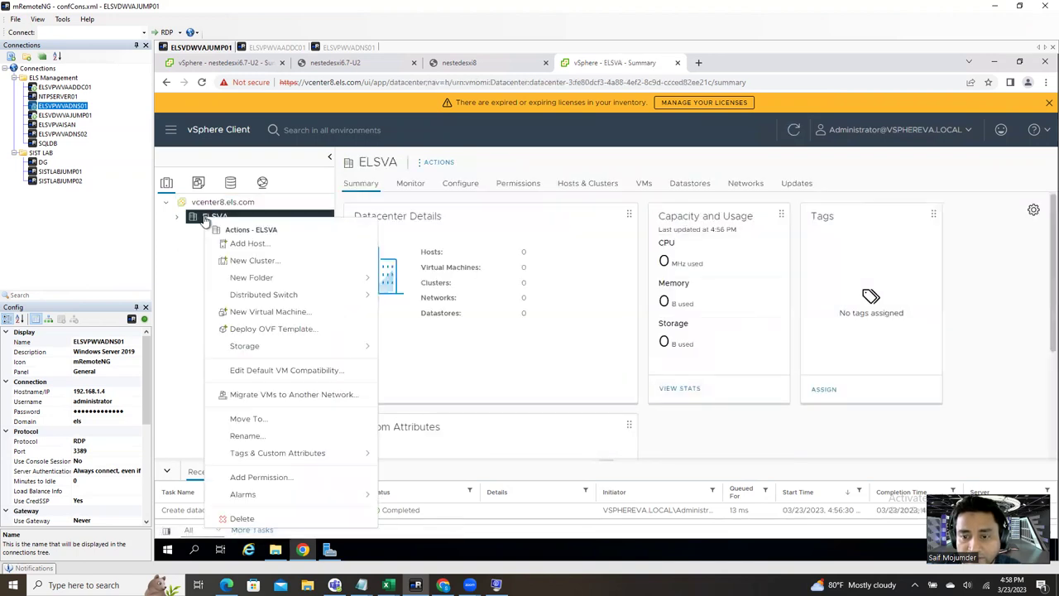
Step: Start Add Host on ELSVA, checking the nestedesxi6.7-U2 and nestedesxi8 consoles for host addresses
{"action": "left_click", "coordinate": [265, 243]}
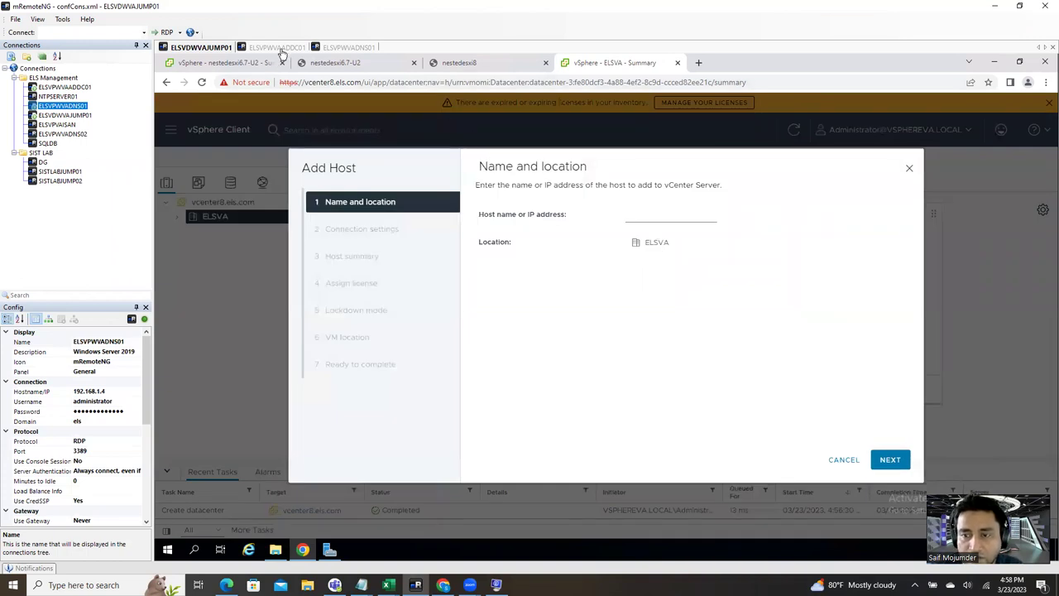
{"action": "left_click", "coordinate": [383, 65]}
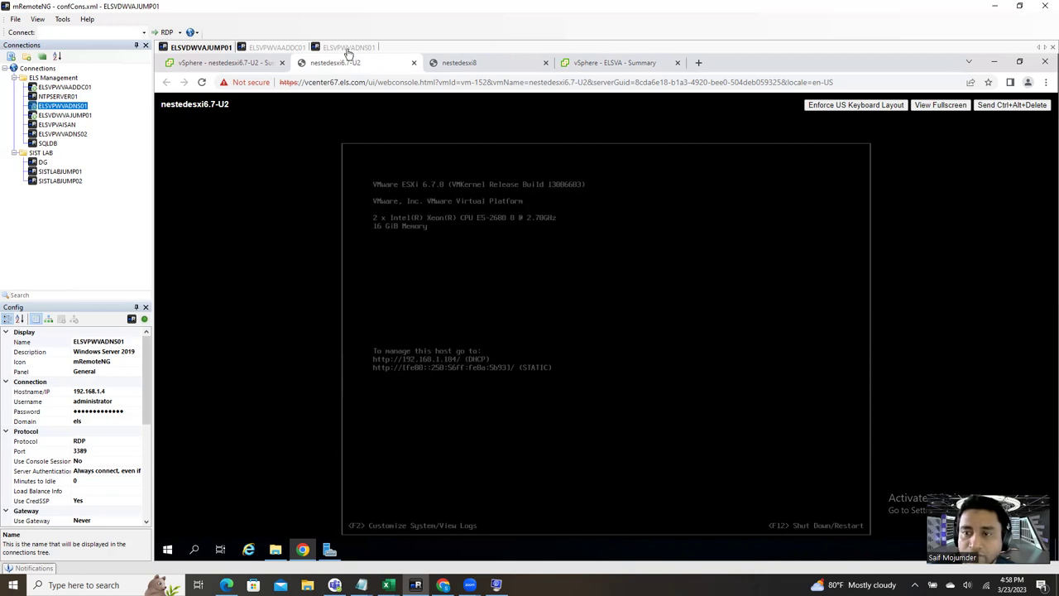
{"action": "left_click", "coordinate": [473, 64]}
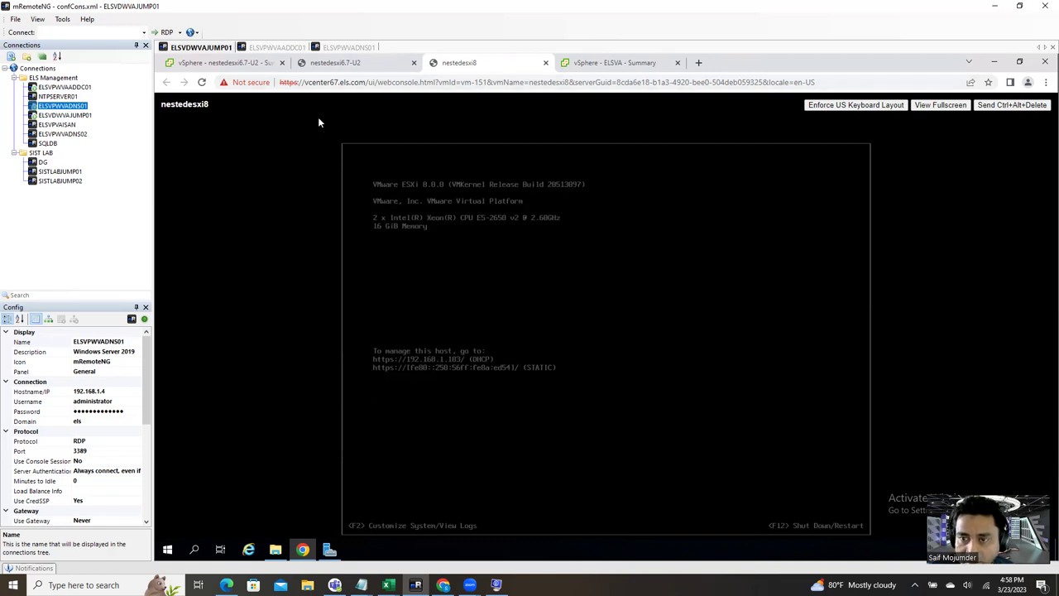
{"action": "left_click", "coordinate": [579, 66]}
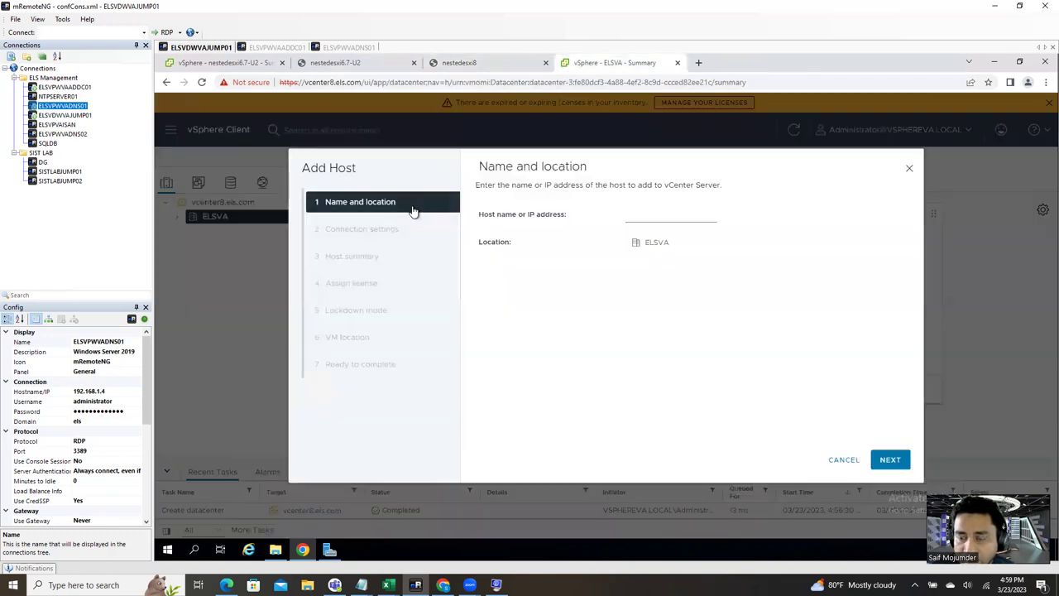
Step: Connect to host 192.168.1.183 as root and accept its certificate
{"action": "left_click", "coordinate": [668, 214]}
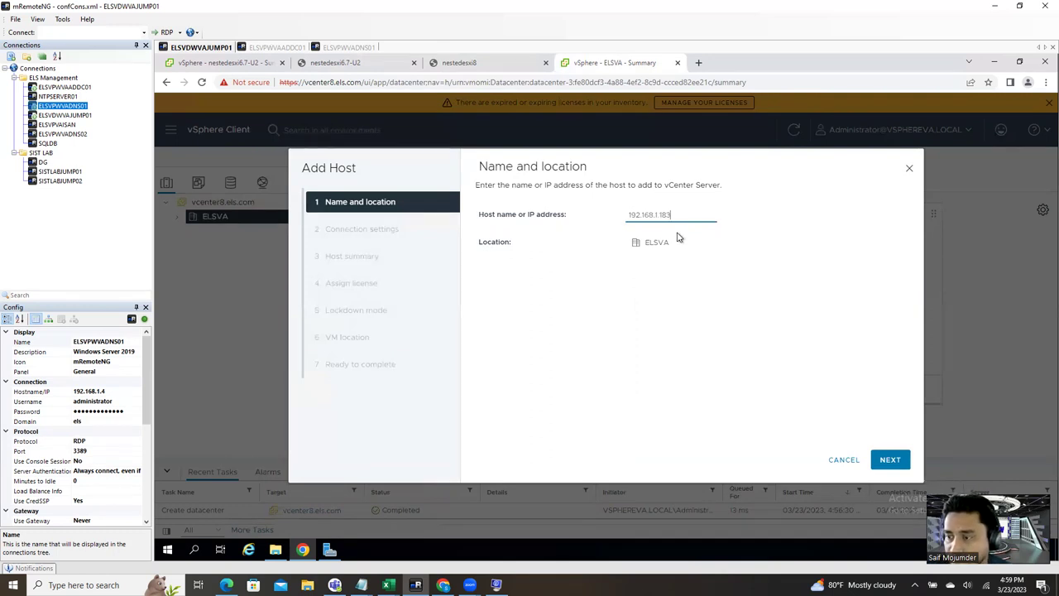
{"action": "left_click", "coordinate": [890, 462]}
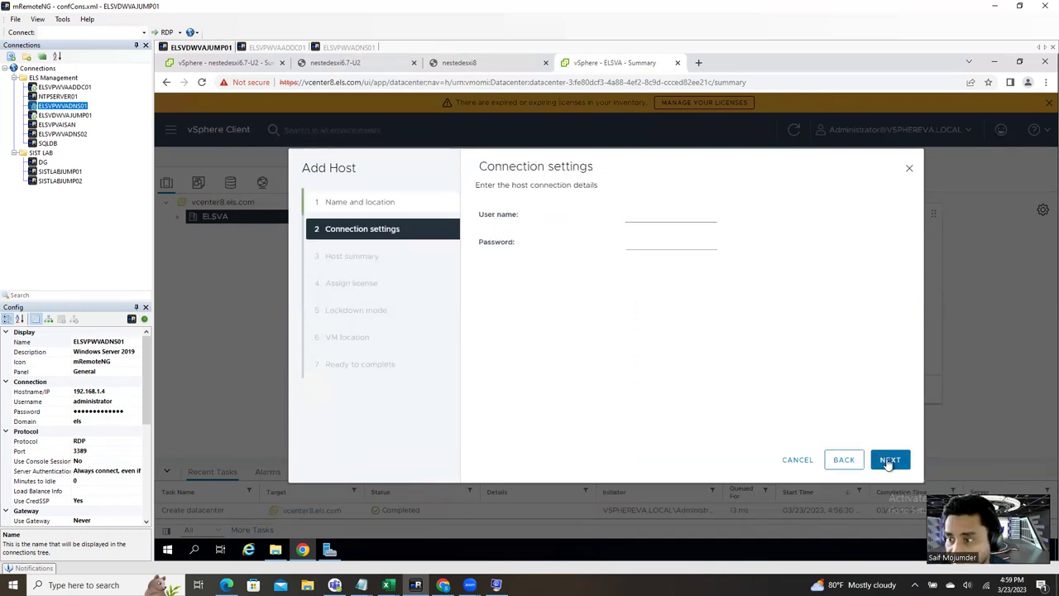
{"action": "left_click", "coordinate": [662, 218]}
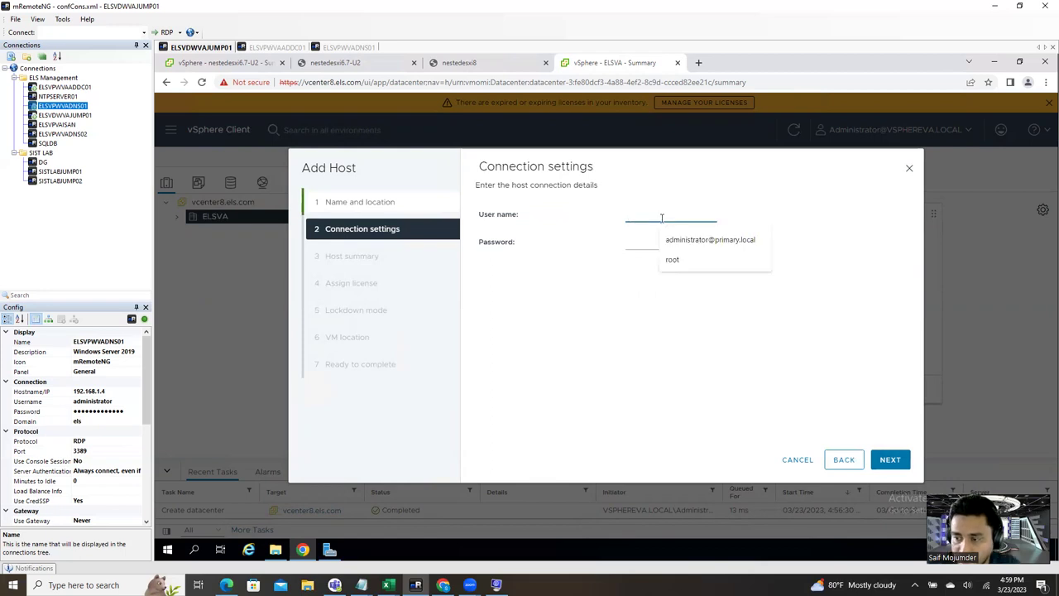
{"action": "type", "text": "root"}
{"action": "left_click", "coordinate": [653, 242]}
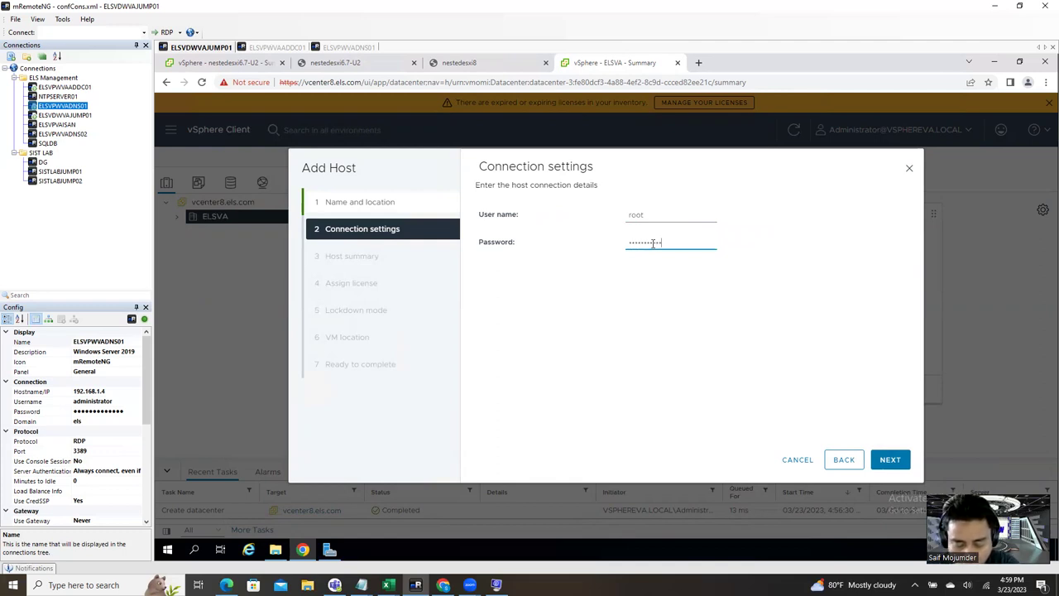
{"action": "left_click", "coordinate": [892, 459]}
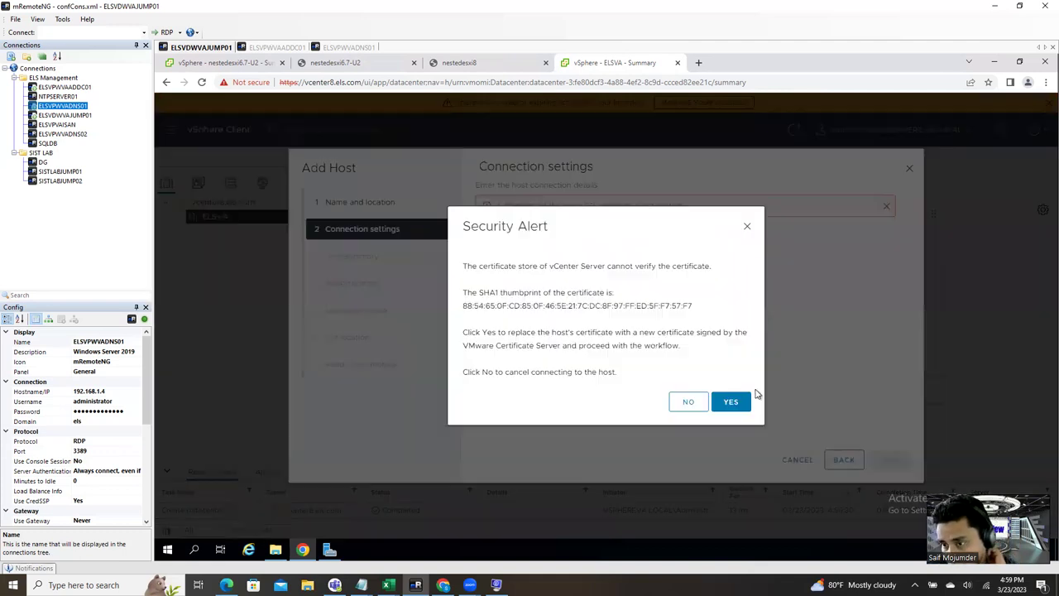
{"action": "left_click", "coordinate": [736, 401]}
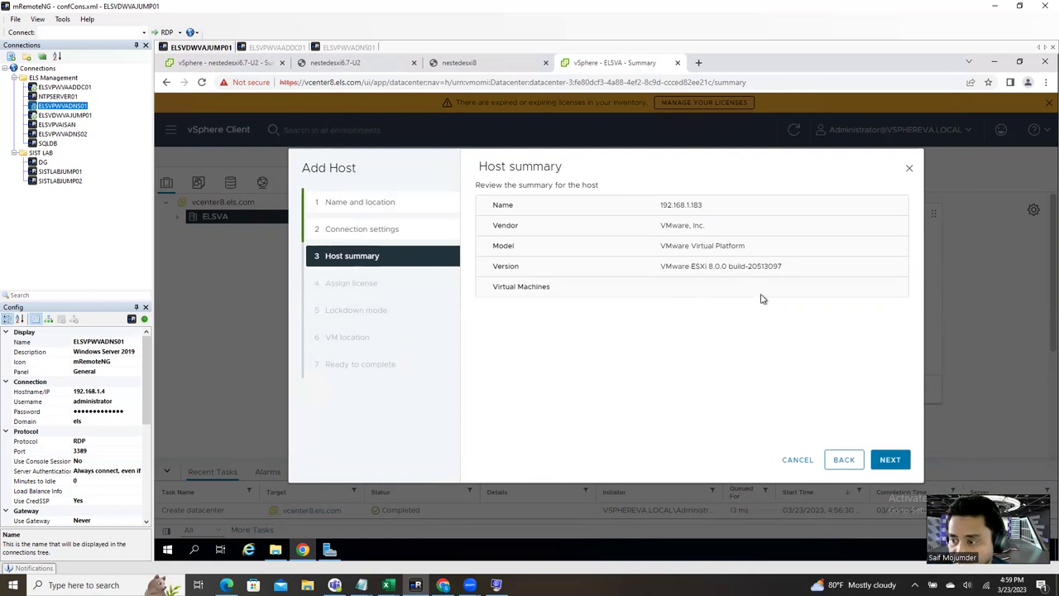
Step: Keep the Evaluation License, lockdown disabled and ELSVA location, then finish adding the host
{"action": "left_click", "coordinate": [889, 461]}
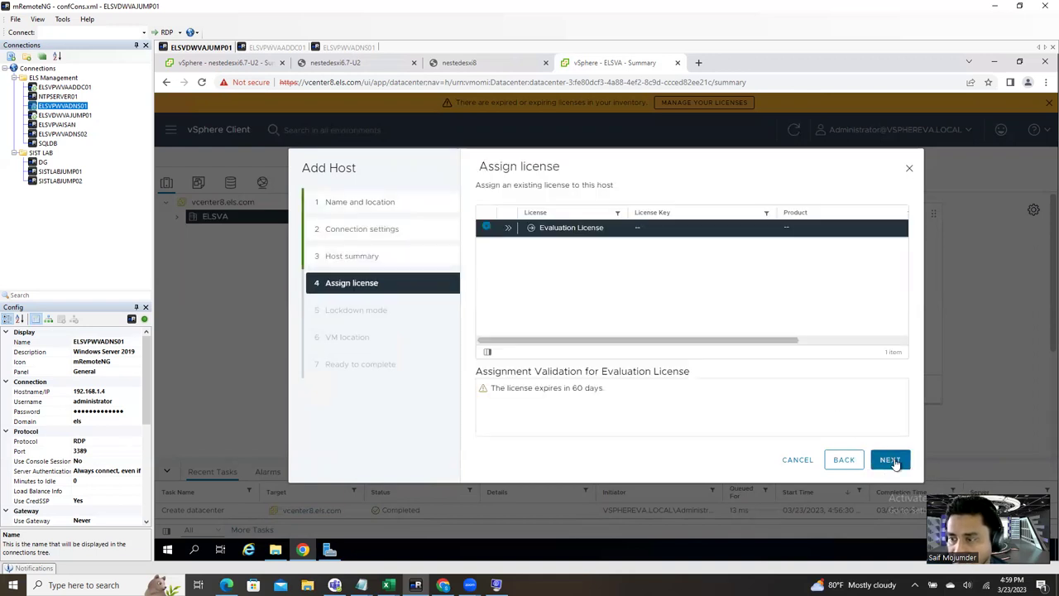
{"action": "left_click", "coordinate": [892, 462]}
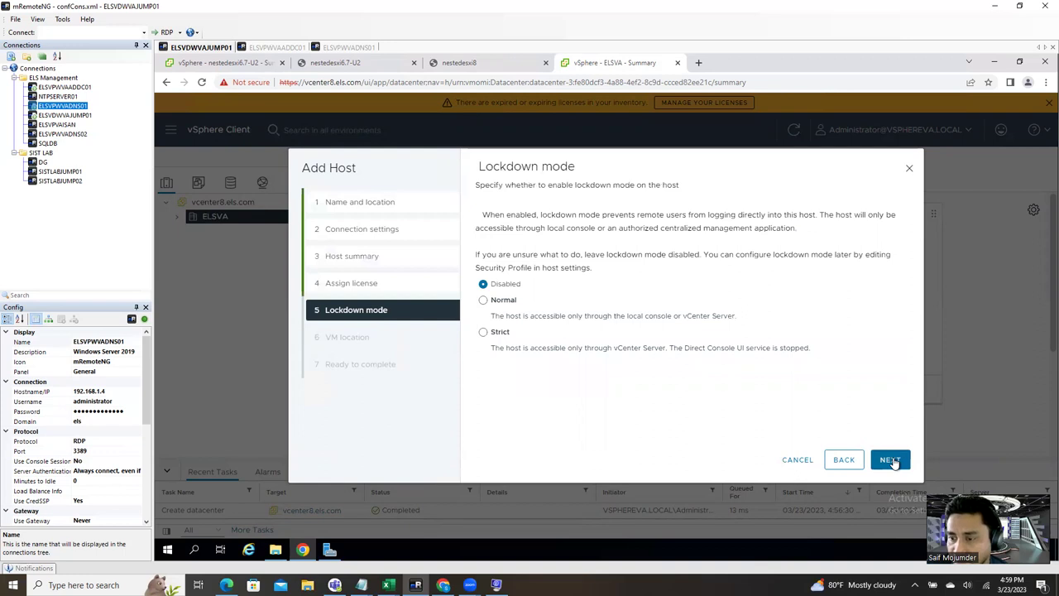
{"action": "left_click", "coordinate": [891, 462]}
{"action": "left_click", "coordinate": [891, 461]}
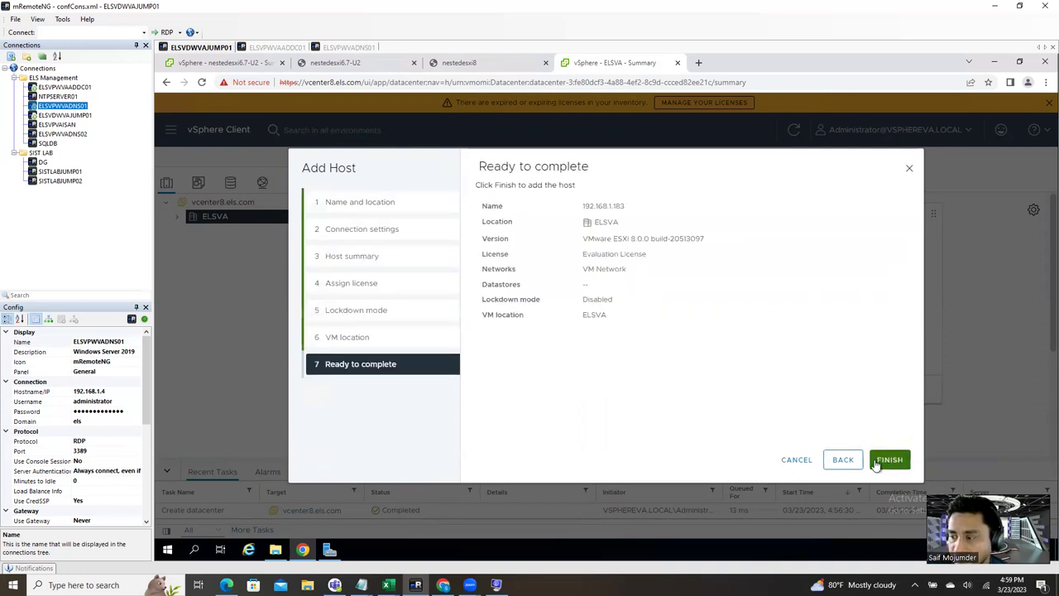
{"action": "left_click", "coordinate": [877, 461]}
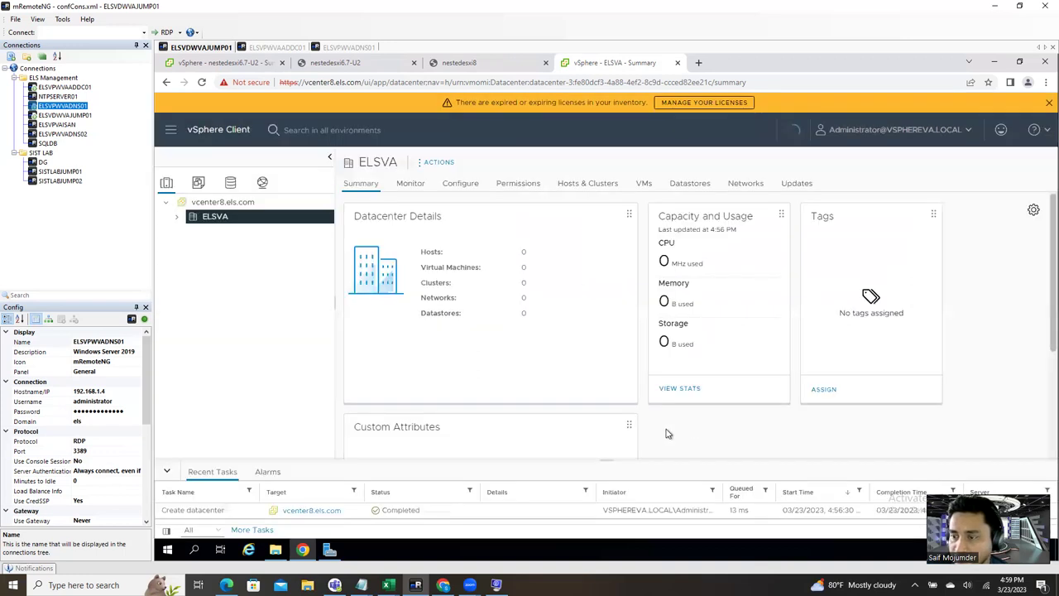
Step: Expand ELSVA, view host 192.168.1.183's summary, then return to ELSVA showing 1 host
{"action": "left_click", "coordinate": [176, 217]}
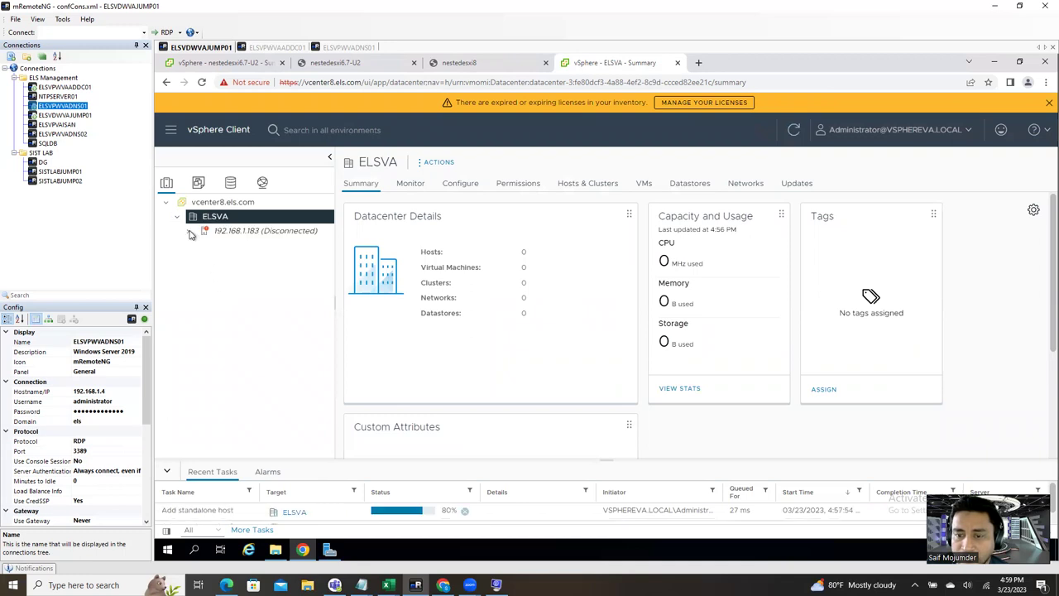
{"action": "left_click", "coordinate": [250, 235]}
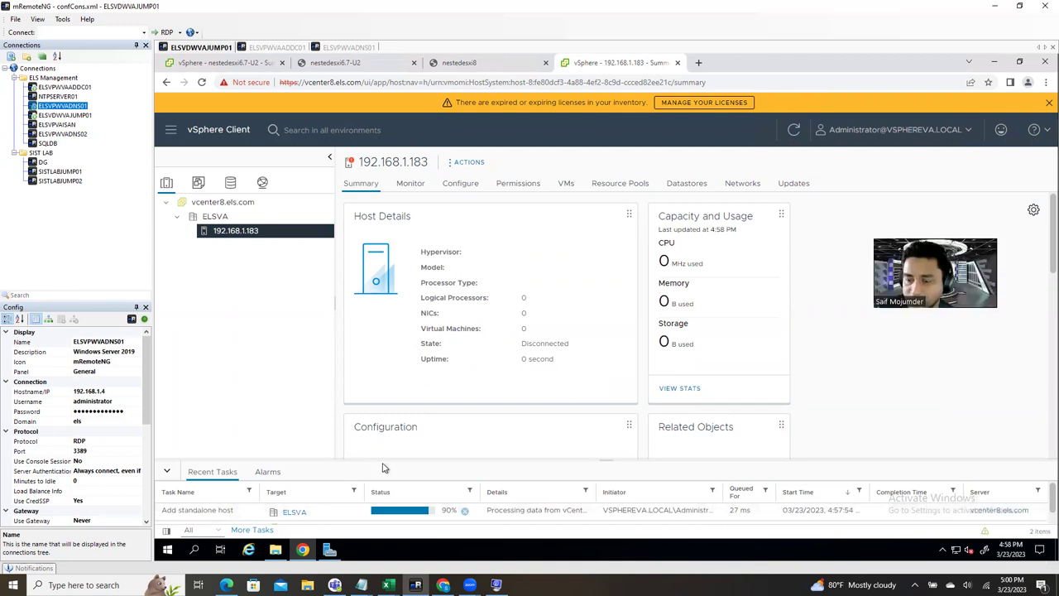
{"action": "left_click", "coordinate": [217, 217]}
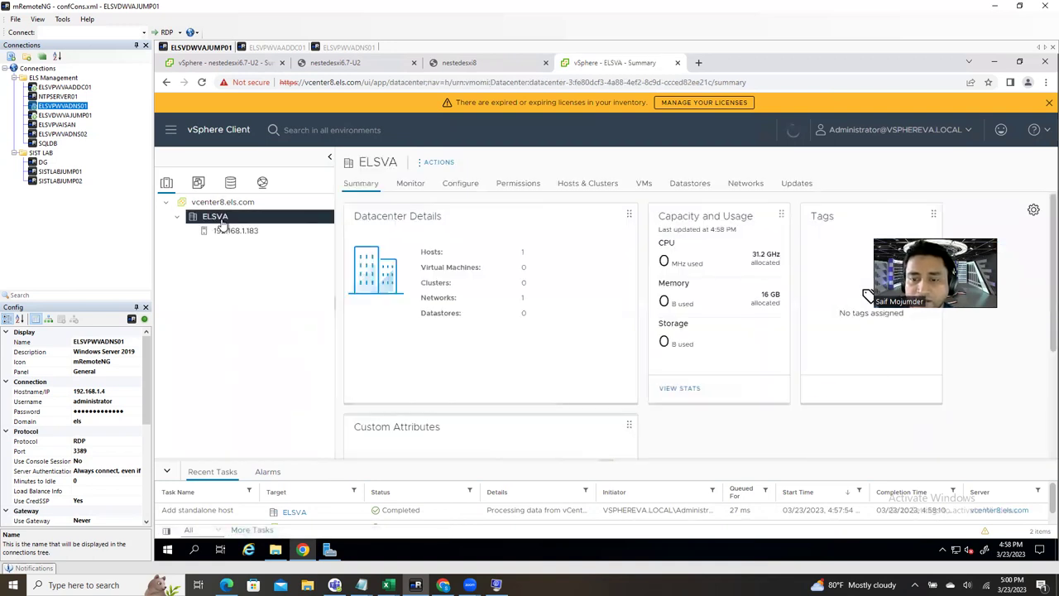
{"action": "right_click", "coordinate": [220, 220]}
Step: Start adding a host to ELSVA with address 192.168.1.184
{"action": "left_click", "coordinate": [266, 247]}
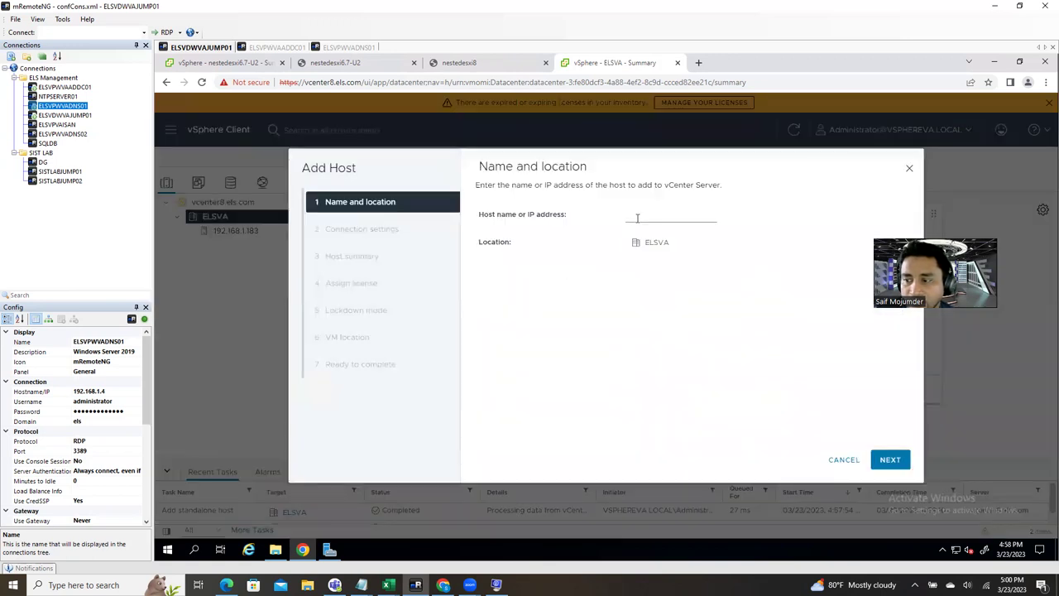
{"action": "left_click", "coordinate": [638, 217]}
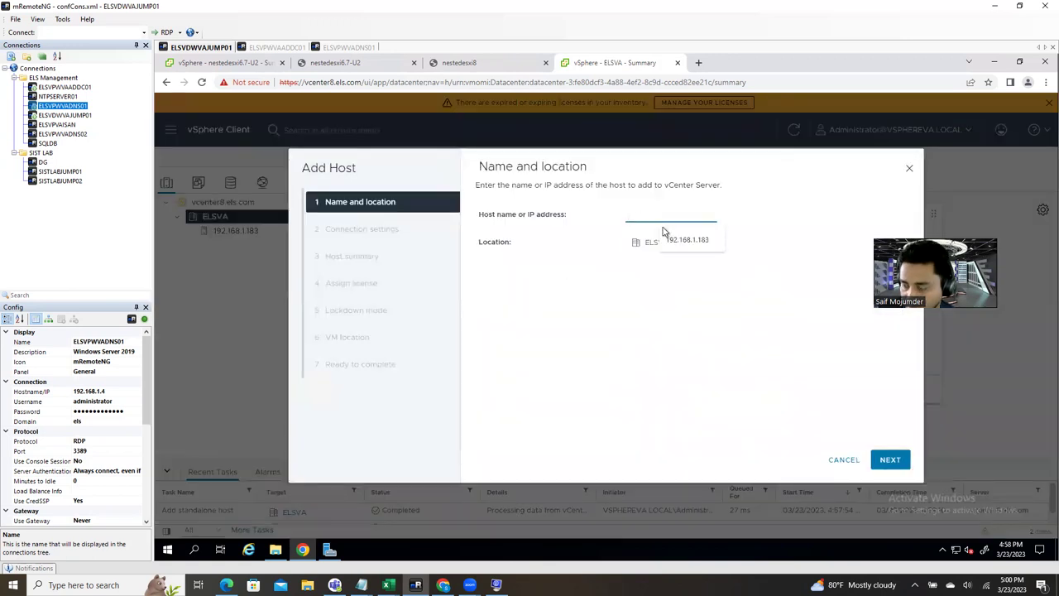
{"action": "left_click", "coordinate": [716, 240]}
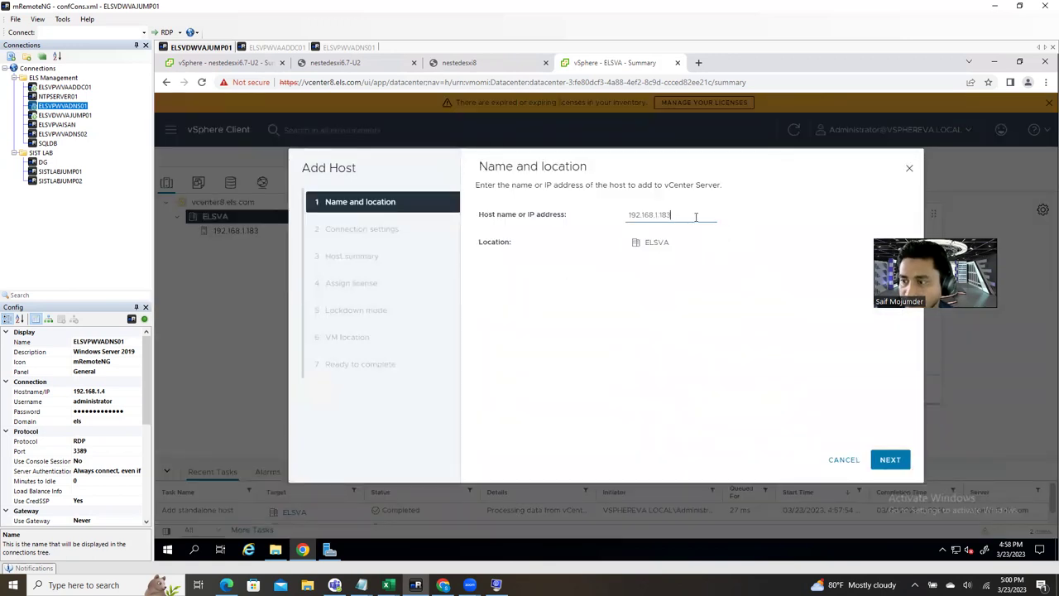
{"action": "key", "text": "BackSpace"}
{"action": "type", "text": "4"}
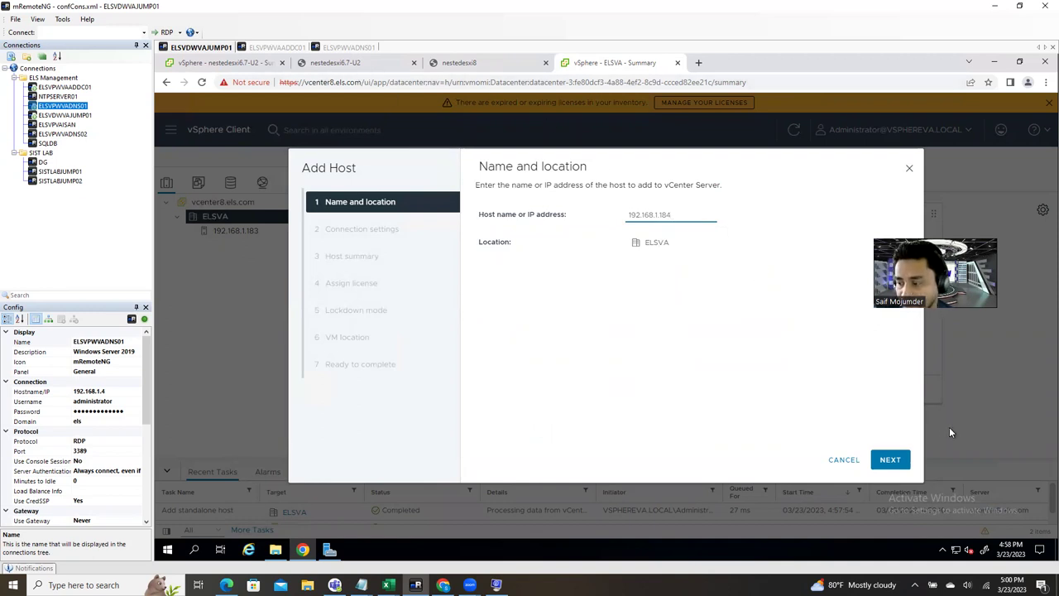
{"action": "left_click", "coordinate": [902, 461]}
Step: Enter the root login details and trust the host's certificate
{"action": "left_click", "coordinate": [651, 214]}
{"action": "left_click", "coordinate": [671, 257]}
{"action": "left_click", "coordinate": [661, 248]}
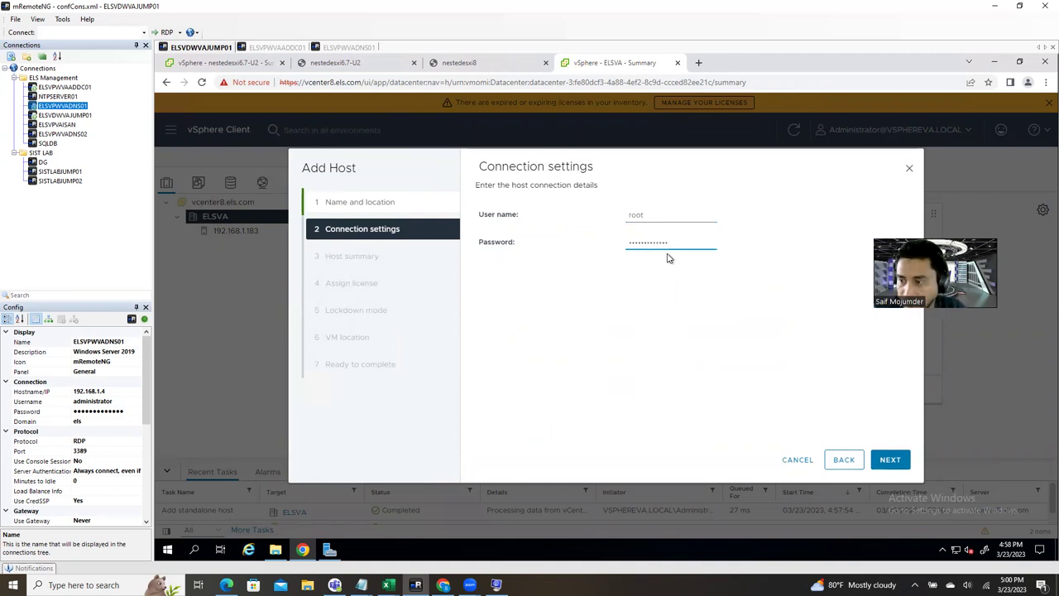
{"action": "left_click", "coordinate": [890, 461]}
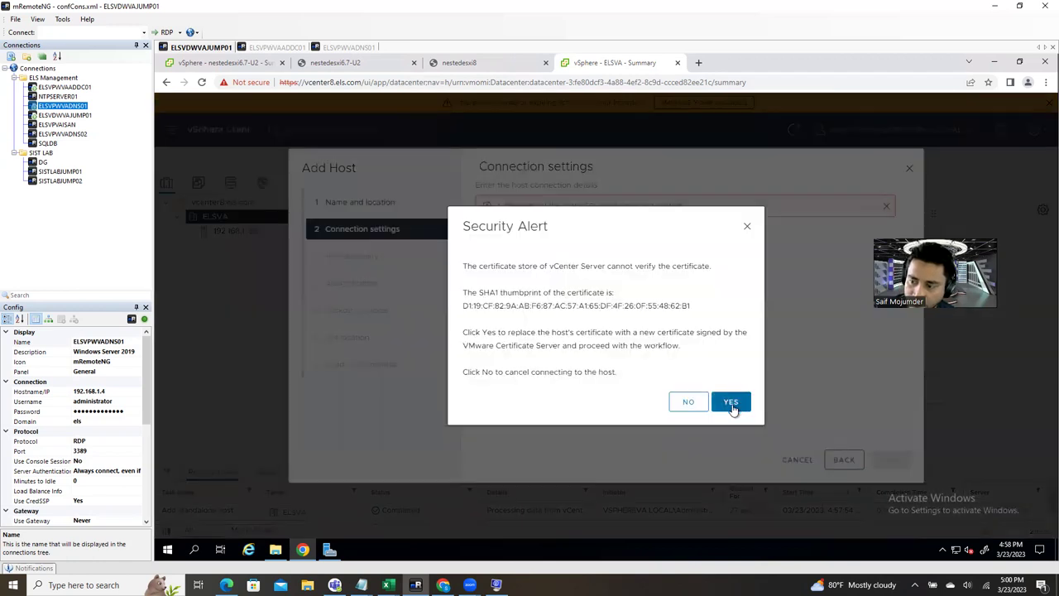
{"action": "left_click", "coordinate": [732, 406]}
Step: Keep the Evaluation License, lockdown disabled and ELSVA location, then finish adding 192.168.1.184
{"action": "left_click", "coordinate": [904, 461]}
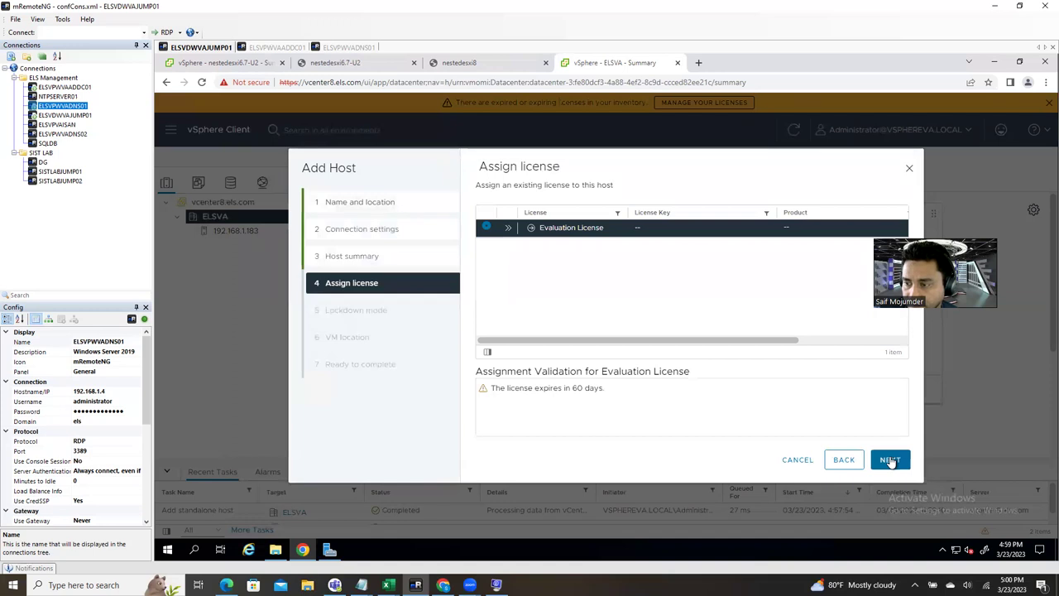
{"action": "left_click", "coordinate": [891, 461]}
{"action": "left_click", "coordinate": [890, 461]}
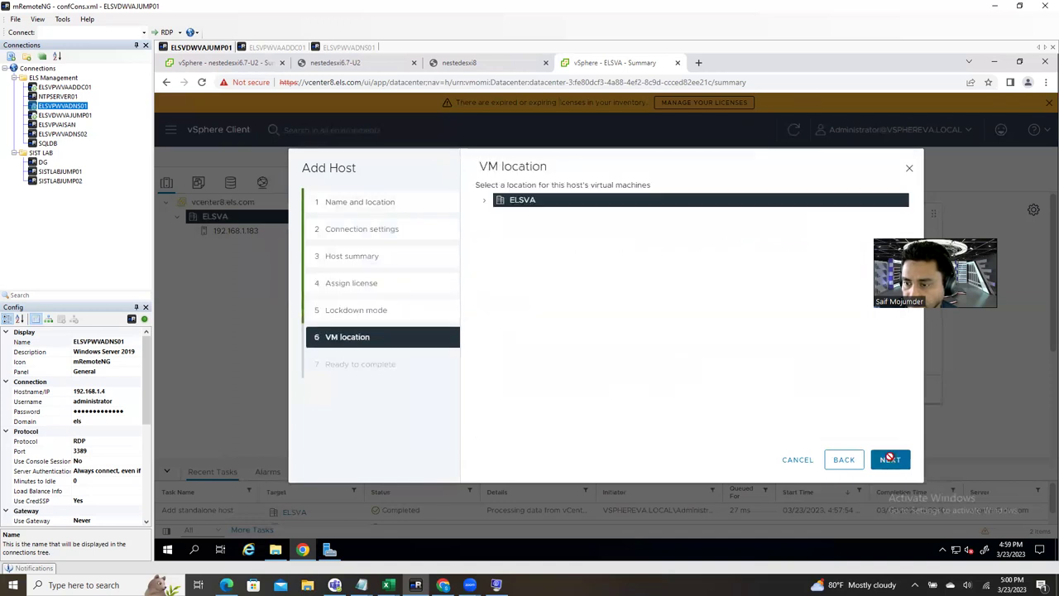
{"action": "left_click", "coordinate": [890, 459]}
{"action": "left_click", "coordinate": [891, 459]}
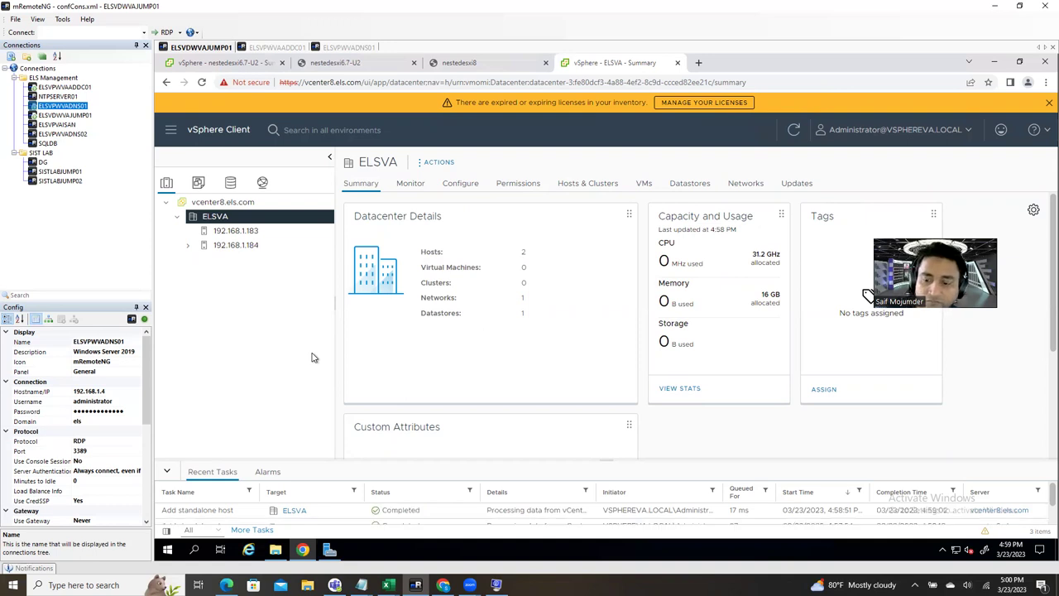
Step: Open host 192.168.1.184's summary and check hypervisor ESXi 6.7.0, build 13006603
{"action": "left_click", "coordinate": [189, 246]}
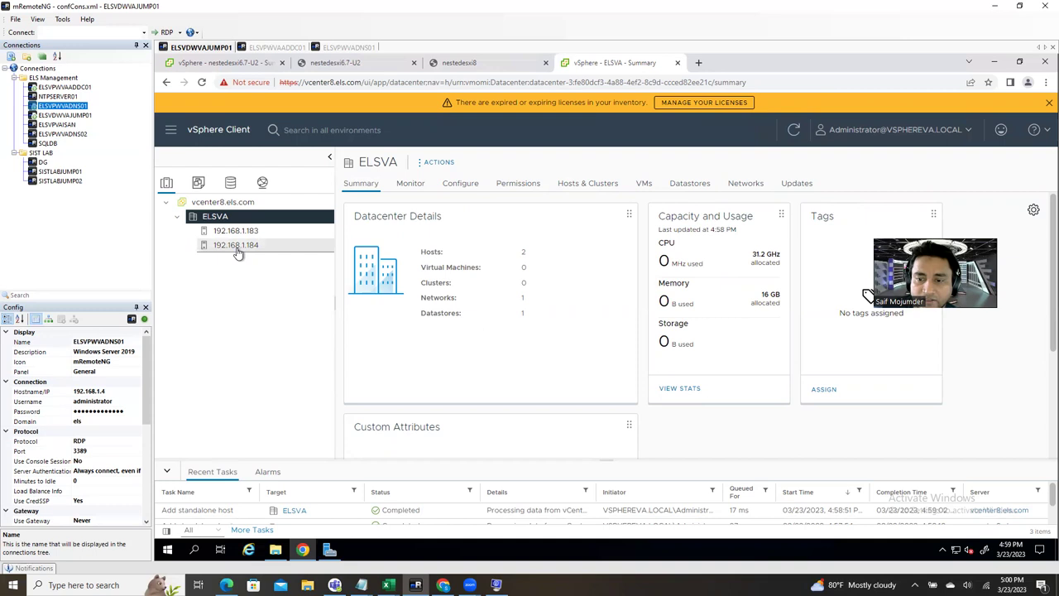
{"action": "left_click", "coordinate": [237, 249]}
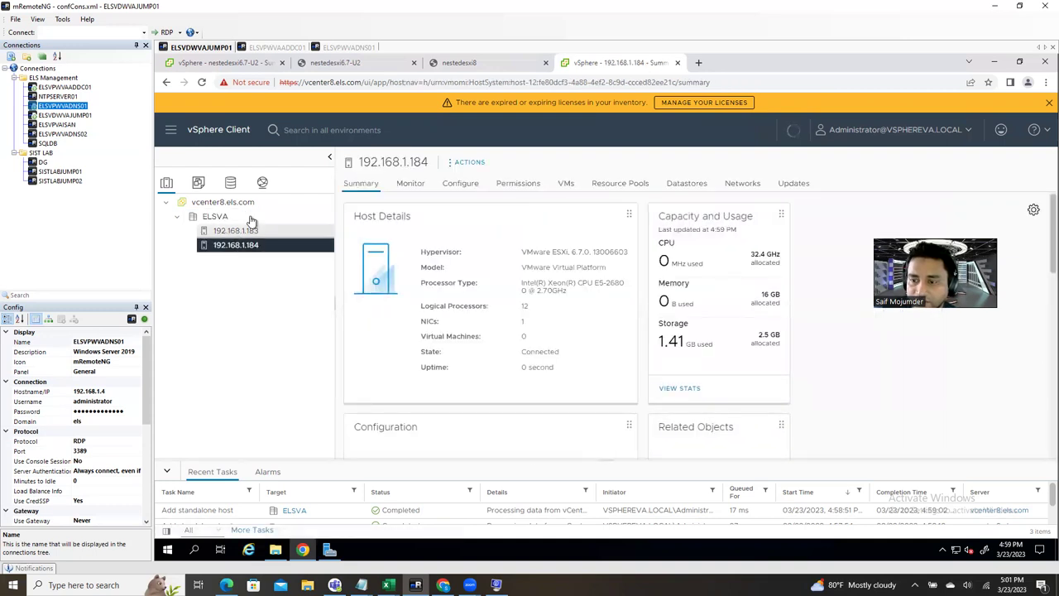
{"action": "left_click_drag", "start_coordinate": [572, 252], "coordinate": [598, 252]}
{"action": "left_click", "coordinate": [595, 251]}
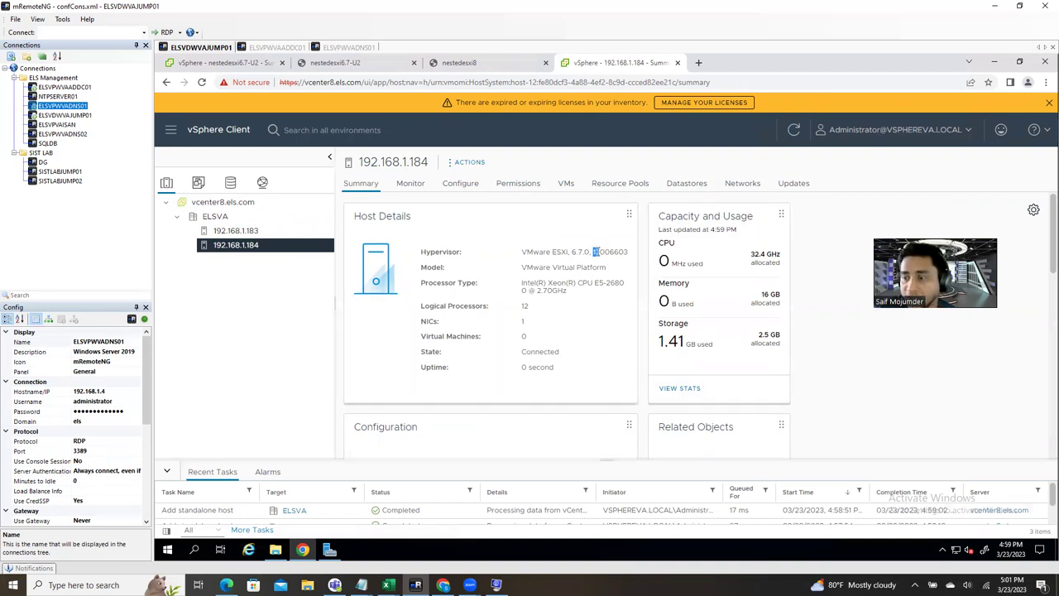
{"action": "left_click", "coordinate": [598, 252]}
{"action": "left_click_drag", "start_coordinate": [602, 251], "coordinate": [591, 251]}
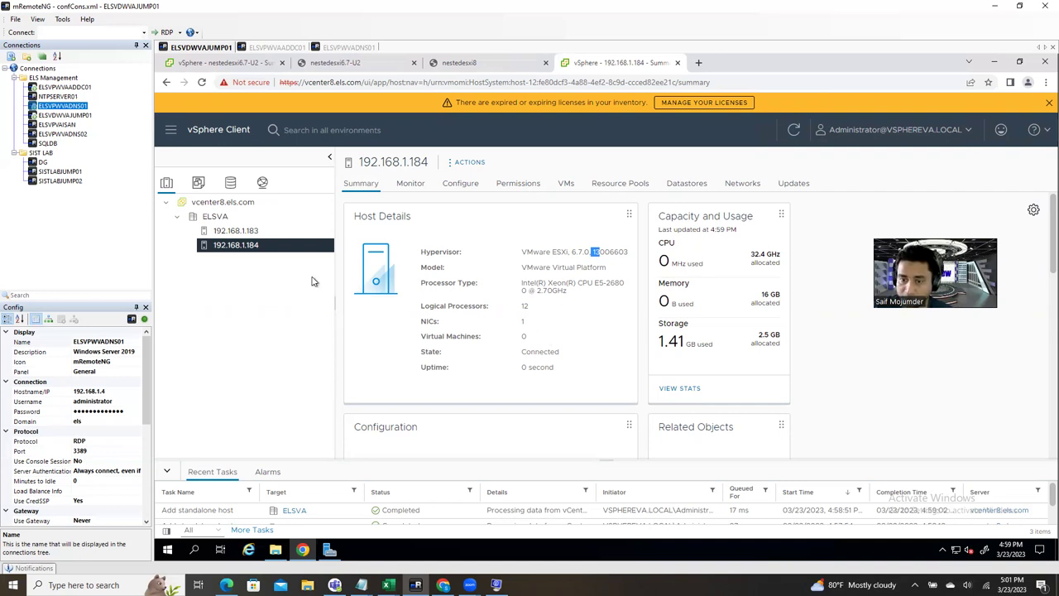
{"action": "left_click", "coordinate": [289, 244]}
Step: Start a new virtual machine on host 192.168.1.184 named dsdfasd
{"action": "right_click", "coordinate": [289, 244]}
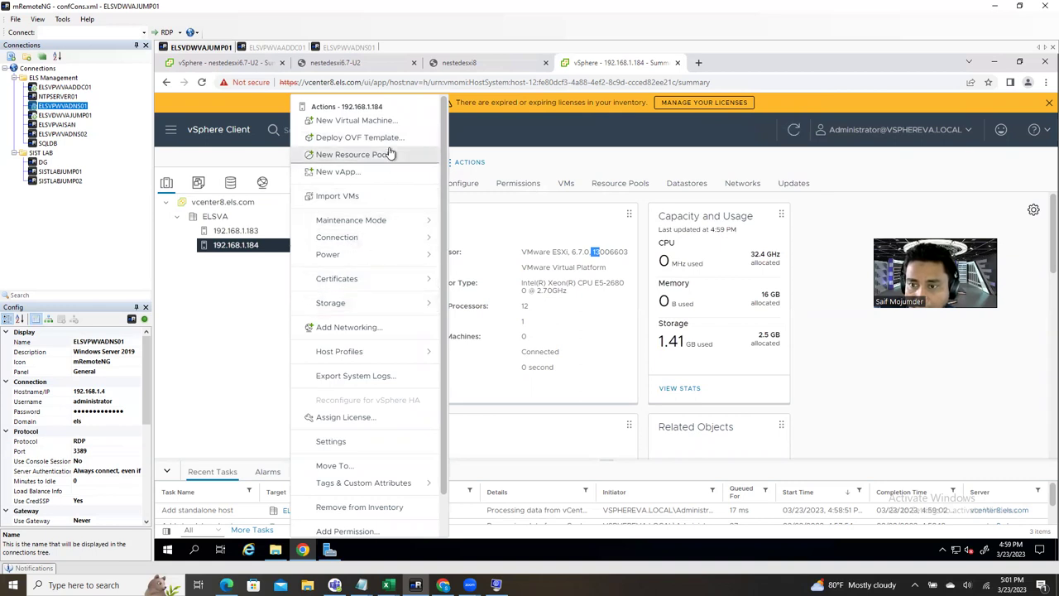
{"action": "key", "text": "Escape"}
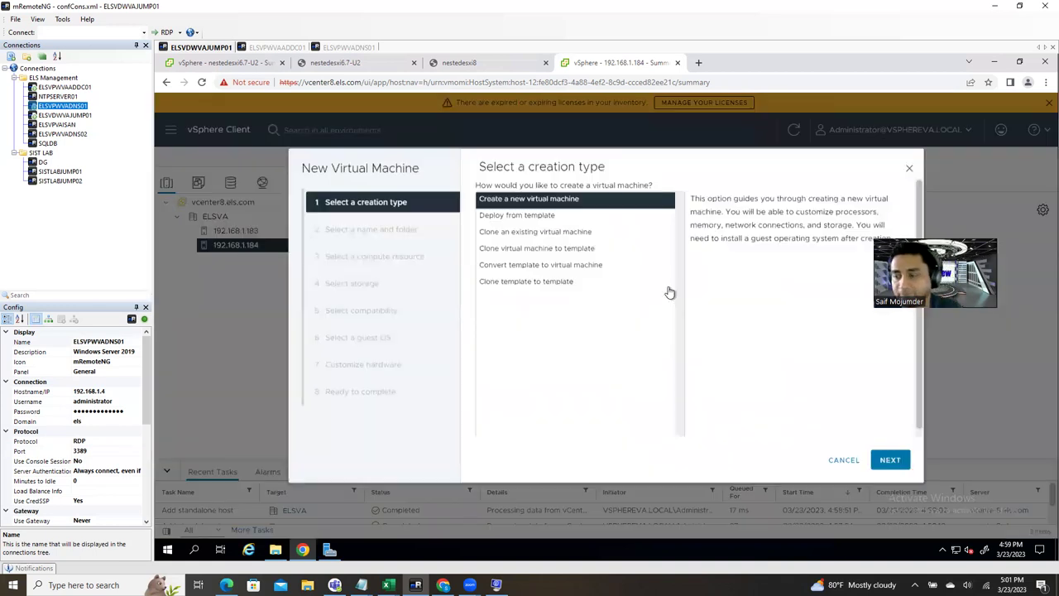
{"action": "left_click", "coordinate": [890, 461]}
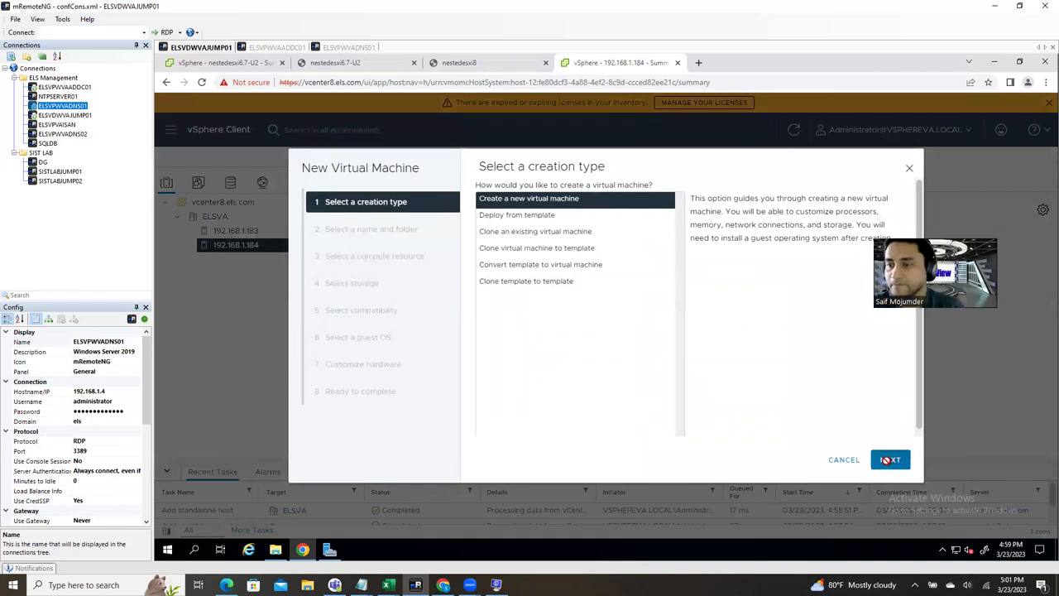
{"action": "left_click", "coordinate": [646, 214]}
{"action": "type", "text": "SaSAs"}
{"action": "left_click_drag", "start_coordinate": [688, 214], "coordinate": [496, 214]}
{"action": "type", "text": "dsdfasd"}
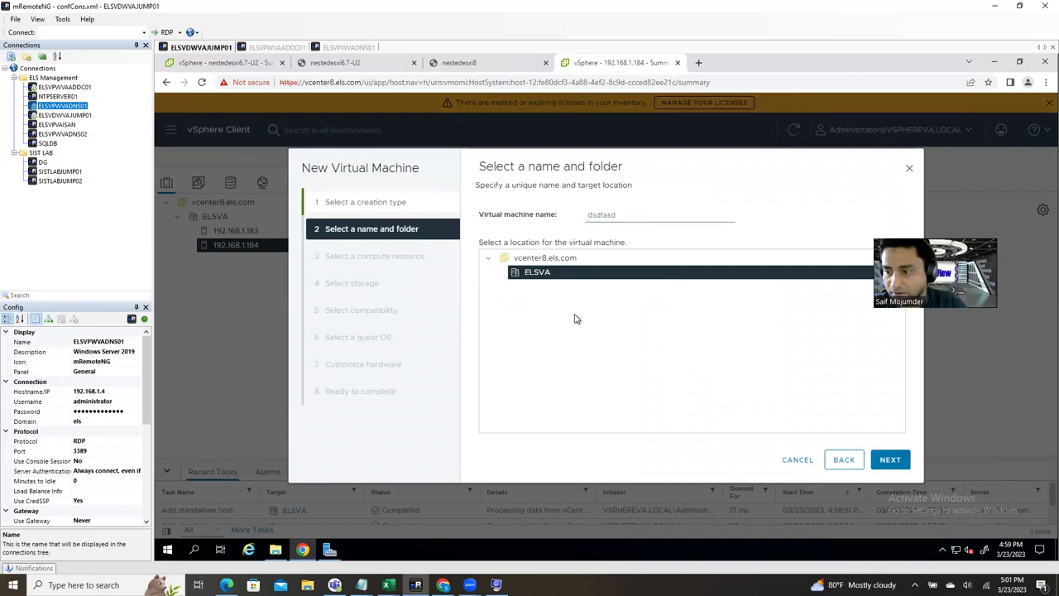
Step: Place the VM in ELSVA on host 192.168.1.184 with a datastore, accepting compatibility and guest OS defaults
{"action": "left_click", "coordinate": [896, 462]}
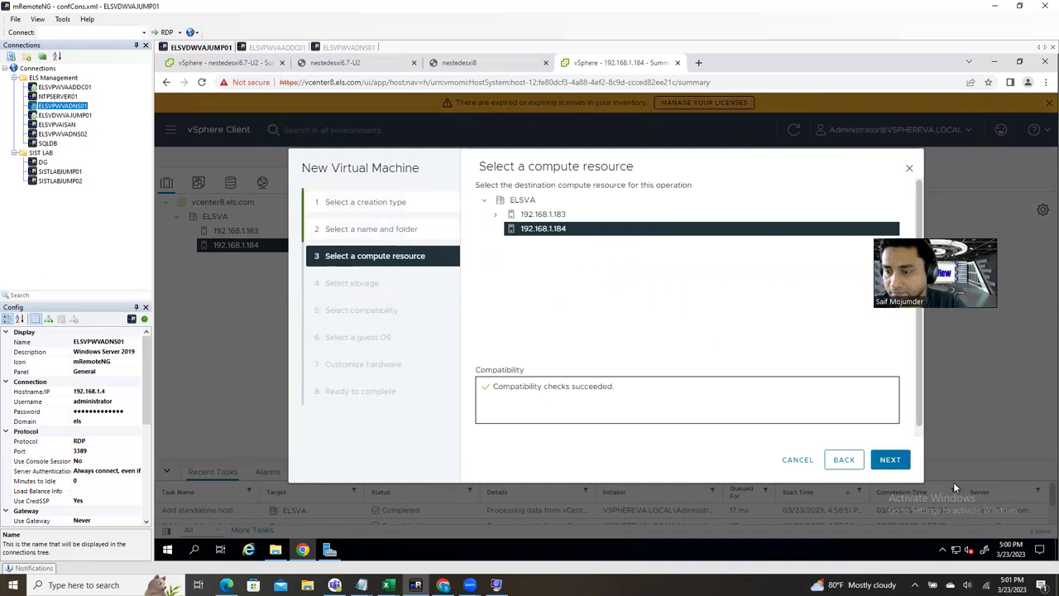
{"action": "left_click", "coordinate": [887, 461]}
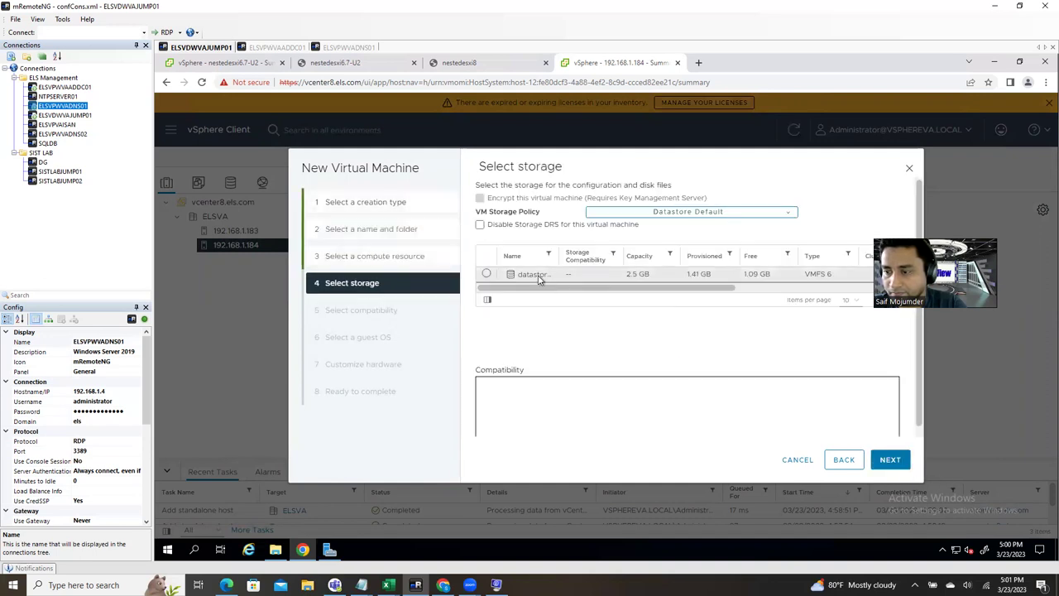
{"action": "left_click", "coordinate": [534, 274]}
{"action": "left_click", "coordinate": [886, 461]}
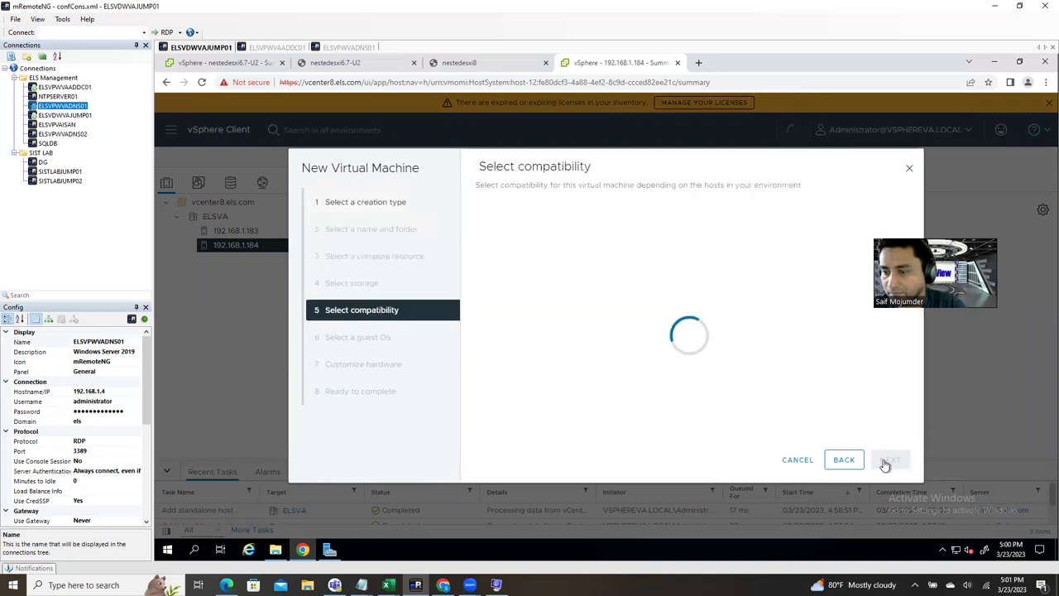
{"action": "left_click", "coordinate": [886, 463]}
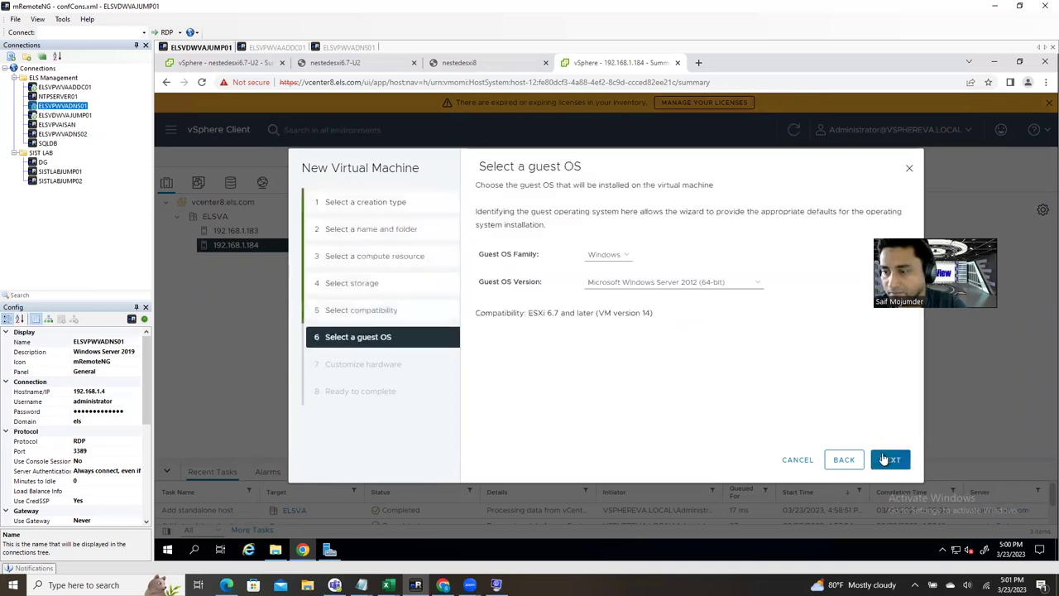
{"action": "left_click", "coordinate": [884, 458]}
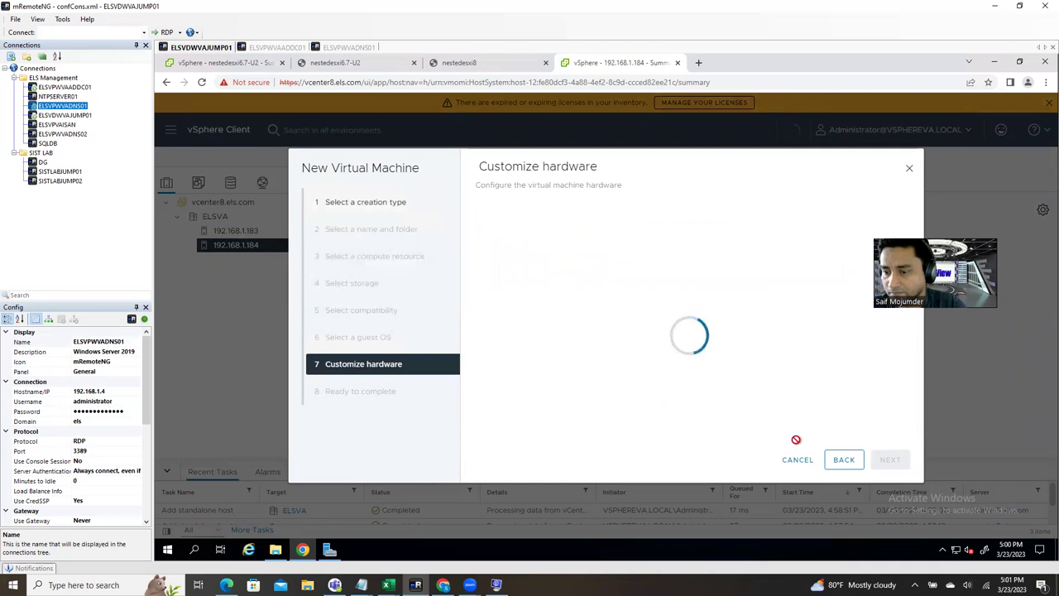
Step: Go back and set guest OS family Other, version VMware ESXi 6.5 or later
{"action": "left_click", "coordinate": [837, 460]}
{"action": "left_click", "coordinate": [628, 285]}
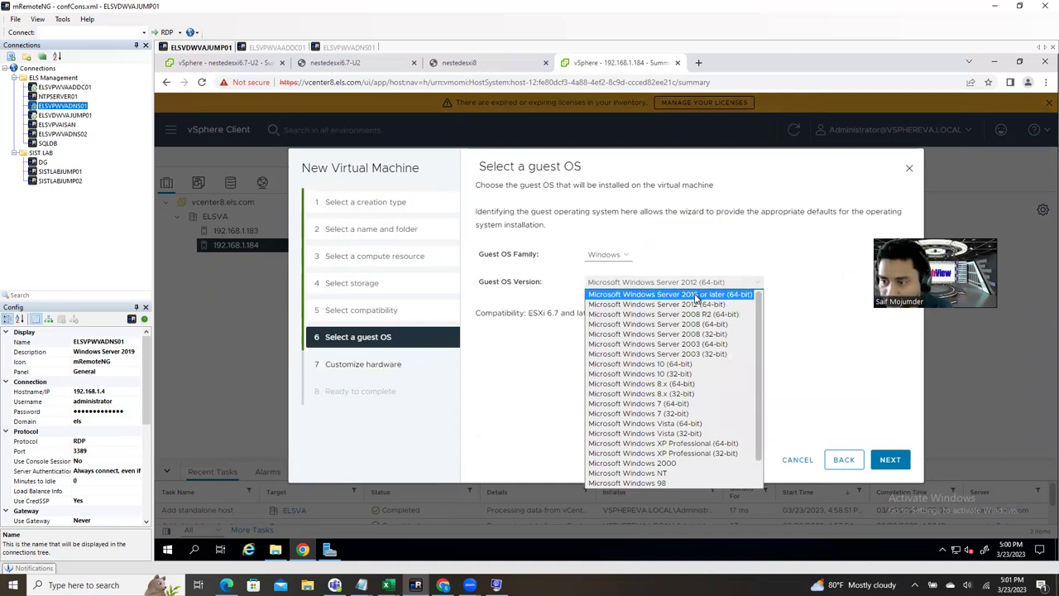
{"action": "left_click", "coordinate": [698, 295]}
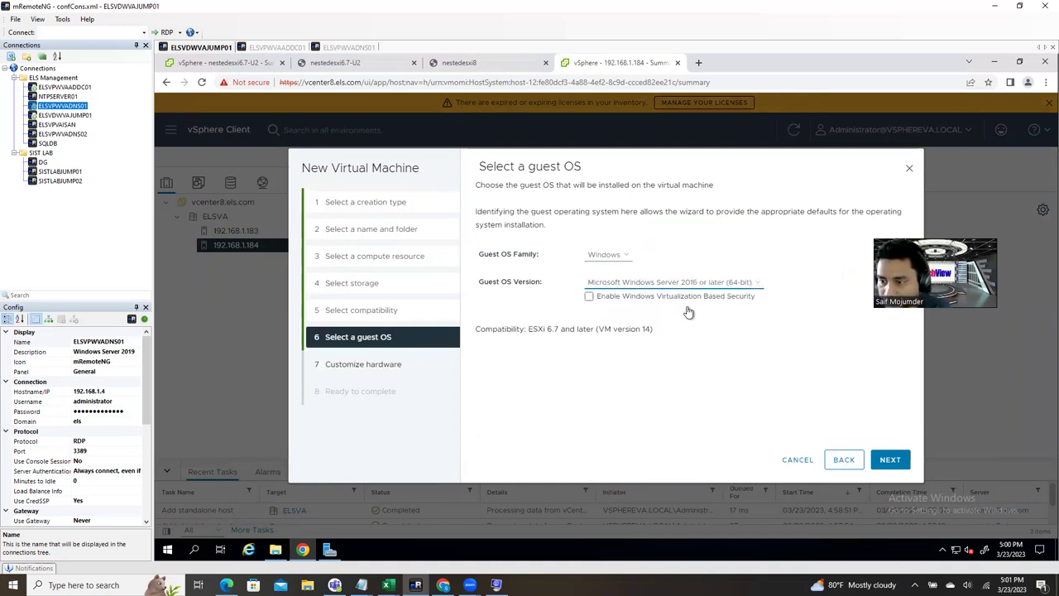
{"action": "left_click", "coordinate": [606, 255]}
{"action": "left_click", "coordinate": [612, 287]}
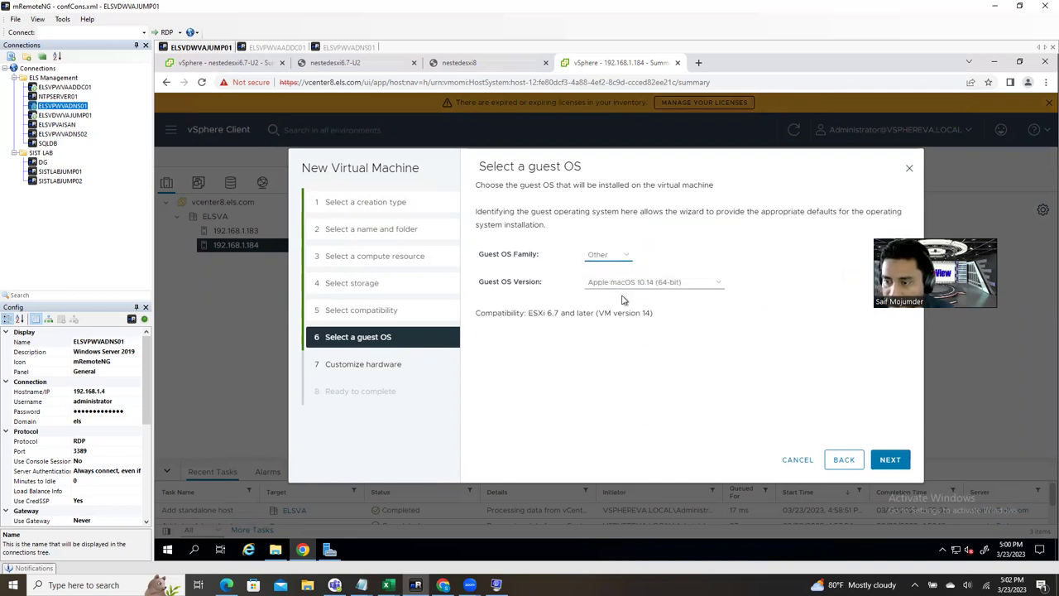
{"action": "left_click", "coordinate": [636, 284]}
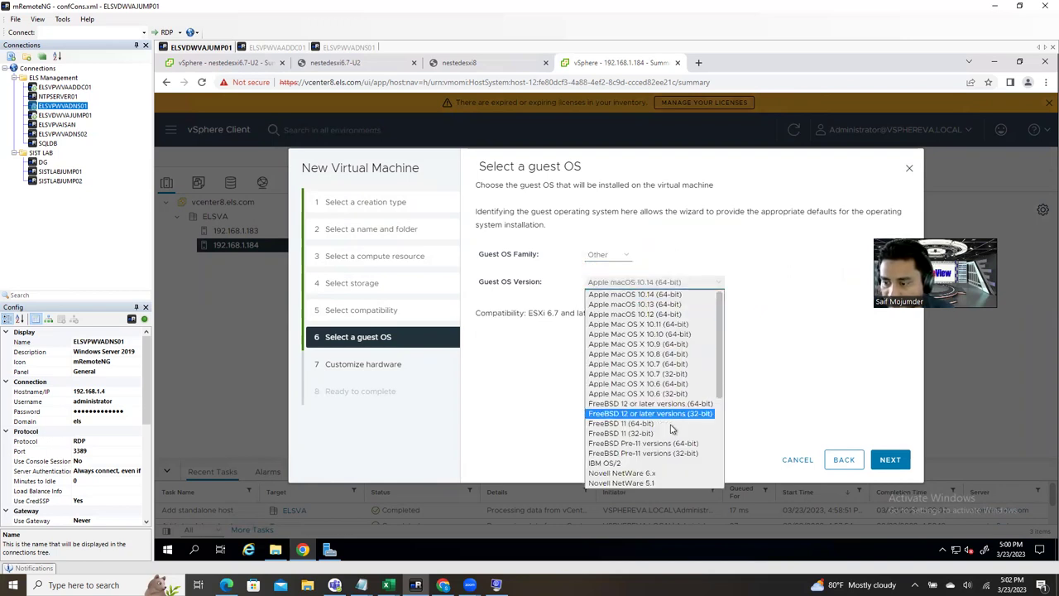
{"action": "scroll", "coordinate": [671, 437], "scroll_direction": "down", "scroll_amount": 3}
{"action": "left_click", "coordinate": [664, 463]}
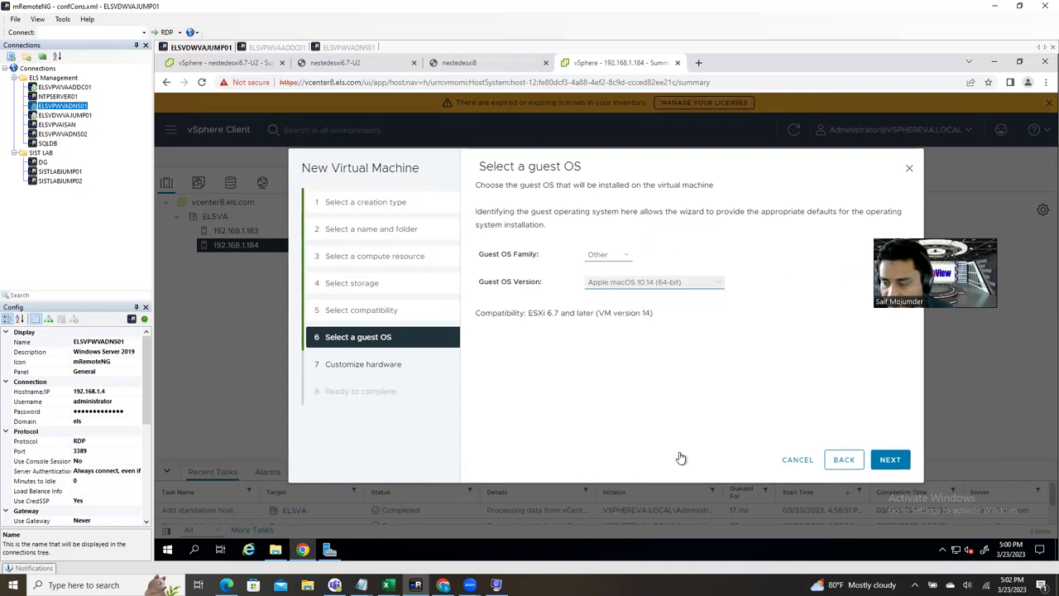
{"action": "left_click", "coordinate": [662, 285]}
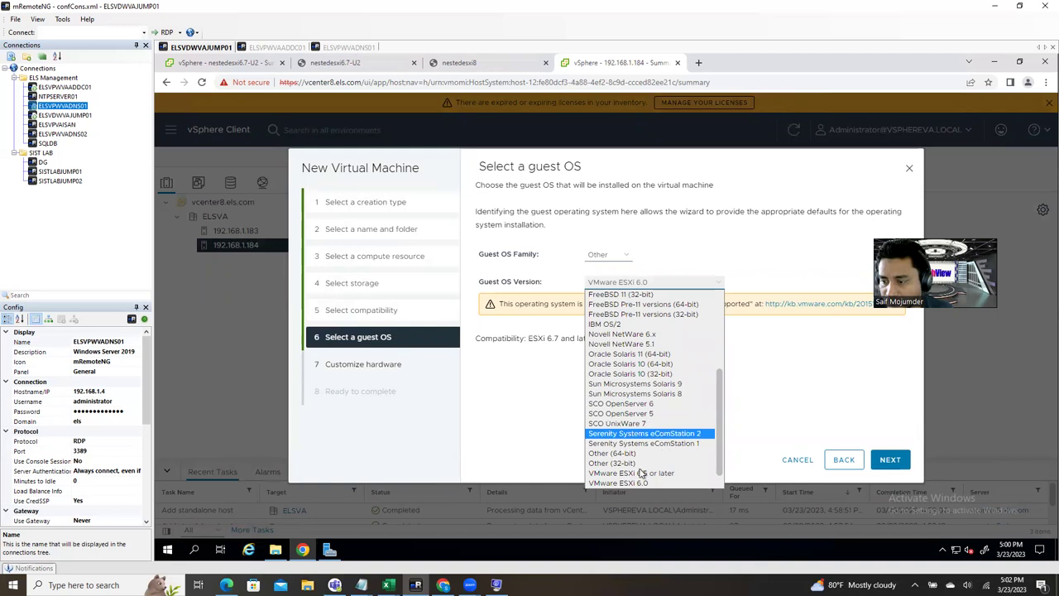
{"action": "left_click", "coordinate": [653, 472]}
{"action": "left_click", "coordinate": [890, 464]}
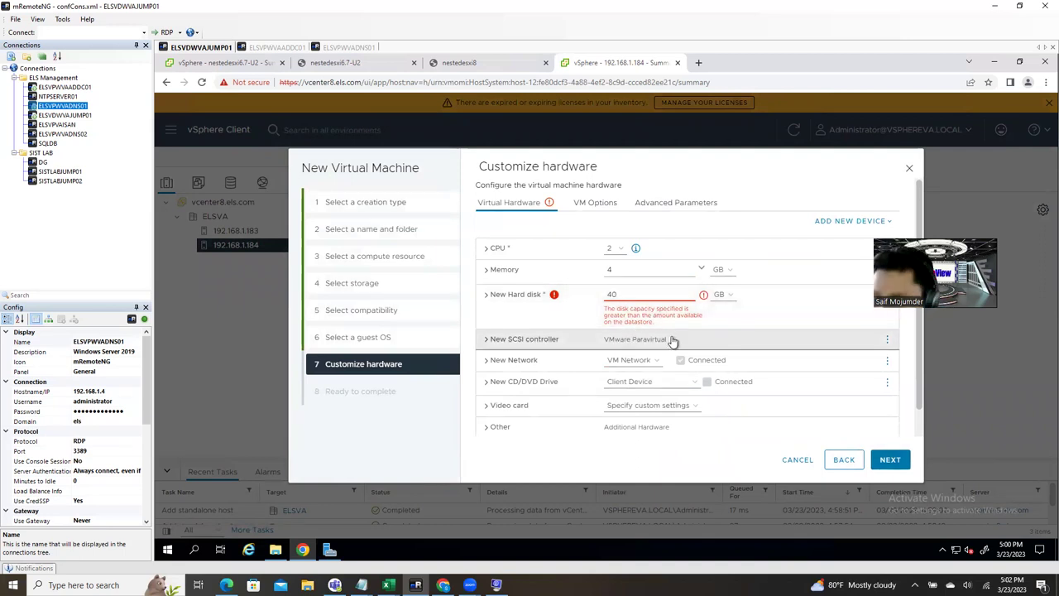
Step: Replace the default 40 GB size of the new hard disk with a smaller value
{"action": "left_click_drag", "start_coordinate": [642, 294], "coordinate": [588, 300]}
{"action": "type", "text": "10"}
{"action": "key", "text": "BackSpace"}
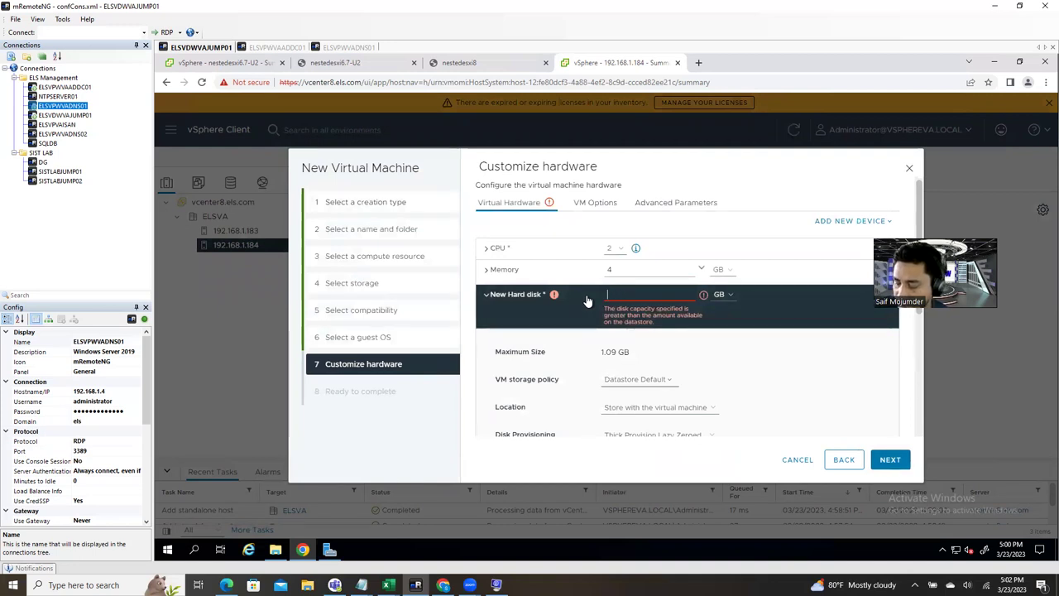
{"action": "type", "text": "5"}
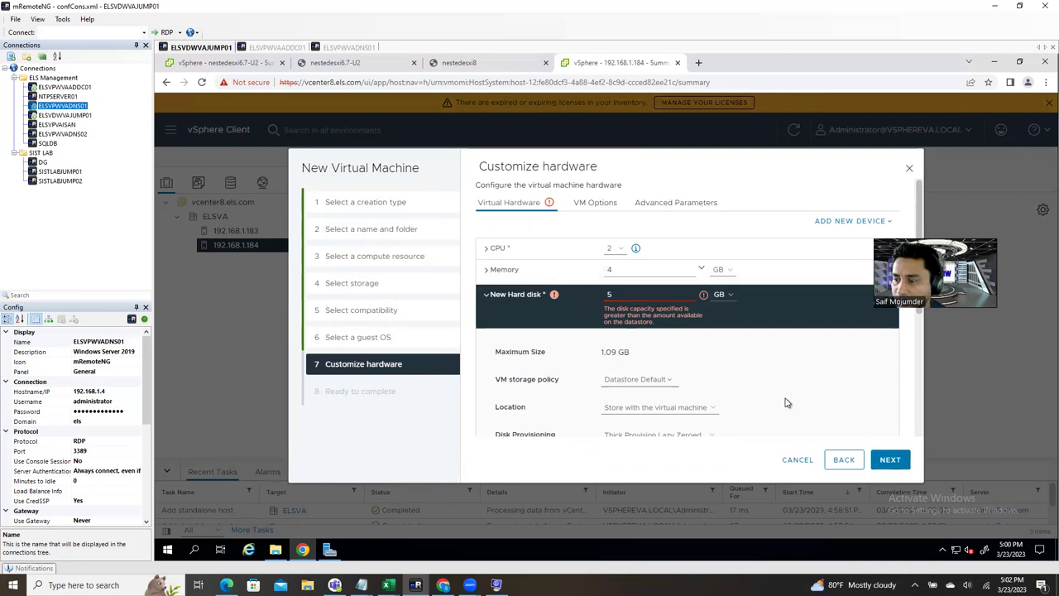
{"action": "left_click", "coordinate": [889, 461]}
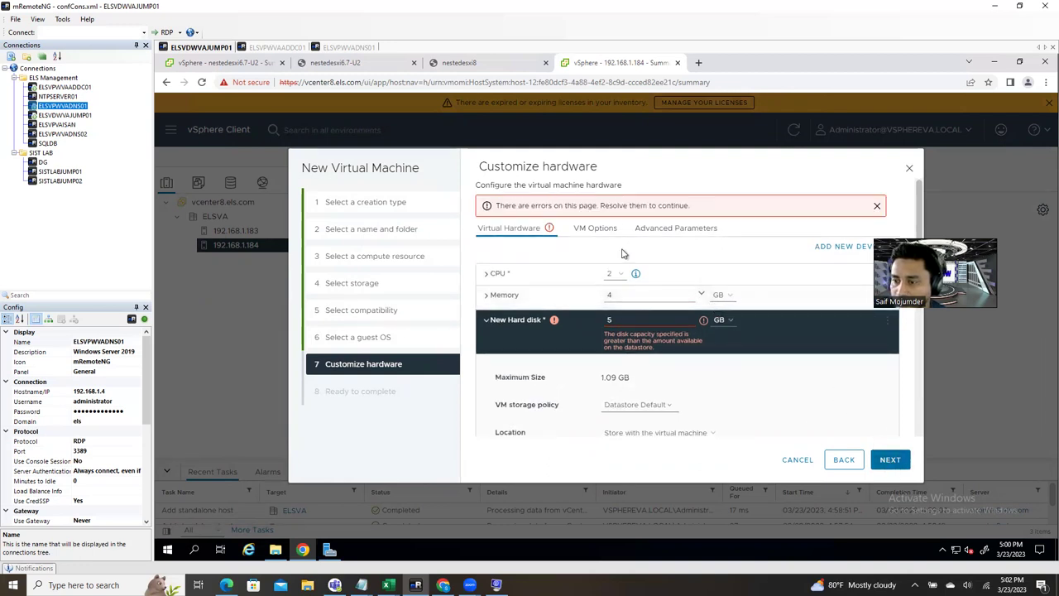
{"action": "left_click", "coordinate": [631, 296]}
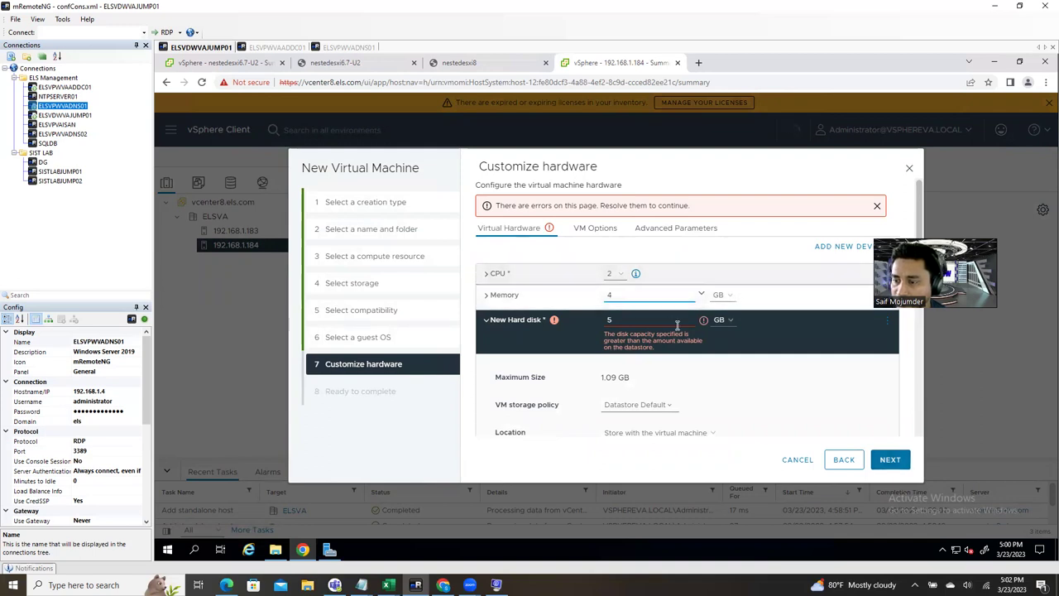
{"action": "left_click", "coordinate": [551, 324]}
{"action": "left_click", "coordinate": [563, 340]}
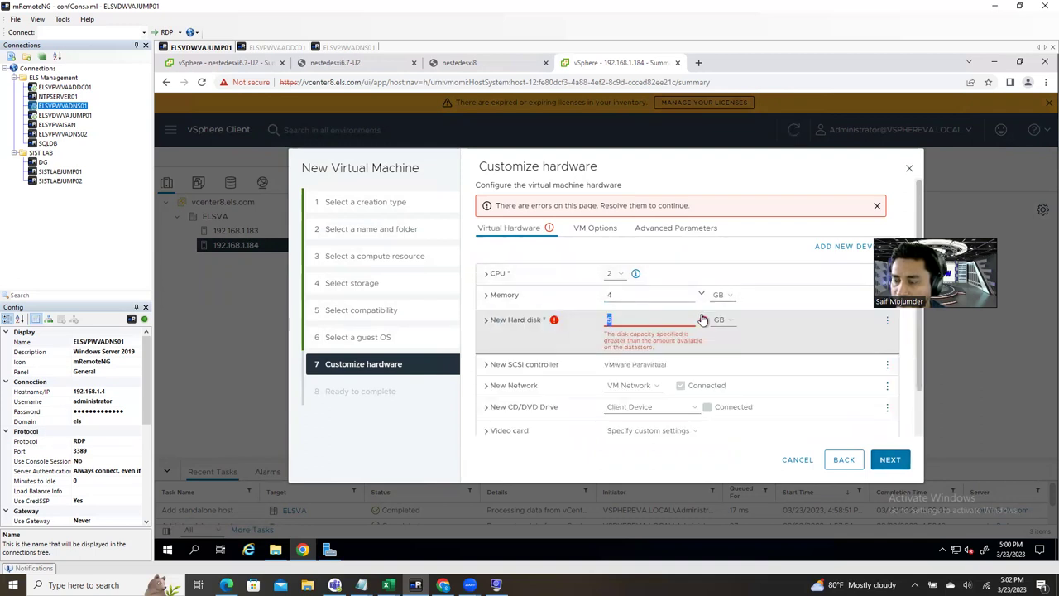
{"action": "left_click", "coordinate": [488, 323]}
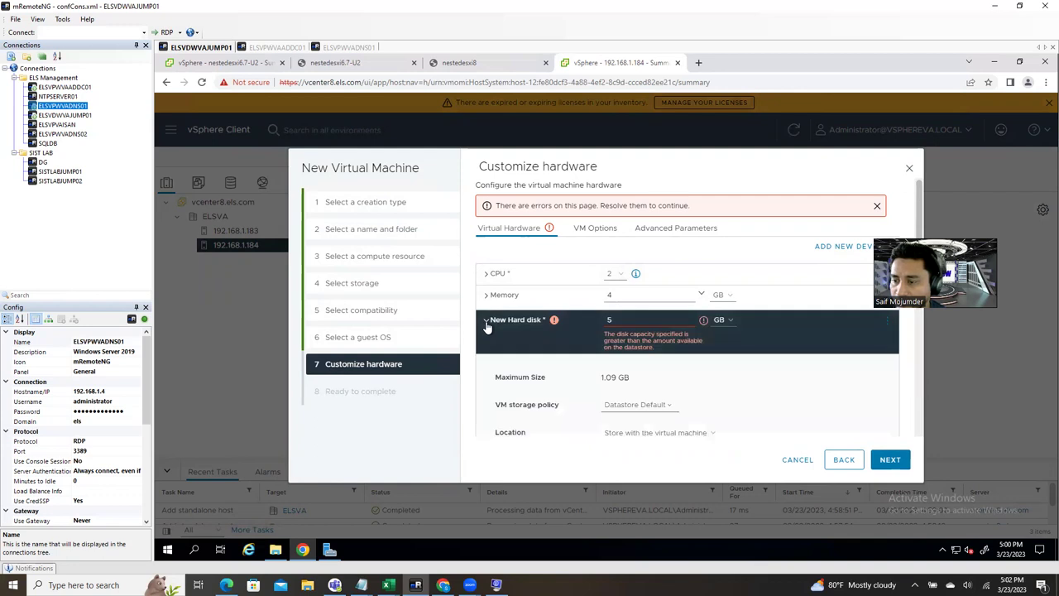
Step: Switch the disk unit to MB, set 100 MB, and finish creating the VM
{"action": "left_click", "coordinate": [721, 319]}
{"action": "left_click", "coordinate": [719, 331]}
{"action": "double_click", "coordinate": [605, 319]}
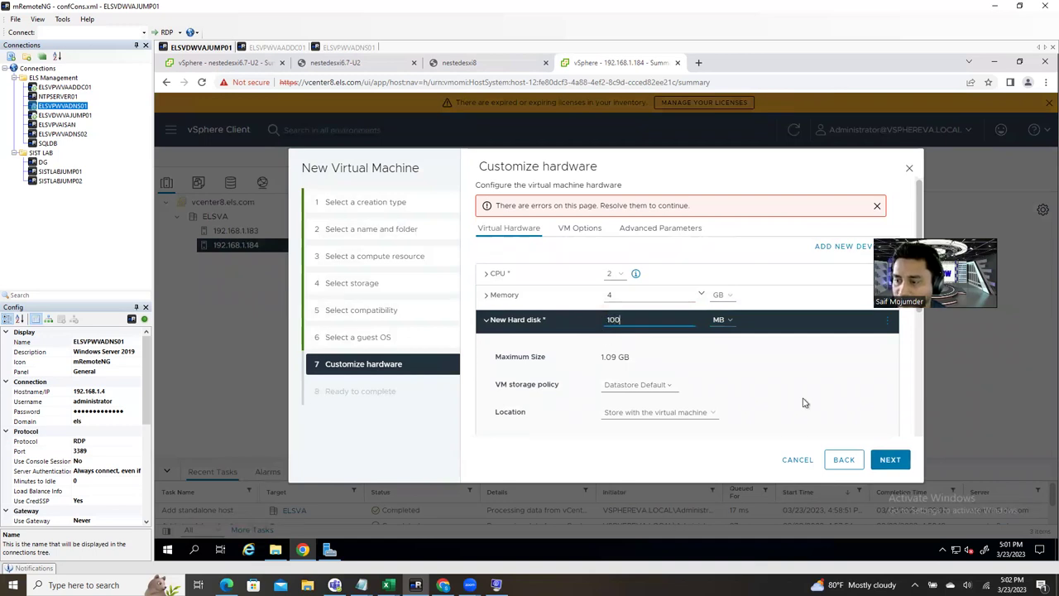
{"action": "left_click", "coordinate": [790, 370]}
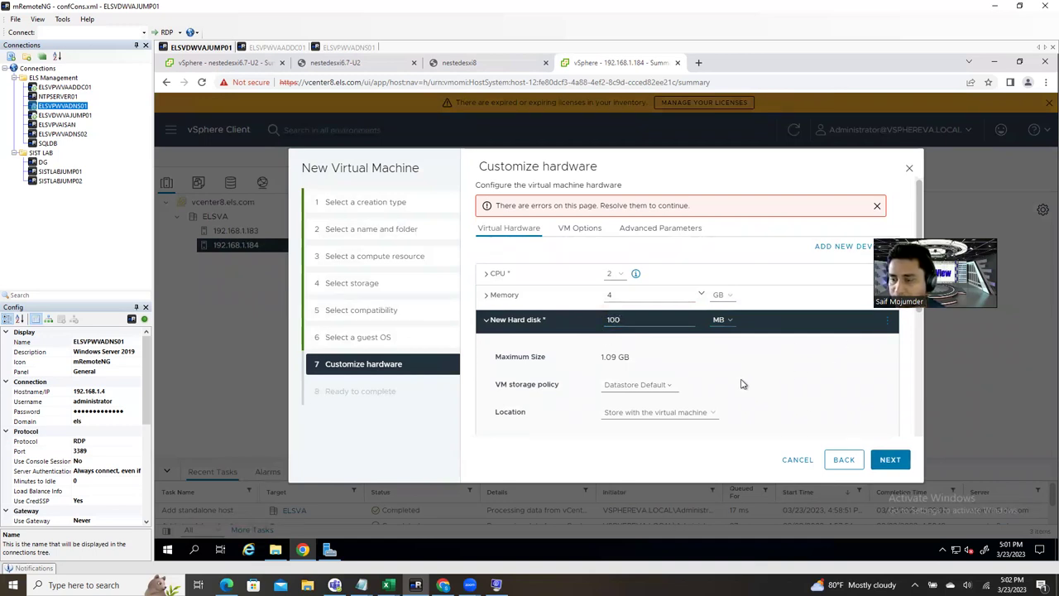
{"action": "left_click", "coordinate": [909, 468]}
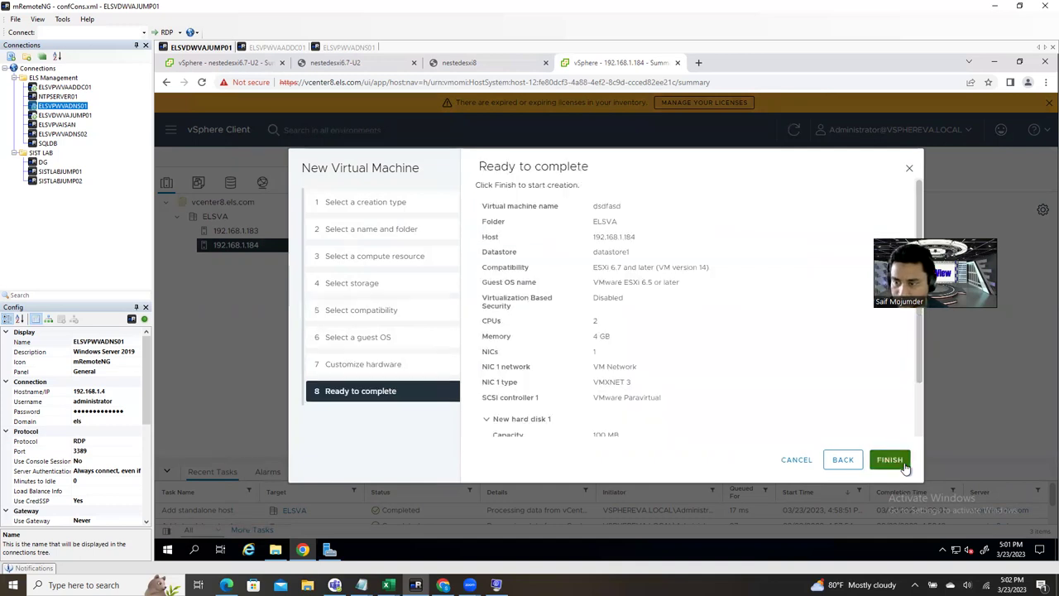
{"action": "left_click", "coordinate": [899, 466]}
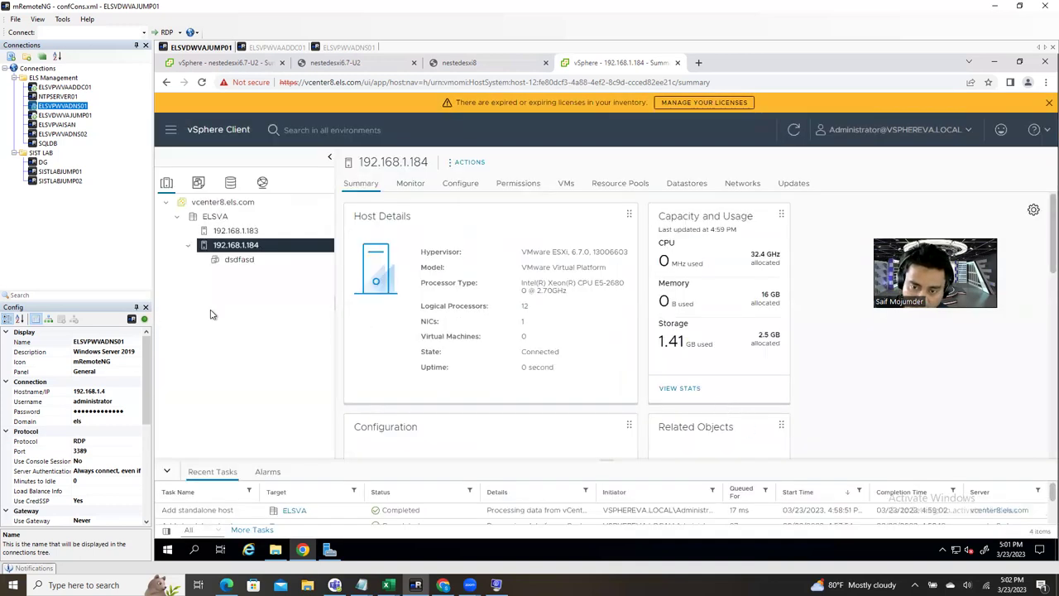
Step: Open dsdfasd's summary and review its VM hardware and compatibility details
{"action": "left_click", "coordinate": [237, 261]}
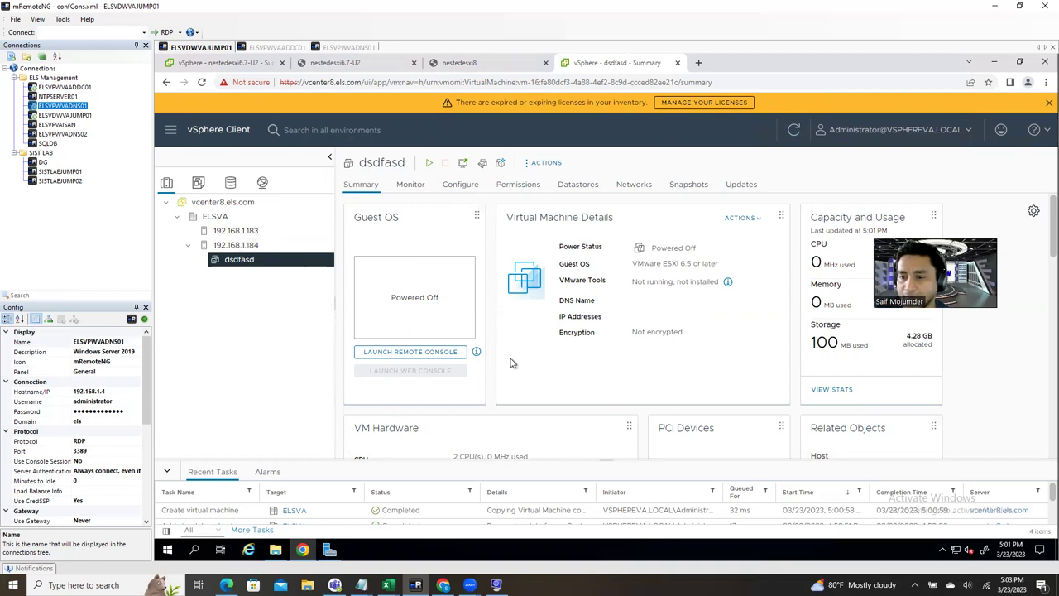
{"action": "scroll", "coordinate": [512, 363], "scroll_direction": "down", "scroll_amount": 3}
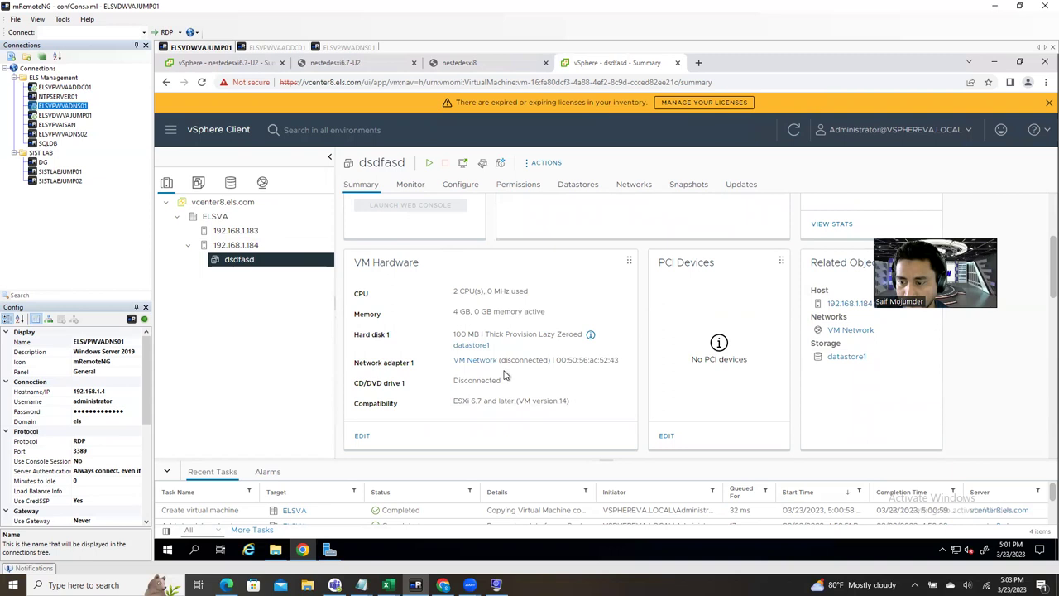
{"action": "left_click_drag", "start_coordinate": [456, 401], "coordinate": [591, 407]}
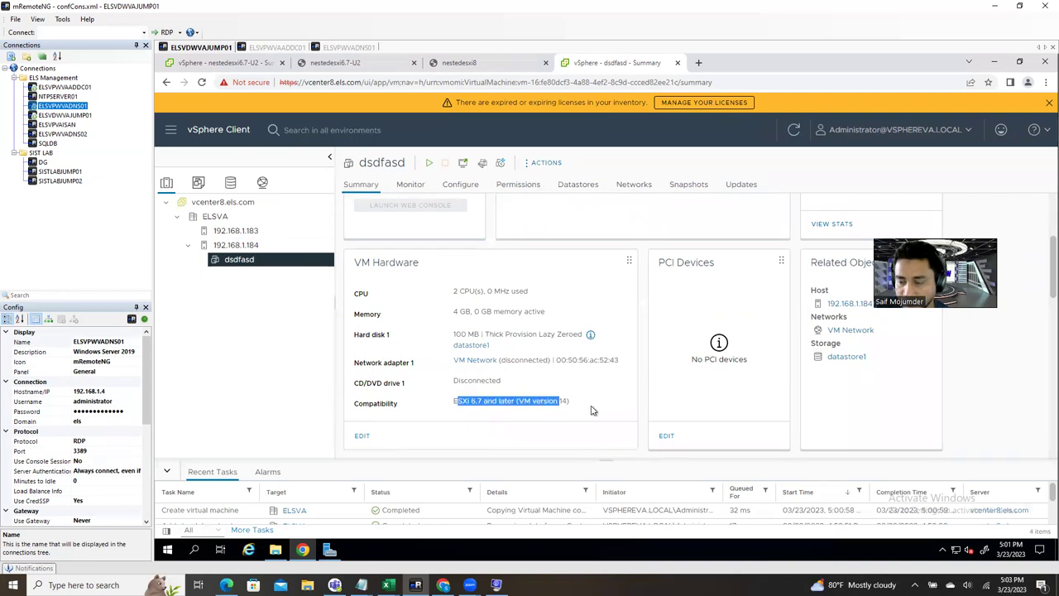
{"action": "scroll", "coordinate": [404, 351], "scroll_direction": "up", "scroll_amount": 3}
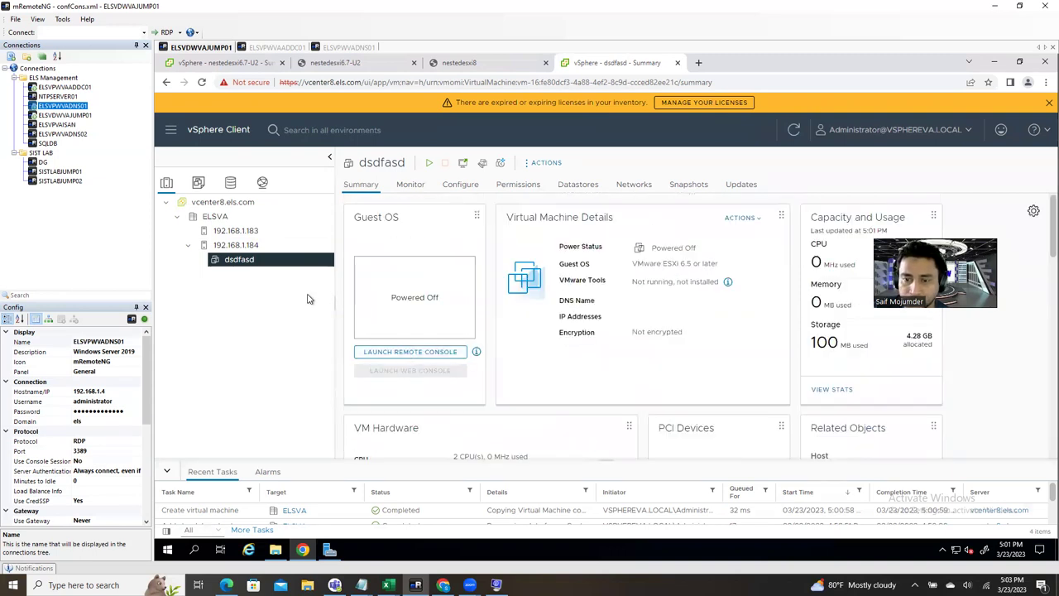